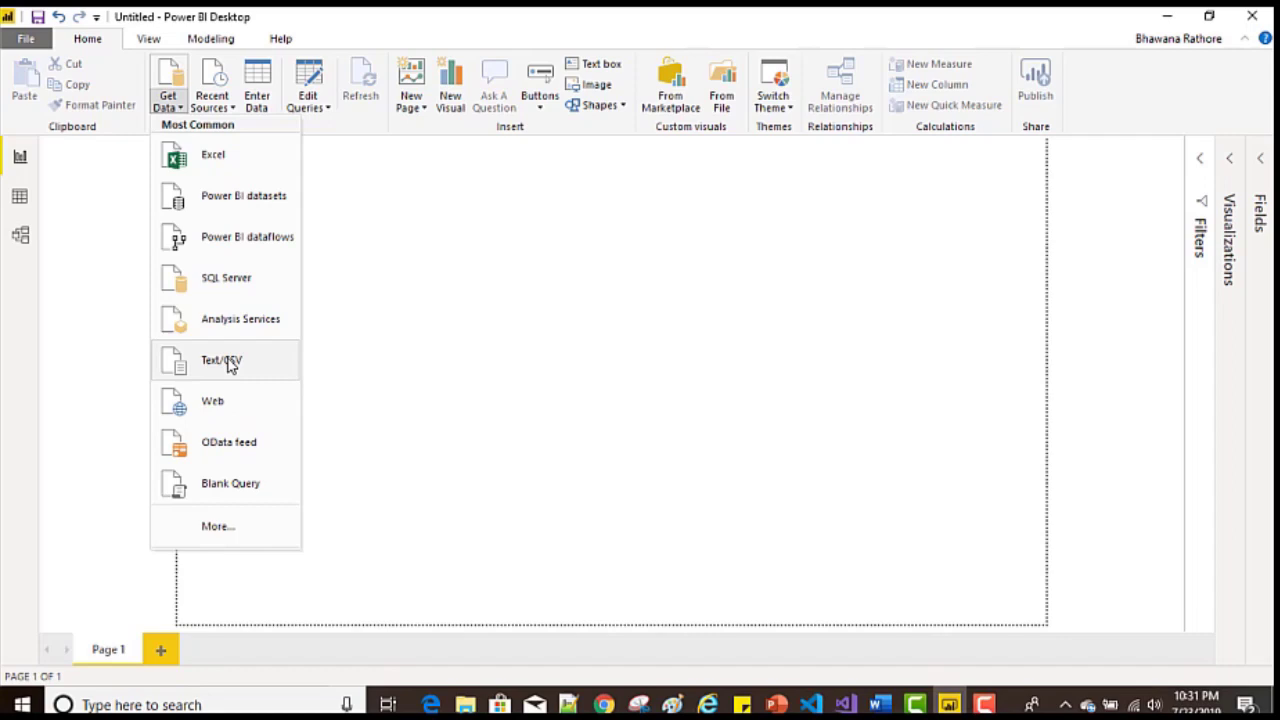
Step: Import the GDP Americas CSV file from the Chapter 02 folder as a text/CSV data source
{"action": "left_click", "coordinate": [230, 364]}
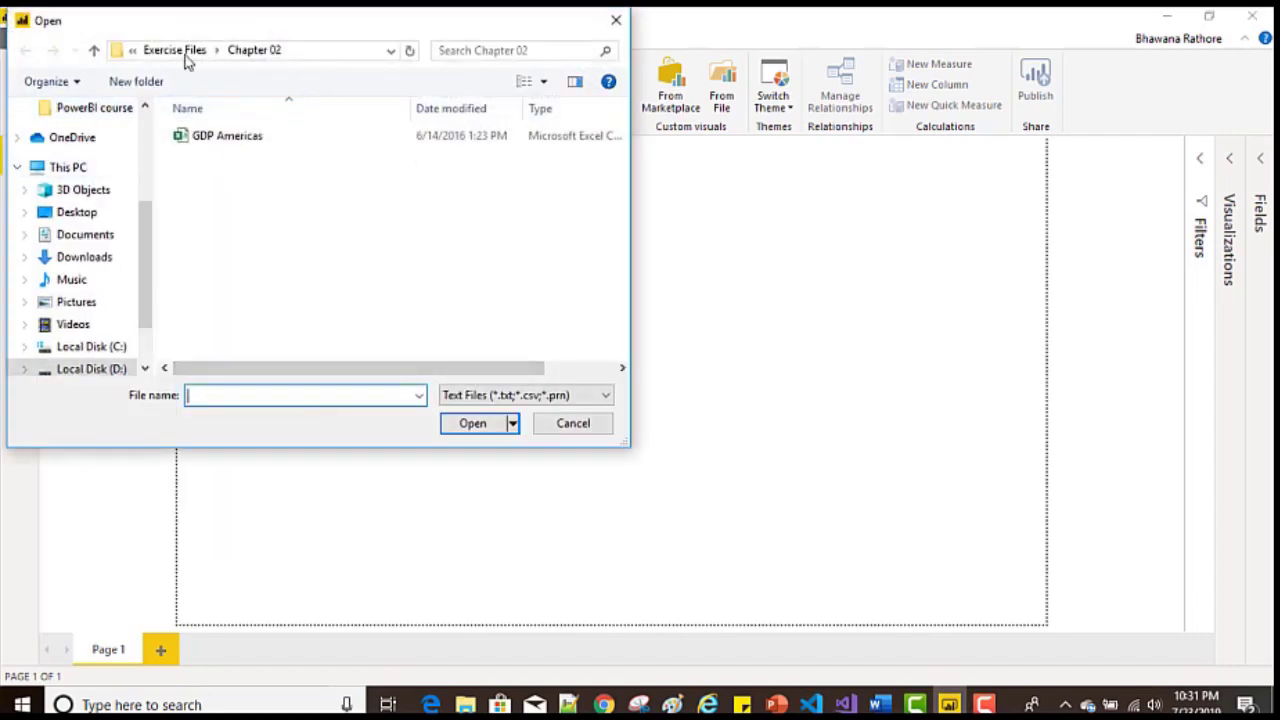
{"action": "left_click", "coordinate": [257, 145]}
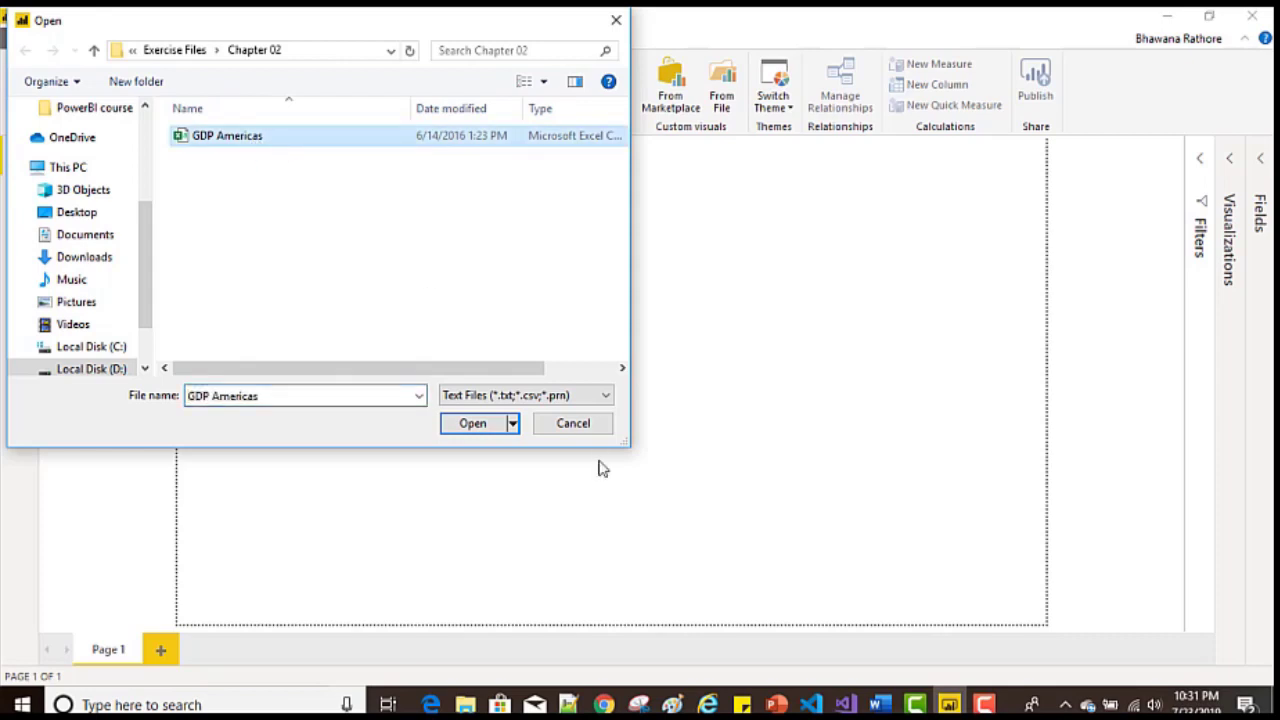
{"action": "left_click", "coordinate": [471, 430]}
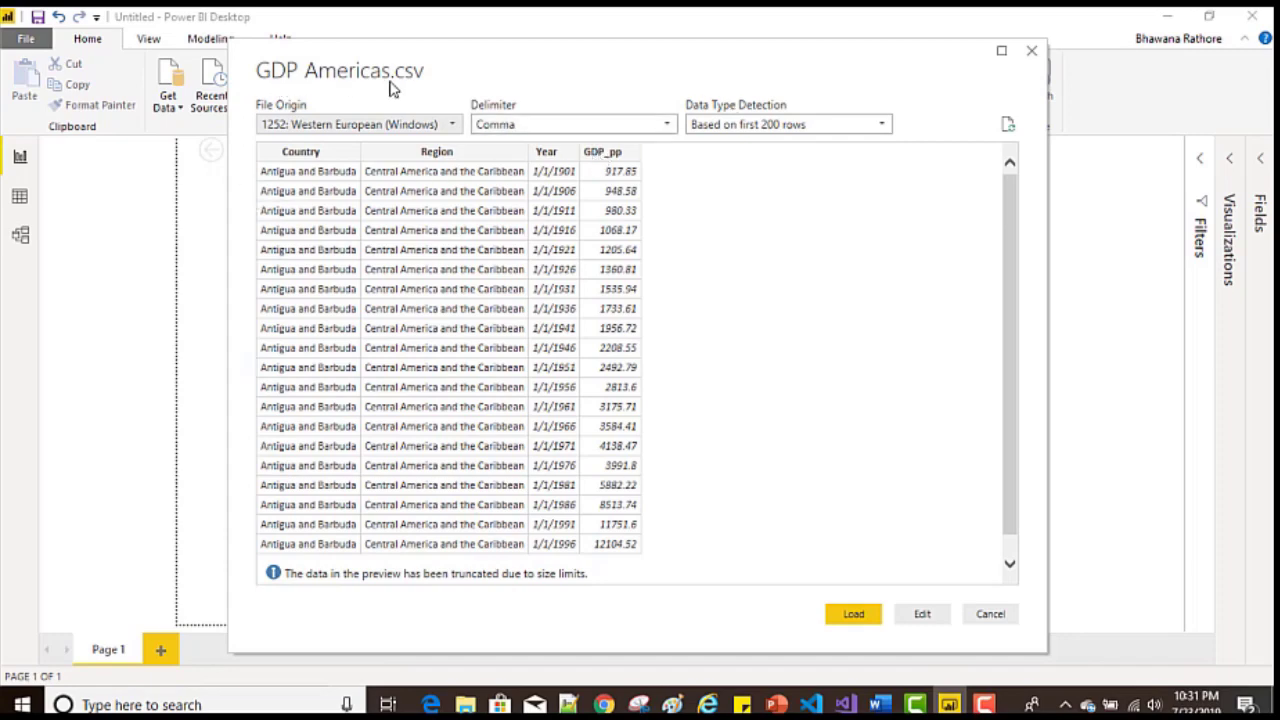
Step: Review the delimiter and data type detection choices, then load the data with Comma and Based on first 200 rows
{"action": "left_click_drag", "start_coordinate": [1007, 183], "coordinate": [1029, 140]}
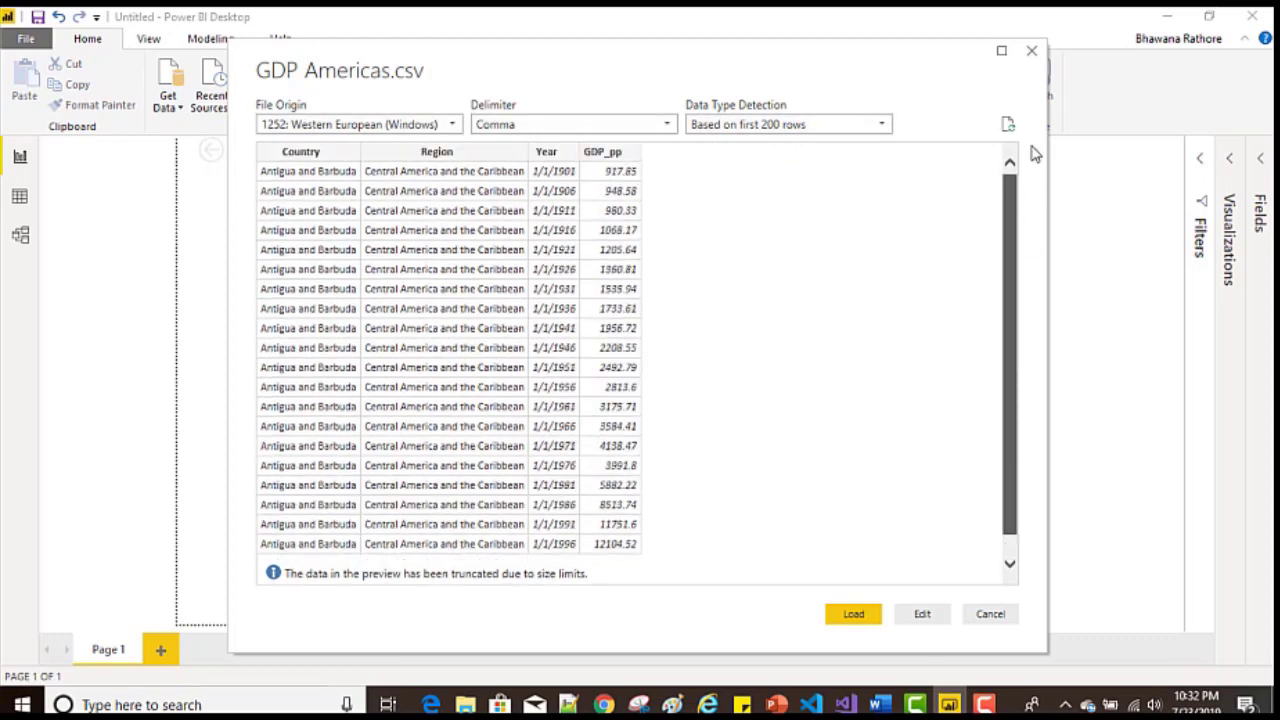
{"action": "left_click", "coordinate": [526, 126]}
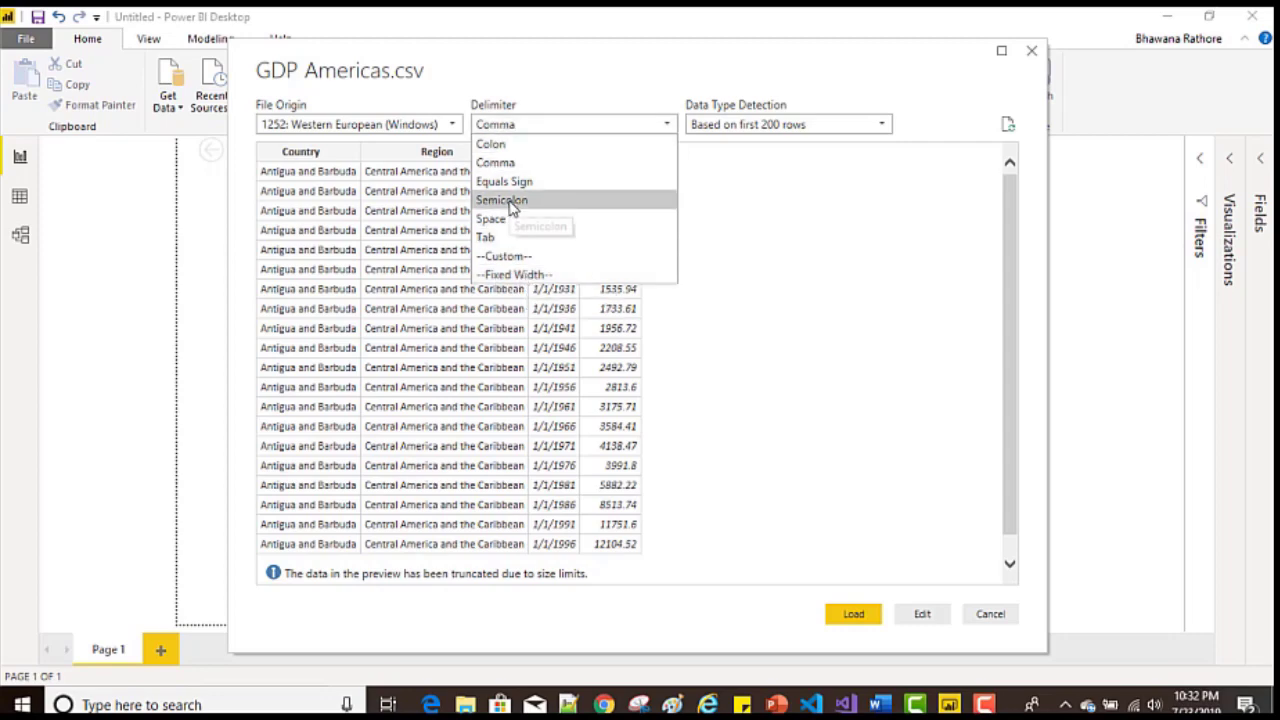
{"action": "left_click", "coordinate": [755, 123]}
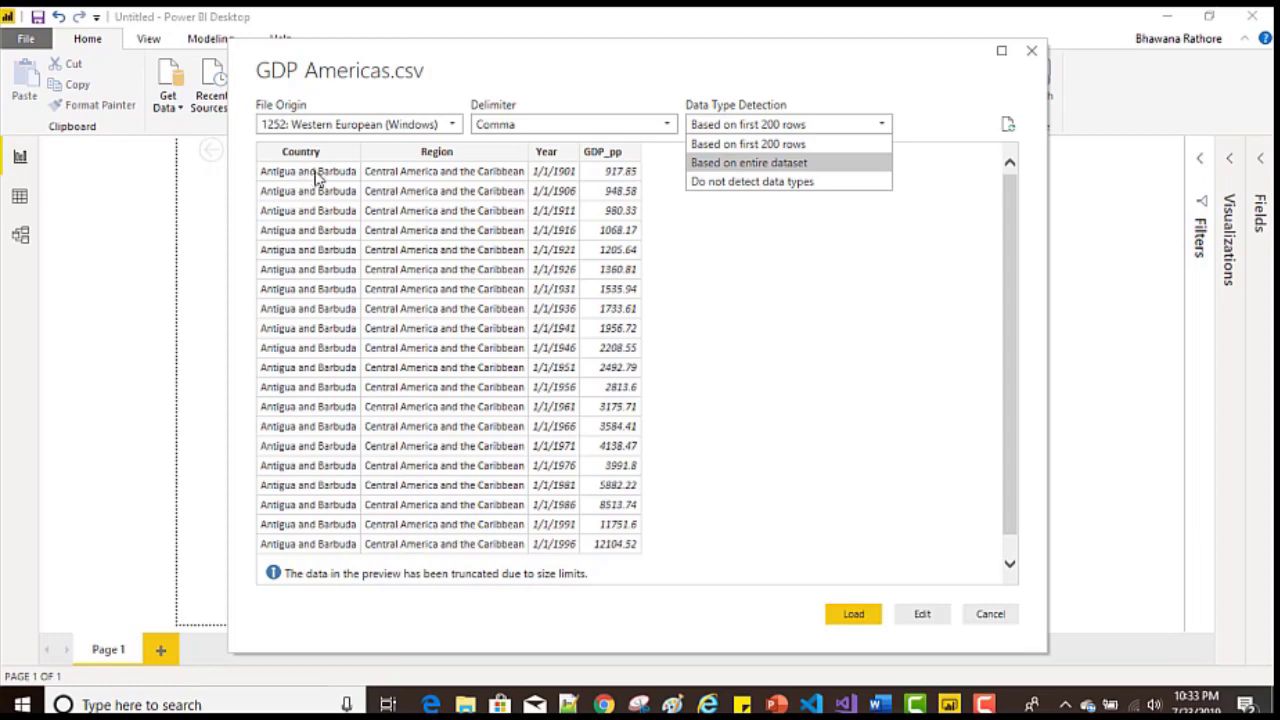
{"action": "left_click", "coordinate": [846, 292]}
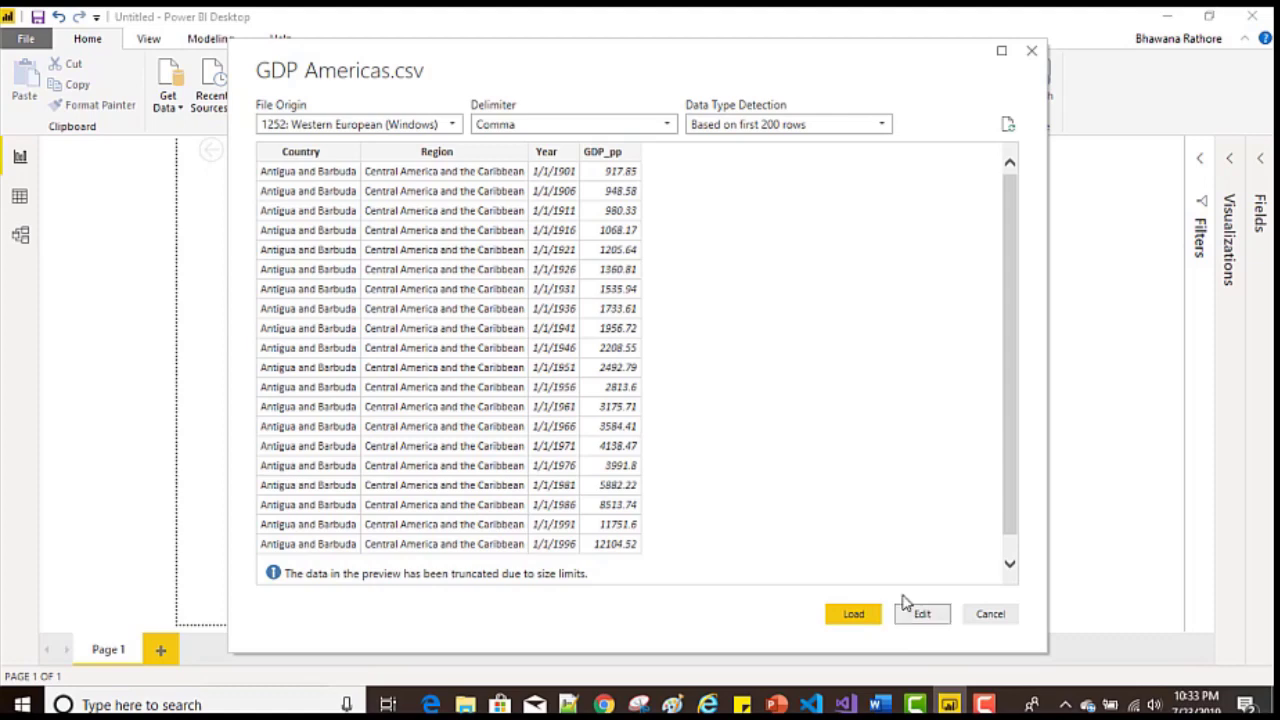
{"action": "left_click", "coordinate": [853, 617]}
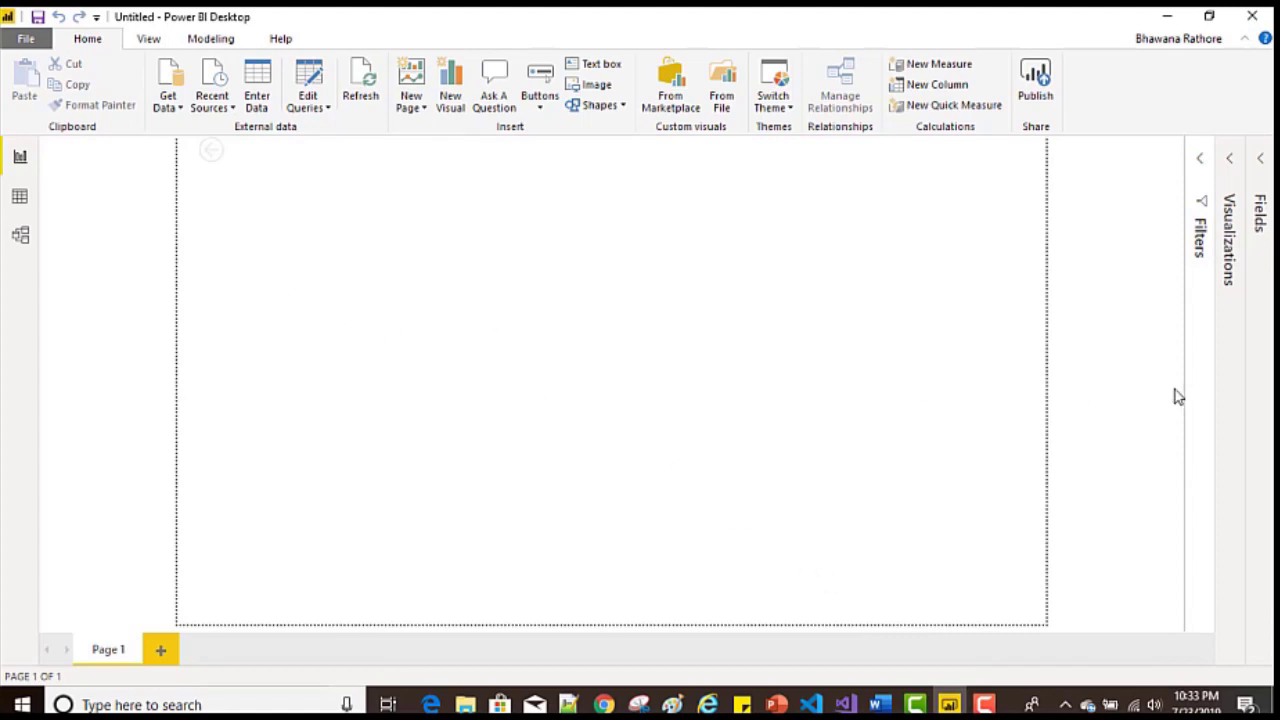
Step: Expand the collapsed Filters, Visualizations and Fields panes to show the fields of the GDP Americas table
{"action": "left_click", "coordinate": [1208, 170]}
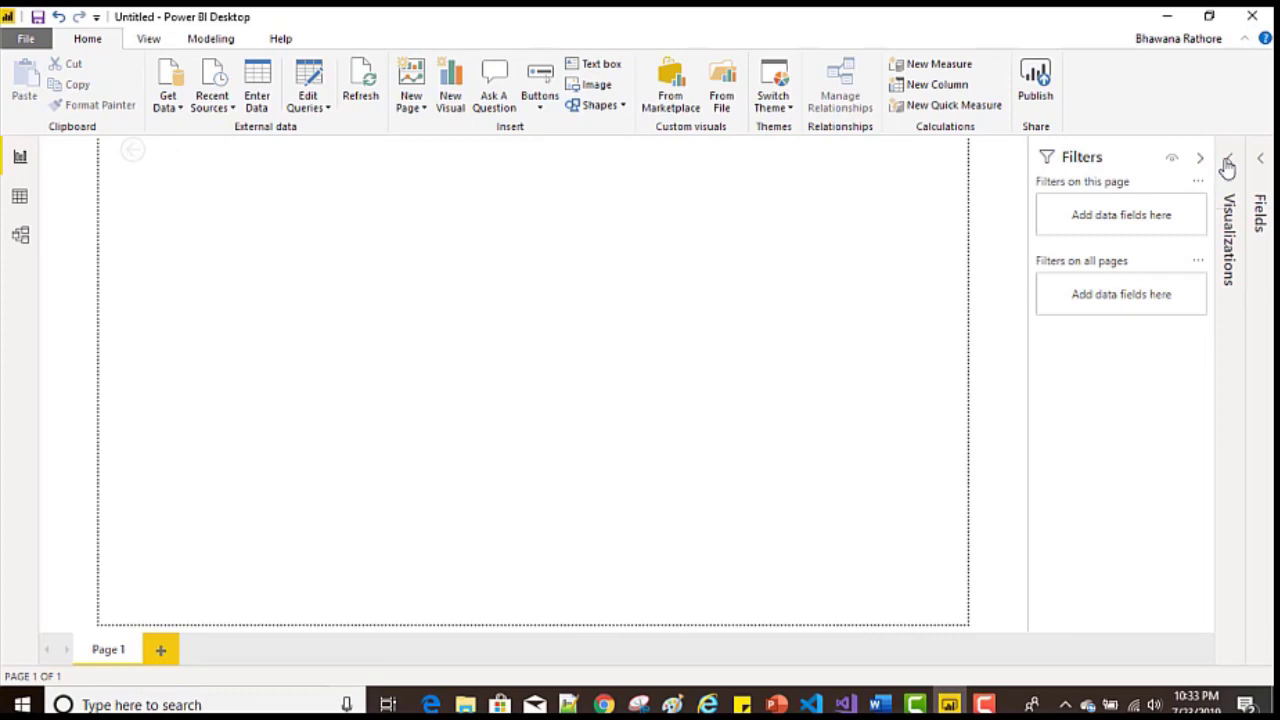
{"action": "left_click", "coordinate": [1230, 160]}
{"action": "left_click", "coordinate": [1265, 165]}
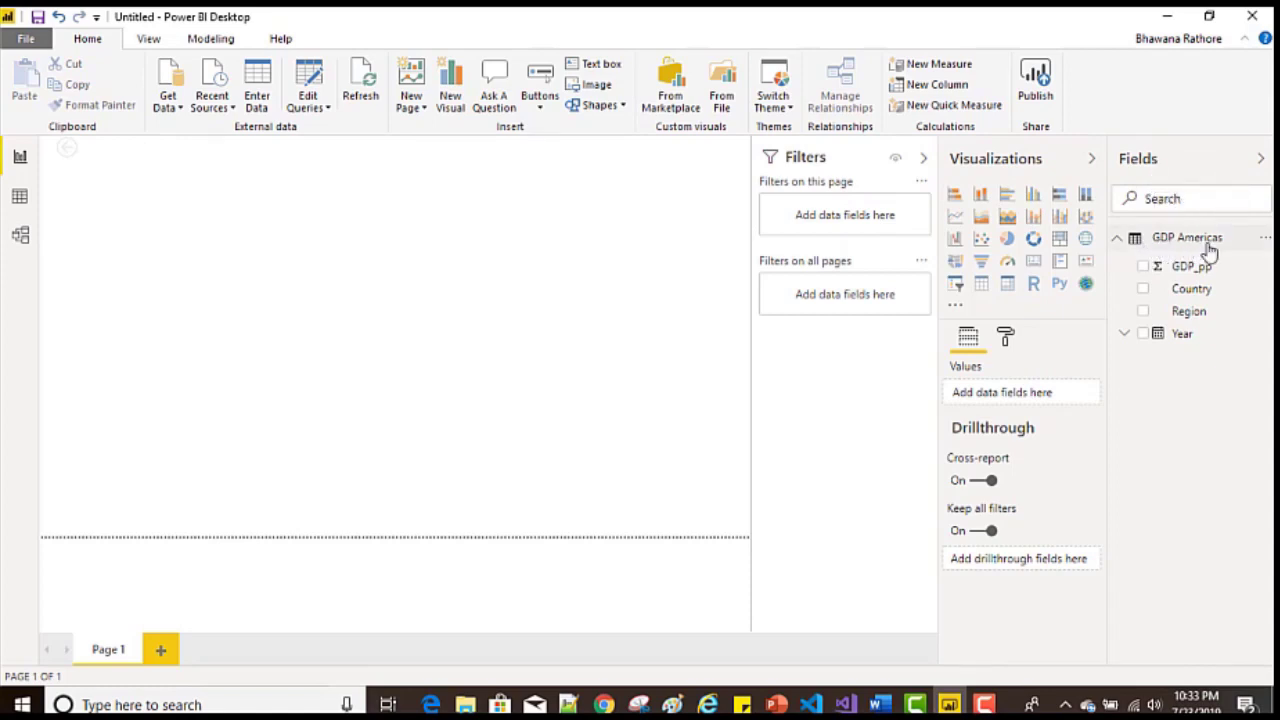
{"action": "mouse_move", "coordinate": [1167, 245]}
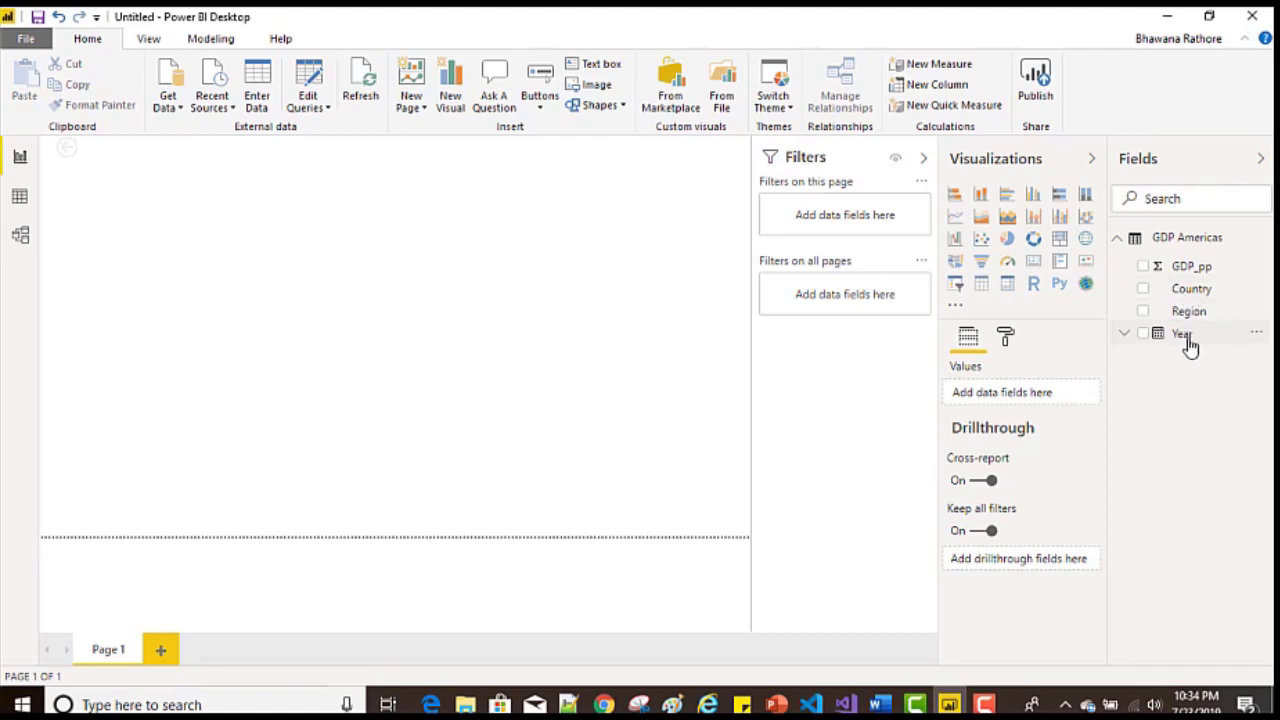
Step: Examine the rows of the GDP Americas table in Data view, including its Country, Region and Year columns
{"action": "left_click", "coordinate": [20, 198]}
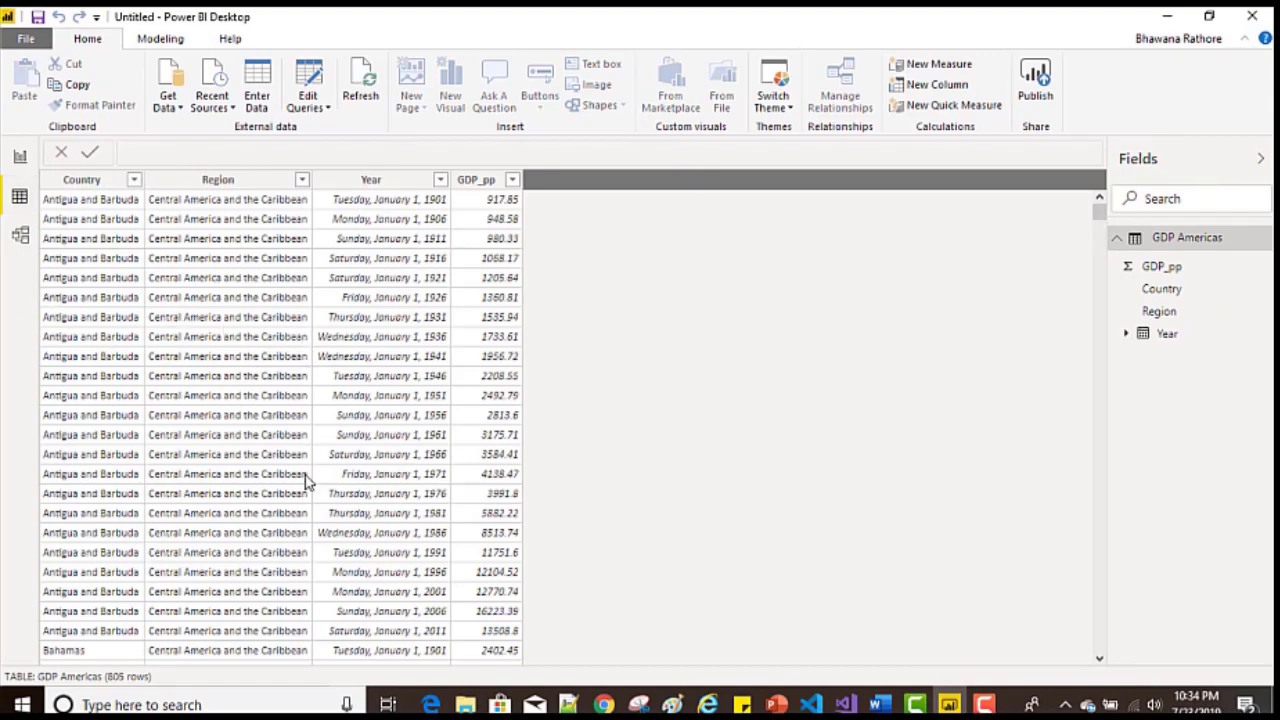
{"action": "scroll", "coordinate": [307, 482], "scroll_direction": "down", "scroll_amount": 12}
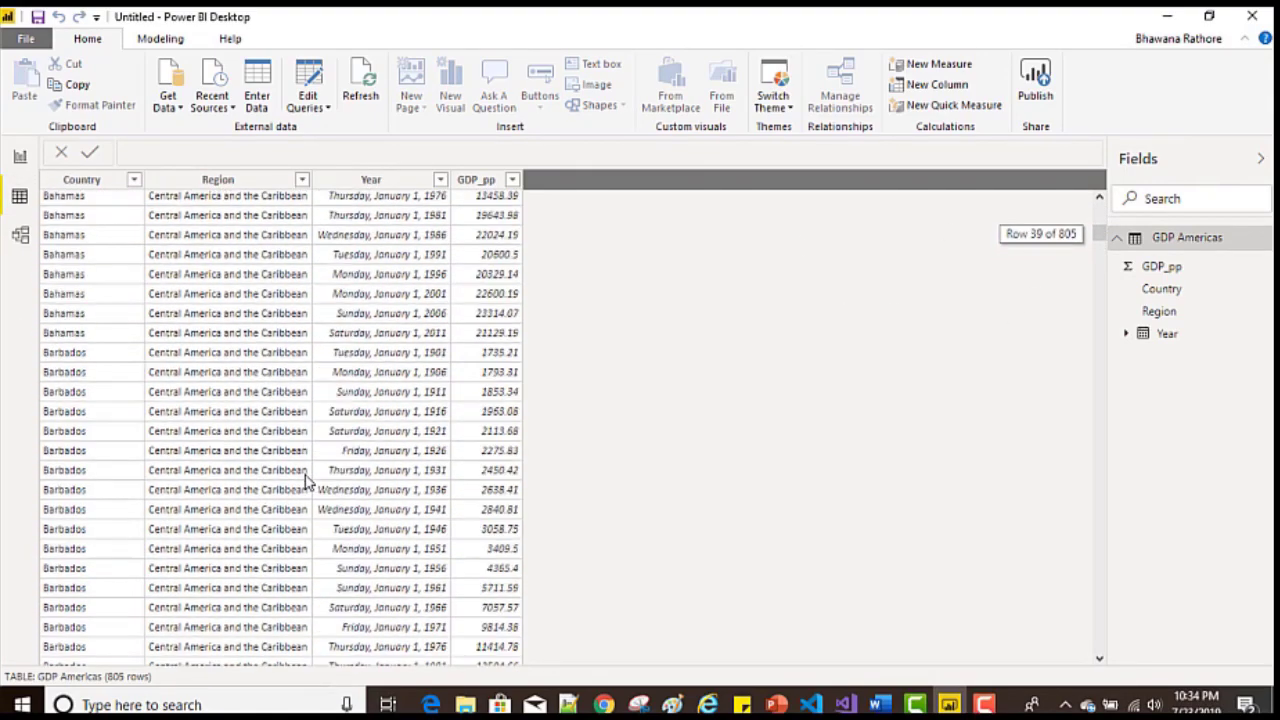
{"action": "scroll", "coordinate": [307, 482], "scroll_direction": "up", "scroll_amount": 12}
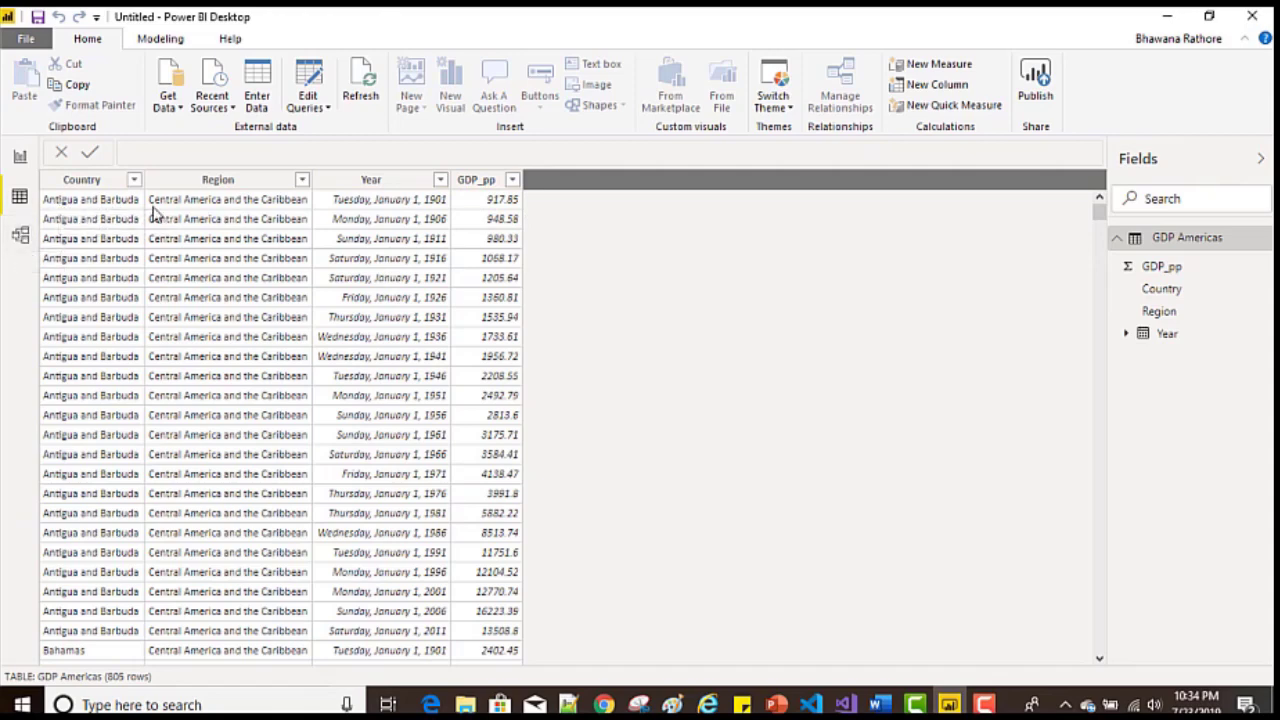
{"action": "left_click", "coordinate": [82, 185]}
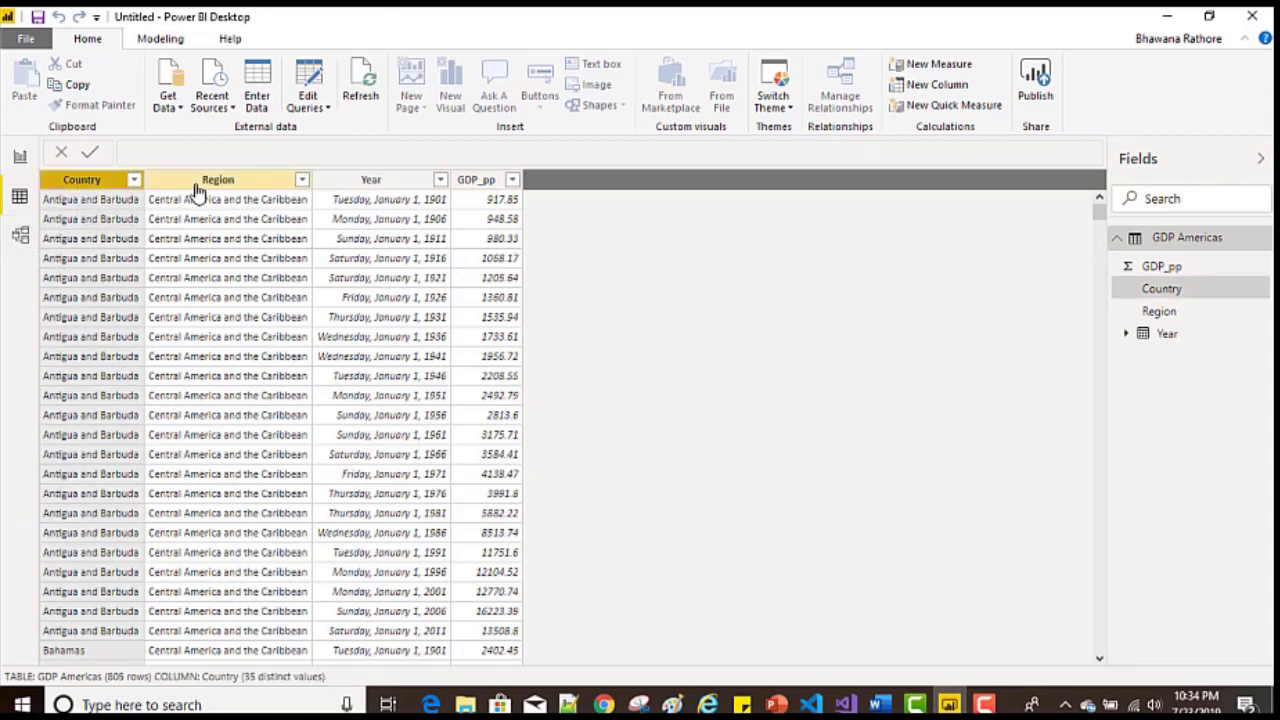
{"action": "left_click", "coordinate": [196, 183]}
{"action": "left_click", "coordinate": [345, 184]}
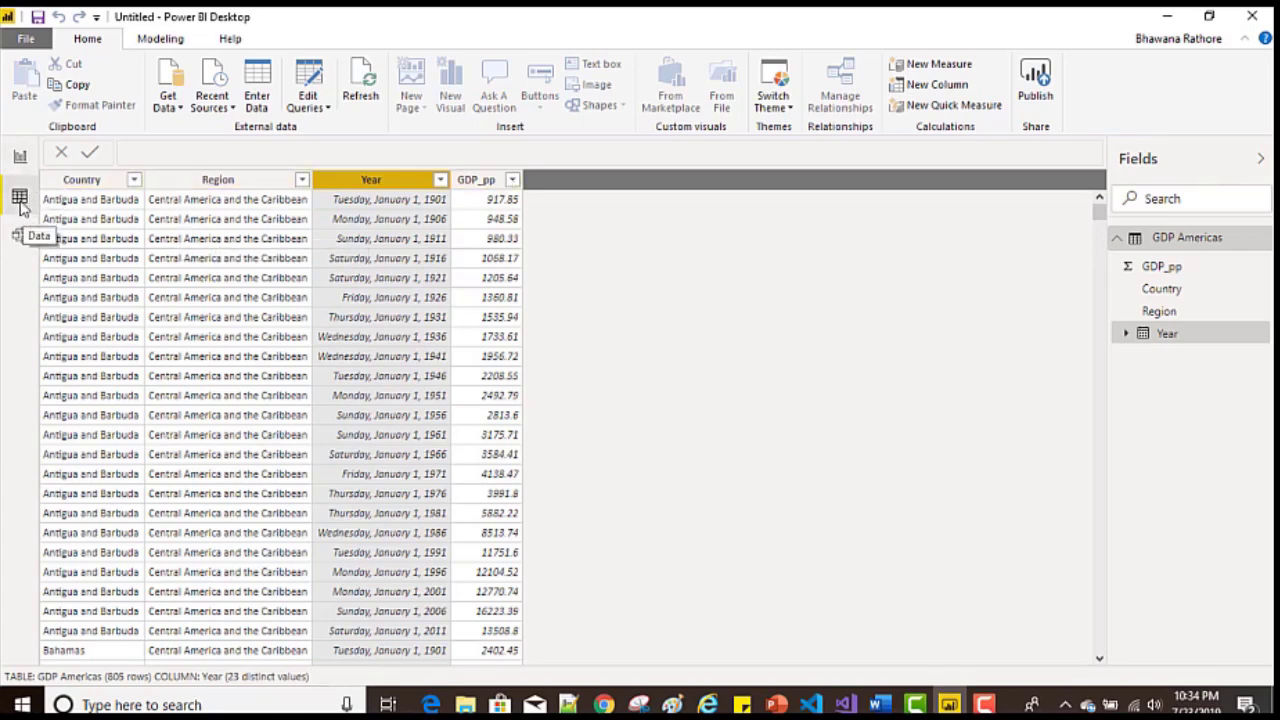
Step: Move the GDP Americas table slightly lower on the canvas in Model view
{"action": "left_click", "coordinate": [21, 236]}
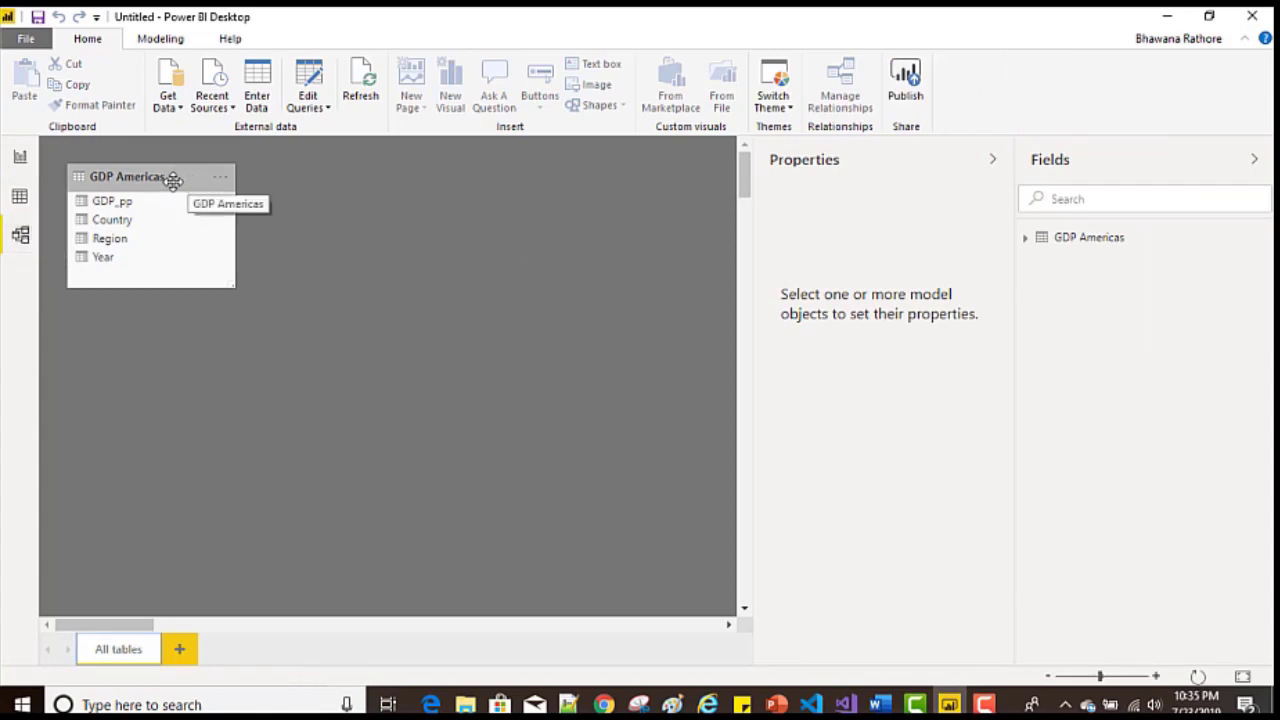
{"action": "left_click_drag", "start_coordinate": [188, 181], "coordinate": [196, 251]}
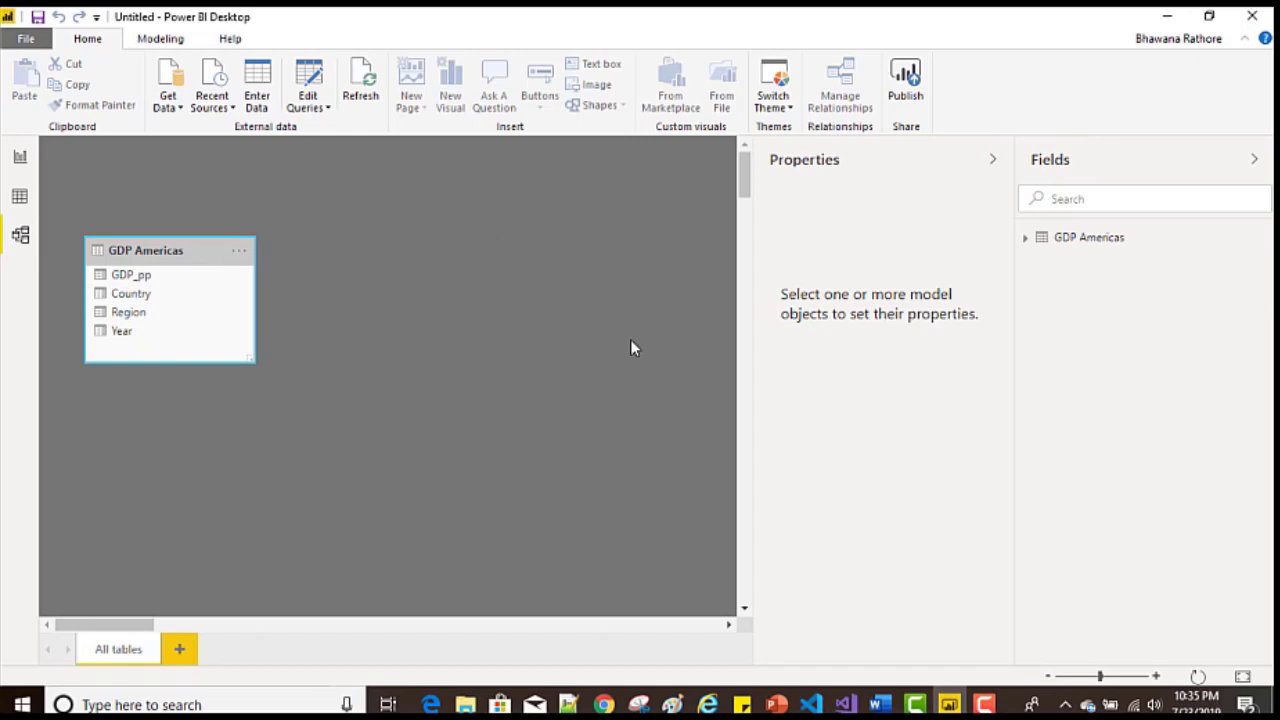
Step: Add an empty pie chart to the report page, enlarge it and place it near the centre of the page
{"action": "left_click", "coordinate": [20, 157]}
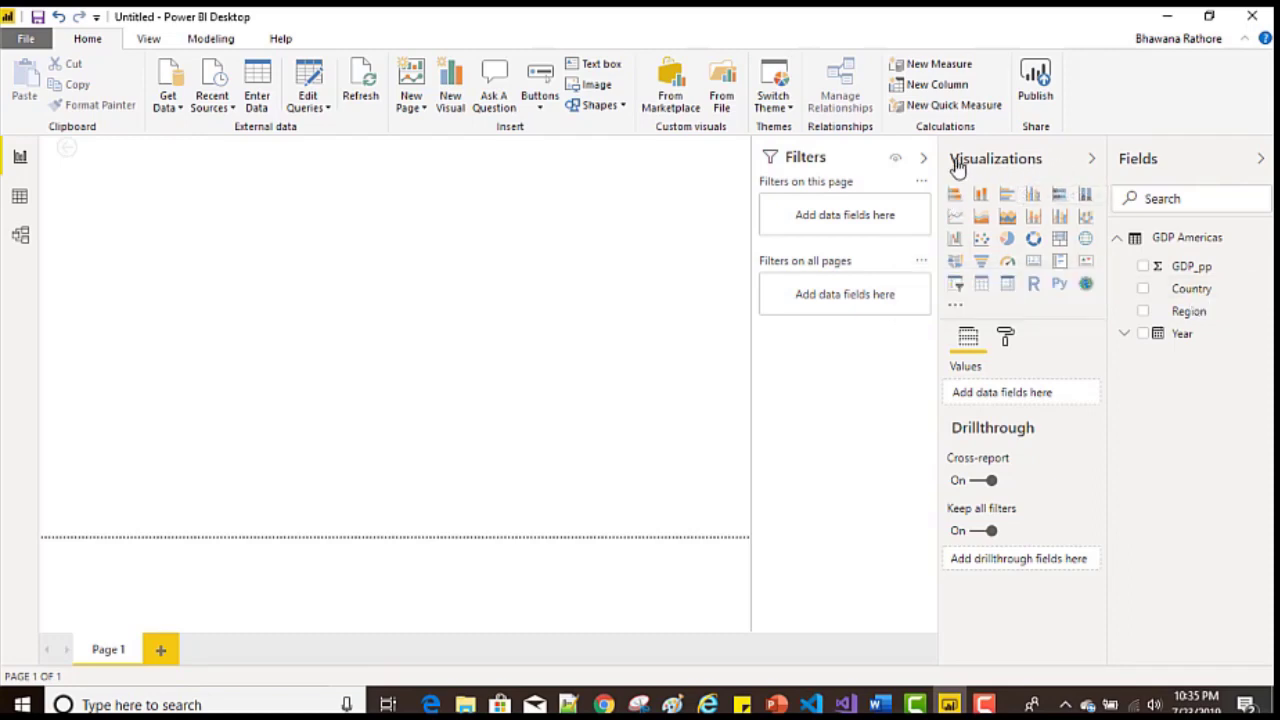
{"action": "left_click", "coordinate": [1008, 243]}
{"action": "left_click_drag", "start_coordinate": [223, 309], "coordinate": [381, 308]}
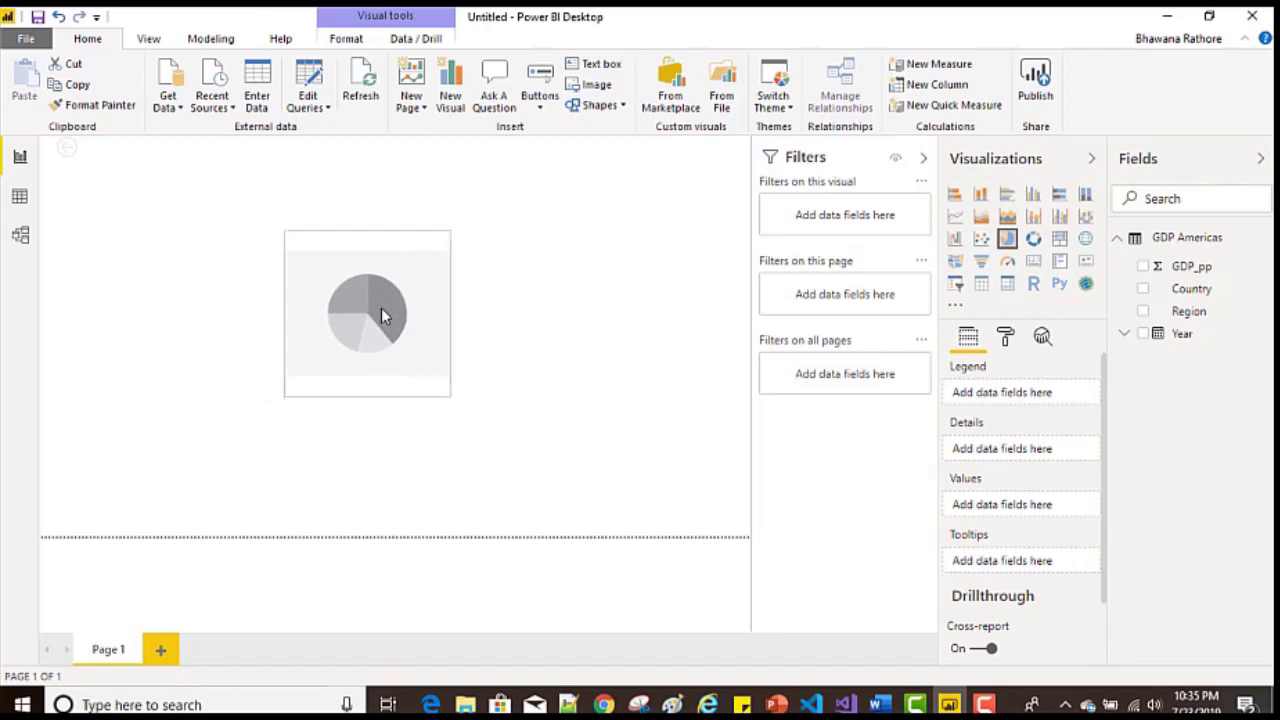
{"action": "left_click_drag", "start_coordinate": [451, 403], "coordinate": [630, 505]}
{"action": "left_click_drag", "start_coordinate": [511, 434], "coordinate": [450, 407]}
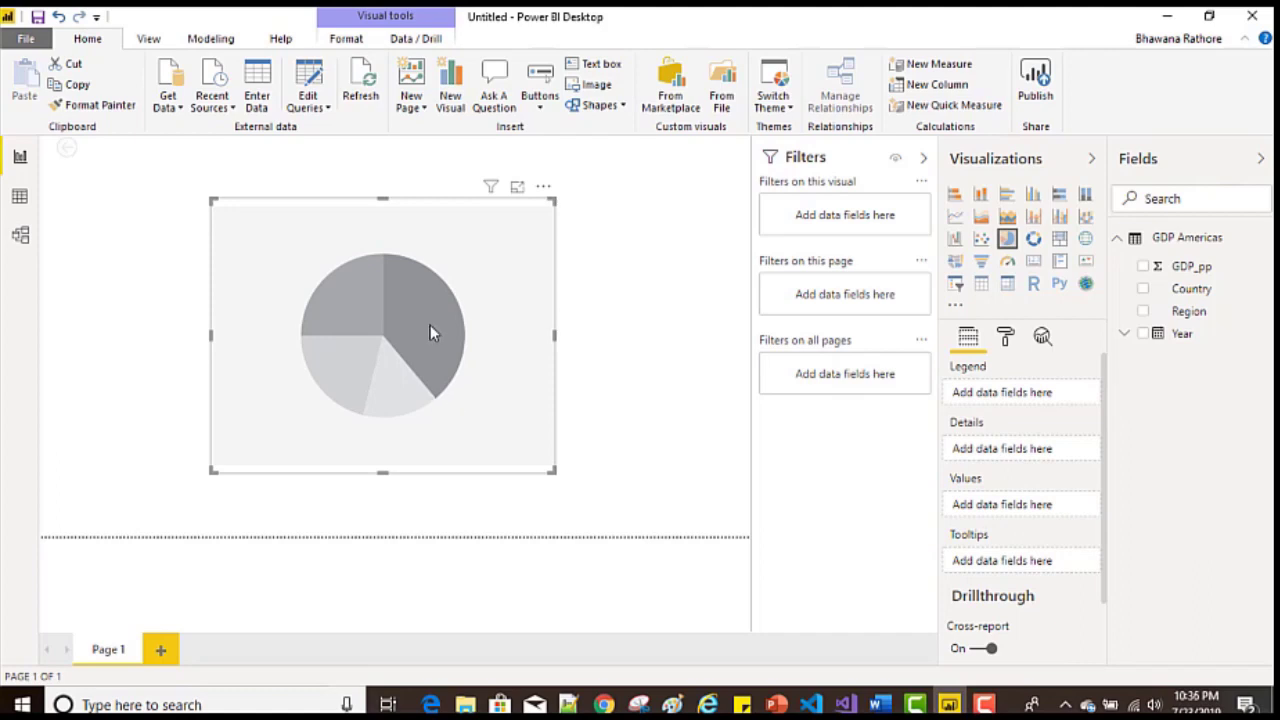
{"action": "left_click_drag", "start_coordinate": [422, 330], "coordinate": [434, 320]}
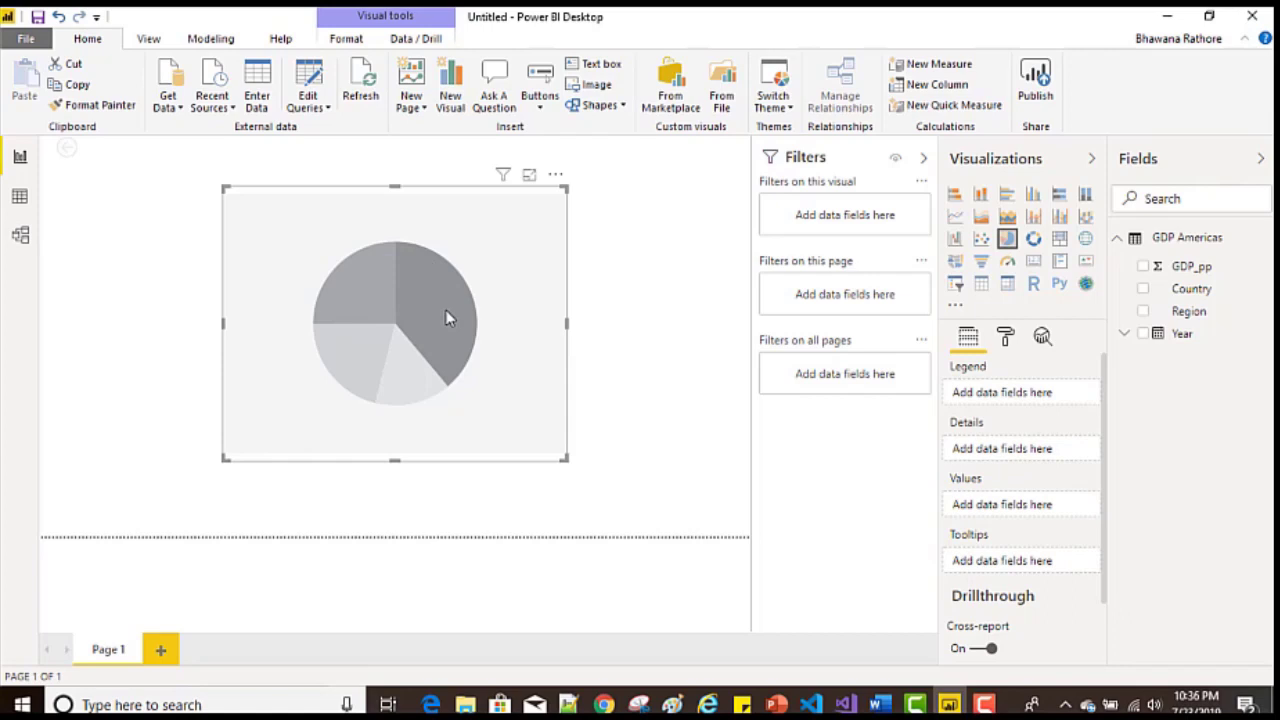
Step: Assign GDP_pp to the pie chart's values and Country to its legend
{"action": "left_click", "coordinate": [1143, 267]}
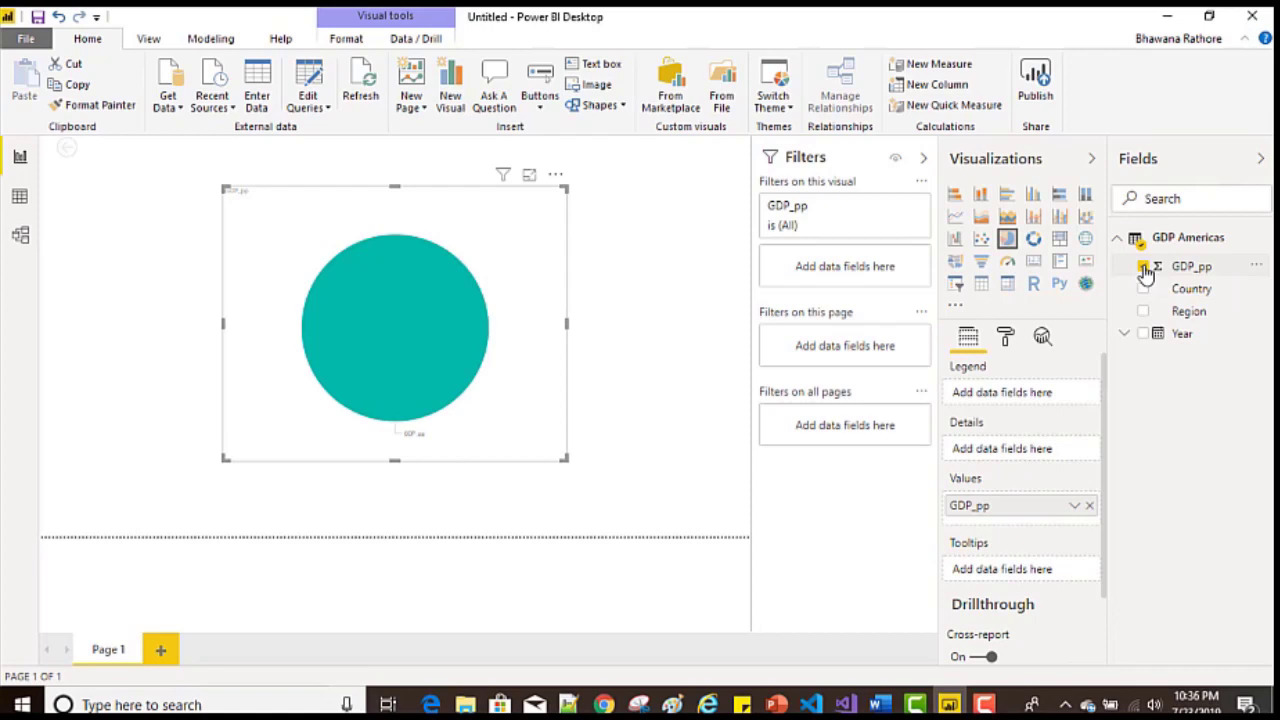
{"action": "mouse_move", "coordinate": [413, 342]}
{"action": "left_click", "coordinate": [1145, 289]}
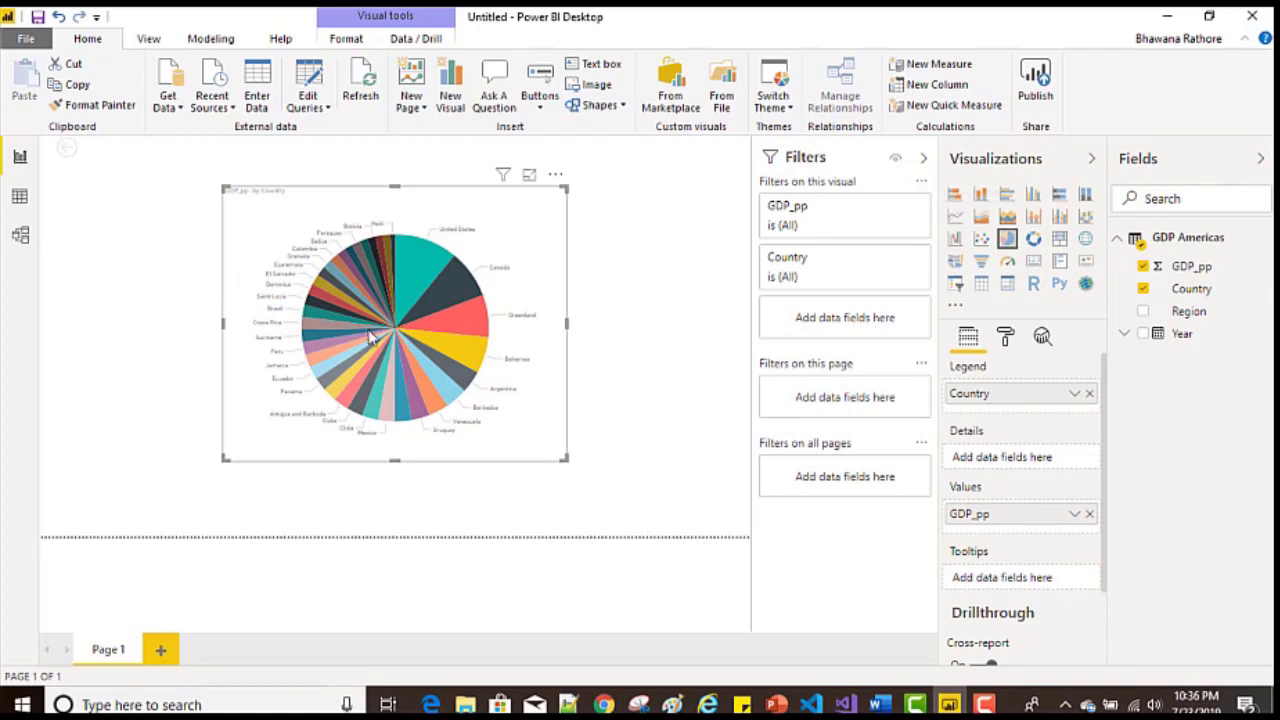
Step: Reposition the pie chart and enlarge it to fill most of the report page
{"action": "left_click_drag", "start_coordinate": [392, 329], "coordinate": [305, 294]}
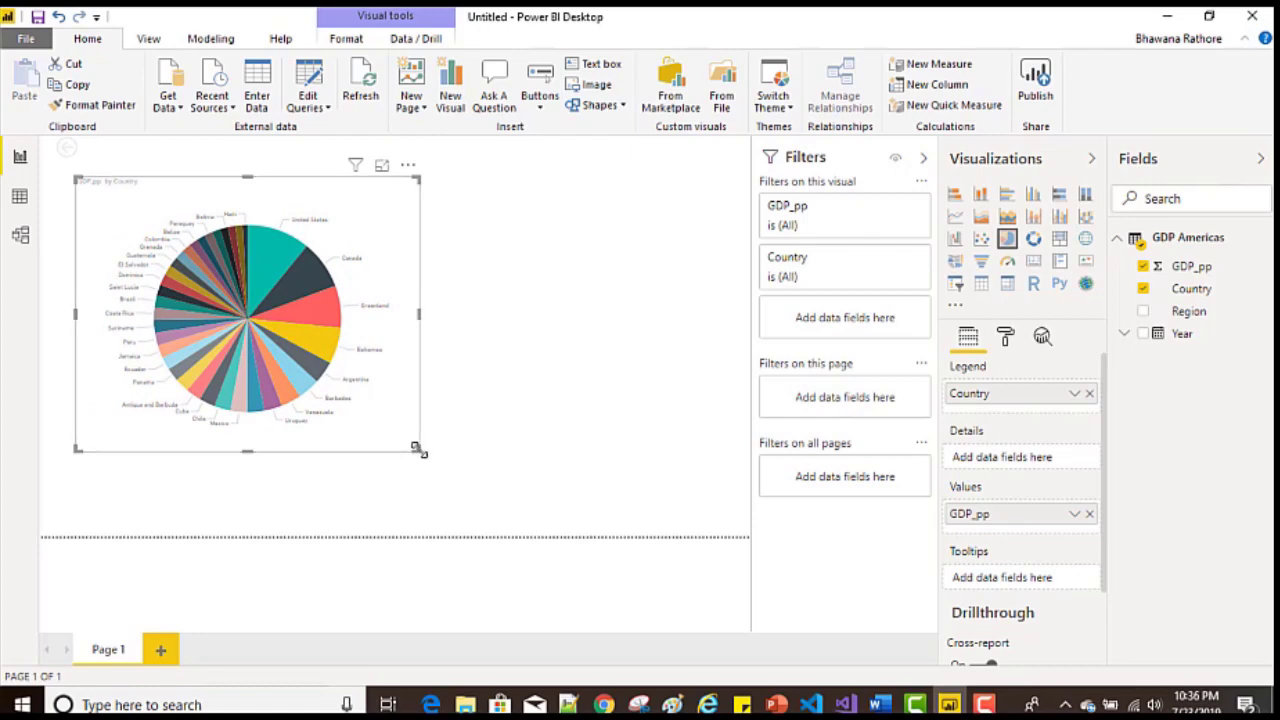
{"action": "left_click_drag", "start_coordinate": [420, 452], "coordinate": [752, 561]}
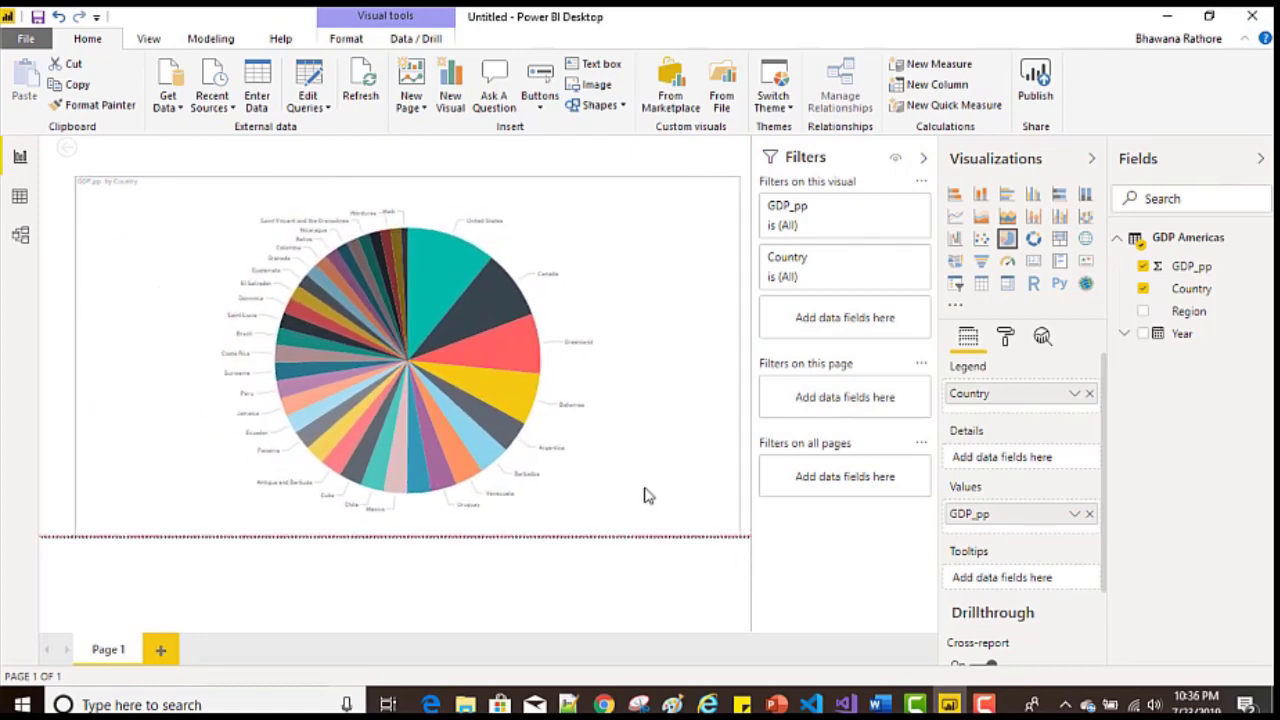
{"action": "left_click", "coordinate": [537, 431]}
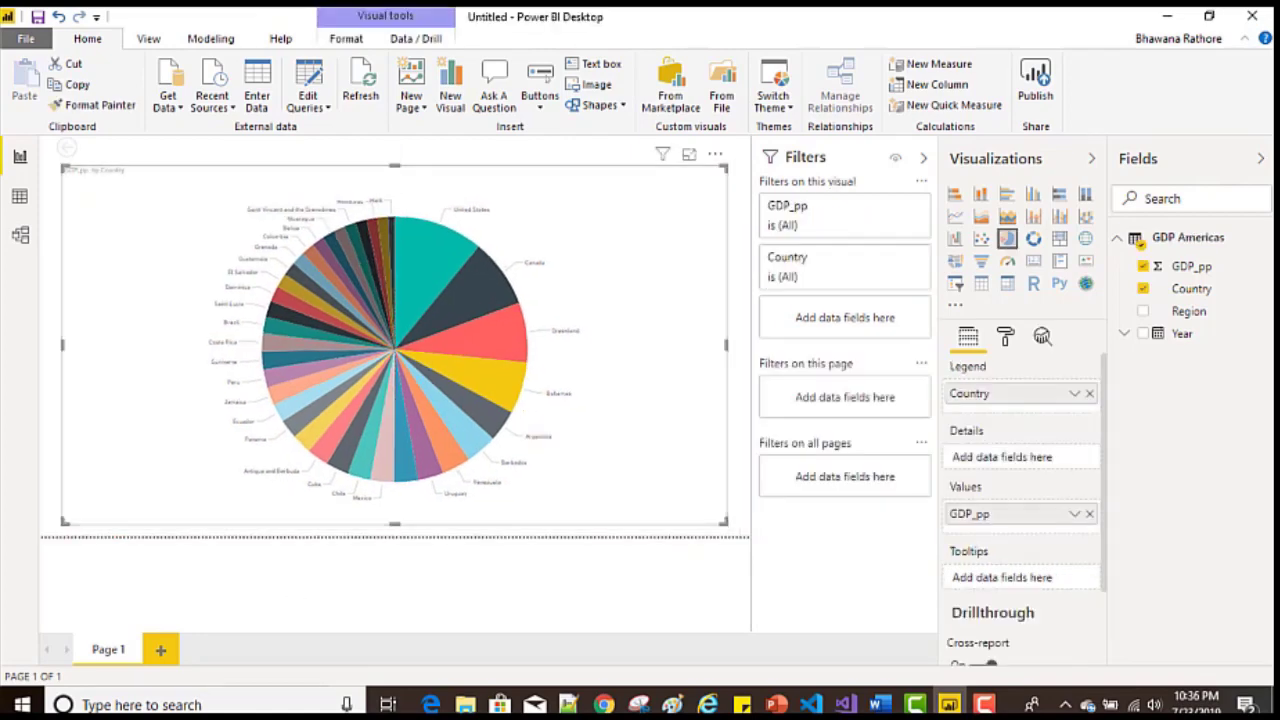
{"action": "mouse_move", "coordinate": [420, 265]}
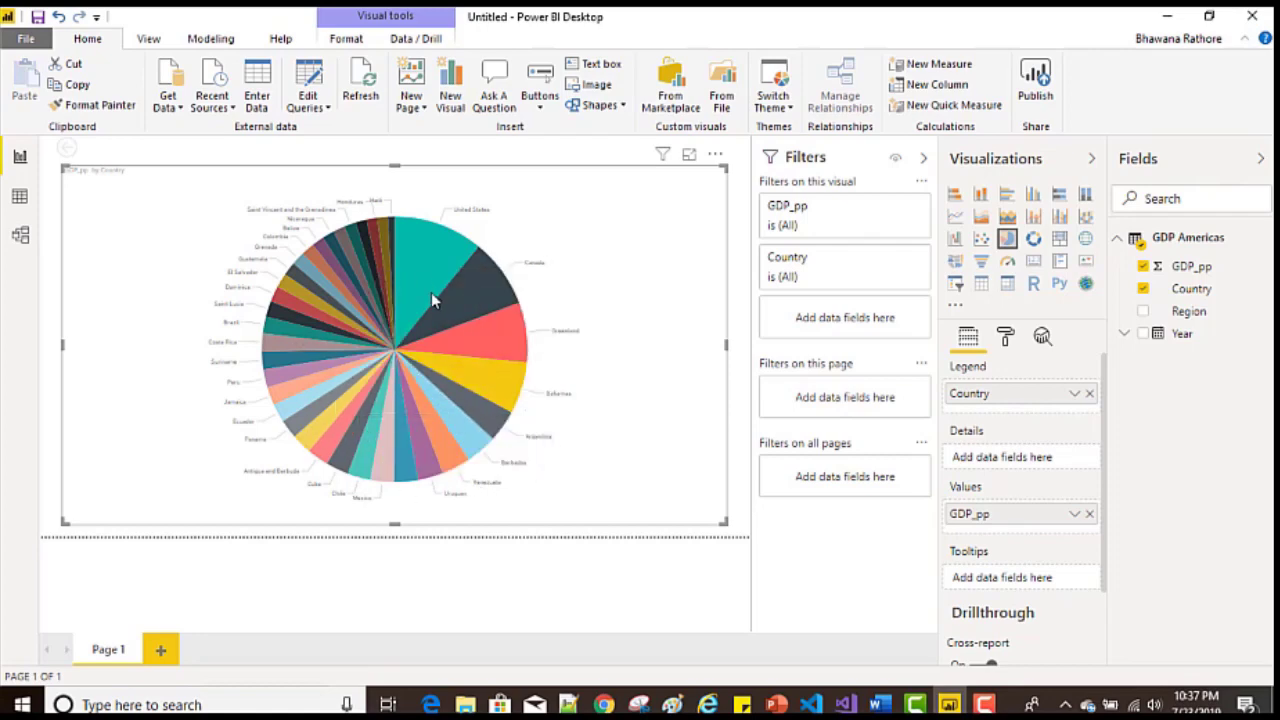
{"action": "mouse_move", "coordinate": [431, 292]}
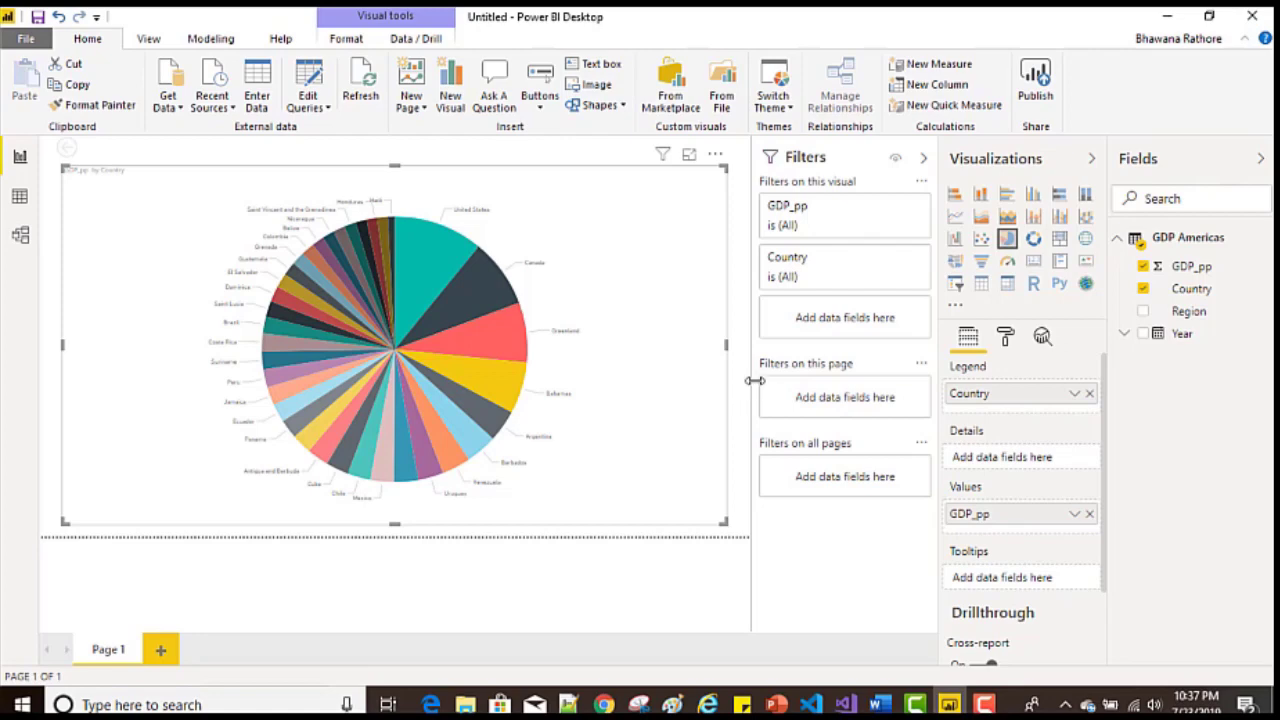
Step: Widen the Filters and Visualizations panes slightly
{"action": "left_click_drag", "start_coordinate": [755, 380], "coordinate": [737, 380]}
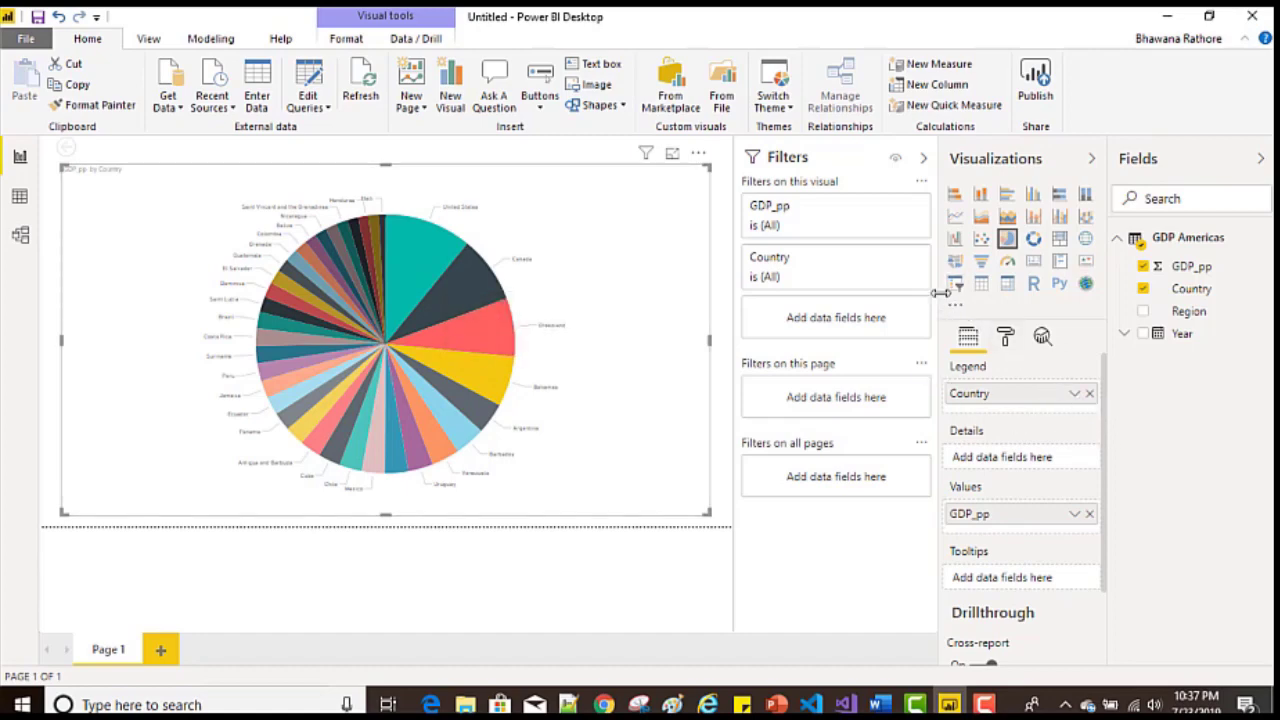
{"action": "left_click_drag", "start_coordinate": [938, 300], "coordinate": [924, 302]}
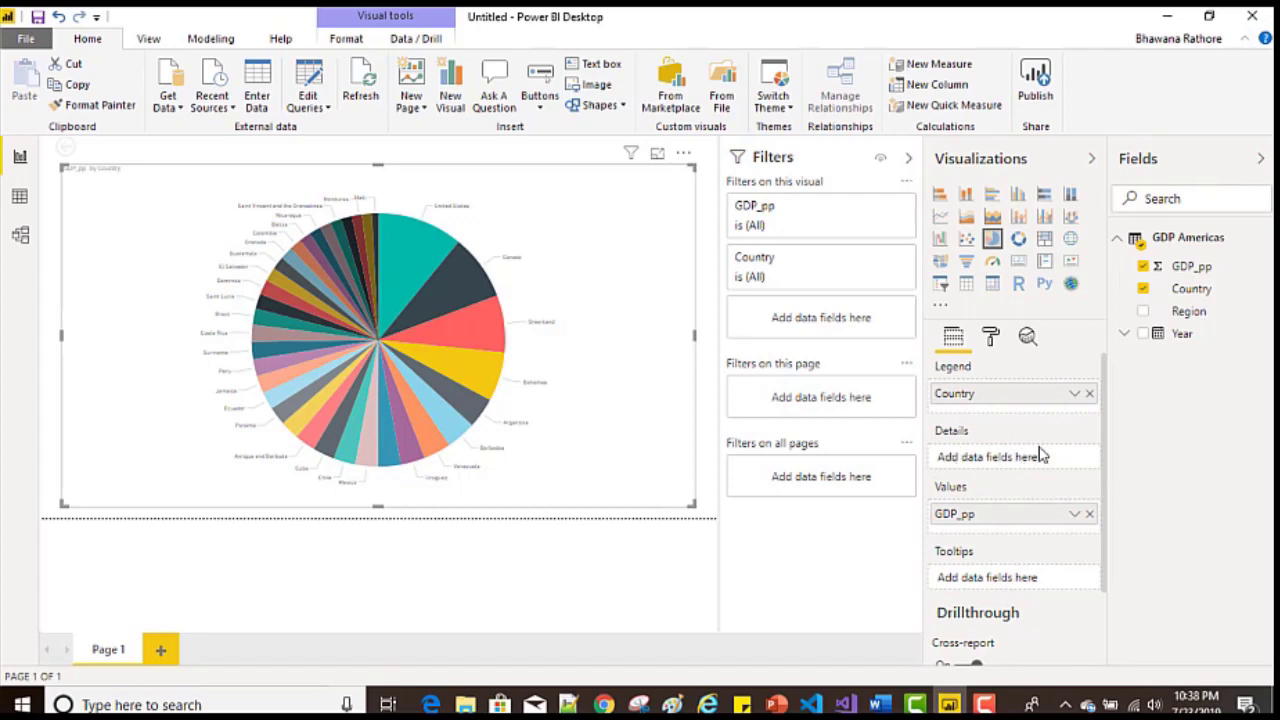
{"action": "left_click", "coordinate": [1074, 395]}
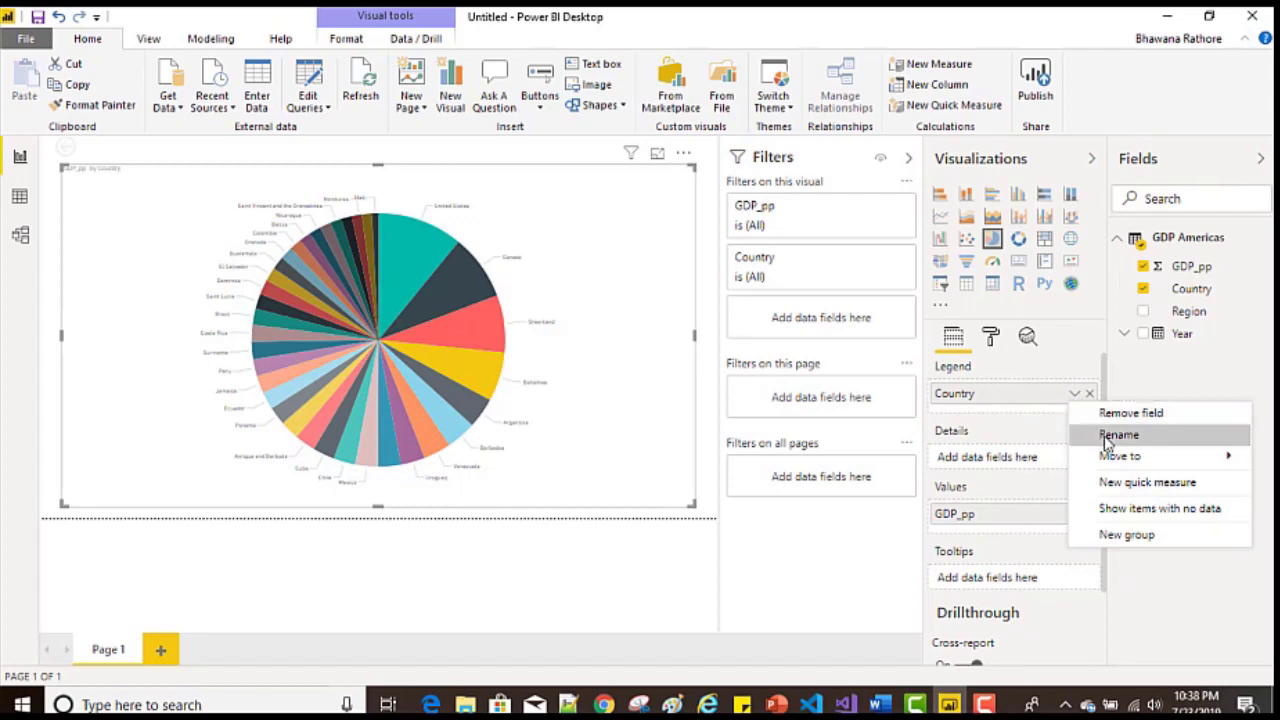
{"action": "mouse_move", "coordinate": [1102, 458]}
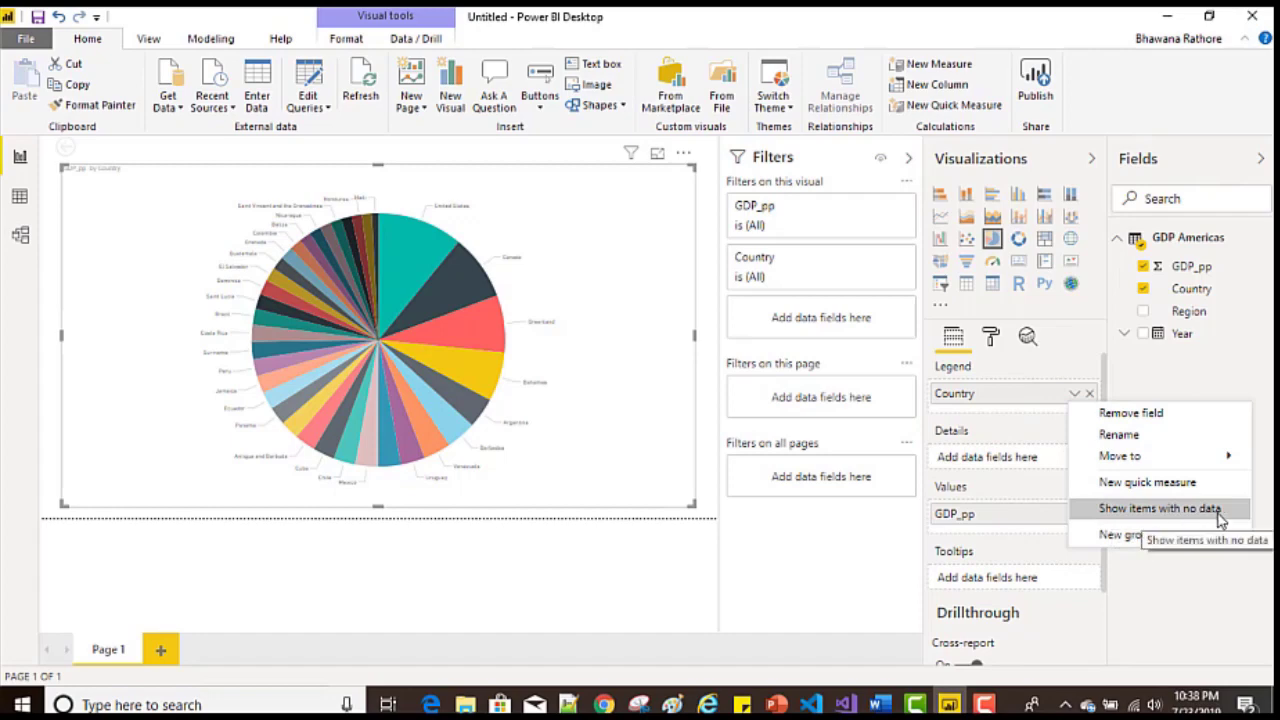
{"action": "left_click", "coordinate": [1027, 403]}
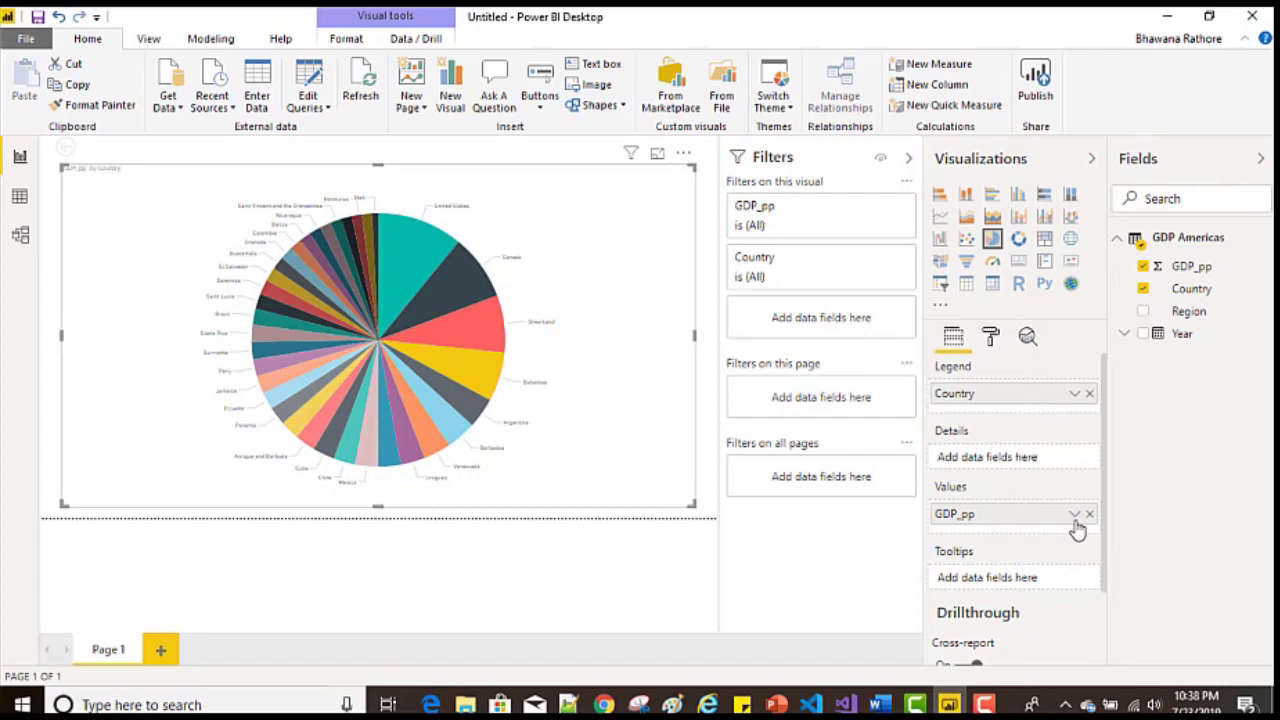
{"action": "scroll", "coordinate": [1077, 530], "scroll_direction": "down", "scroll_amount": 3}
{"action": "scroll", "coordinate": [1074, 526], "scroll_direction": "up", "scroll_amount": 3}
{"action": "left_click", "coordinate": [1072, 515]}
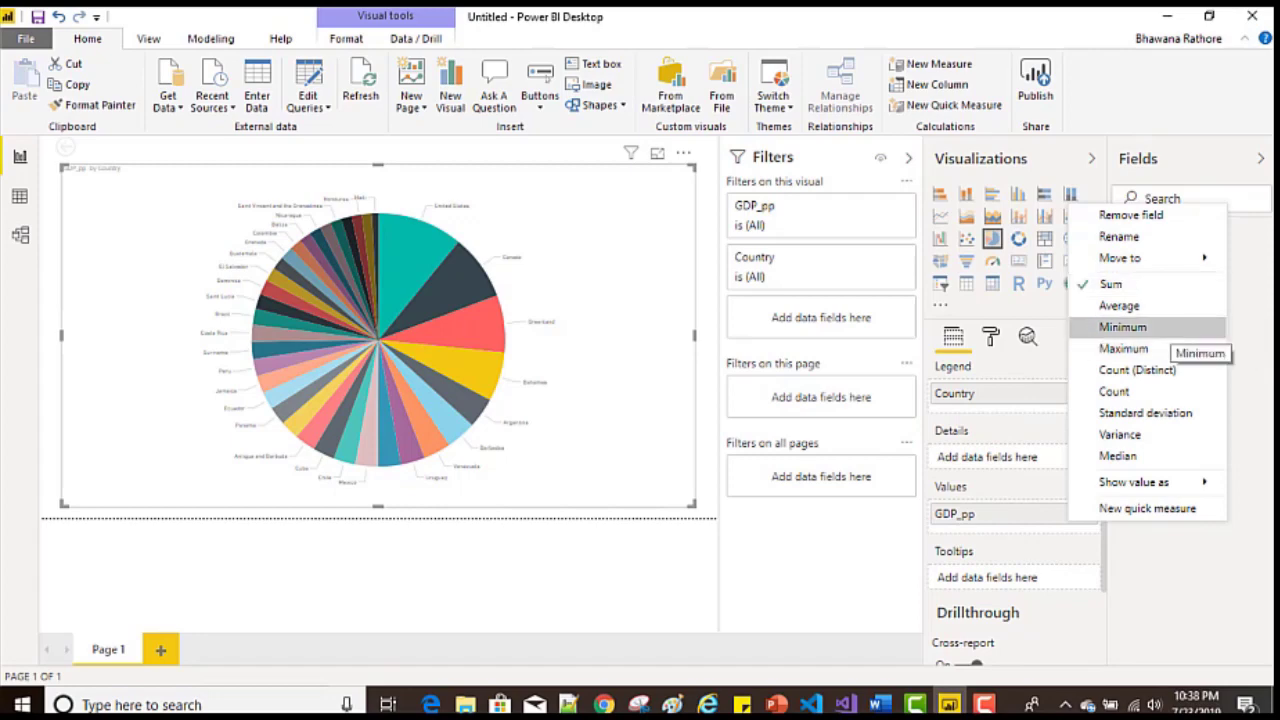
{"action": "left_click", "coordinate": [1272, 380]}
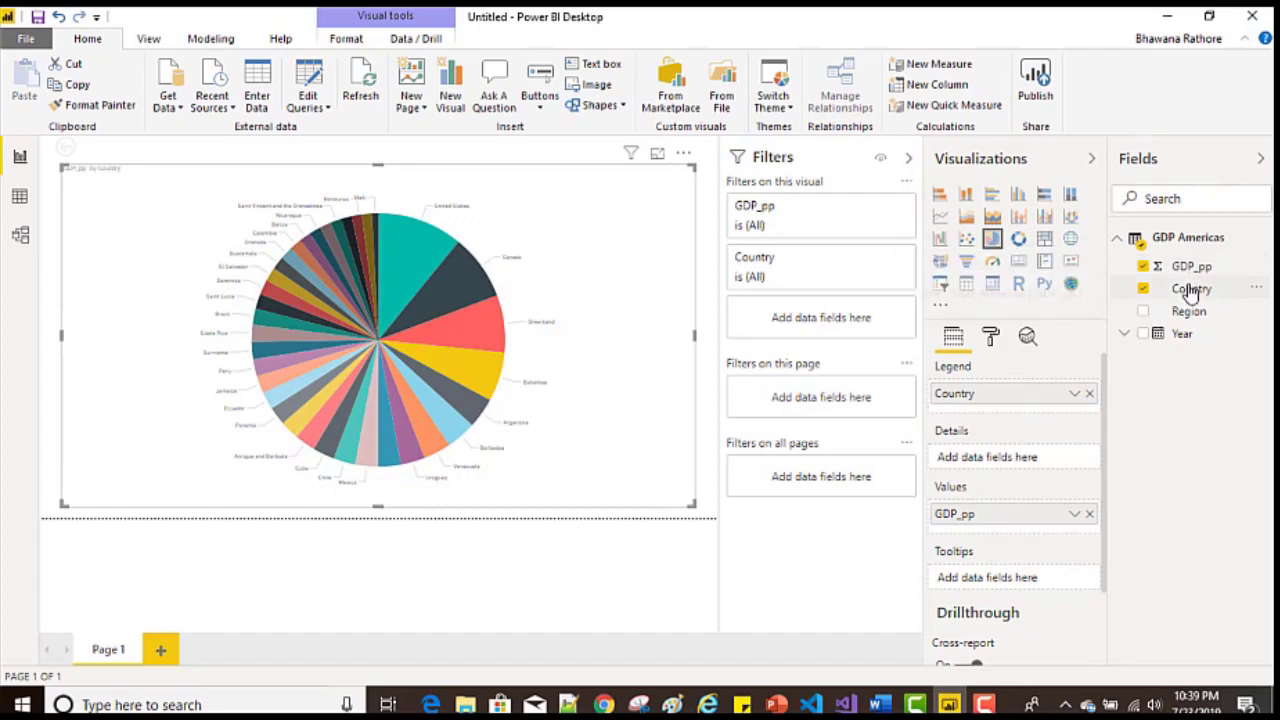
Step: Try summarizing GDP_pp in the pie chart's values by Average and by Maximum
{"action": "left_click", "coordinate": [1075, 514]}
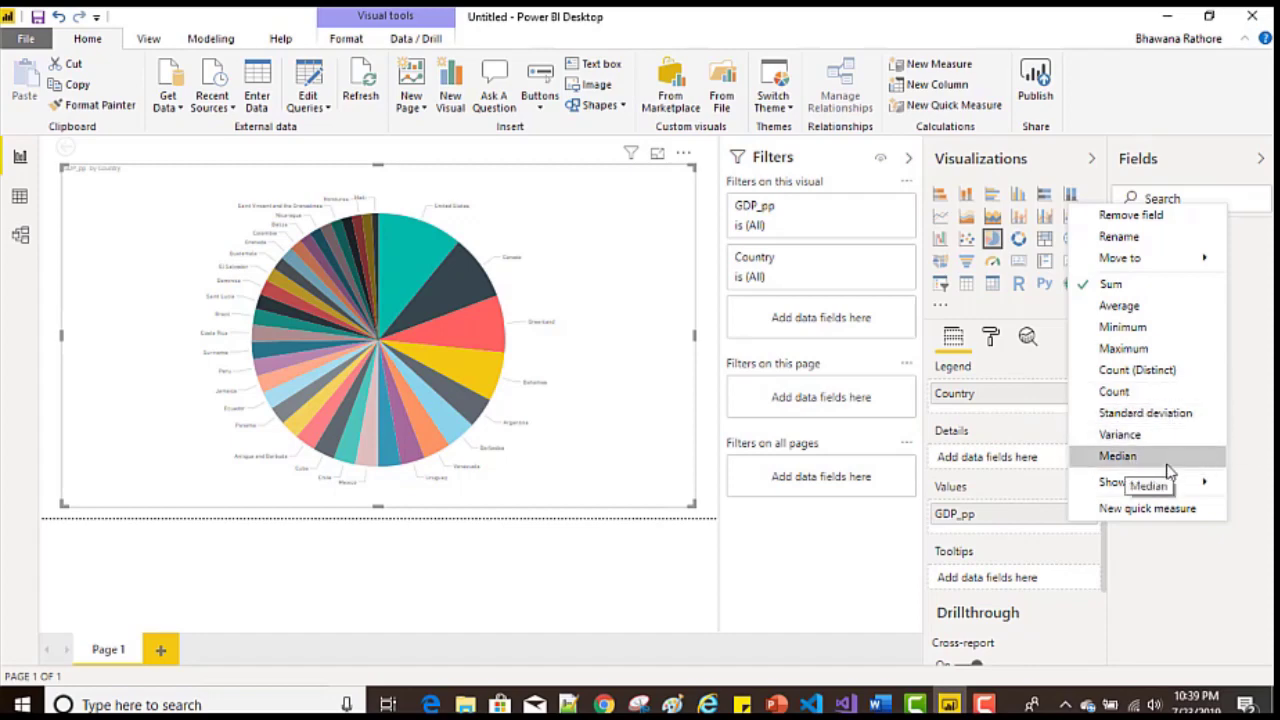
{"action": "left_click", "coordinate": [1120, 306]}
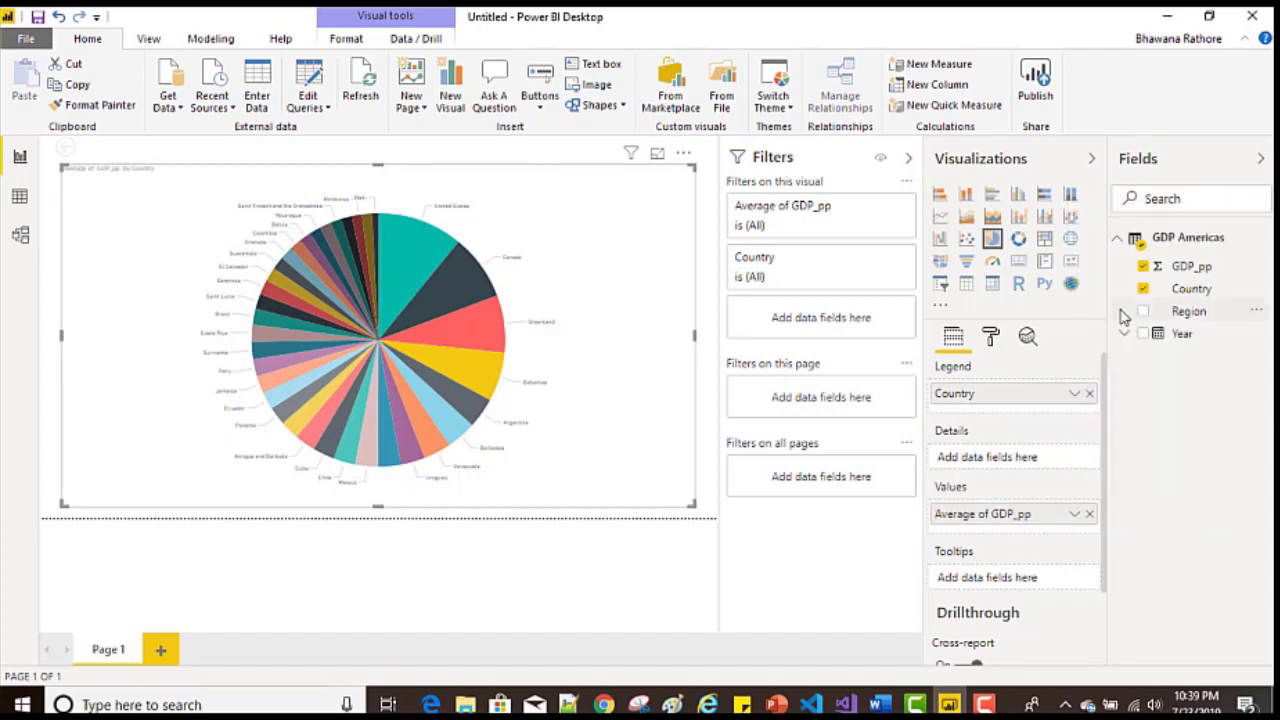
{"action": "left_click", "coordinate": [1075, 515]}
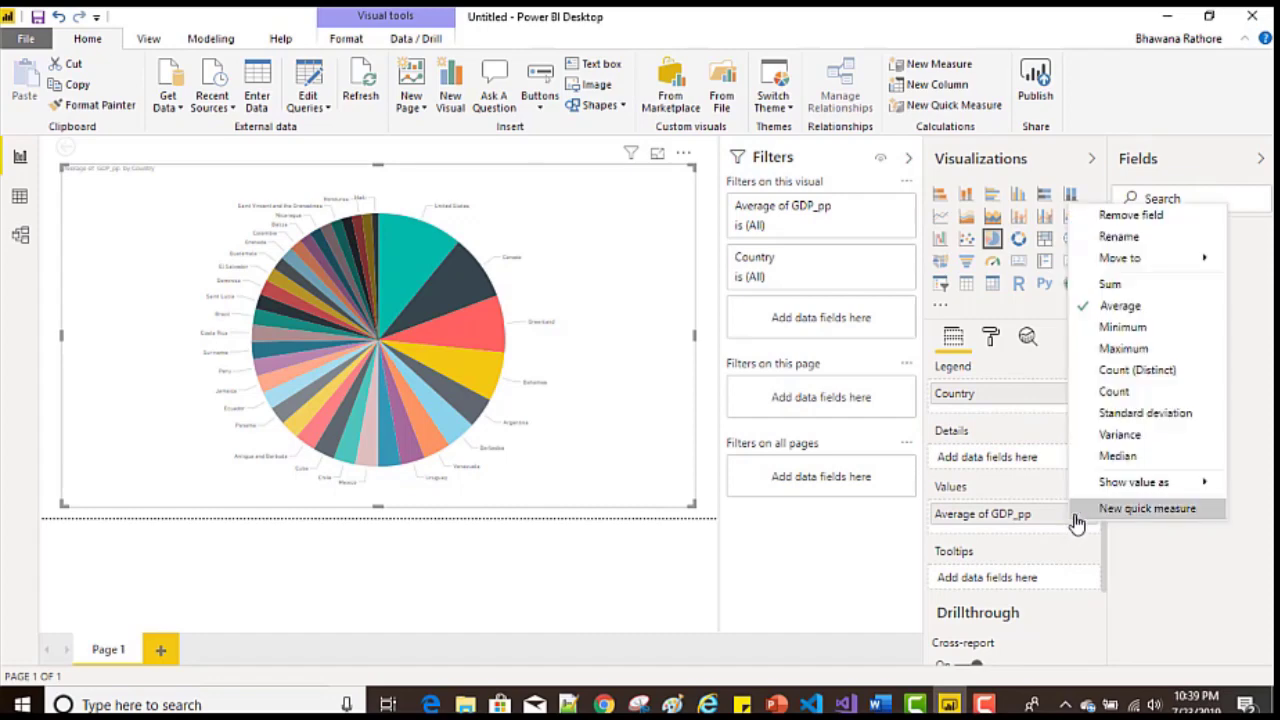
{"action": "left_click", "coordinate": [1120, 348]}
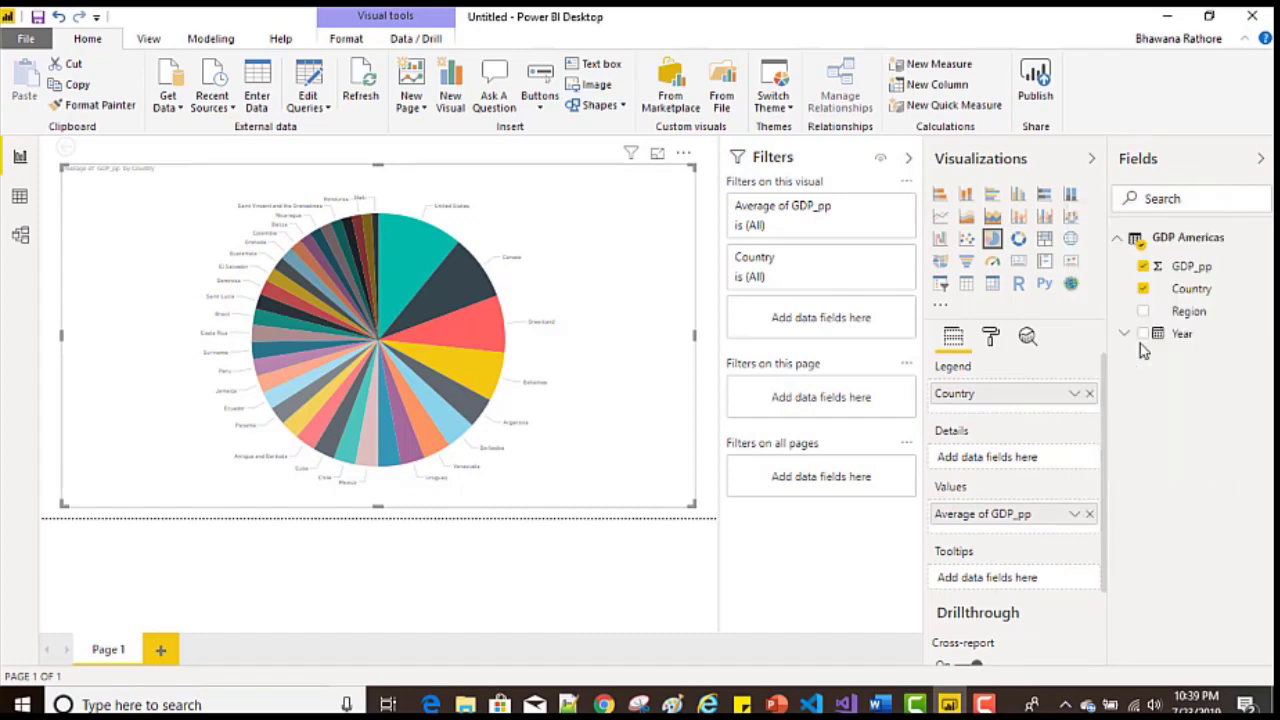
Step: Try summarizing GDP_pp by Minimum and by Count (Distinct), and inspect the country slices
{"action": "left_click", "coordinate": [1073, 515]}
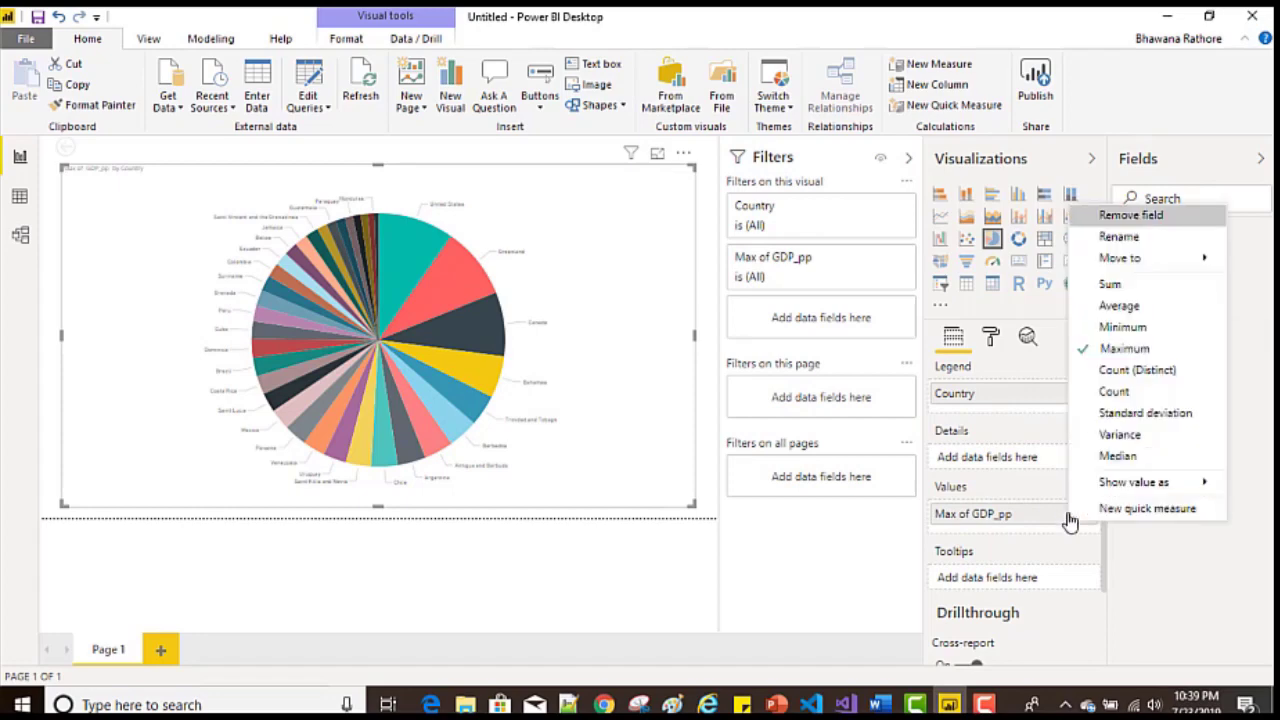
{"action": "left_click", "coordinate": [1123, 327]}
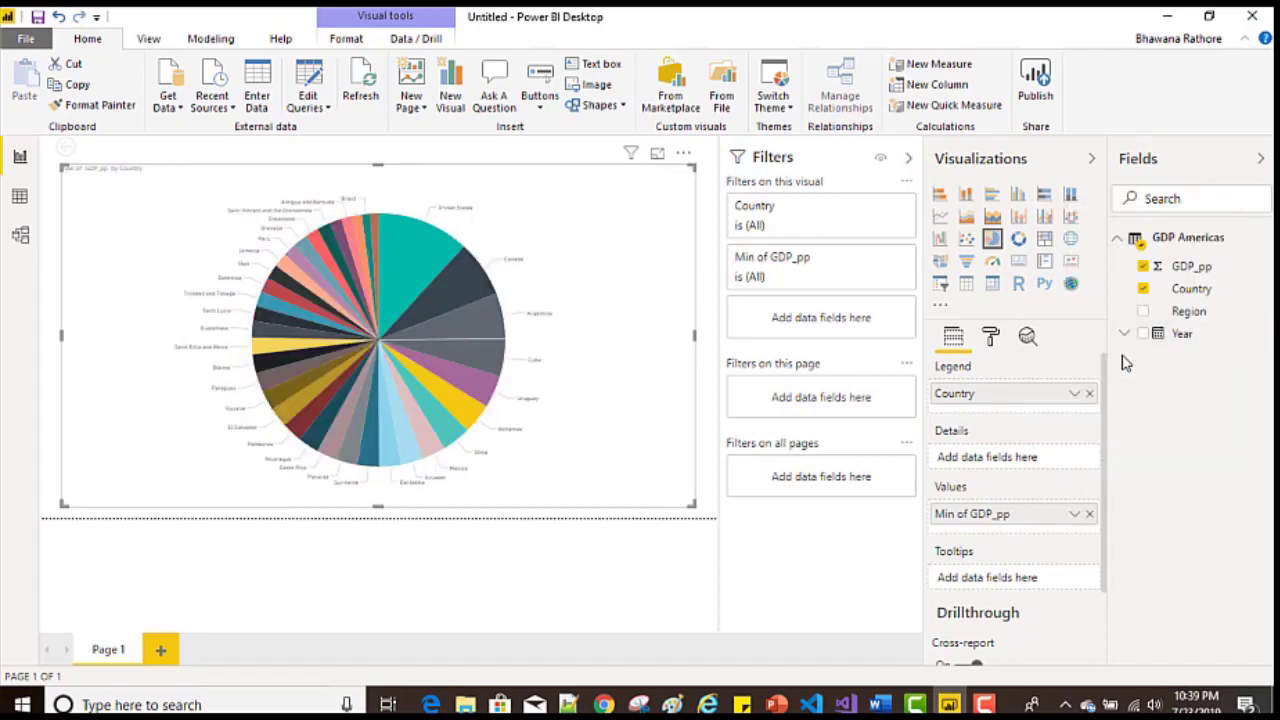
{"action": "left_click", "coordinate": [1074, 514]}
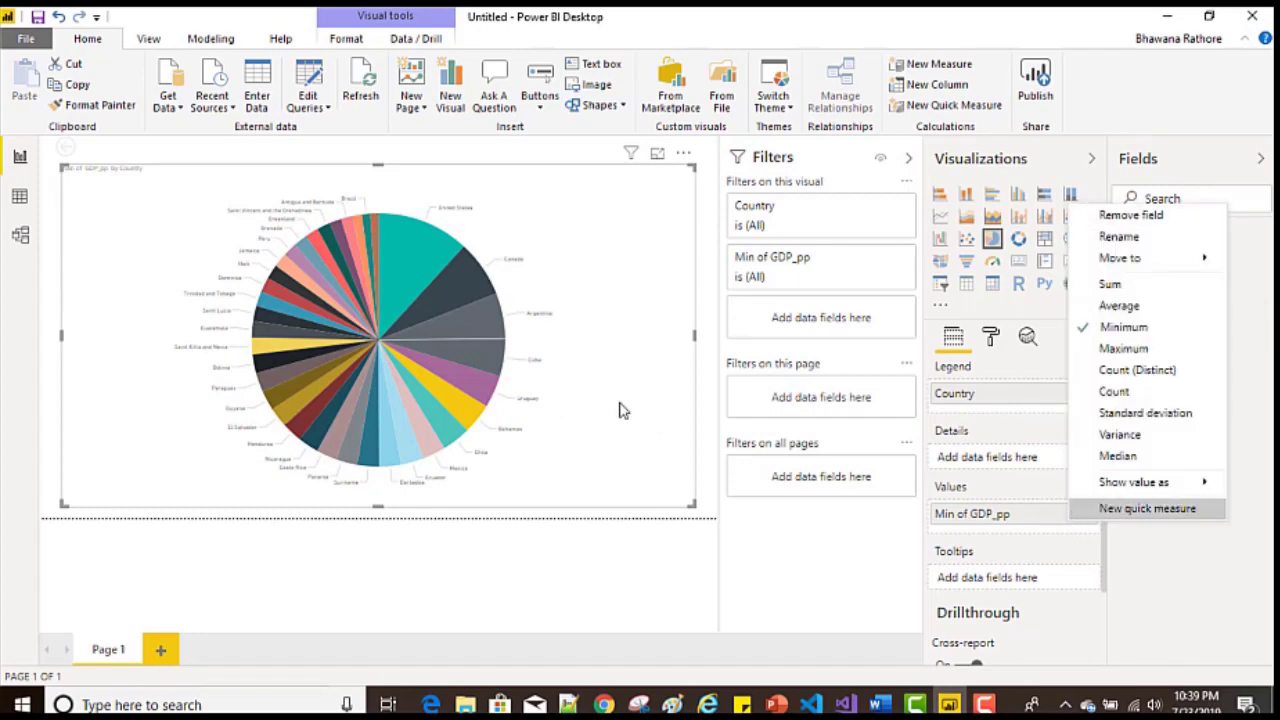
{"action": "left_click", "coordinate": [1115, 368]}
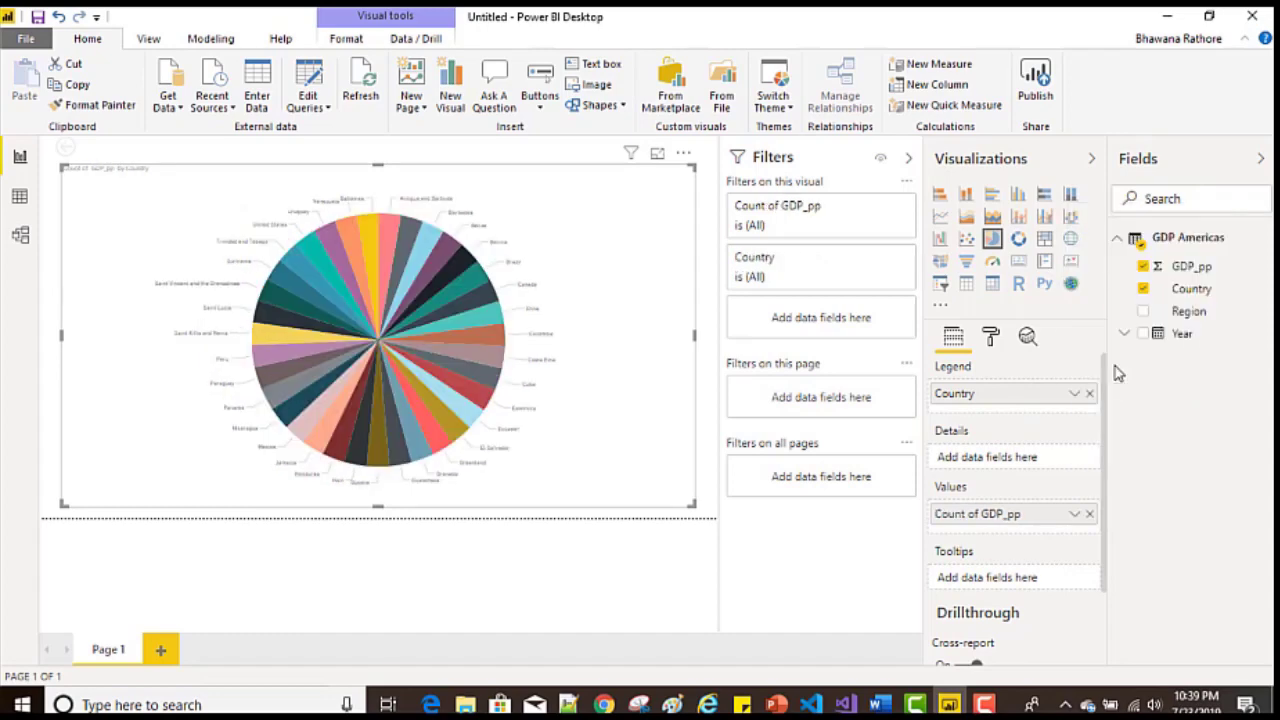
{"action": "mouse_move", "coordinate": [459, 286]}
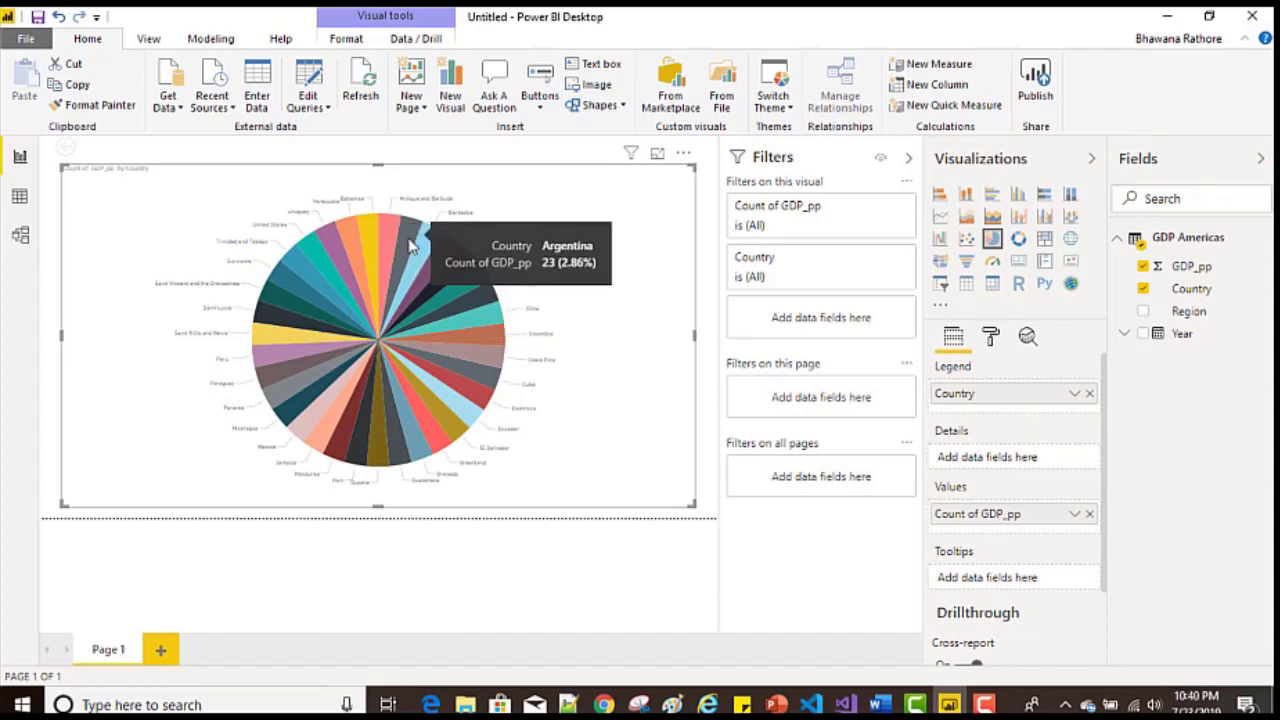
{"action": "mouse_move", "coordinate": [421, 249]}
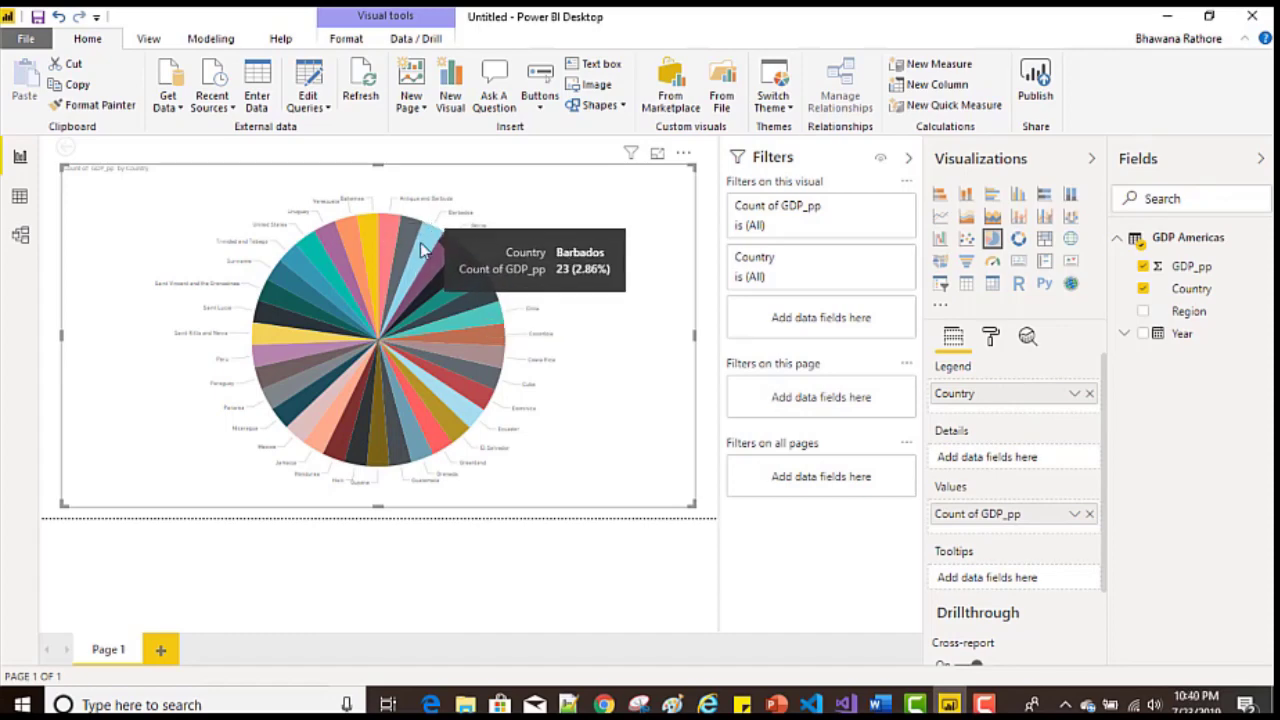
Step: Try summarizing GDP_pp by Variance, inspect the country slices, and restore the aggregation to Sum
{"action": "left_click", "coordinate": [1075, 514]}
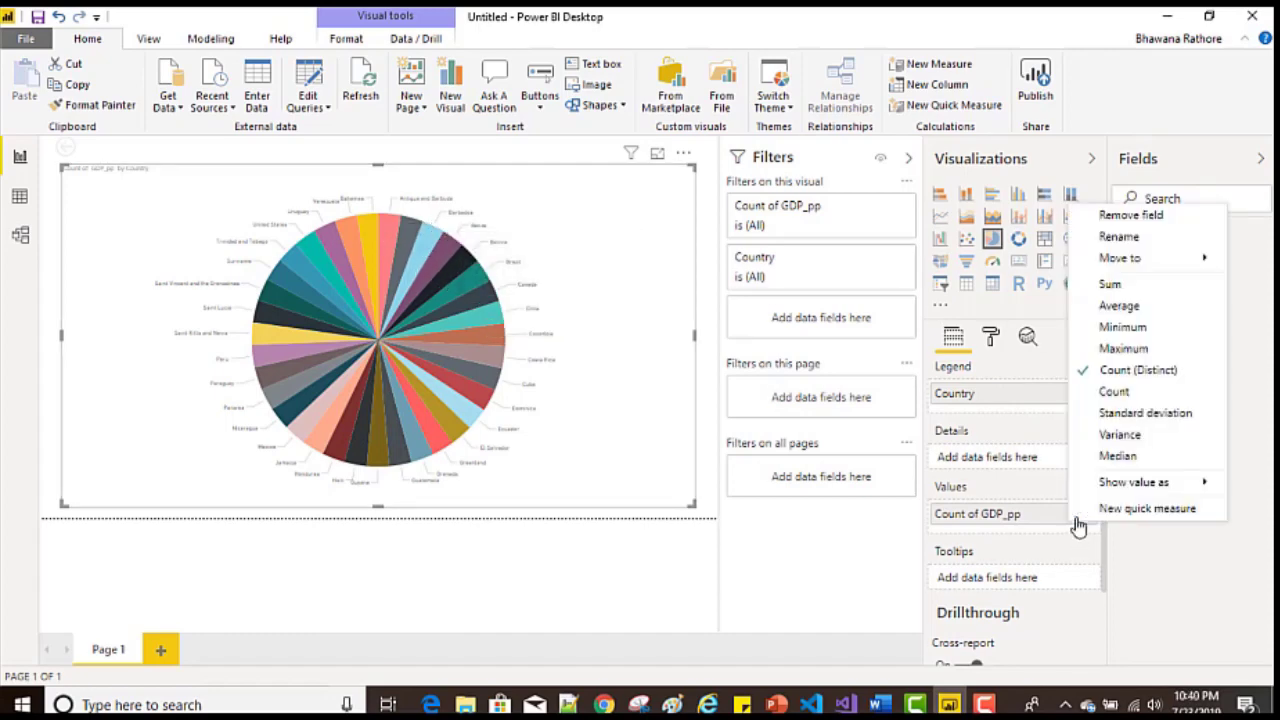
{"action": "left_click", "coordinate": [1135, 436]}
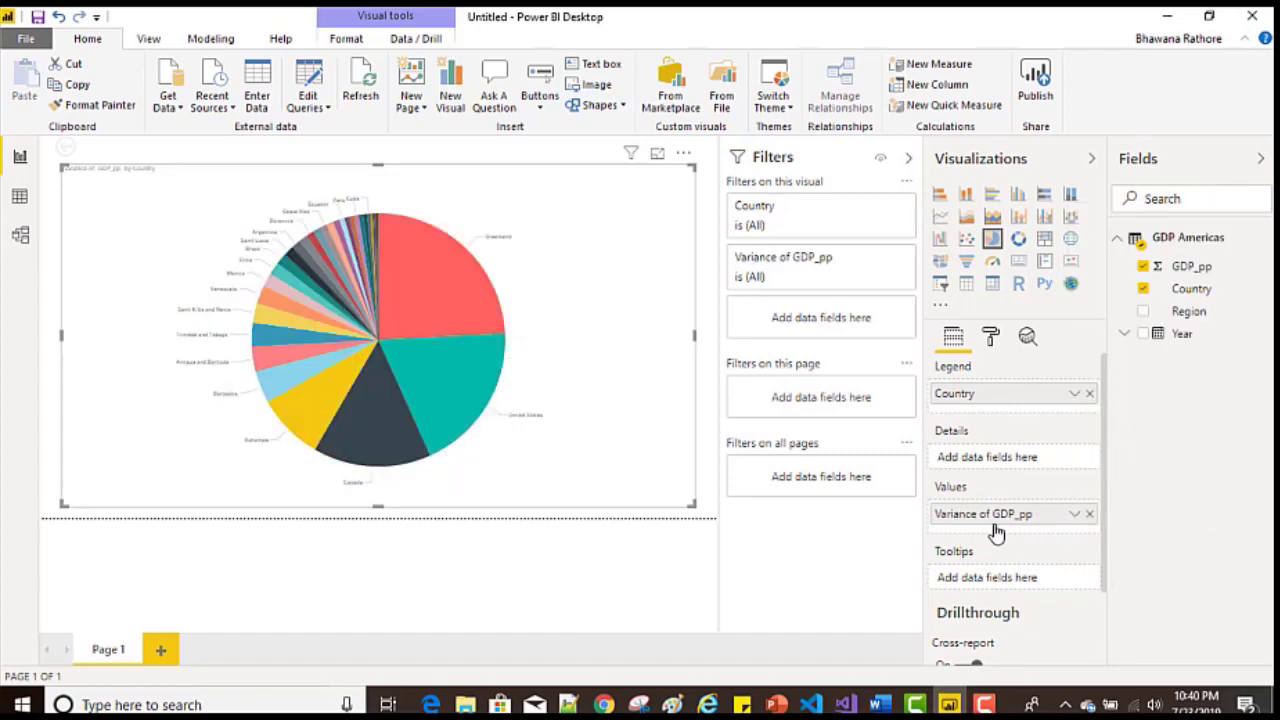
{"action": "mouse_move", "coordinate": [448, 284]}
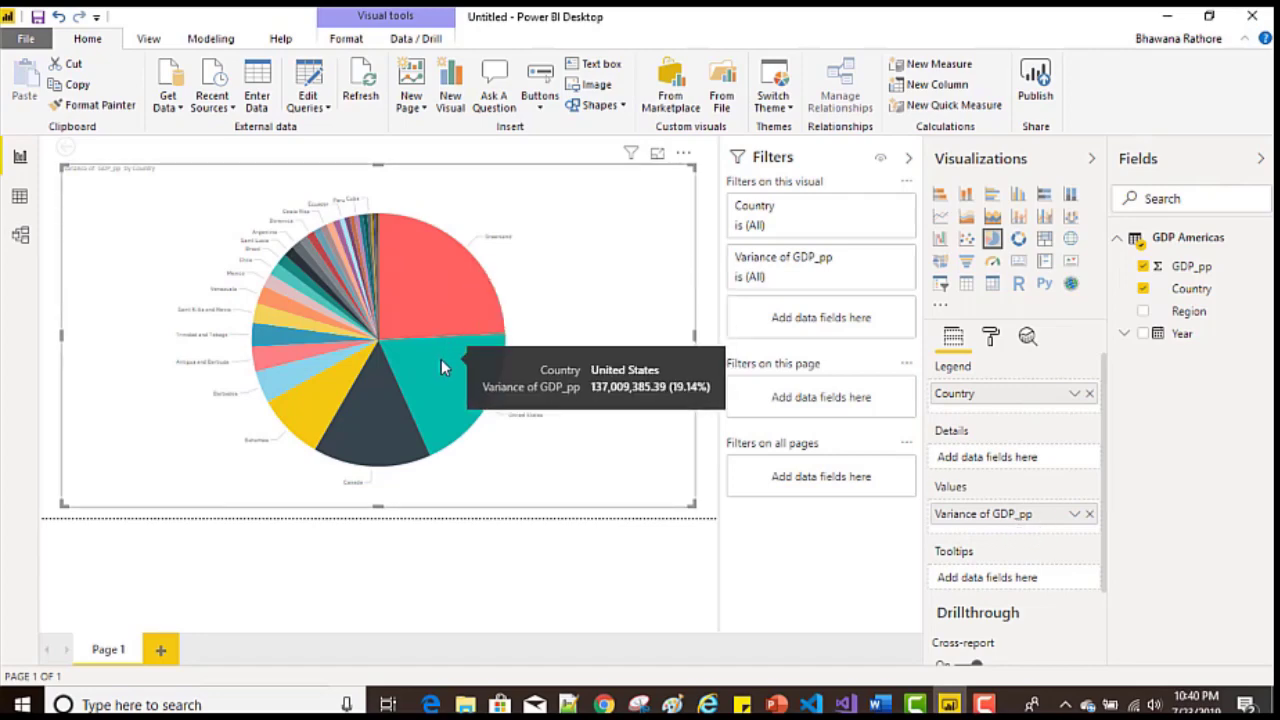
{"action": "mouse_move", "coordinate": [356, 455]}
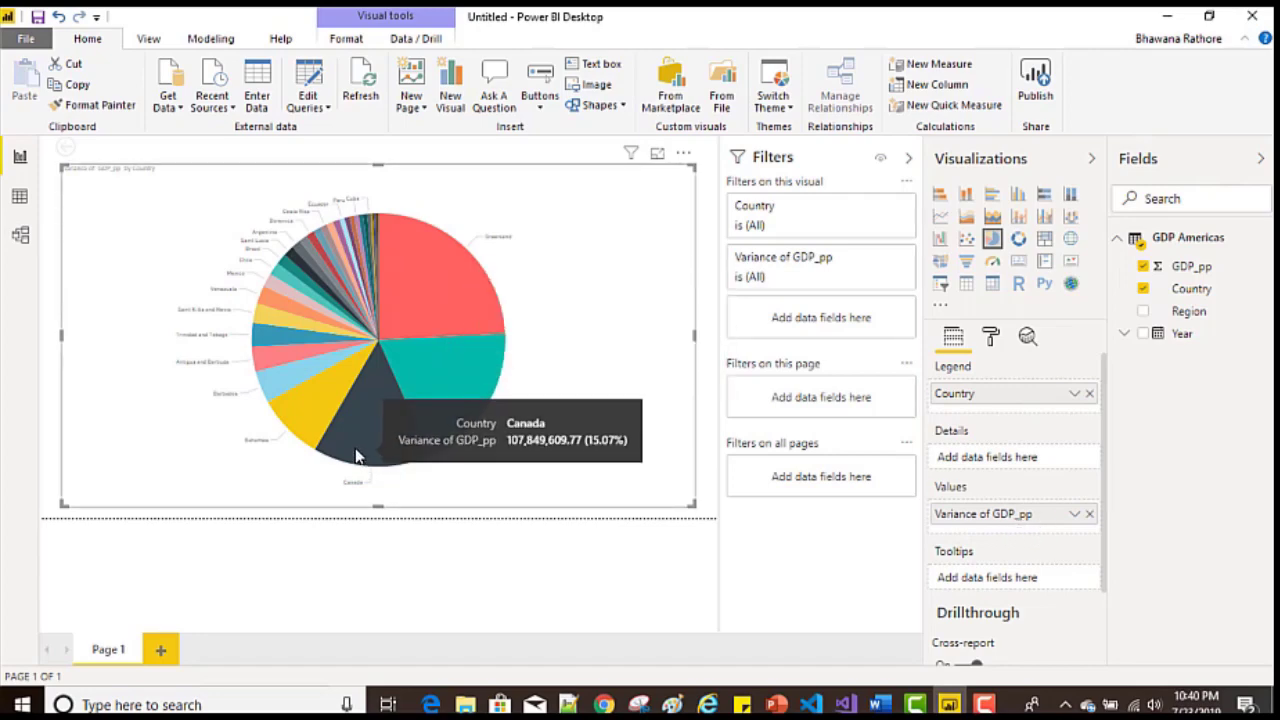
{"action": "left_click", "coordinate": [1074, 514]}
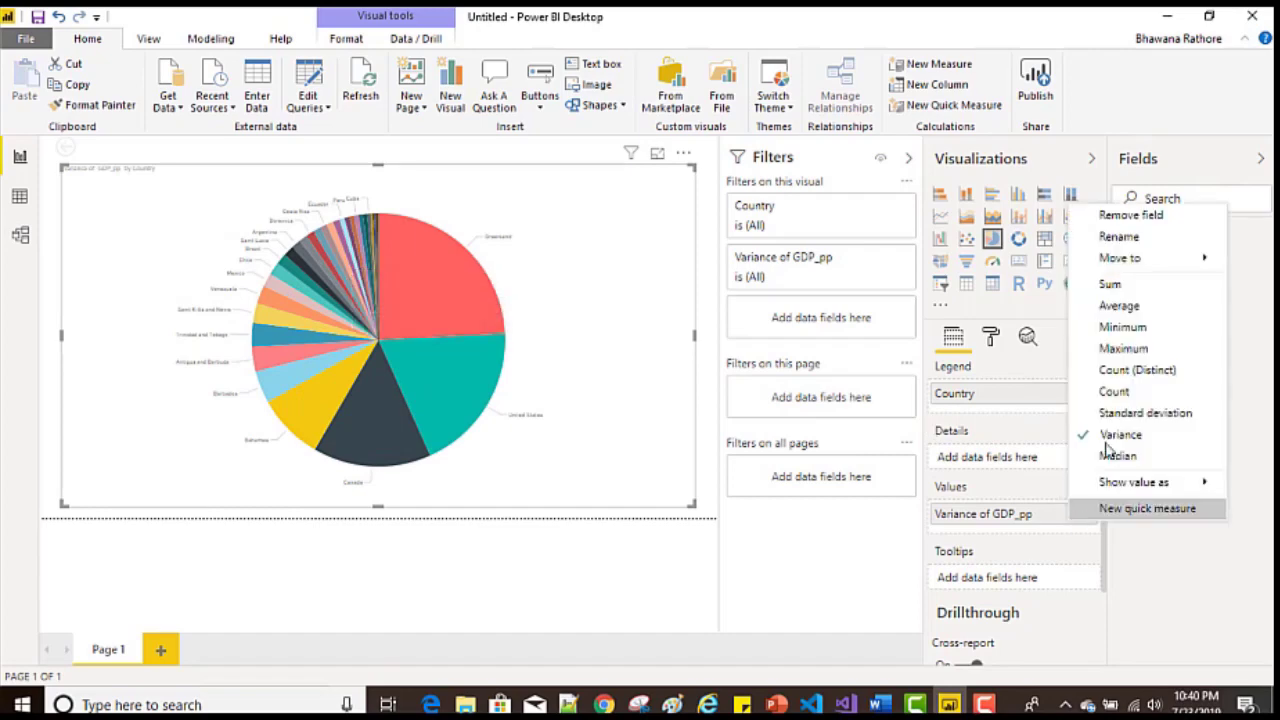
{"action": "left_click", "coordinate": [1124, 288]}
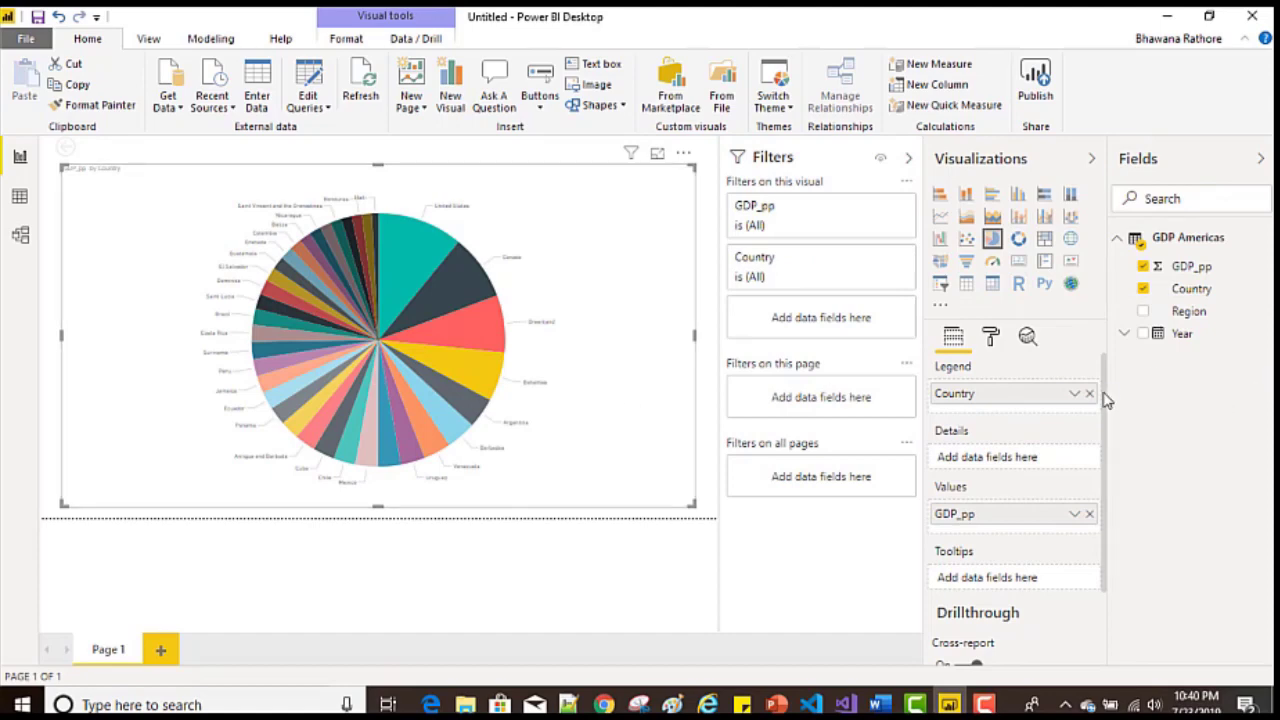
Step: Turn on the pie chart's legend and expand its formatting settings
{"action": "scroll", "coordinate": [1106, 412], "scroll_direction": "down", "scroll_amount": 3}
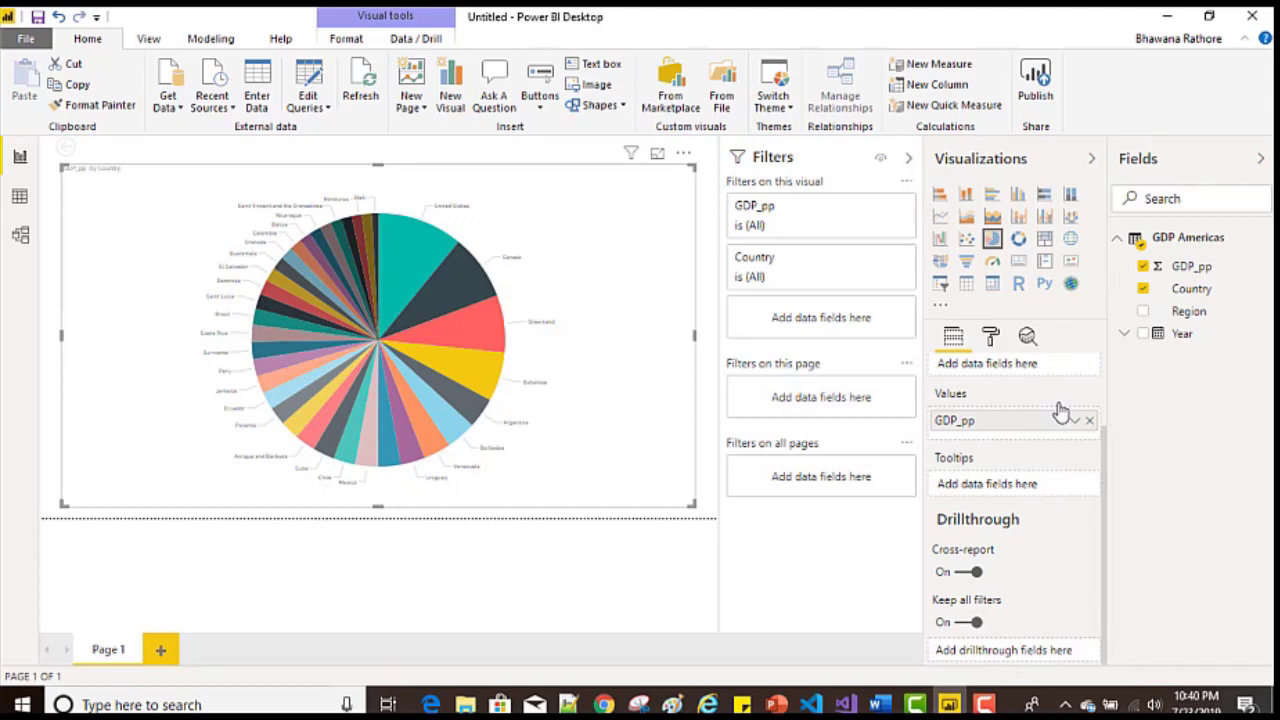
{"action": "left_click", "coordinate": [991, 338]}
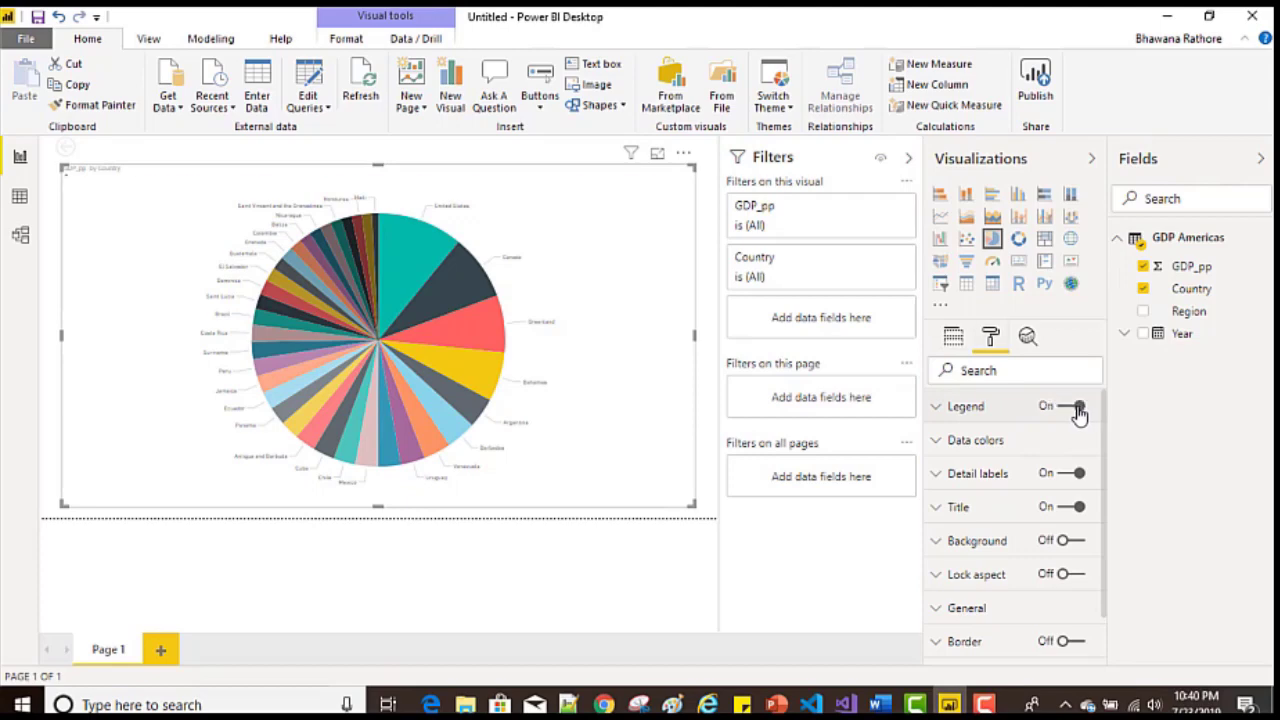
{"action": "left_click", "coordinate": [939, 414]}
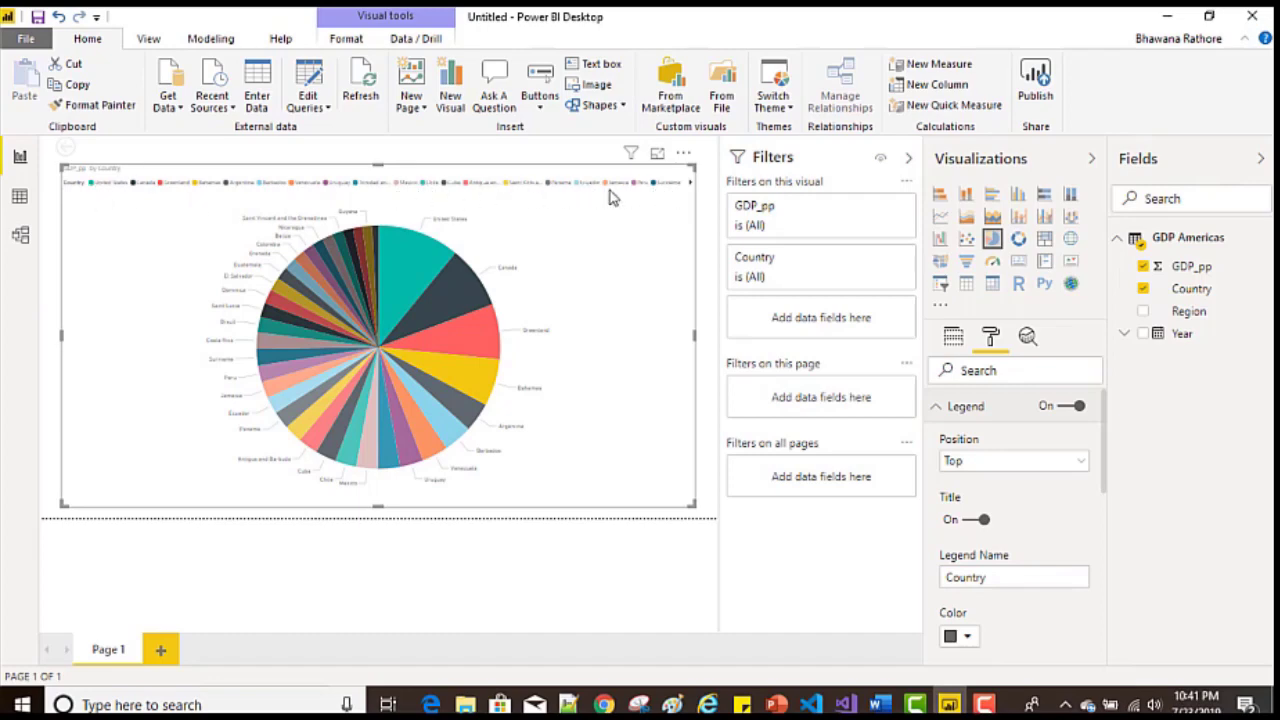
Step: Try out the Bottom, Left, Right and Top Center positions for the pie chart's legend
{"action": "left_click", "coordinate": [990, 465]}
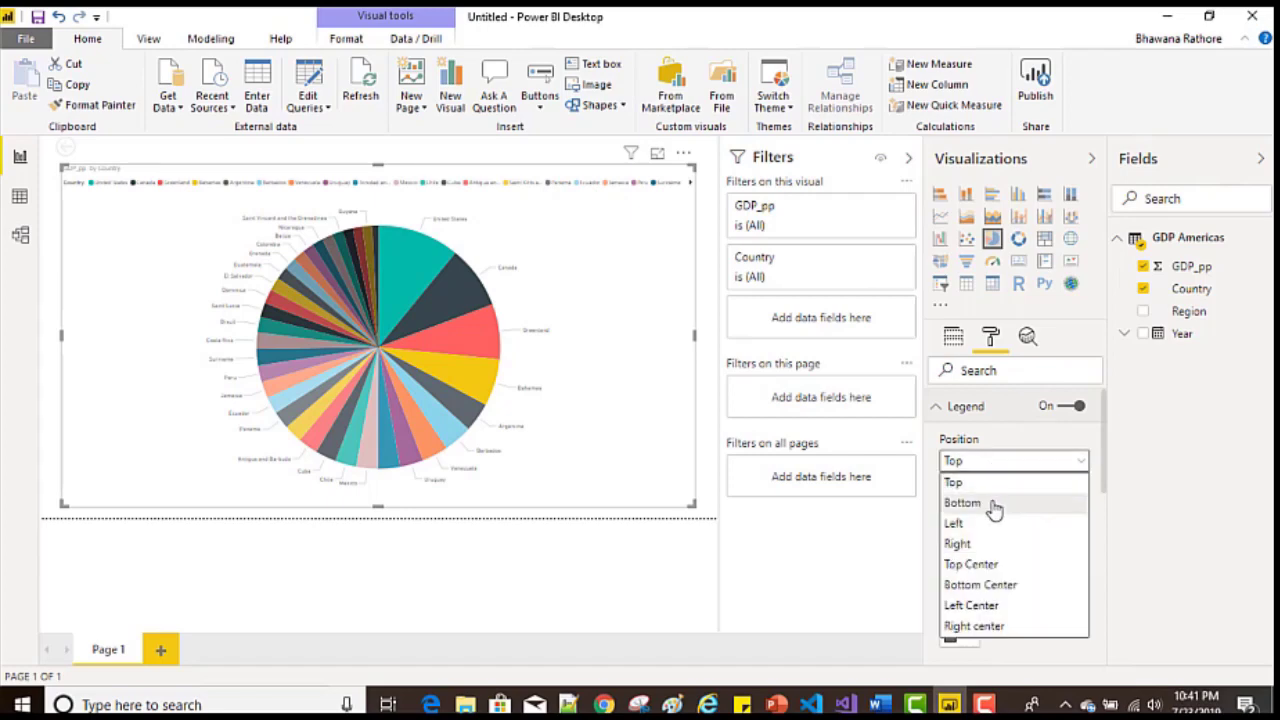
{"action": "left_click", "coordinate": [992, 506]}
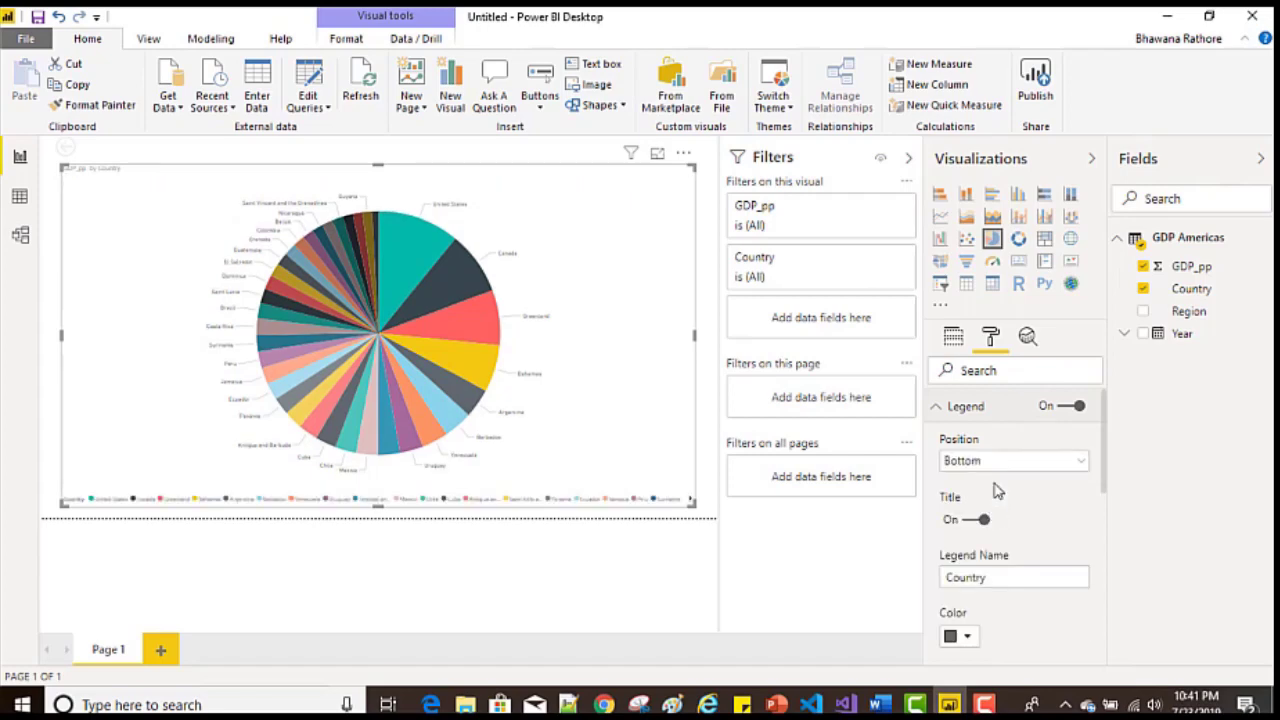
{"action": "left_click", "coordinate": [993, 463]}
{"action": "left_click", "coordinate": [989, 526]}
{"action": "left_click", "coordinate": [967, 462]}
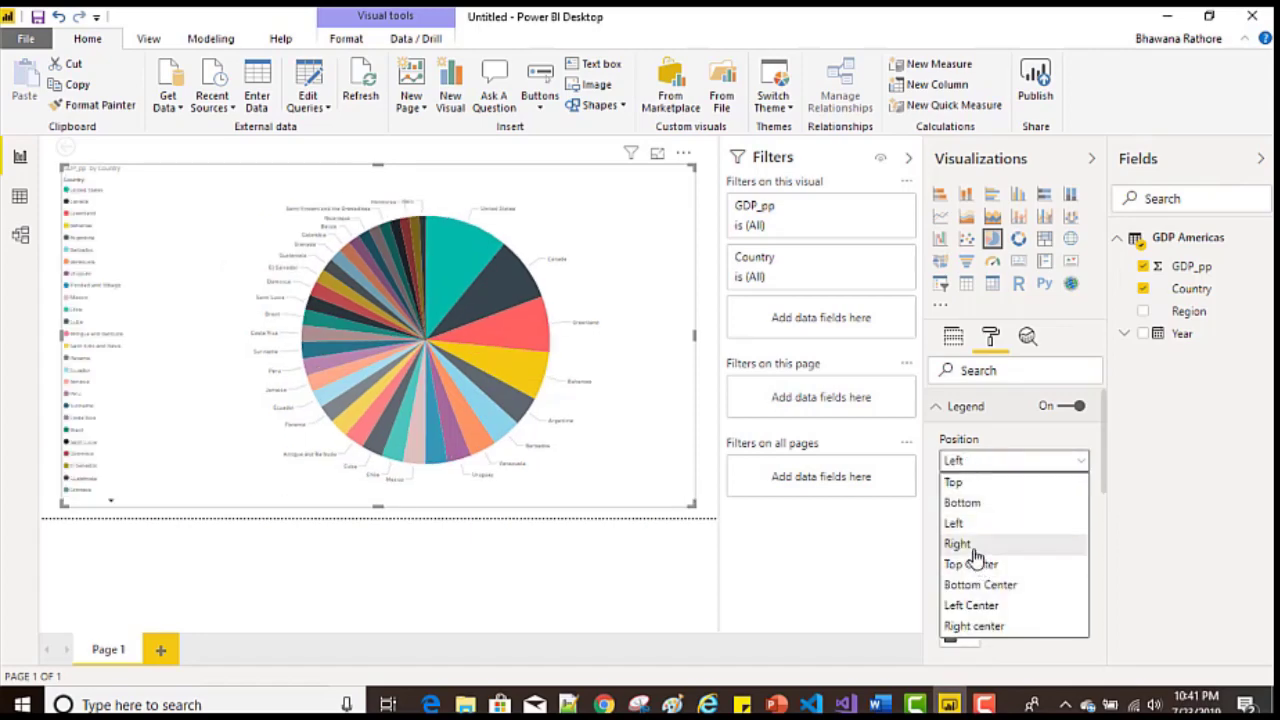
{"action": "left_click", "coordinate": [971, 544]}
{"action": "left_click", "coordinate": [973, 462]}
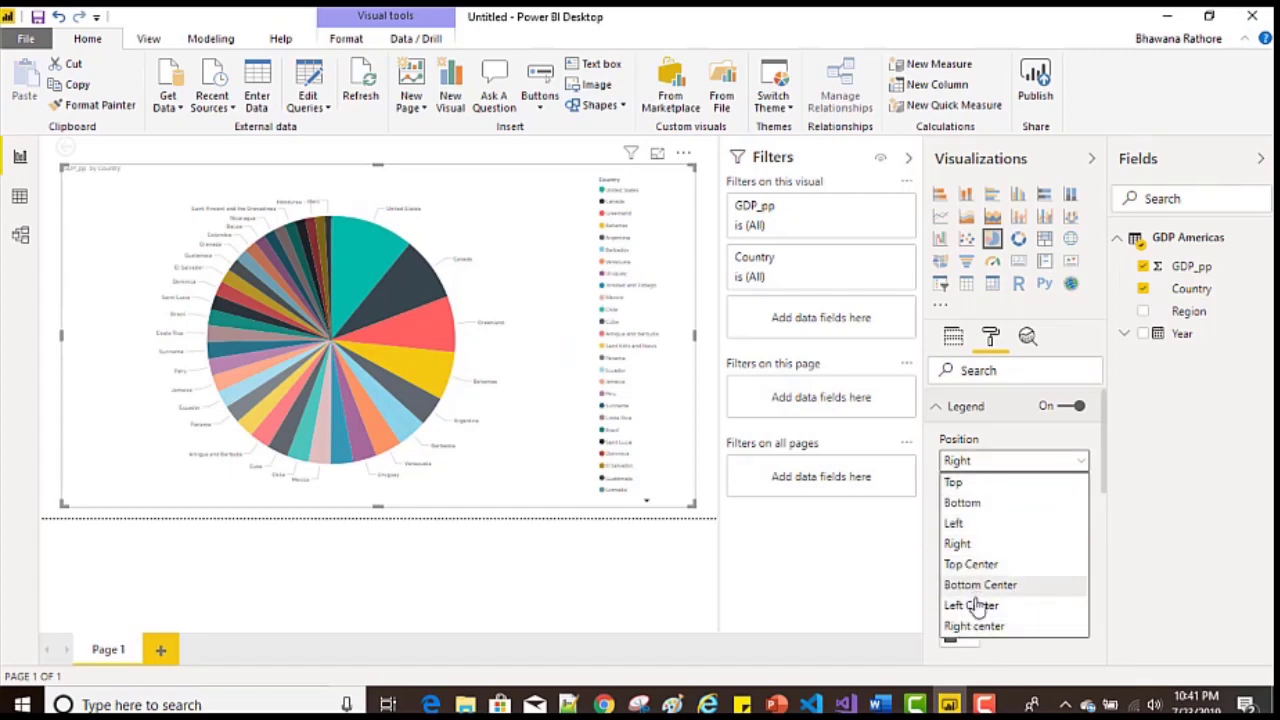
{"action": "left_click", "coordinate": [975, 565]}
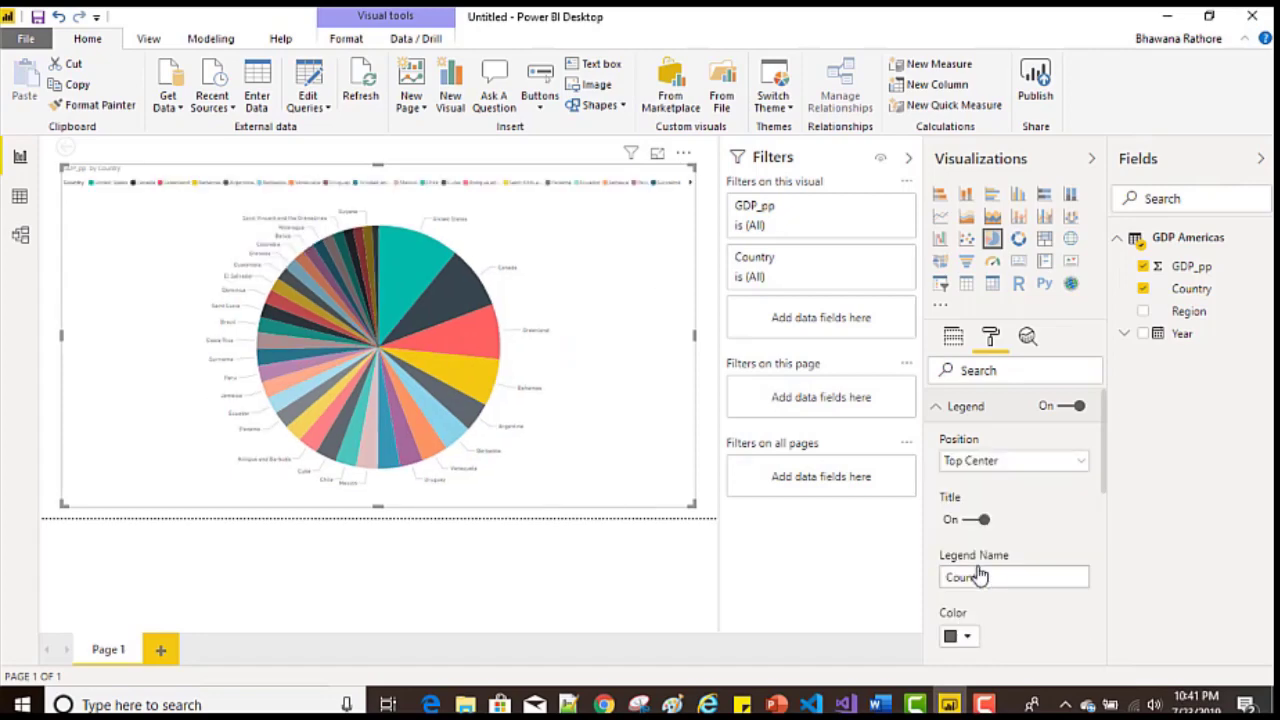
Step: Set the legend's position to Left and its name to Country_Info
{"action": "left_click", "coordinate": [972, 461]}
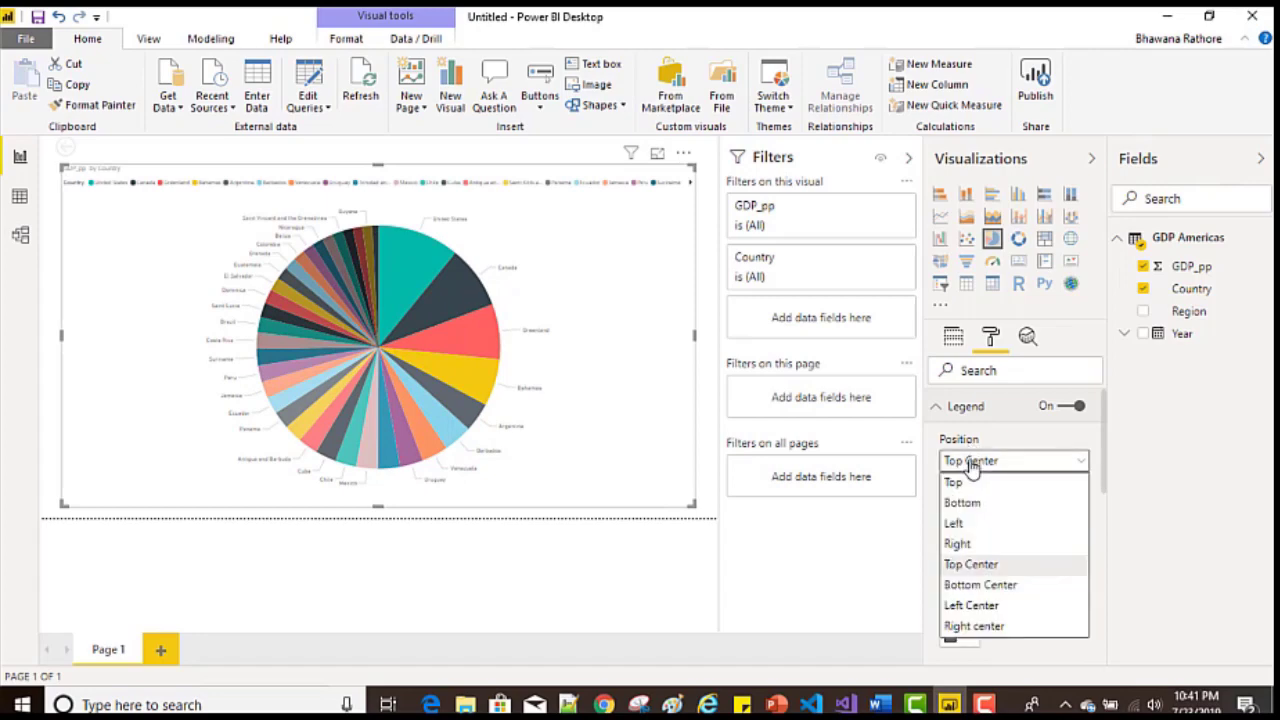
{"action": "left_click", "coordinate": [960, 526]}
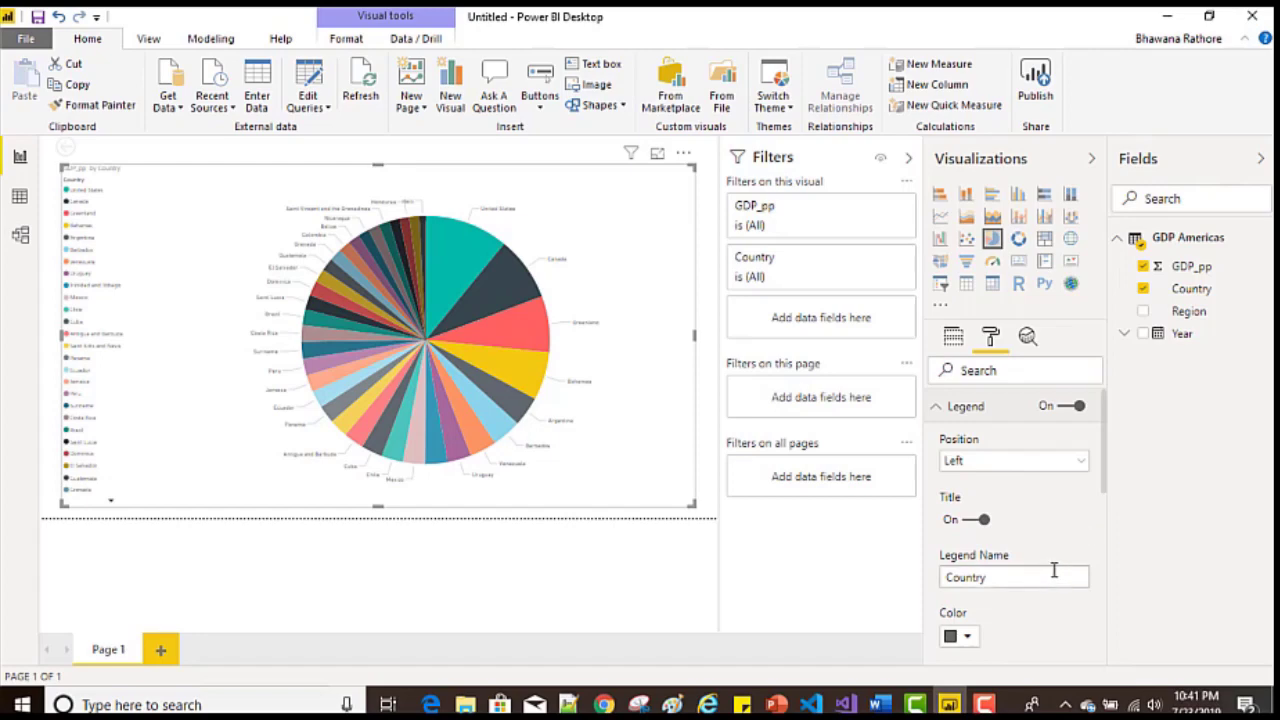
{"action": "scroll", "coordinate": [1042, 545], "scroll_direction": "down", "scroll_amount": 2}
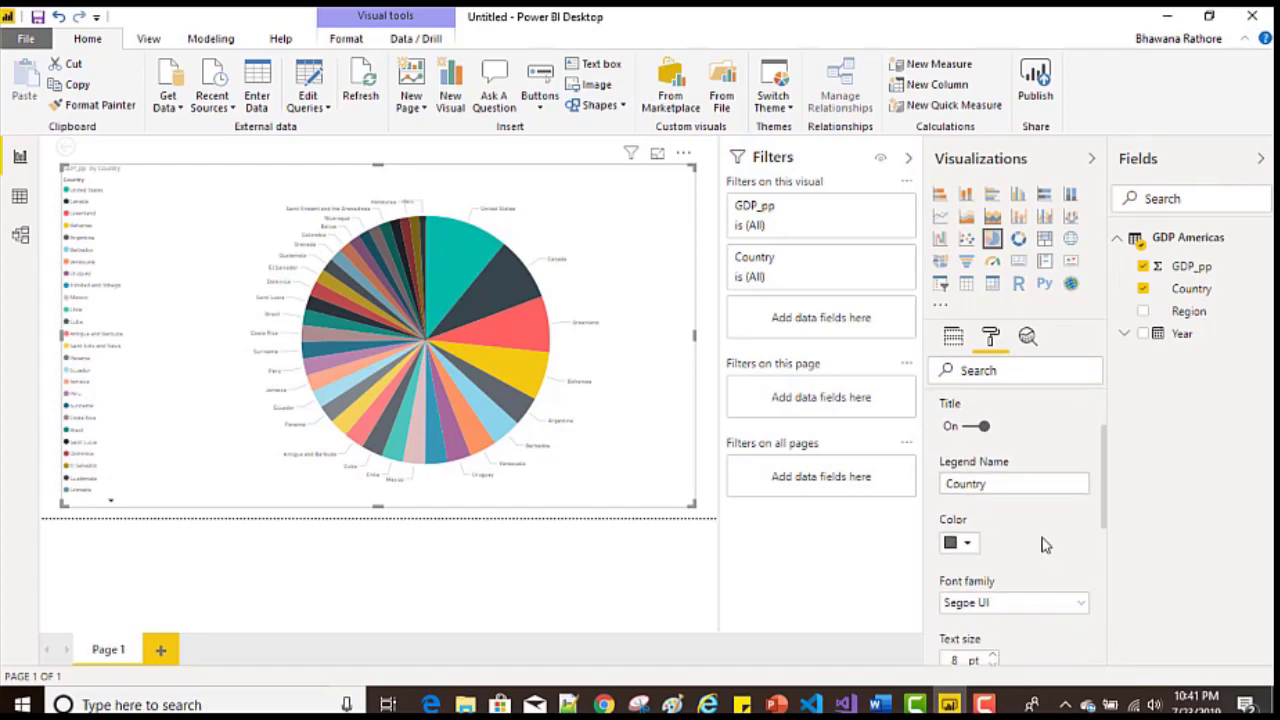
{"action": "left_click", "coordinate": [1008, 483]}
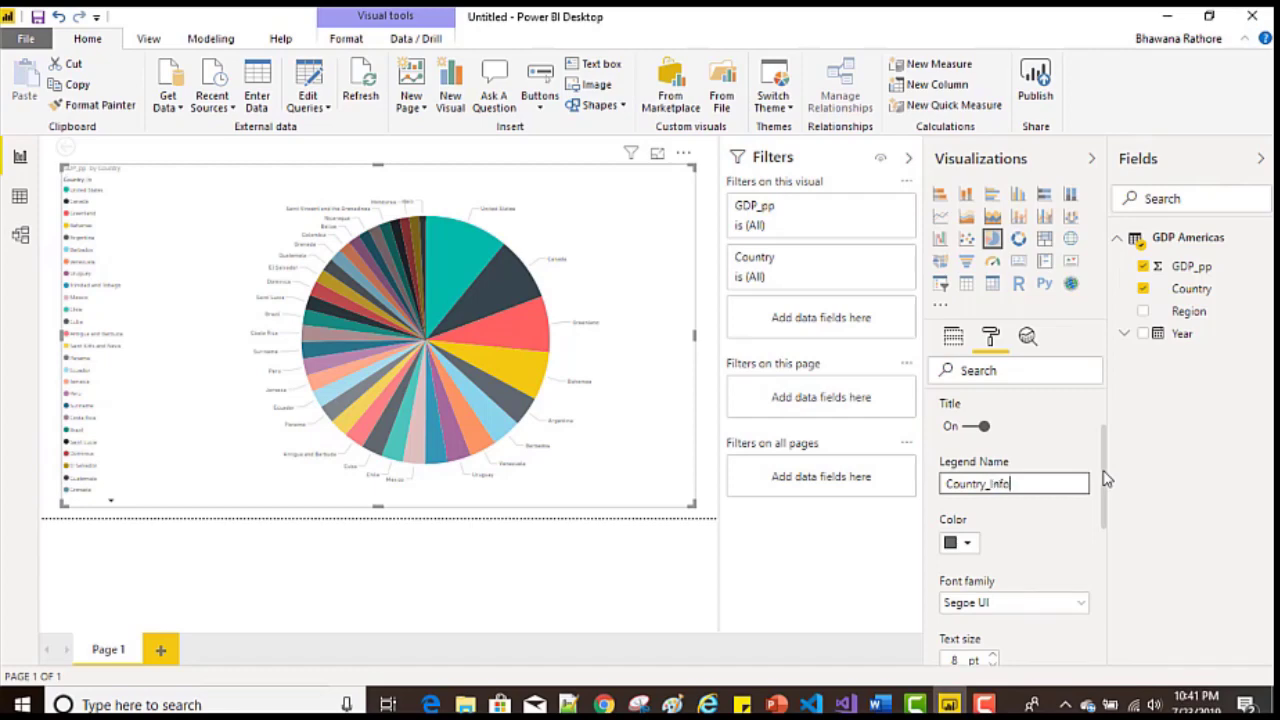
{"action": "key", "text": "Return"}
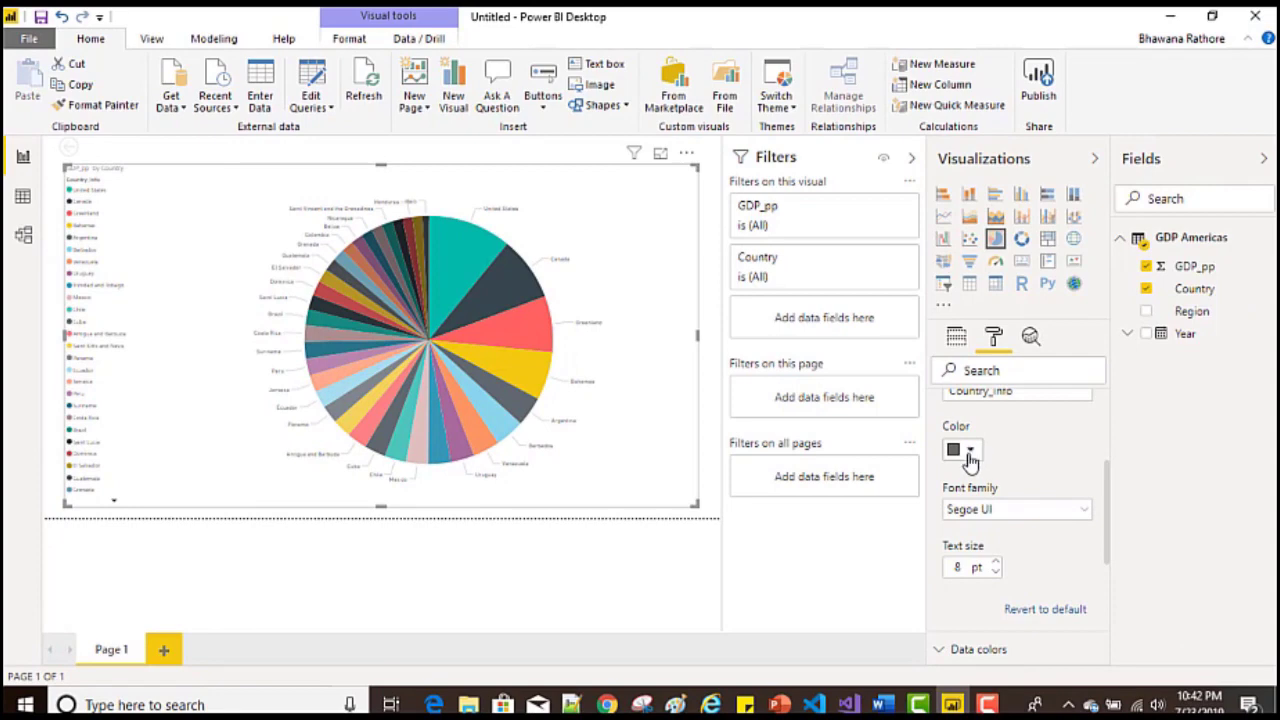
Step: Set the legend's text color to the recently used dark red and collapse the legend settings
{"action": "left_click", "coordinate": [970, 452]}
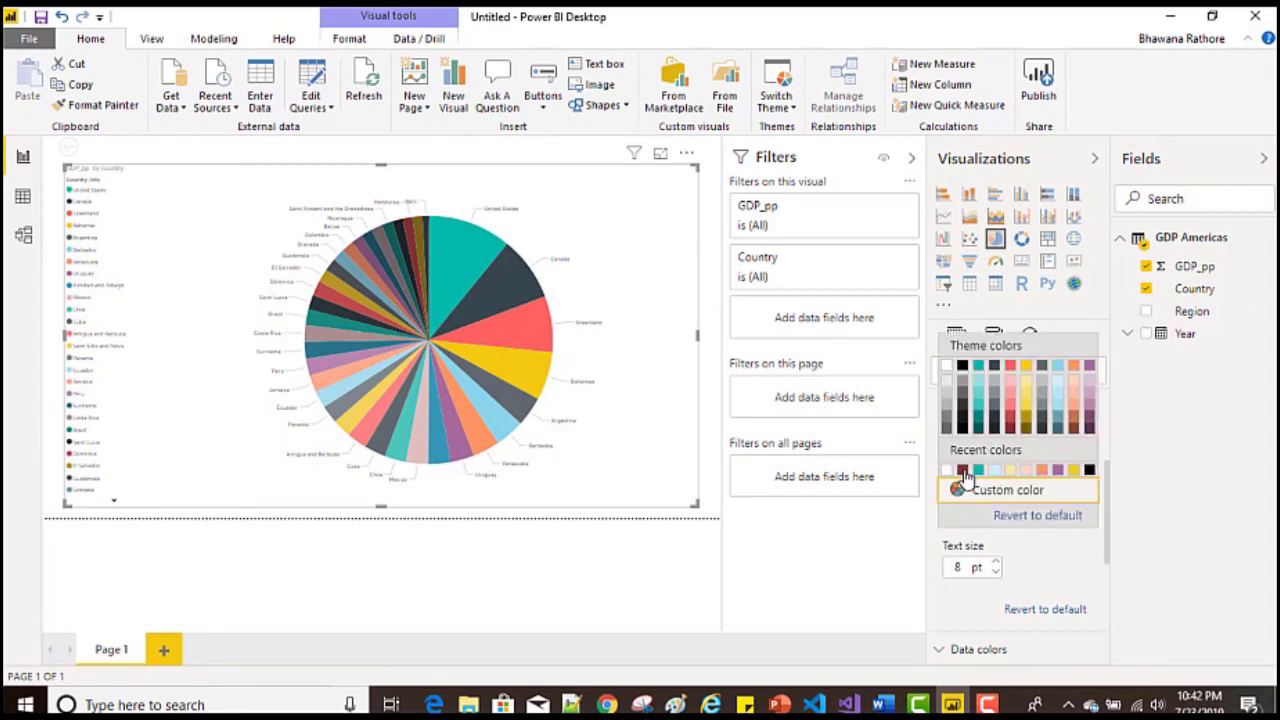
{"action": "left_click", "coordinate": [962, 470]}
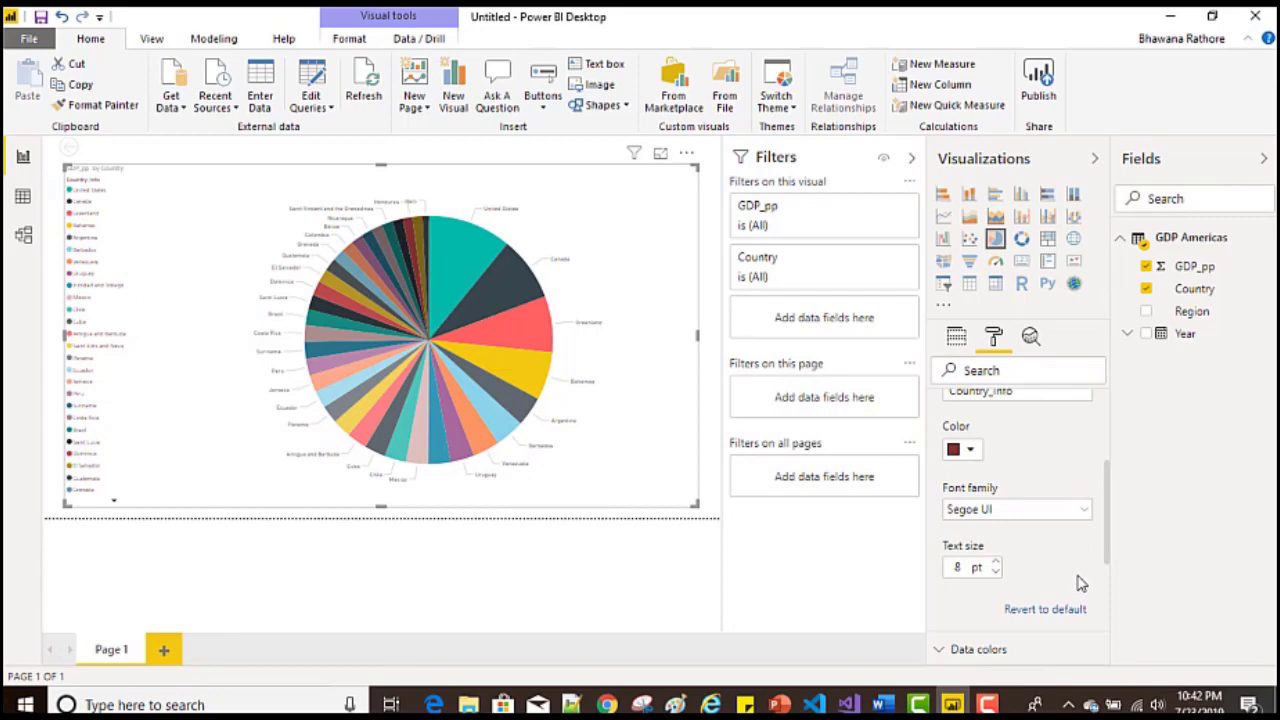
{"action": "scroll", "coordinate": [1080, 583], "scroll_direction": "down", "scroll_amount": 2}
{"action": "scroll", "coordinate": [1080, 583], "scroll_direction": "down", "scroll_amount": 2}
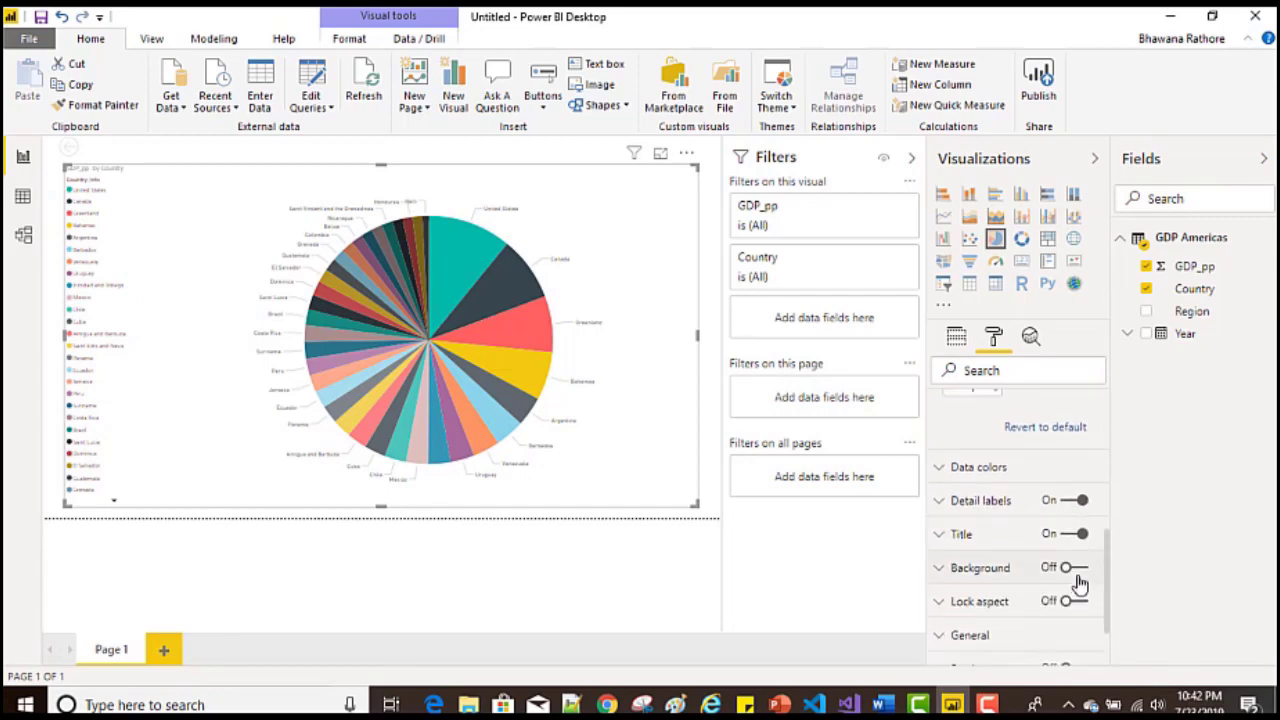
{"action": "scroll", "coordinate": [1080, 583], "scroll_direction": "up", "scroll_amount": 4}
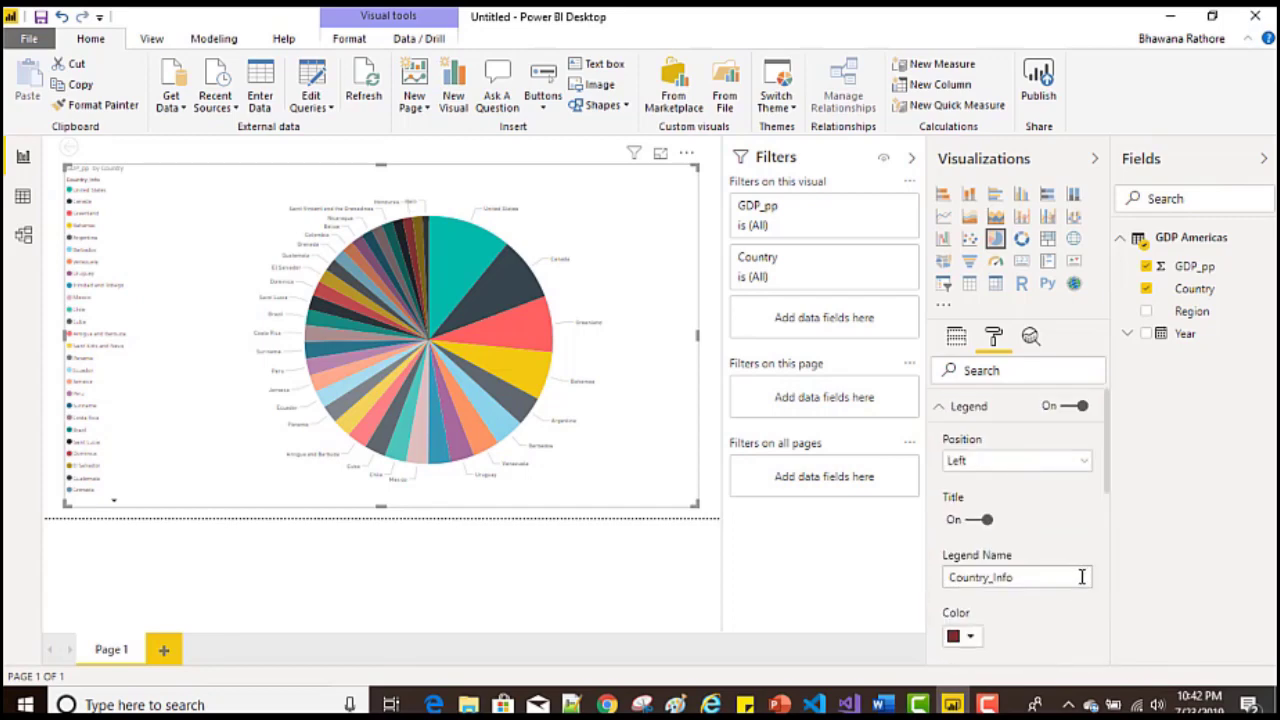
{"action": "left_click", "coordinate": [937, 410]}
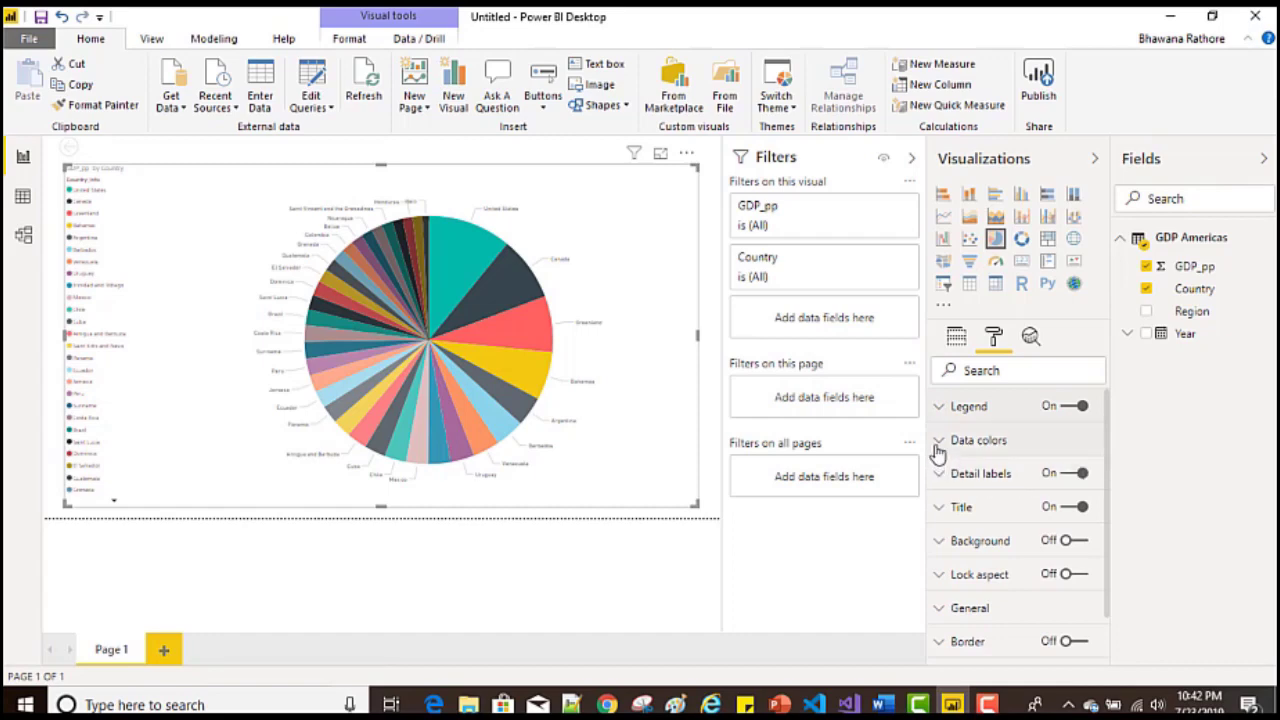
Step: Try red for the United States slice in the data colors and settle on a dark teal shade
{"action": "left_click", "coordinate": [937, 448]}
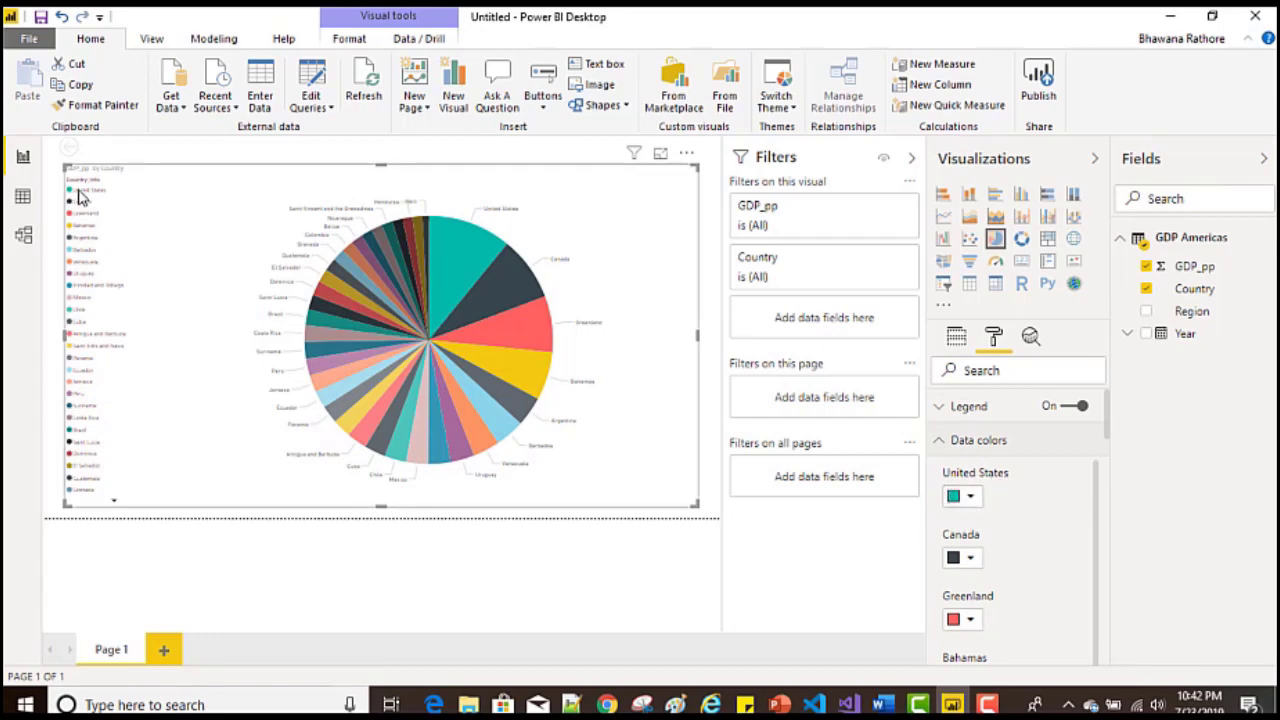
{"action": "left_click", "coordinate": [970, 500]}
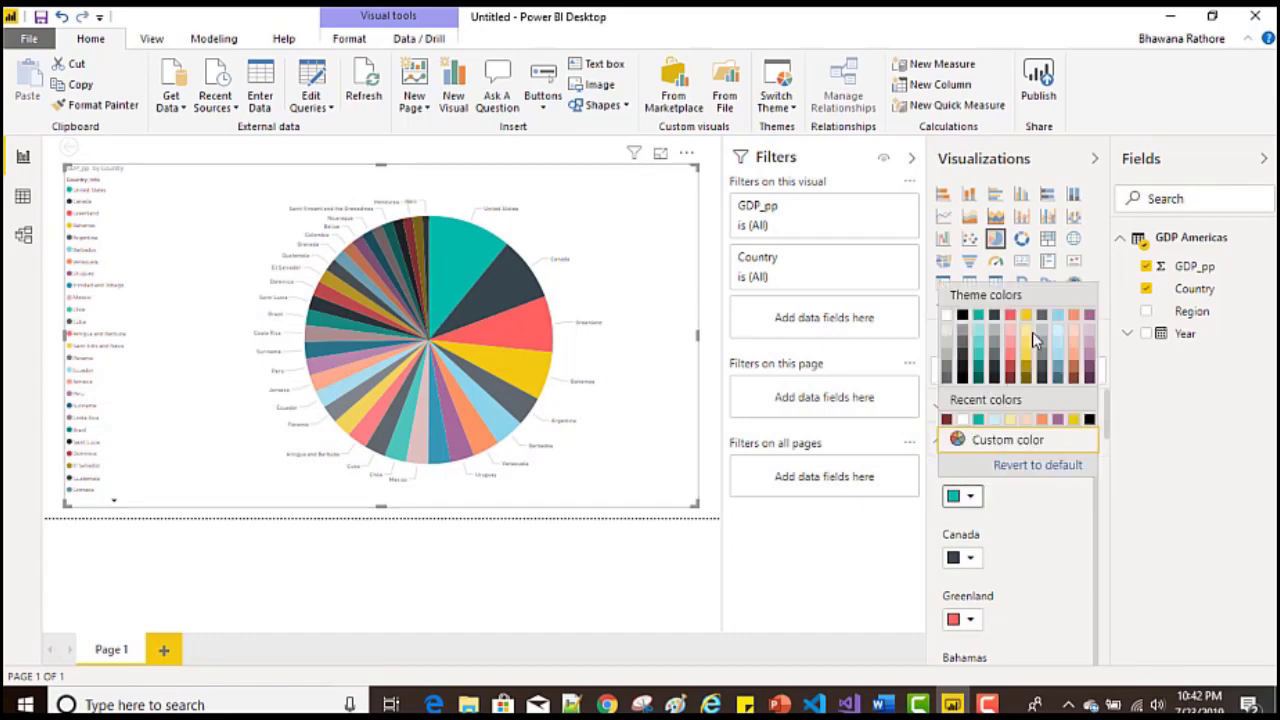
{"action": "left_click", "coordinate": [1010, 316]}
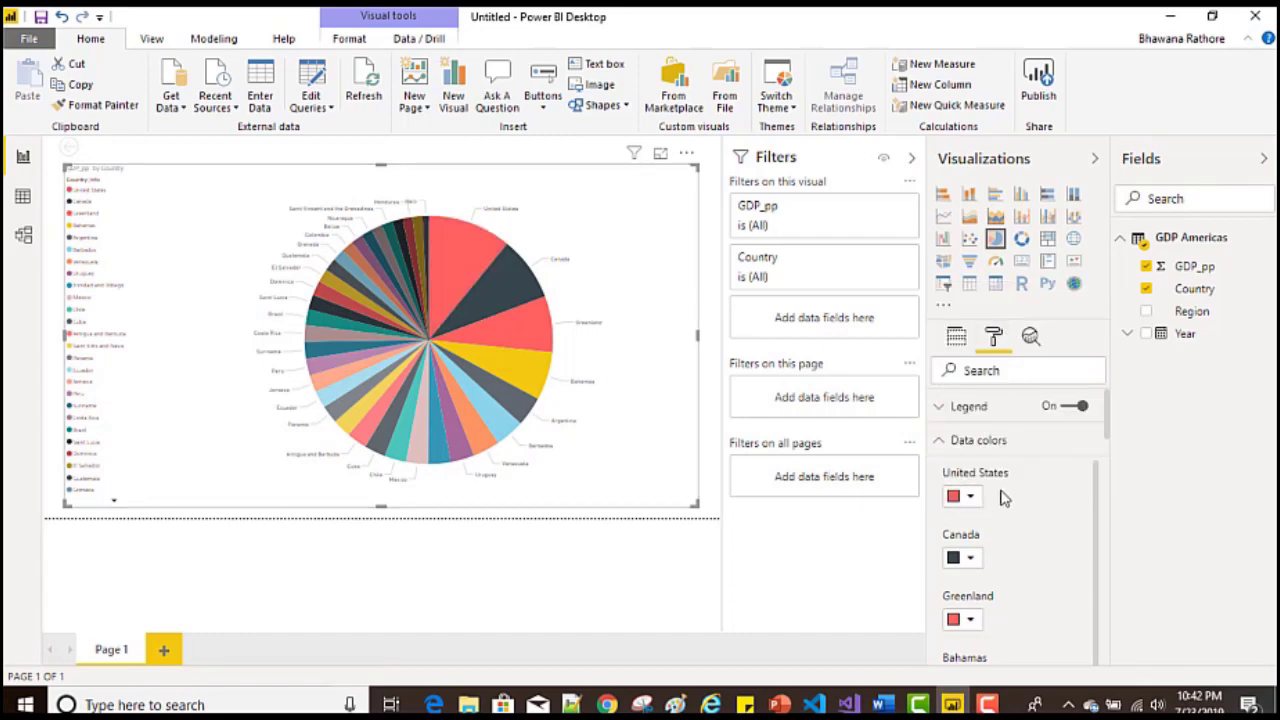
{"action": "left_click", "coordinate": [968, 497]}
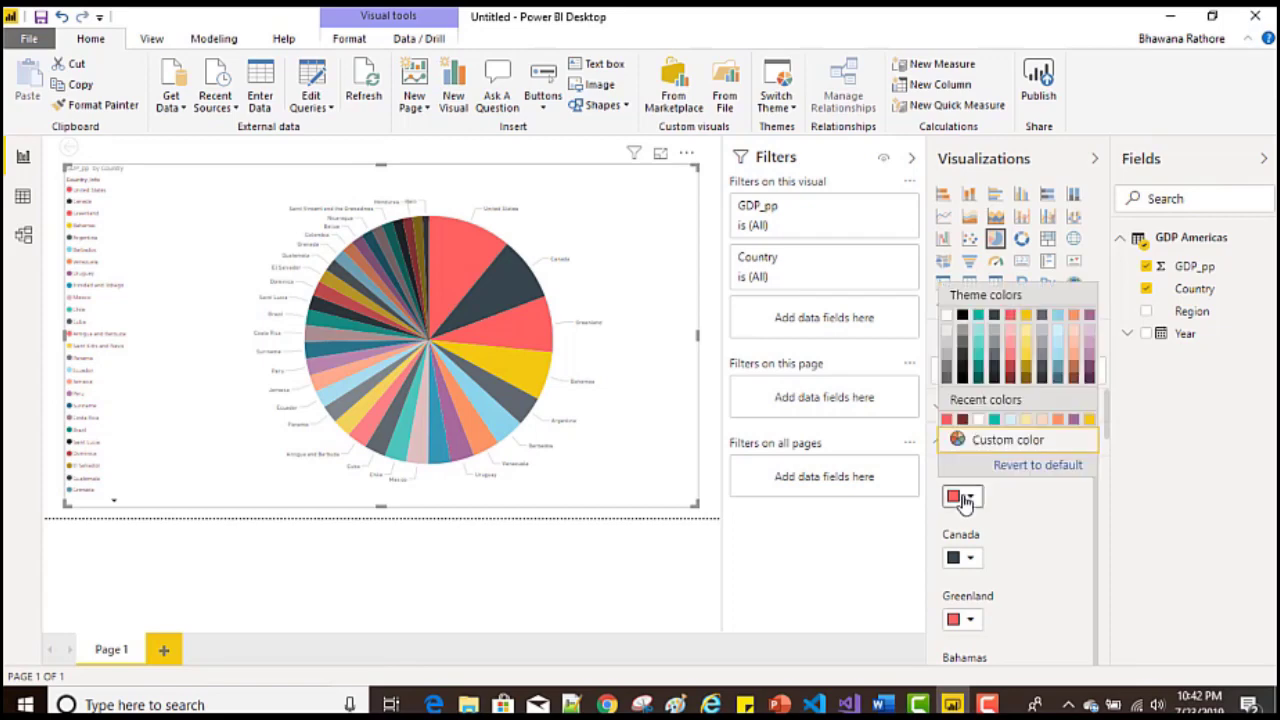
{"action": "left_click", "coordinate": [979, 370]}
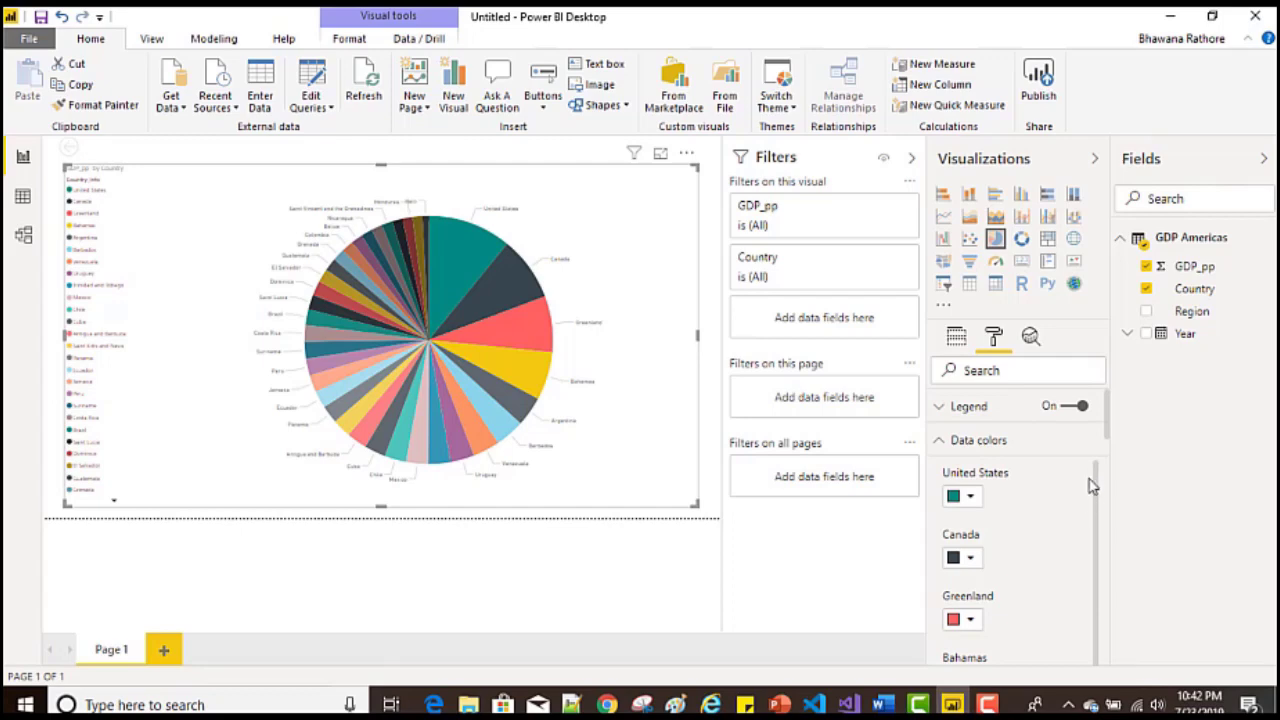
{"action": "left_click_drag", "start_coordinate": [1098, 492], "coordinate": [1094, 457]}
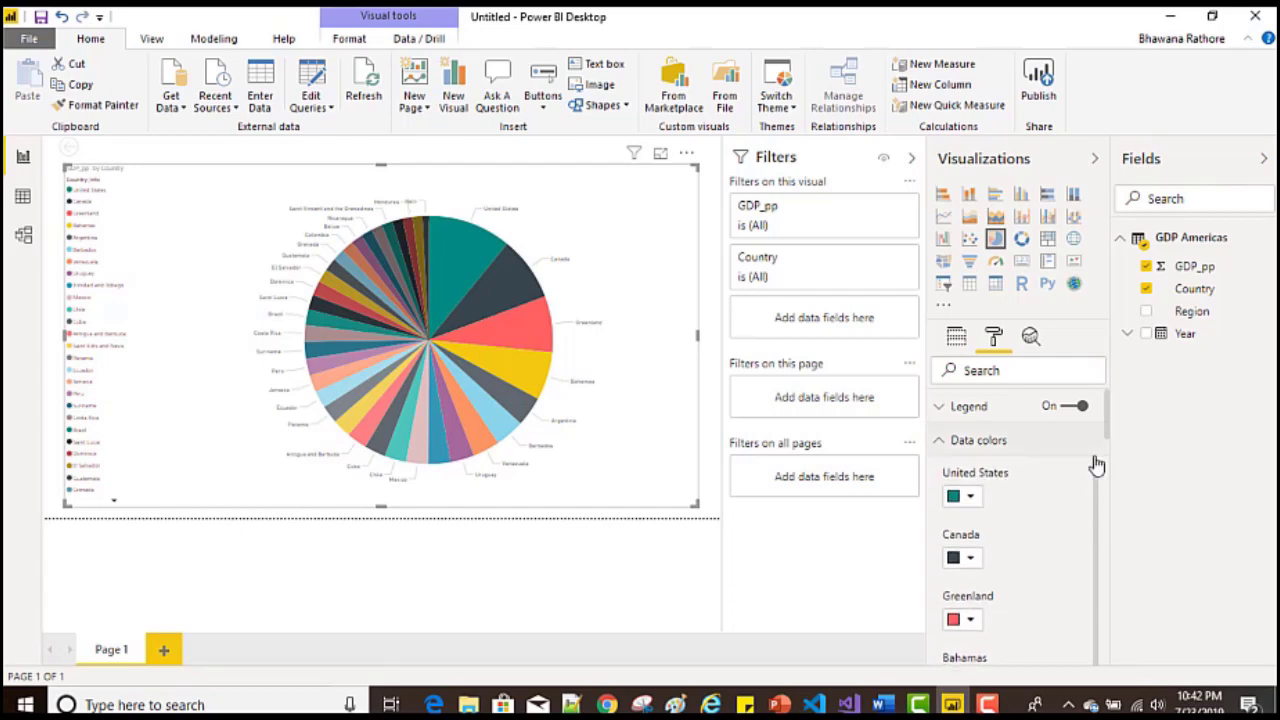
{"action": "left_click", "coordinate": [940, 442]}
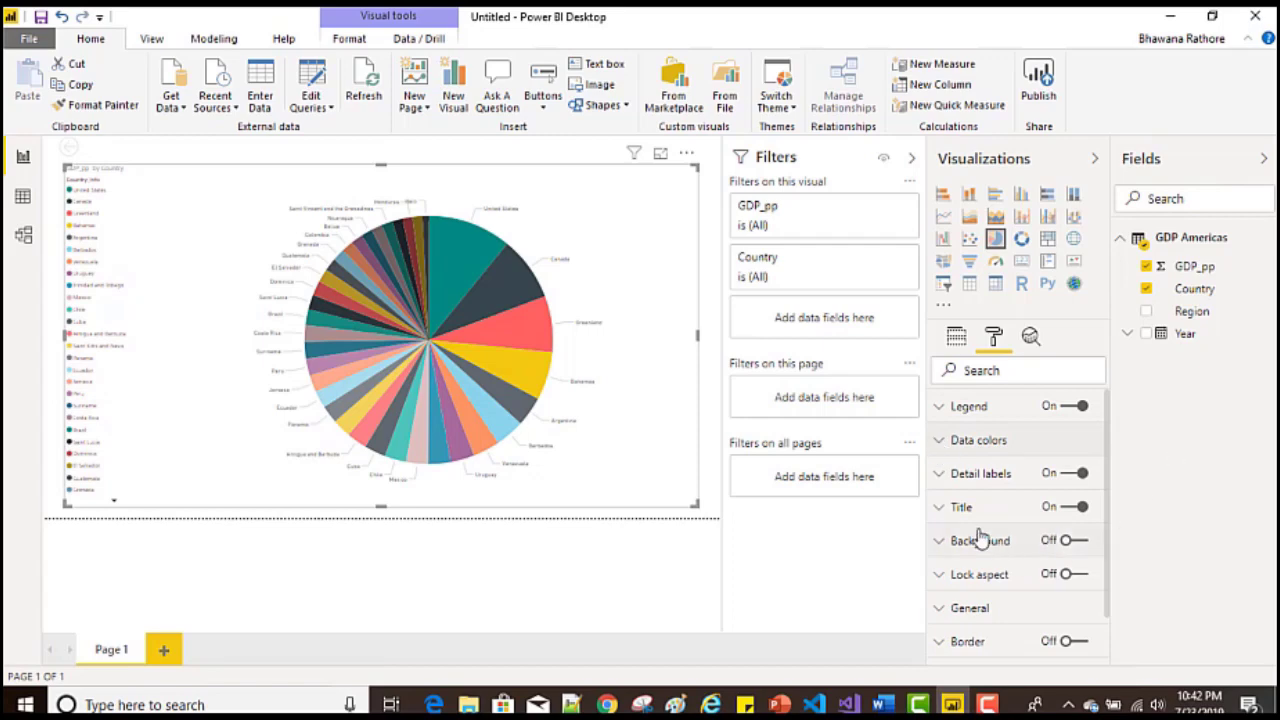
Step: Try the "Category, data value" label style on the pie chart's detail labels and restore the style to Category
{"action": "left_click", "coordinate": [940, 476]}
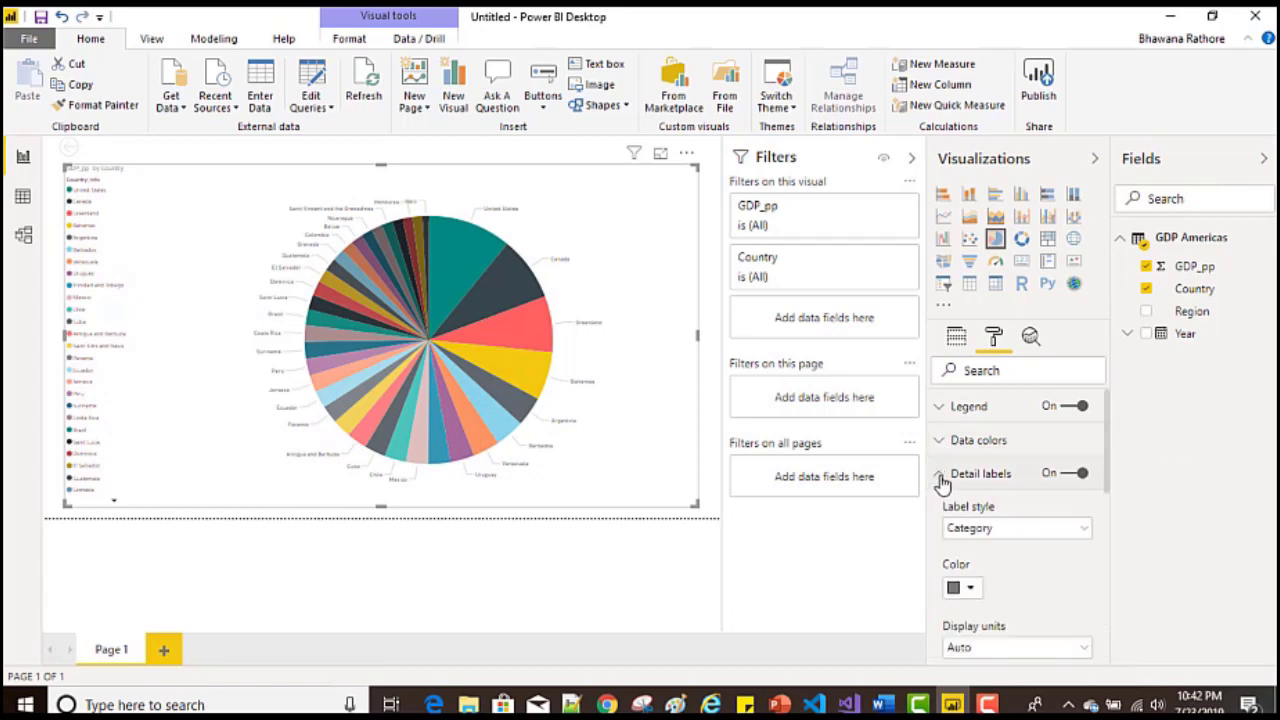
{"action": "left_click", "coordinate": [1013, 530]}
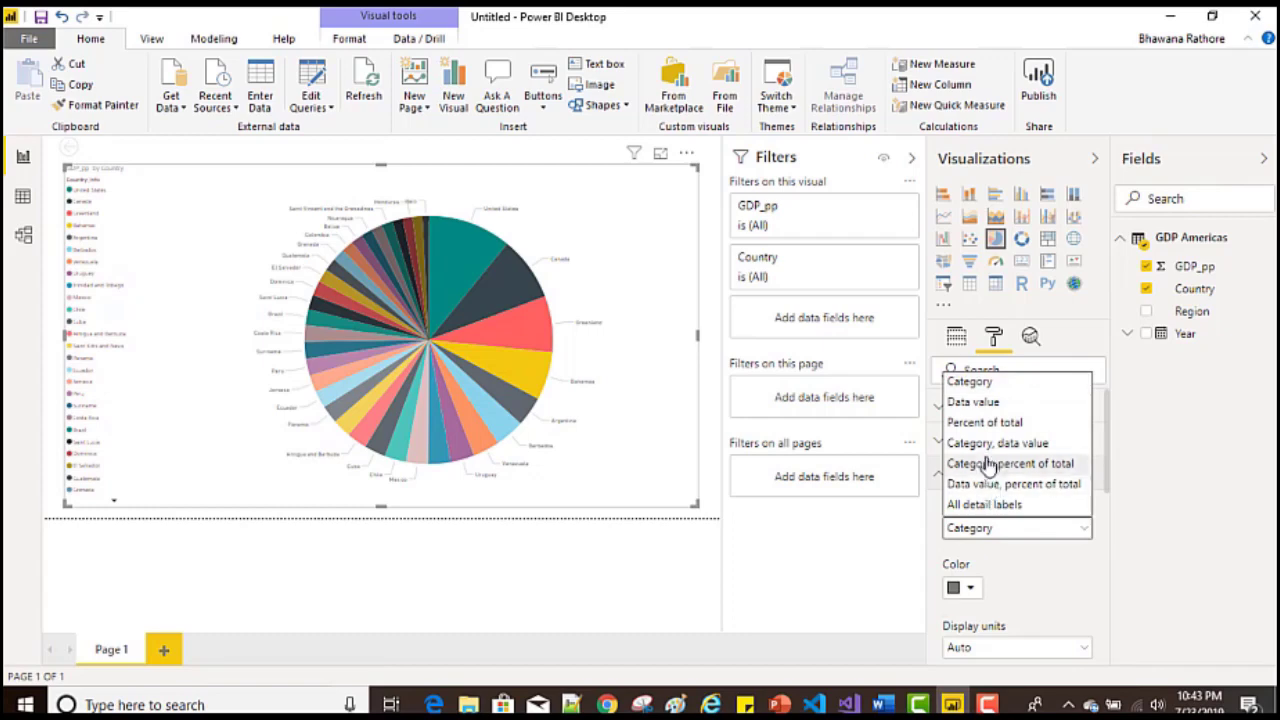
{"action": "left_click", "coordinate": [1025, 445]}
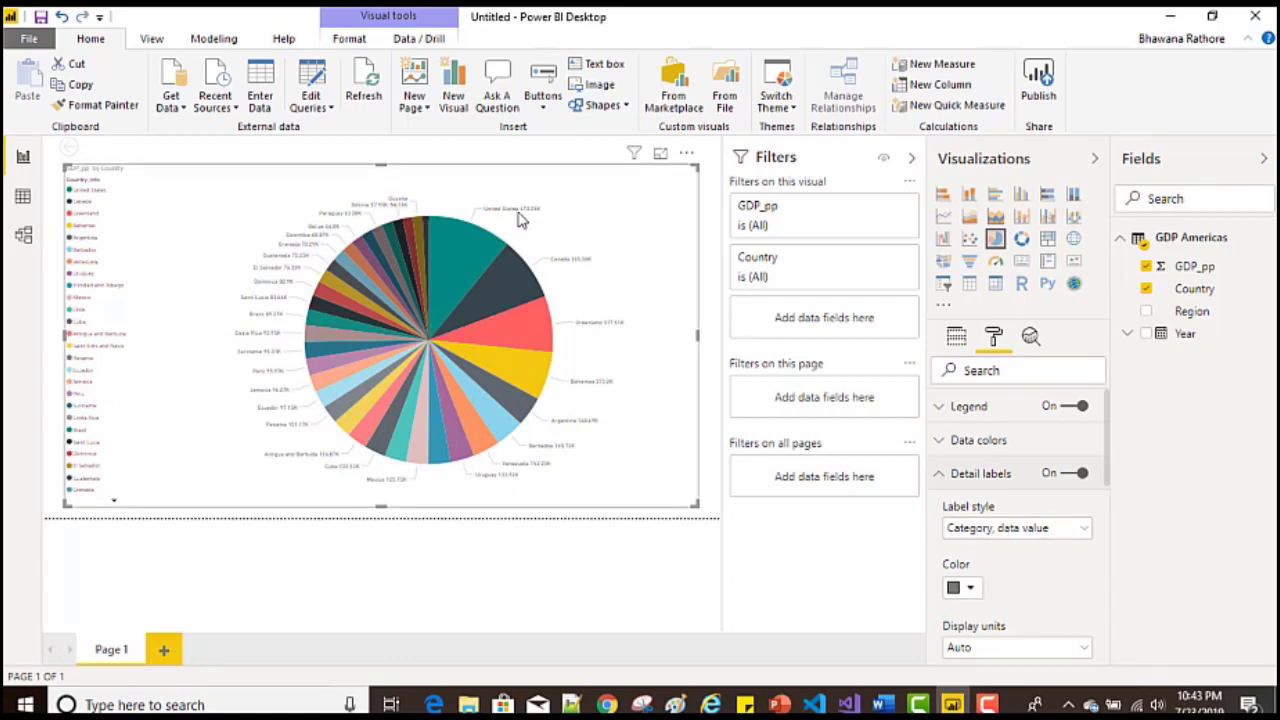
{"action": "mouse_move", "coordinate": [519, 218]}
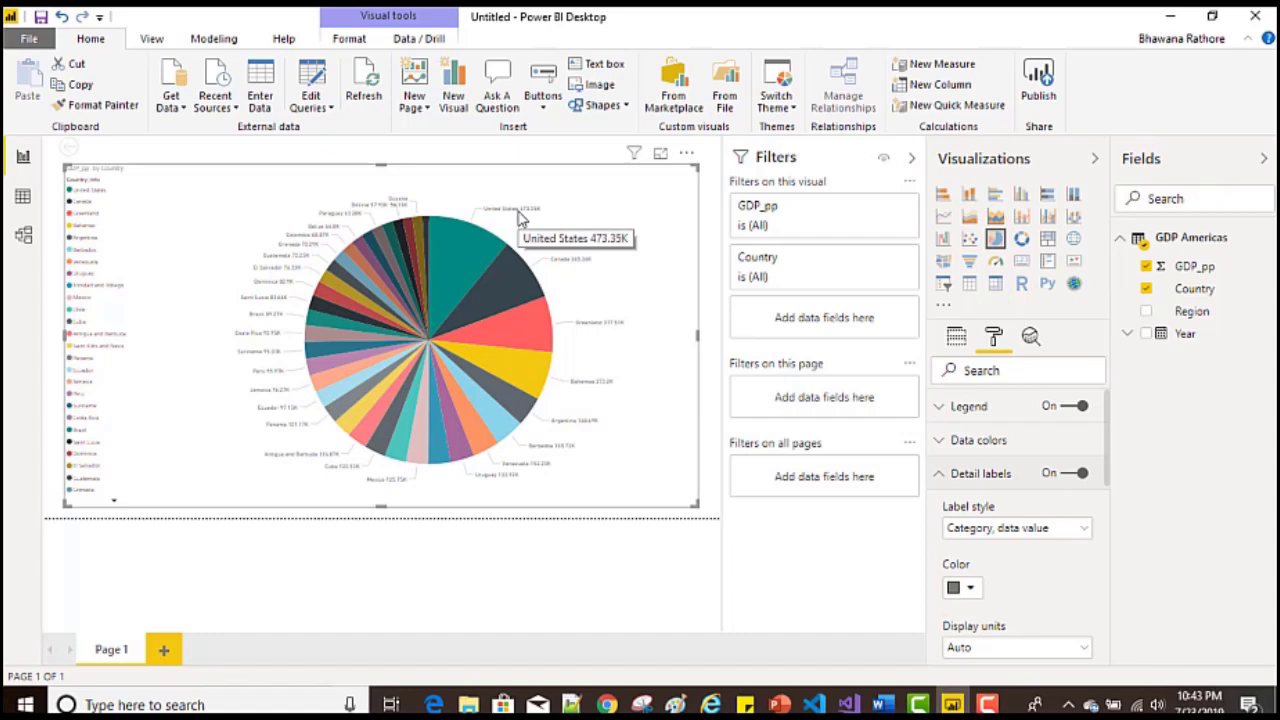
{"action": "left_click", "coordinate": [1004, 530]}
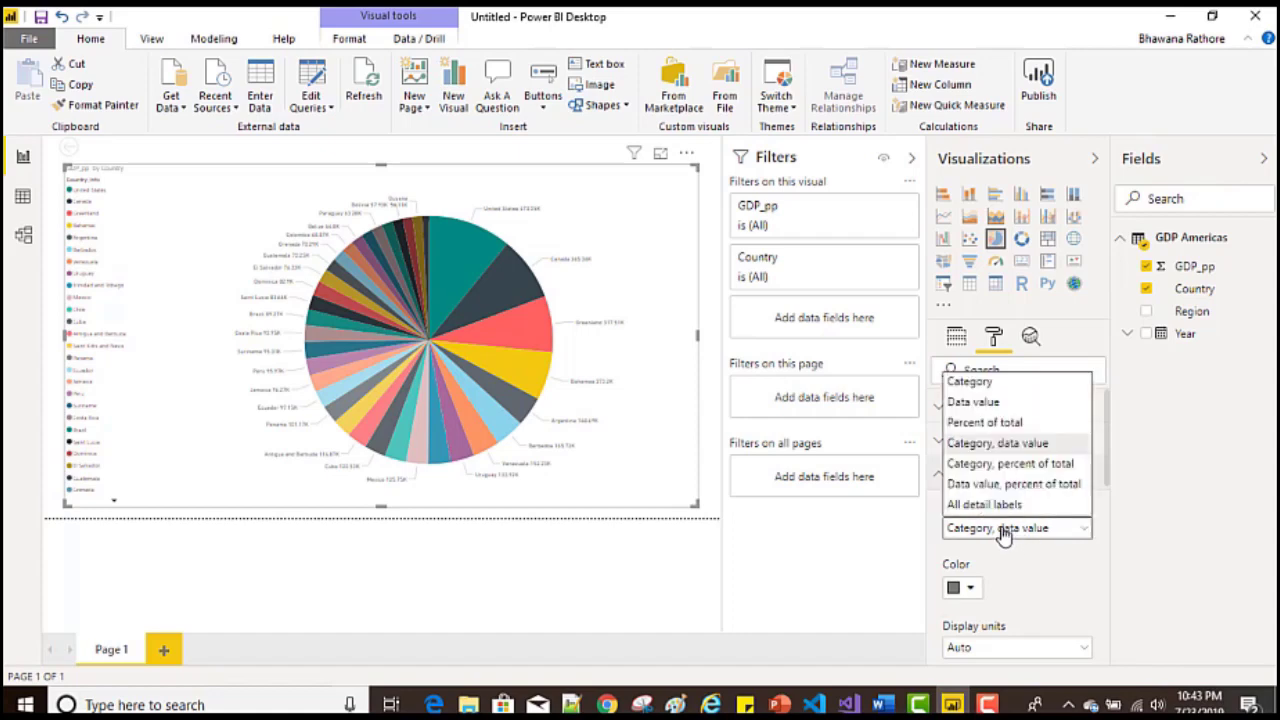
{"action": "left_click", "coordinate": [988, 384]}
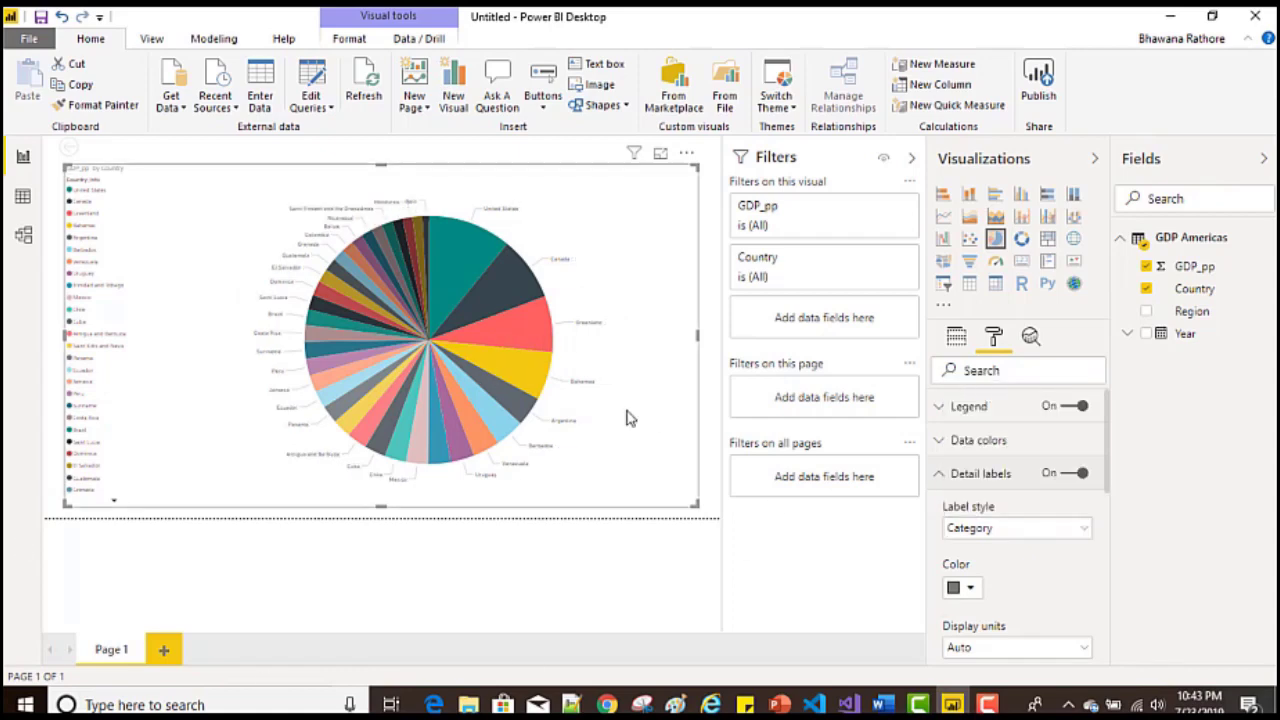
Step: Set the detail labels' color to black and their text size to 15 pt
{"action": "scroll", "coordinate": [1066, 594], "scroll_direction": "down", "scroll_amount": 2}
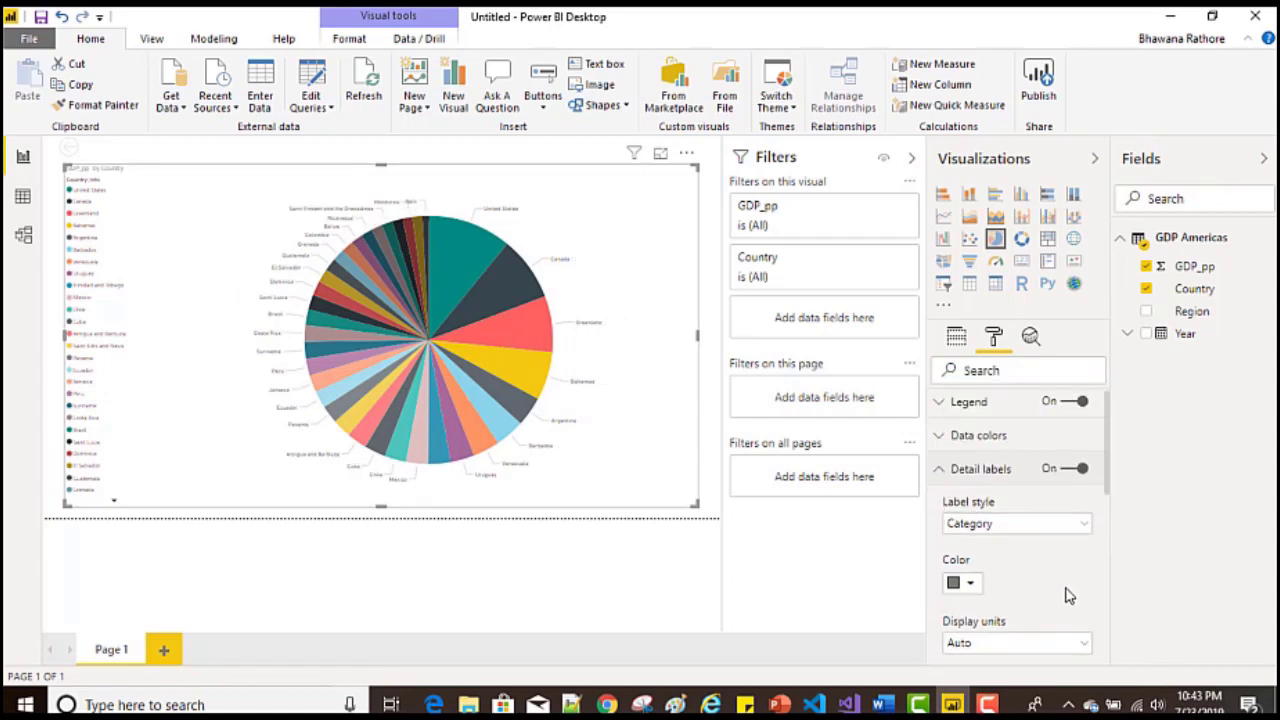
{"action": "left_click", "coordinate": [968, 495]}
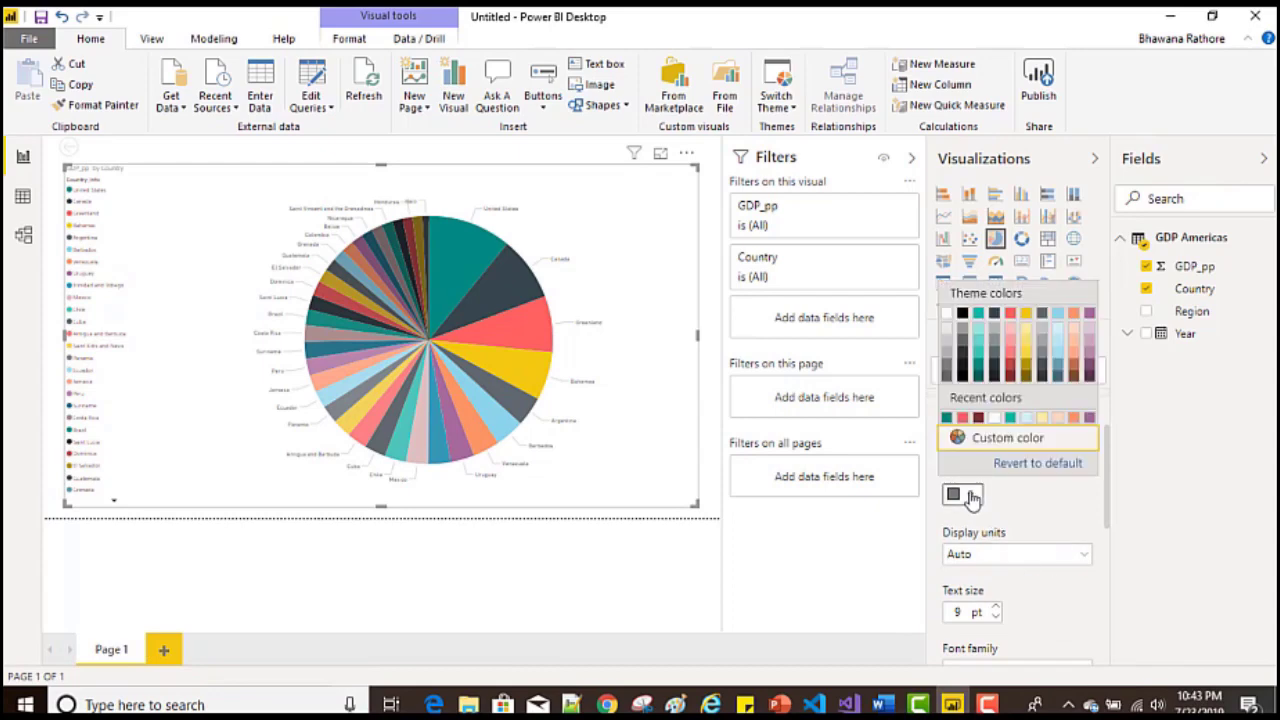
{"action": "left_click", "coordinate": [963, 316]}
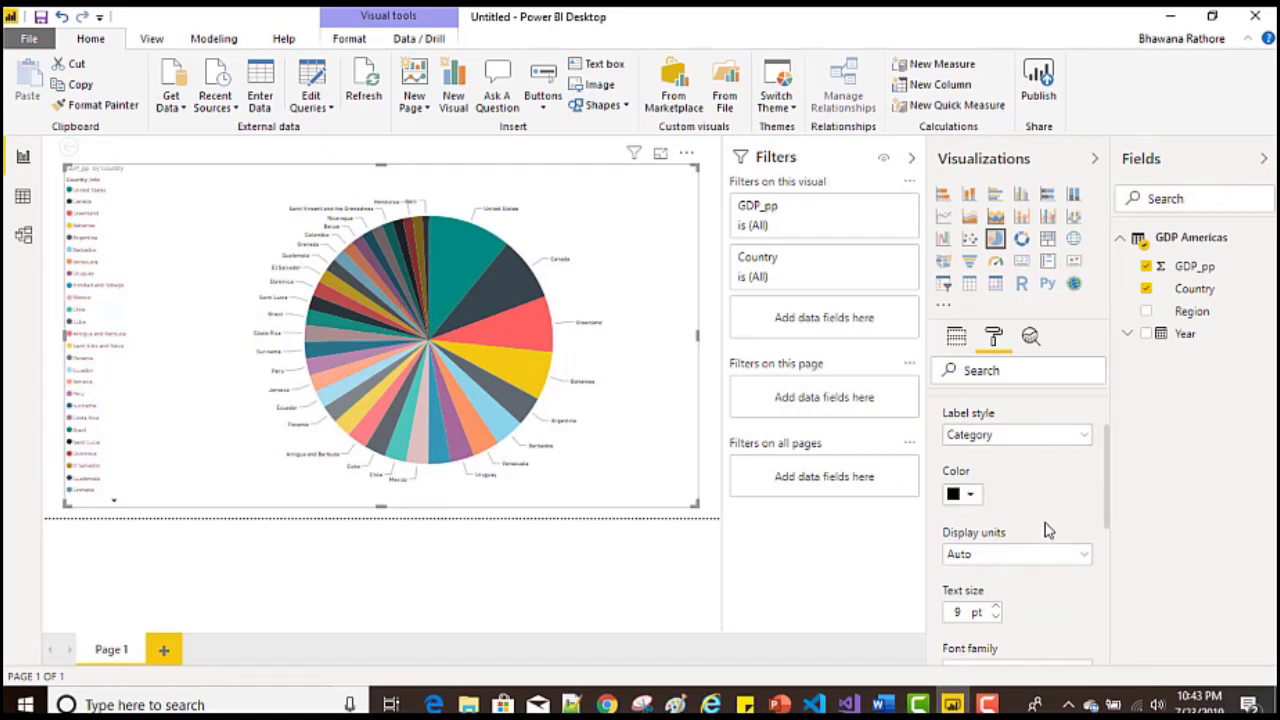
{"action": "scroll", "coordinate": [1049, 529], "scroll_direction": "down", "scroll_amount": 2}
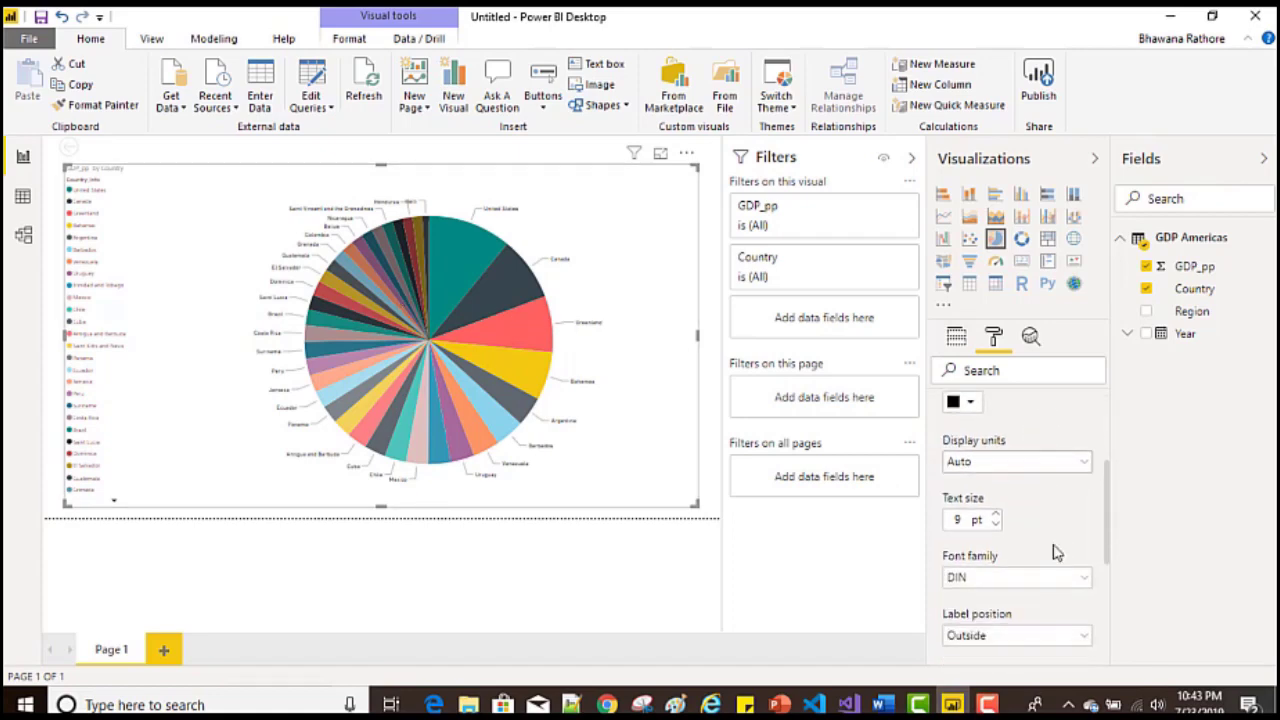
{"action": "left_click", "coordinate": [996, 515]}
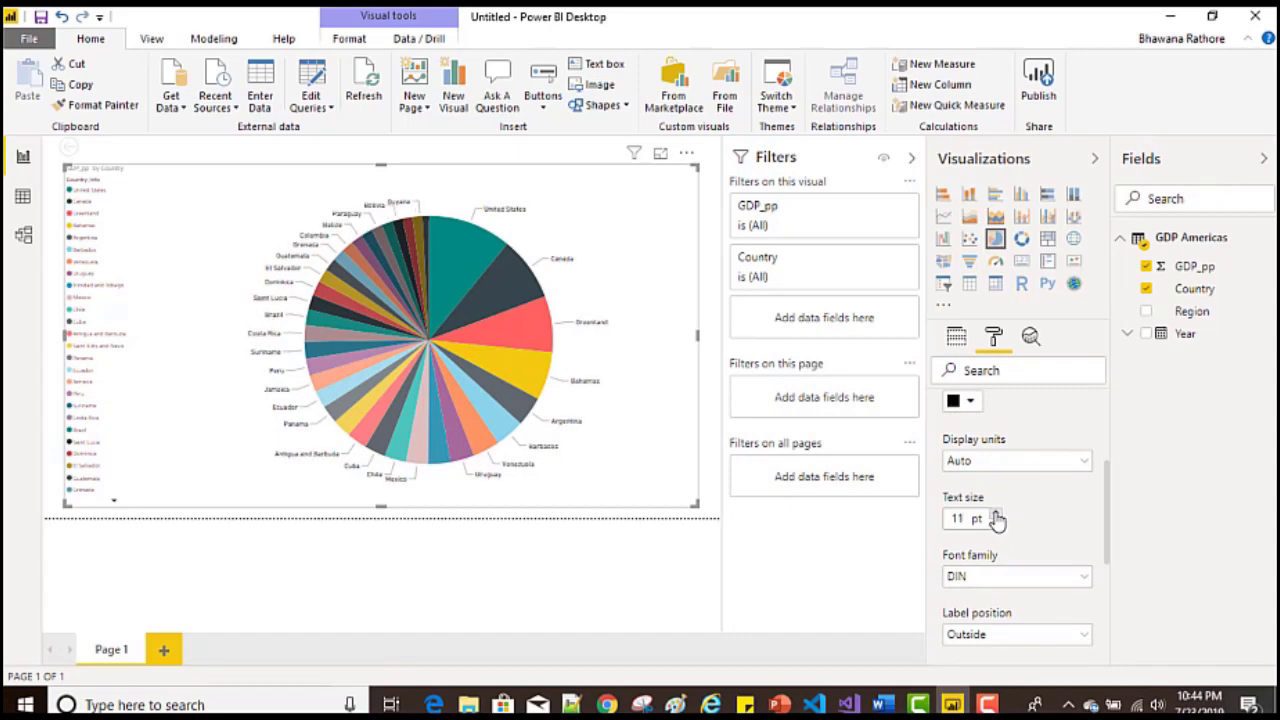
{"action": "left_click", "coordinate": [996, 514]}
{"action": "left_click", "coordinate": [996, 514]}
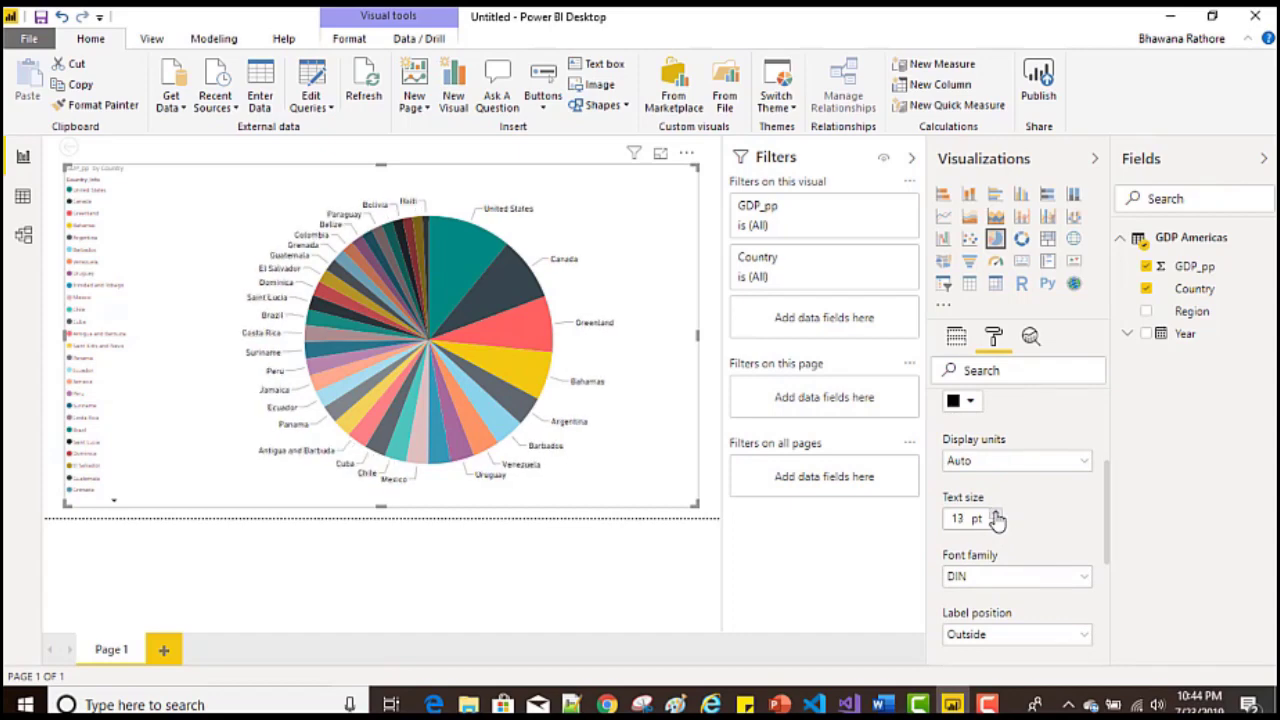
{"action": "left_click", "coordinate": [996, 515]}
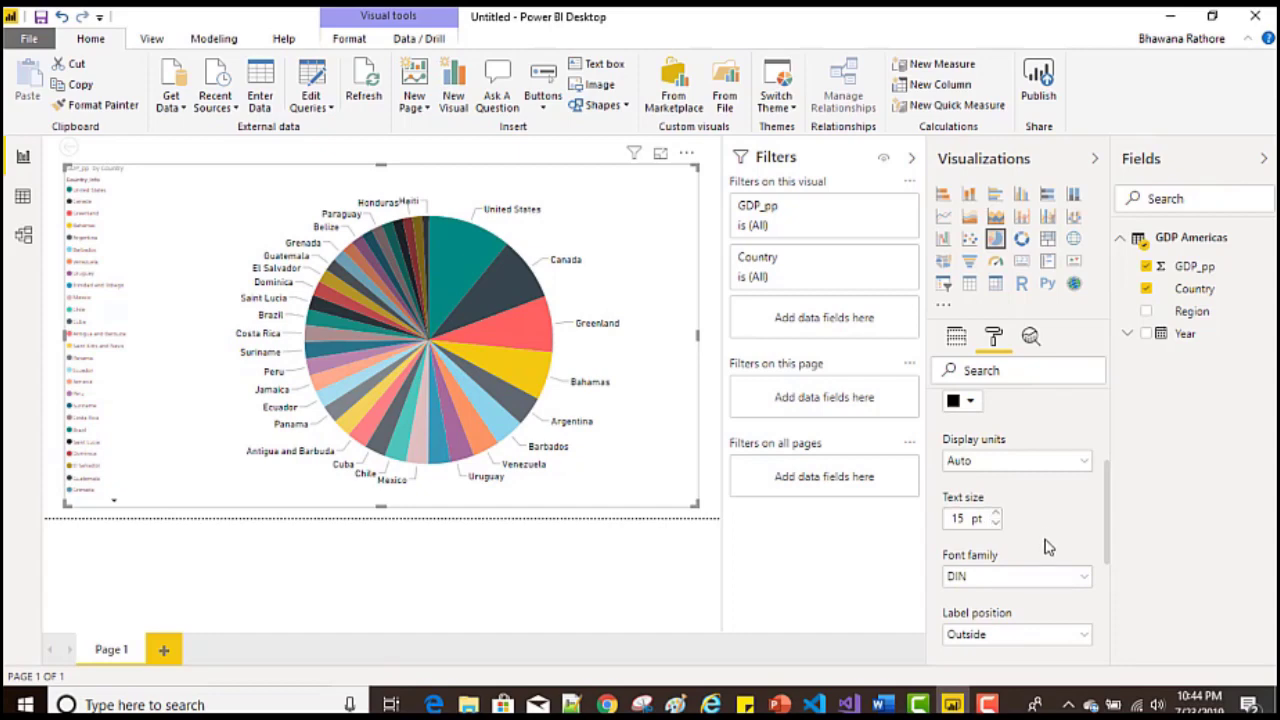
Step: Change the detail labels' font family to Arial Black and collapse their settings
{"action": "scroll", "coordinate": [1047, 546], "scroll_direction": "down", "scroll_amount": 2}
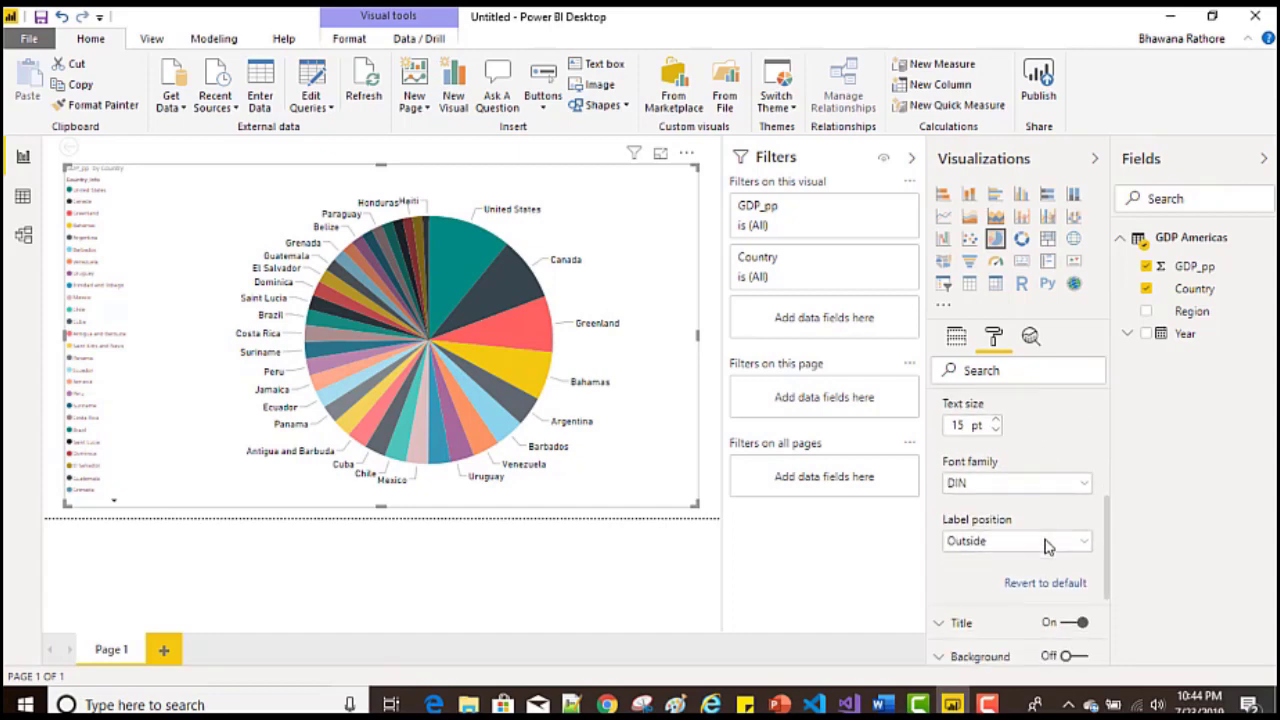
{"action": "left_click", "coordinate": [1030, 490]}
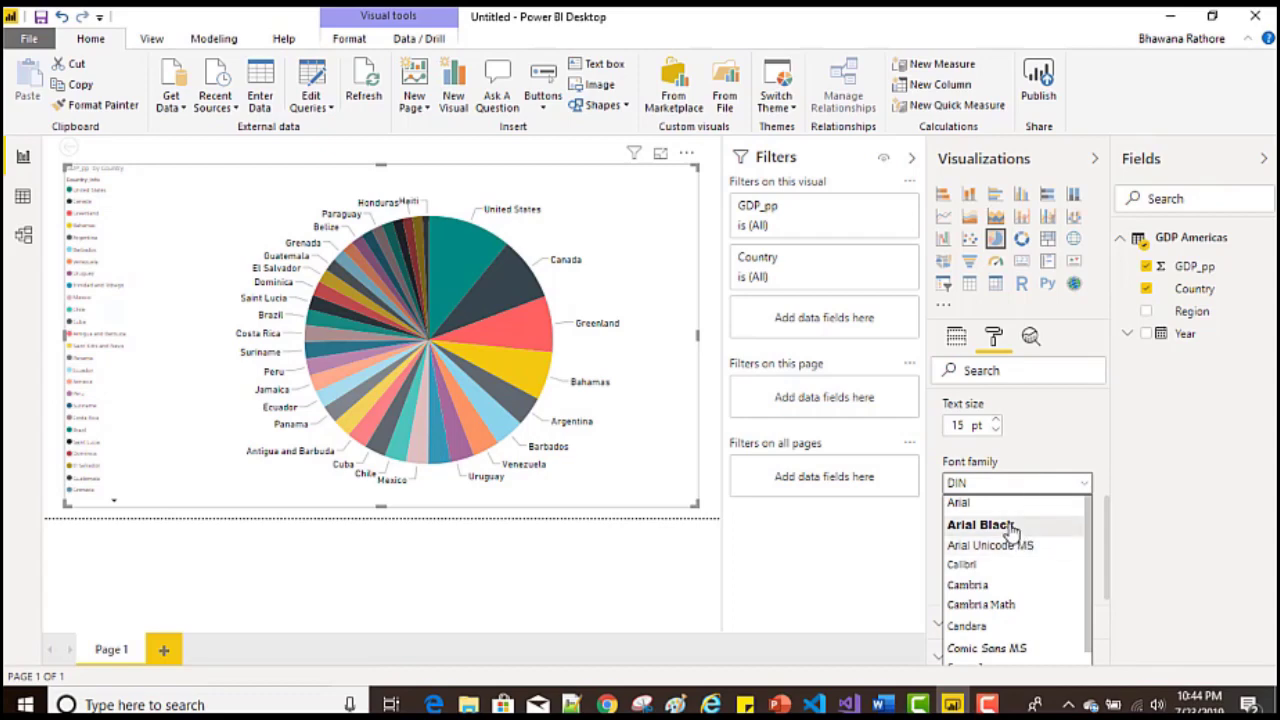
{"action": "left_click", "coordinate": [1012, 527]}
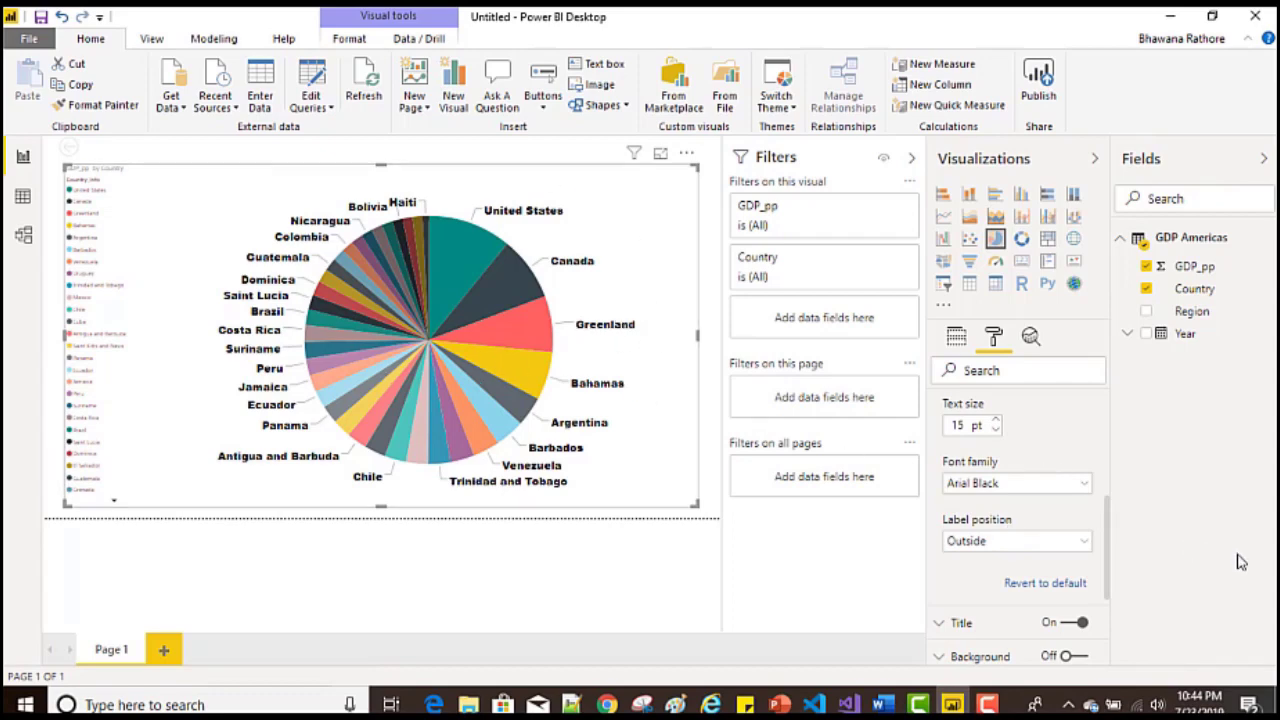
{"action": "scroll", "coordinate": [966, 529], "scroll_direction": "up", "scroll_amount": 5}
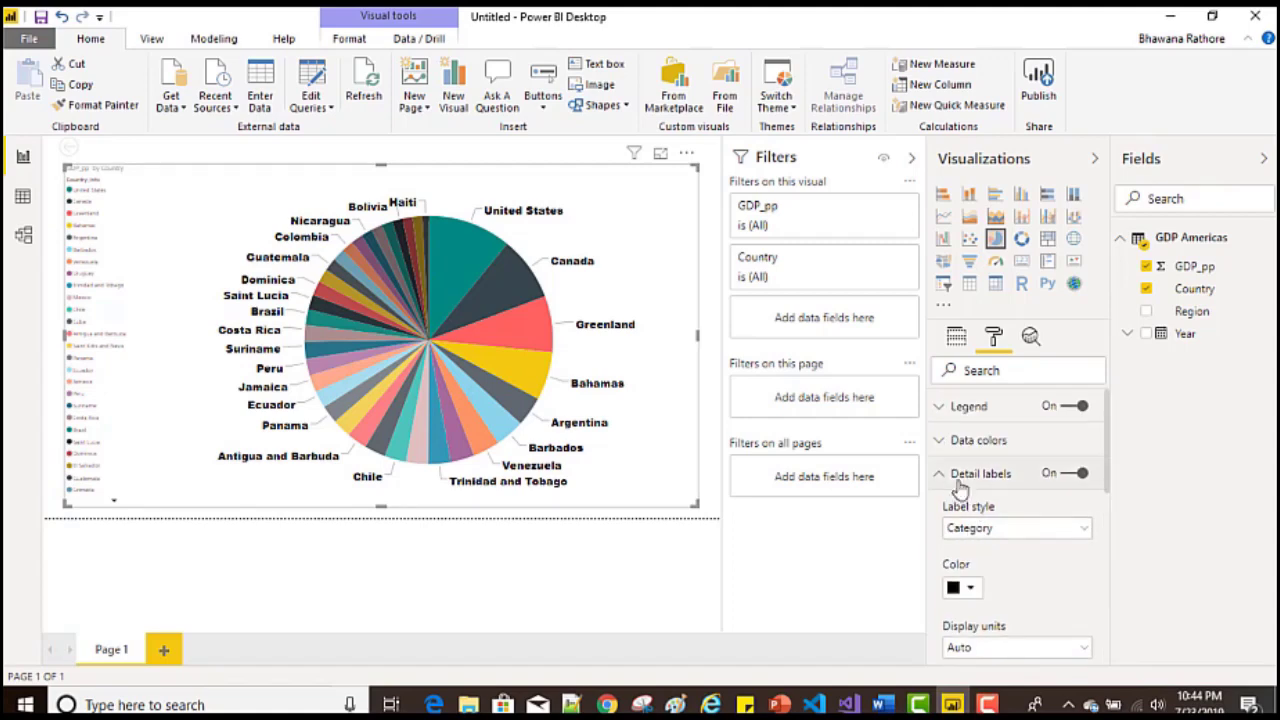
{"action": "left_click", "coordinate": [950, 476]}
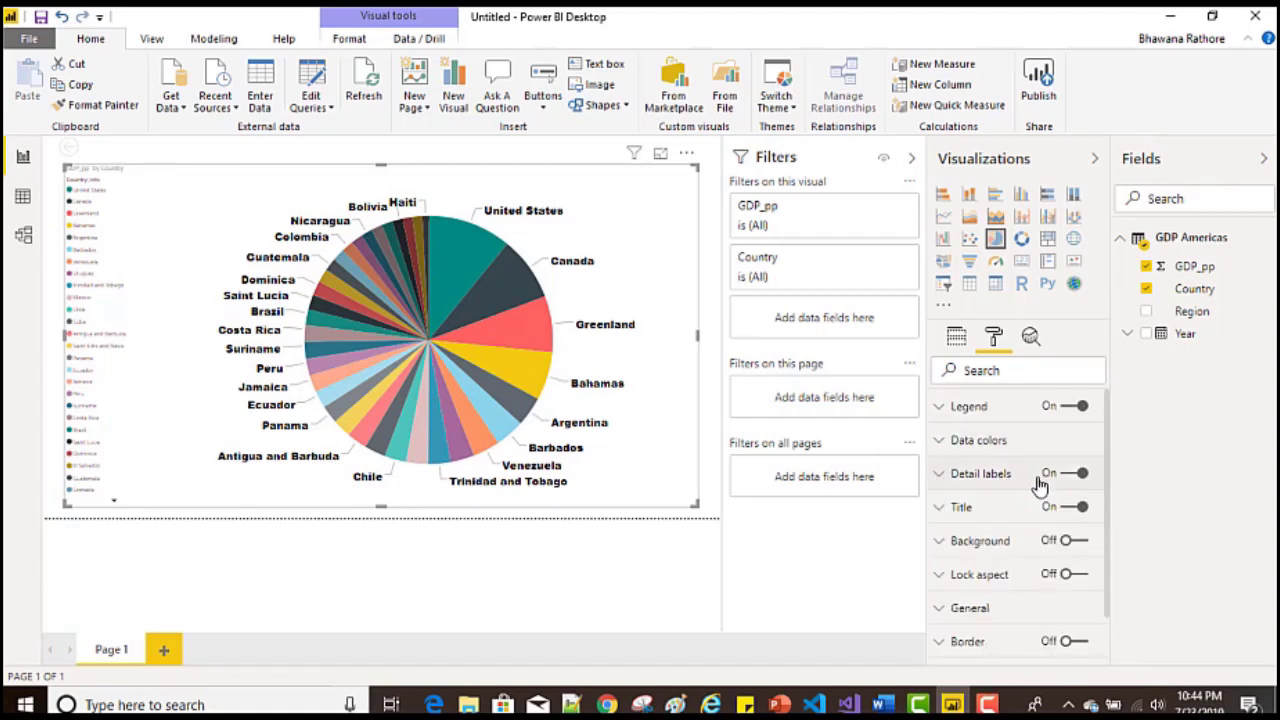
Step: Replace the pie chart's title text with "GDB based on Countries"
{"action": "left_click", "coordinate": [940, 510]}
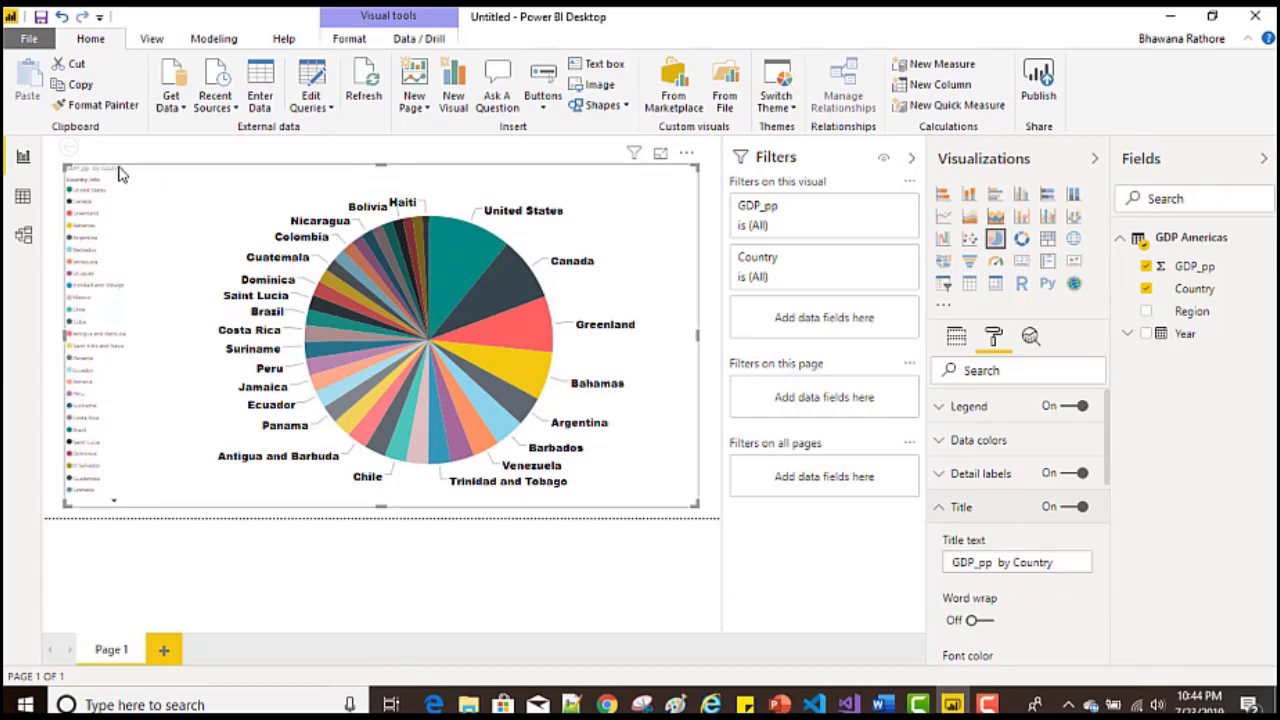
{"action": "left_click_drag", "start_coordinate": [1063, 560], "coordinate": [897, 560]}
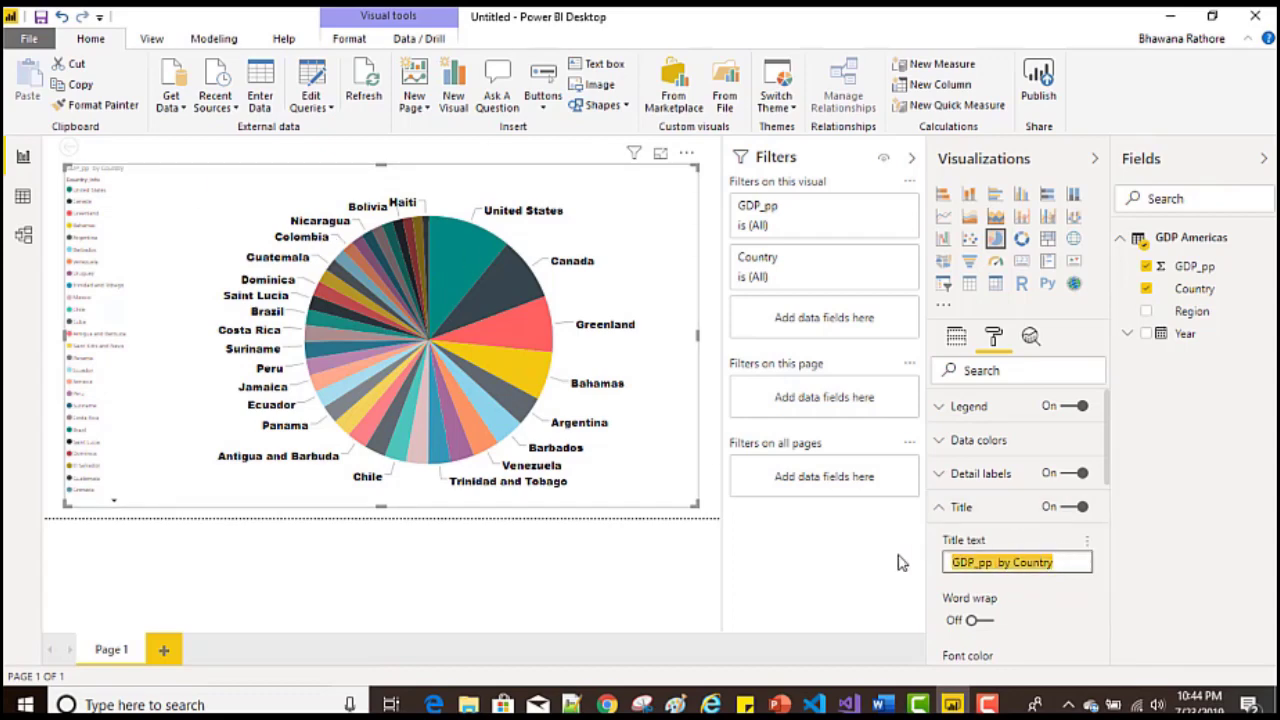
{"action": "type", "text": "G"}
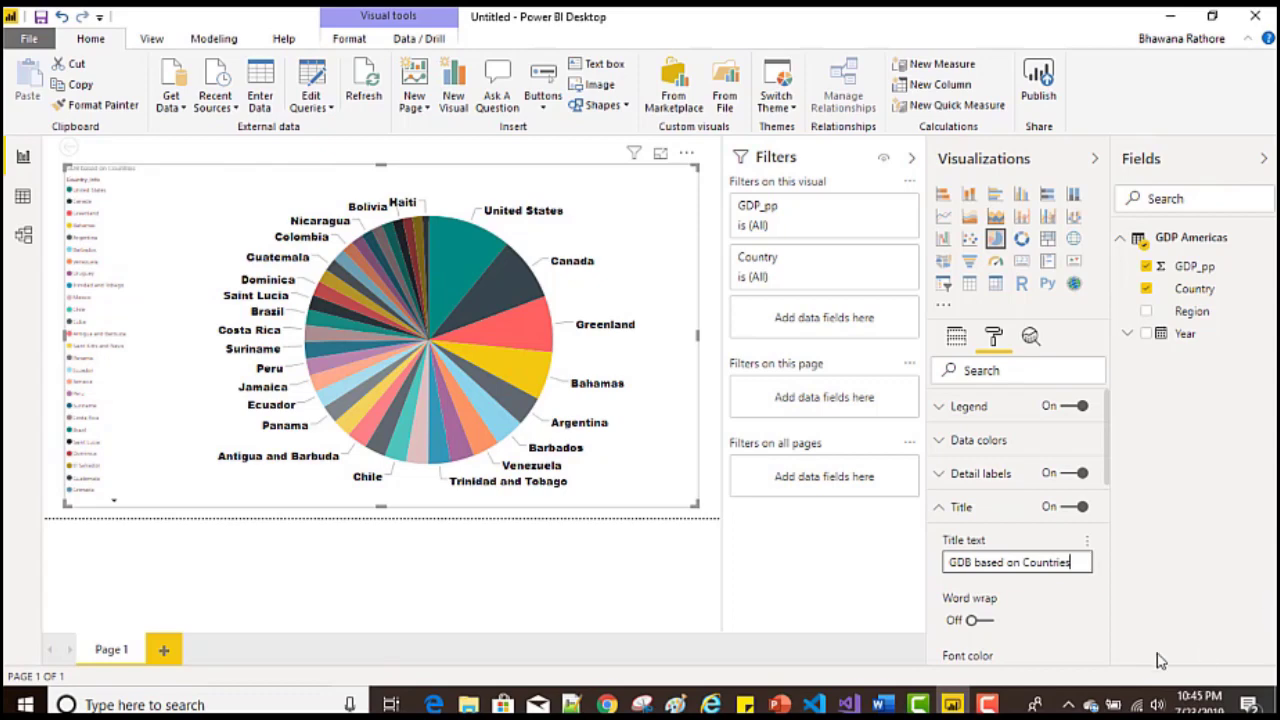
{"action": "left_click", "coordinate": [1176, 584]}
Step: Try out word wrap on the chart title and leave it switched off
{"action": "scroll", "coordinate": [1034, 642], "scroll_direction": "down", "scroll_amount": 2}
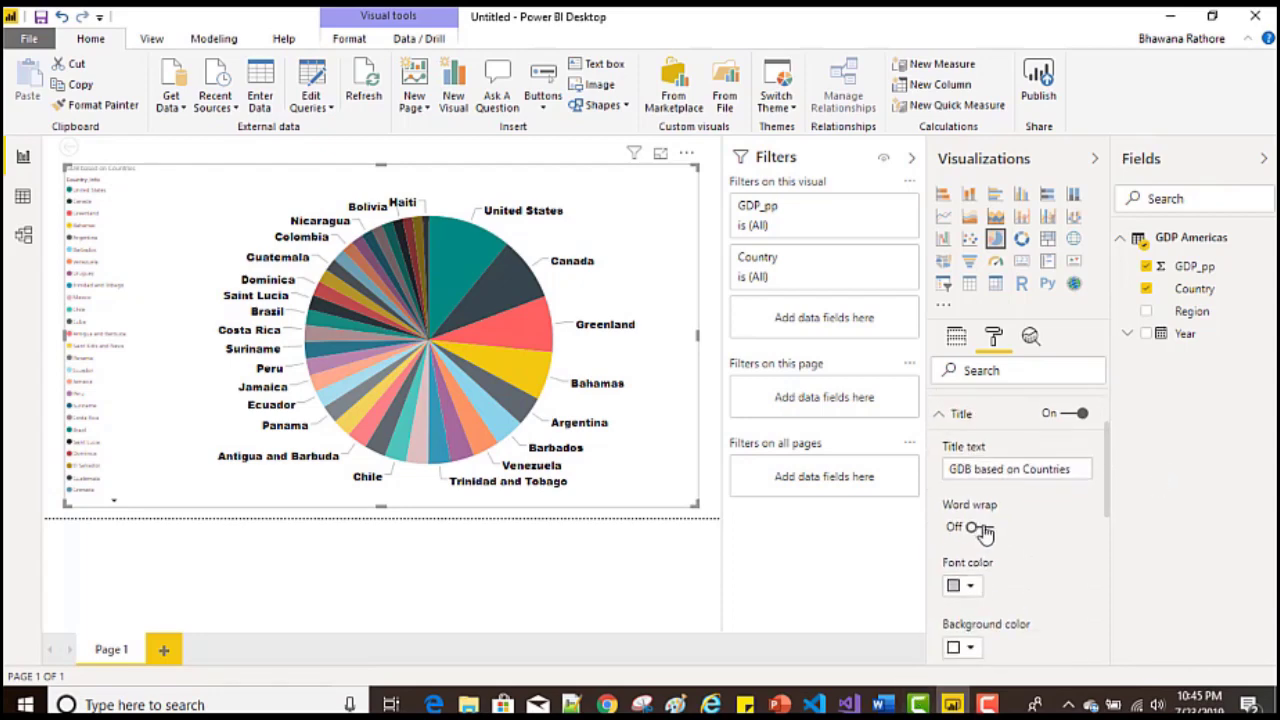
{"action": "left_click", "coordinate": [983, 528]}
{"action": "left_click", "coordinate": [975, 532]}
{"action": "left_click", "coordinate": [971, 533]}
{"action": "left_click", "coordinate": [971, 530]}
{"action": "scroll", "coordinate": [1022, 600], "scroll_direction": "down", "scroll_amount": 1}
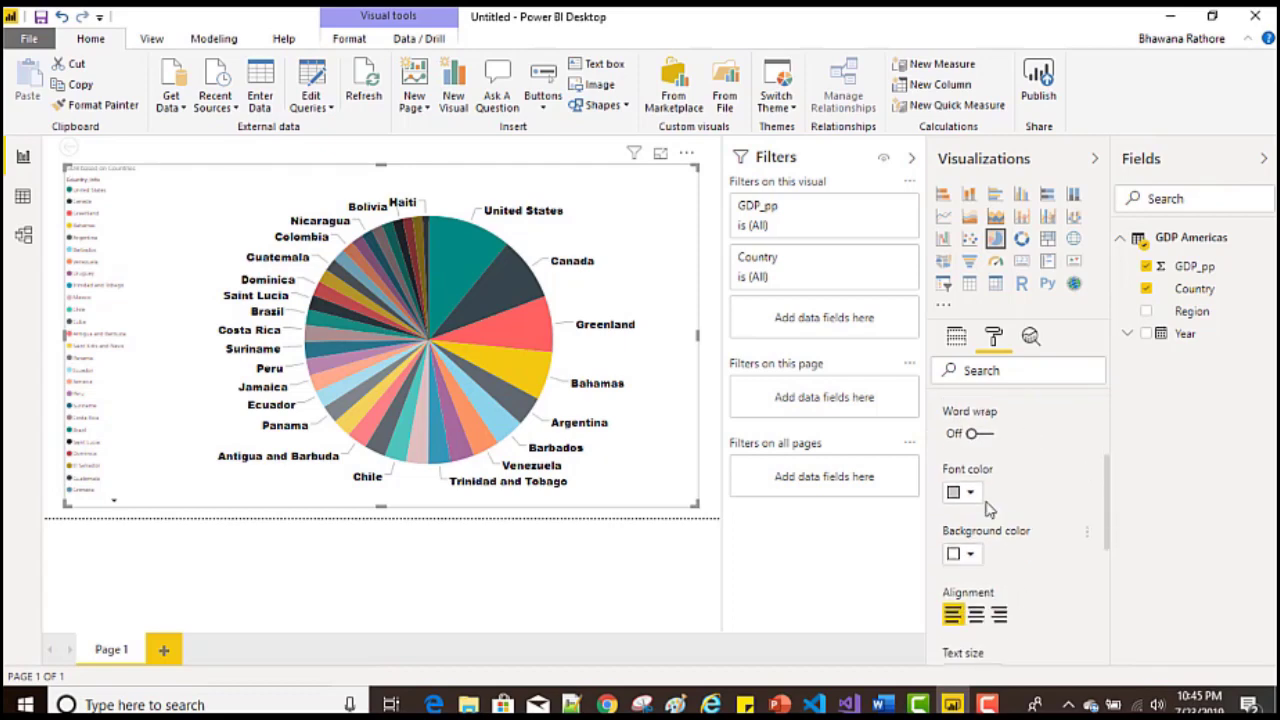
Step: Set the chart title's font color to black, and try a light blue title background before settling on white
{"action": "left_click", "coordinate": [965, 493]}
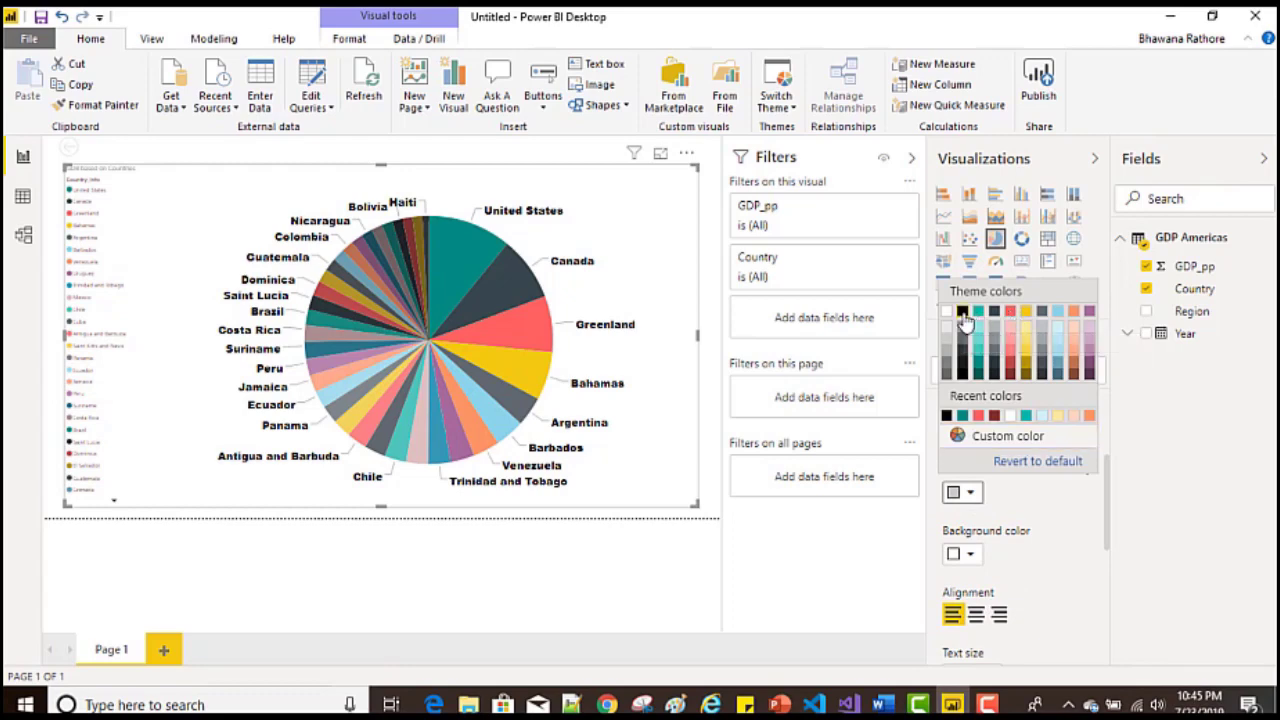
{"action": "left_click", "coordinate": [963, 314]}
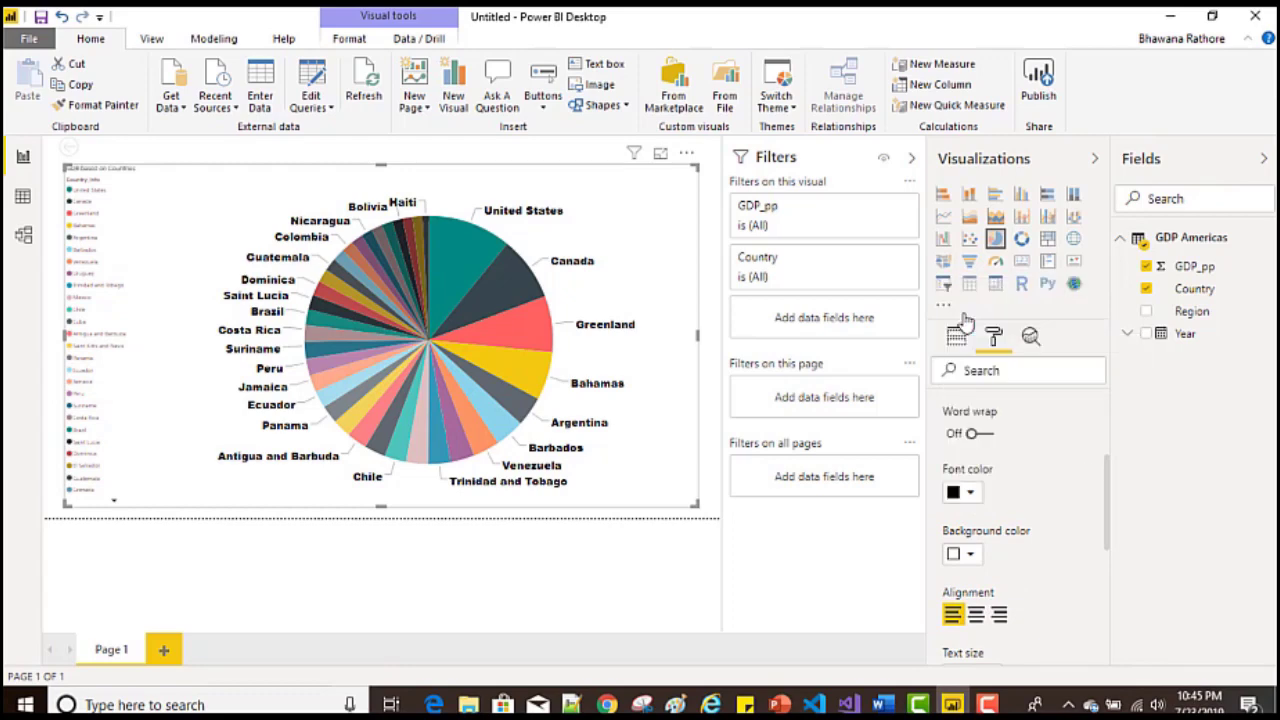
{"action": "left_click", "coordinate": [972, 556]}
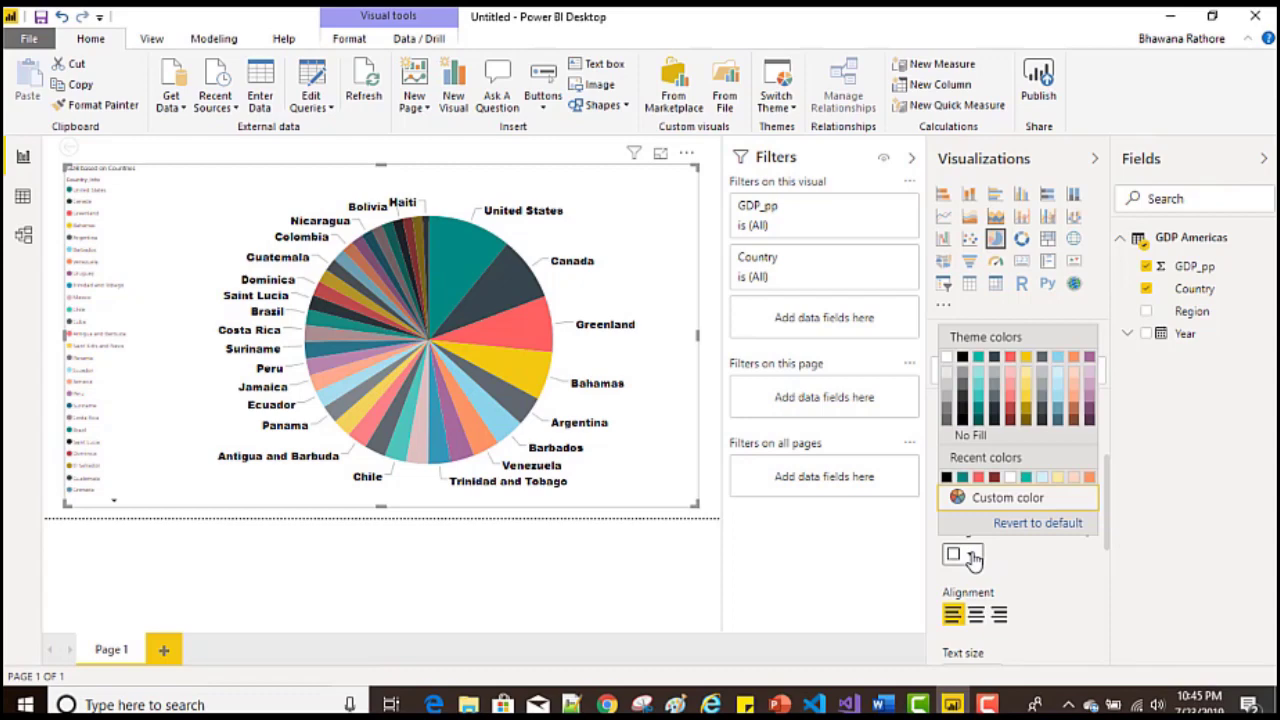
{"action": "left_click", "coordinate": [1041, 478]}
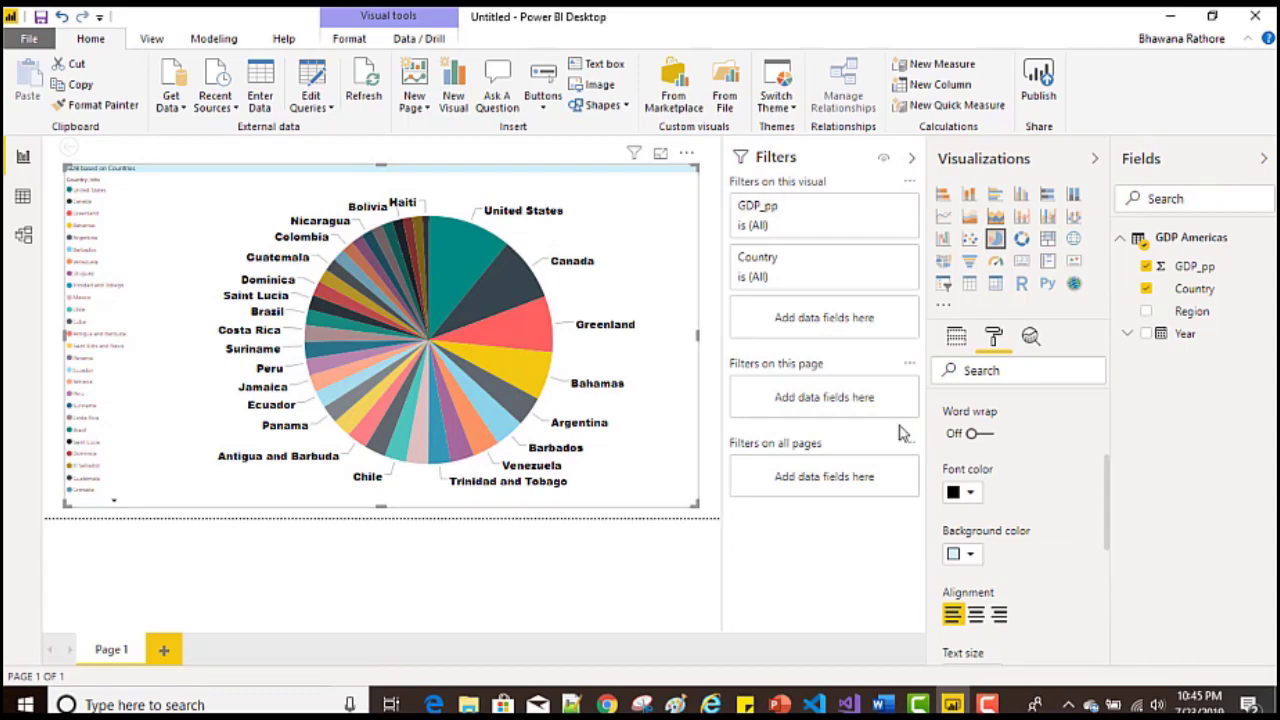
{"action": "left_click", "coordinate": [970, 555]}
{"action": "left_click", "coordinate": [953, 367]}
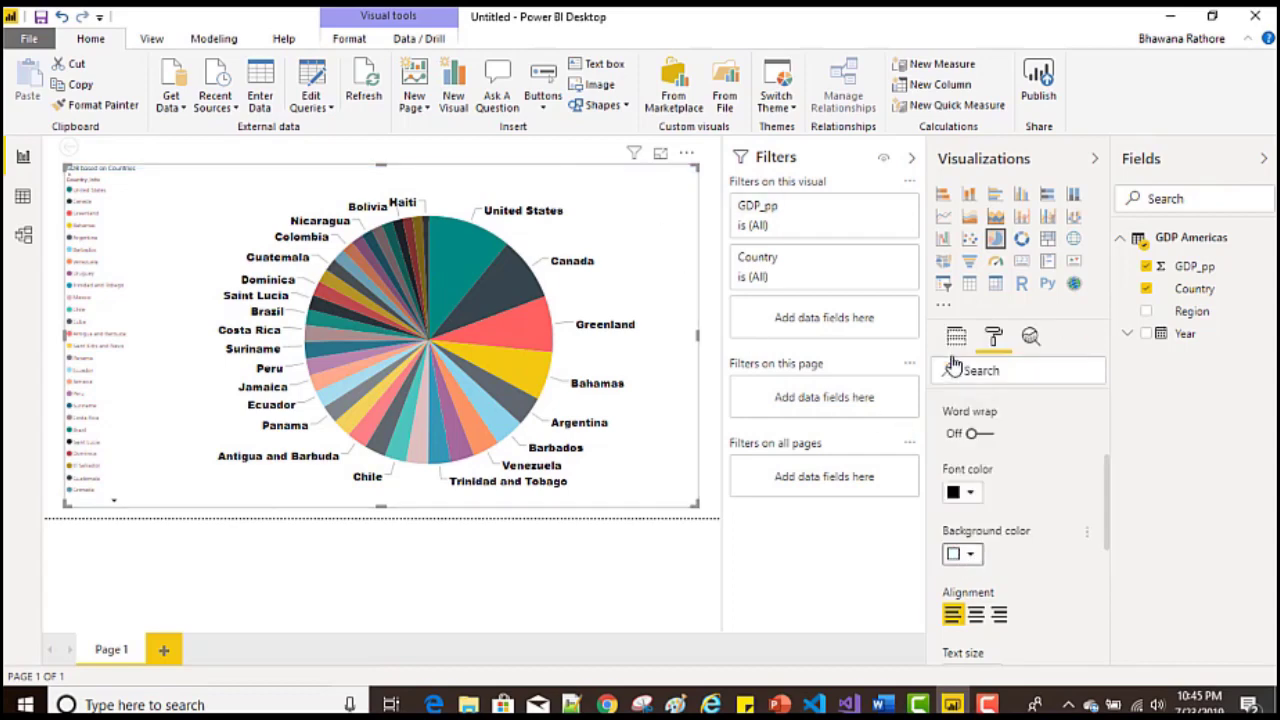
Step: Center the chart title and set its text size to 14 pt
{"action": "scroll", "coordinate": [1080, 520], "scroll_direction": "down", "scroll_amount": 1}
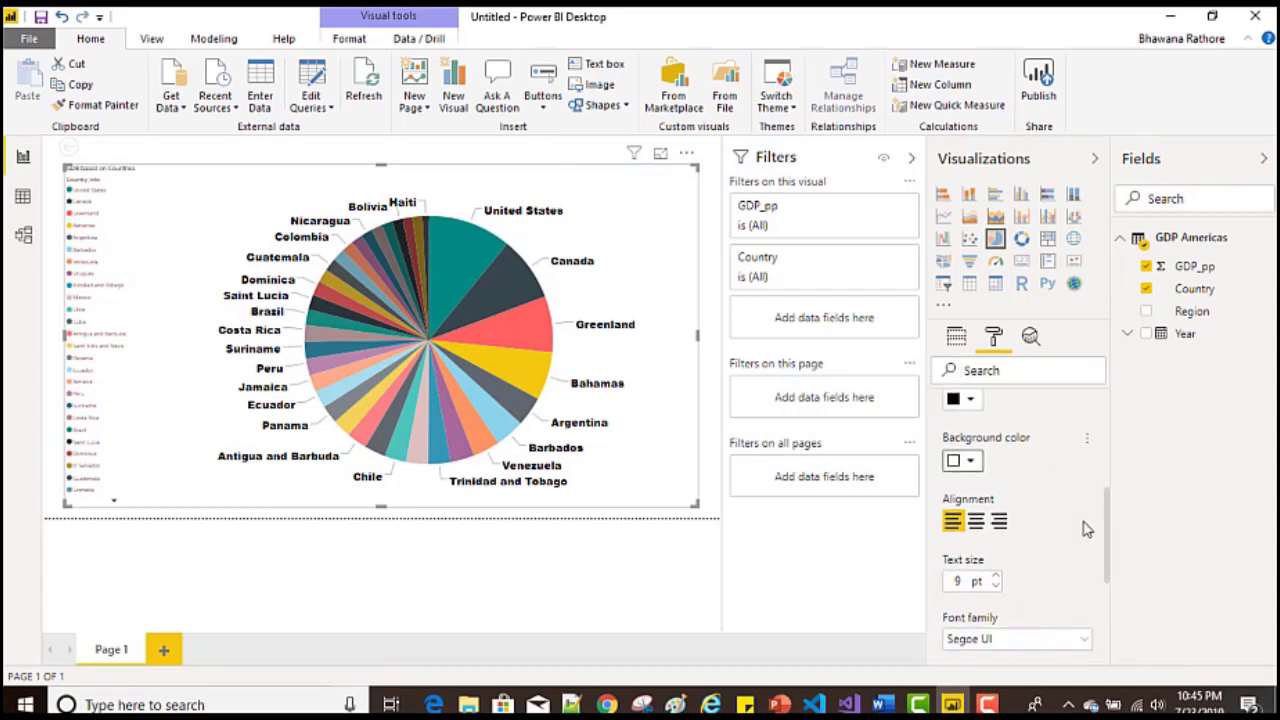
{"action": "left_click", "coordinate": [977, 522]}
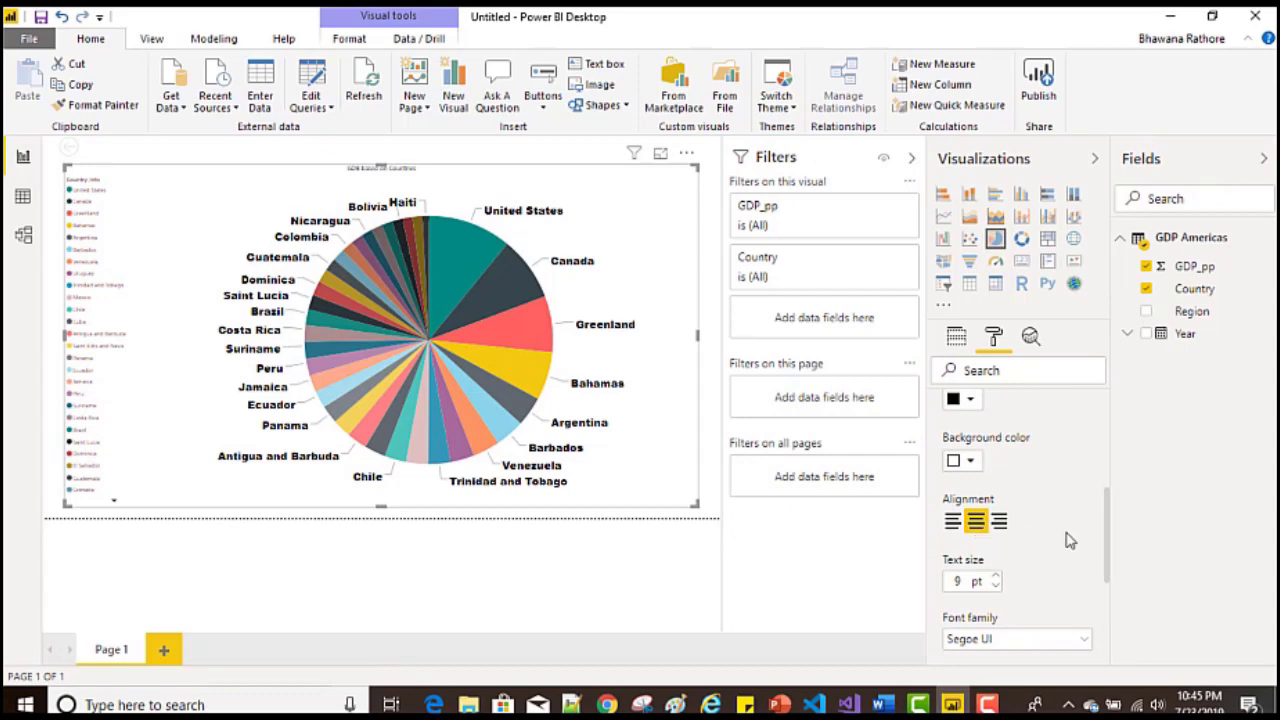
{"action": "scroll", "coordinate": [1080, 554], "scroll_direction": "down", "scroll_amount": 1}
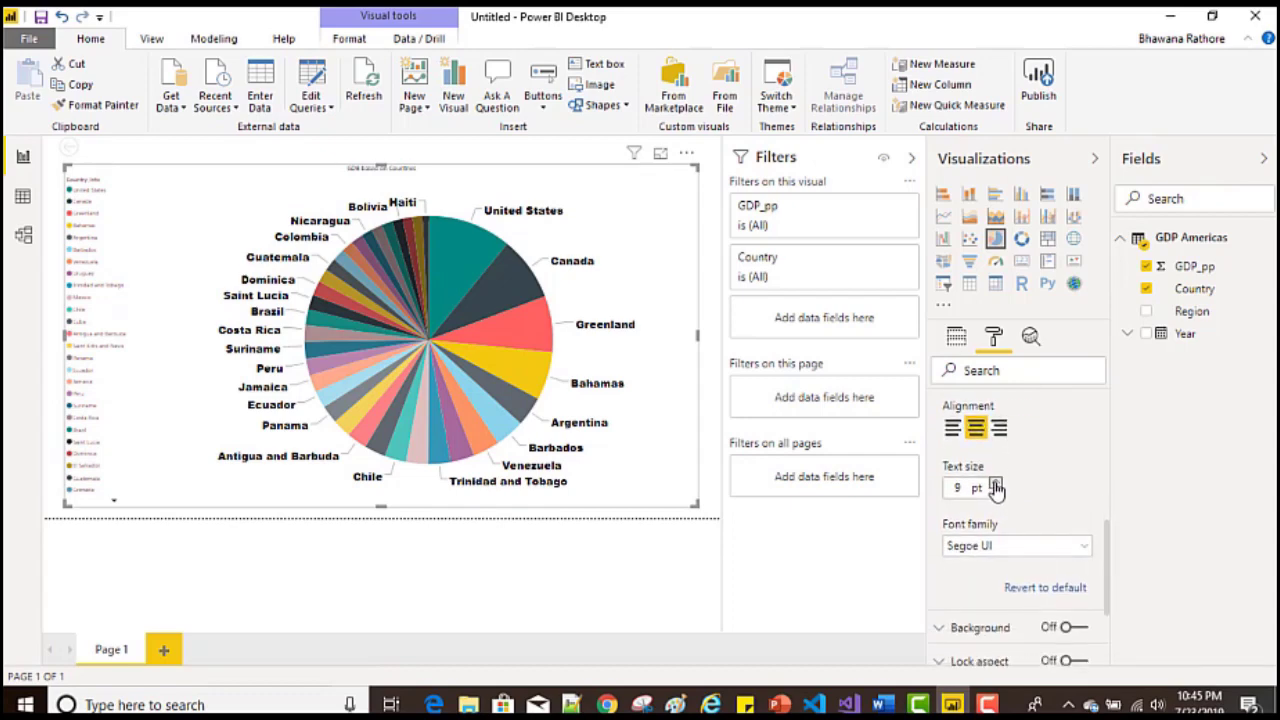
{"action": "left_click", "coordinate": [996, 484]}
{"action": "left_click", "coordinate": [996, 484]}
{"action": "left_click", "coordinate": [996, 484]}
{"action": "left_click", "coordinate": [996, 484]}
{"action": "left_click", "coordinate": [996, 484]}
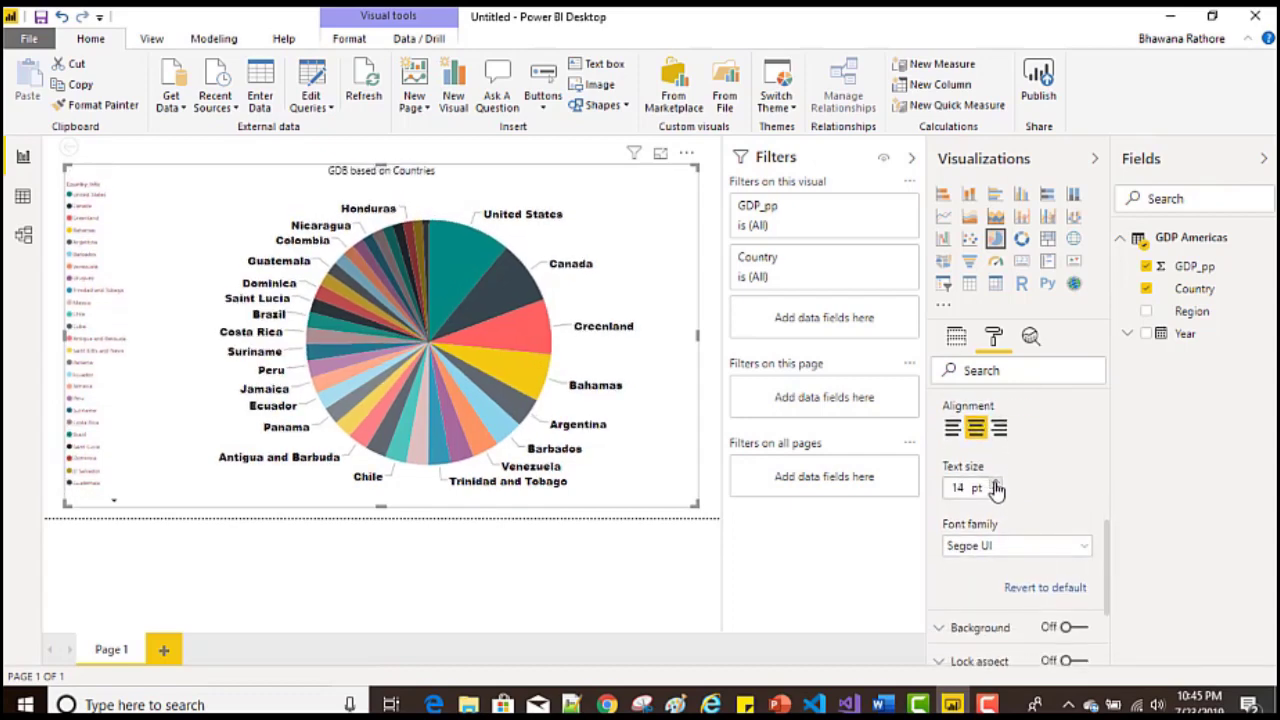
Step: Change the title's font family to Arial Black, set its text size to 17 pt and collapse the title settings
{"action": "left_click", "coordinate": [978, 550]}
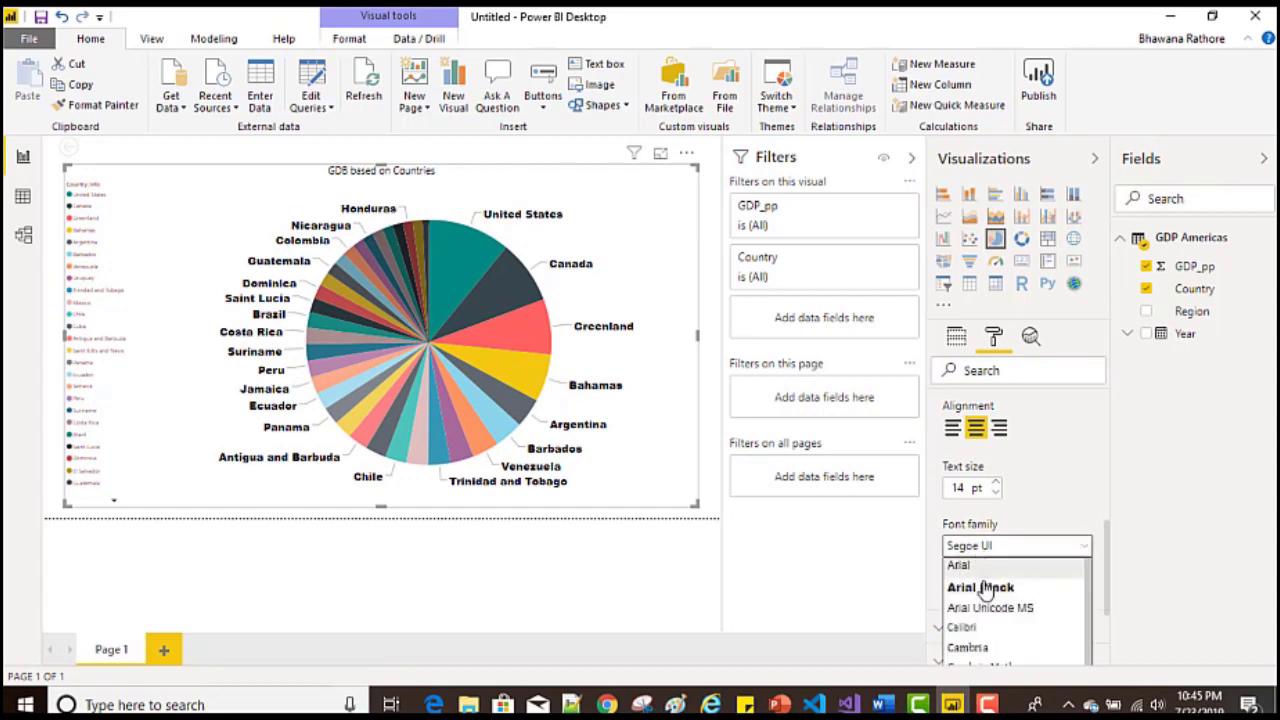
{"action": "left_click", "coordinate": [984, 589]}
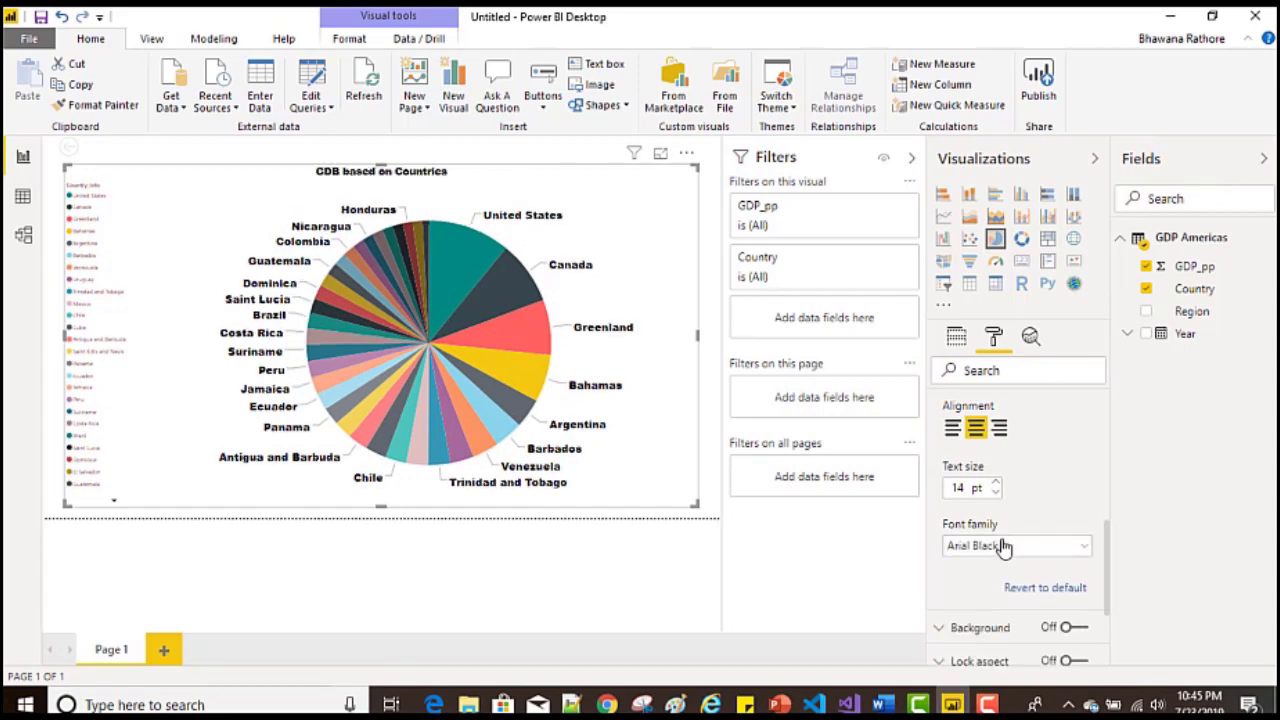
{"action": "left_click", "coordinate": [997, 483]}
{"action": "left_click", "coordinate": [997, 483]}
{"action": "left_click", "coordinate": [997, 483]}
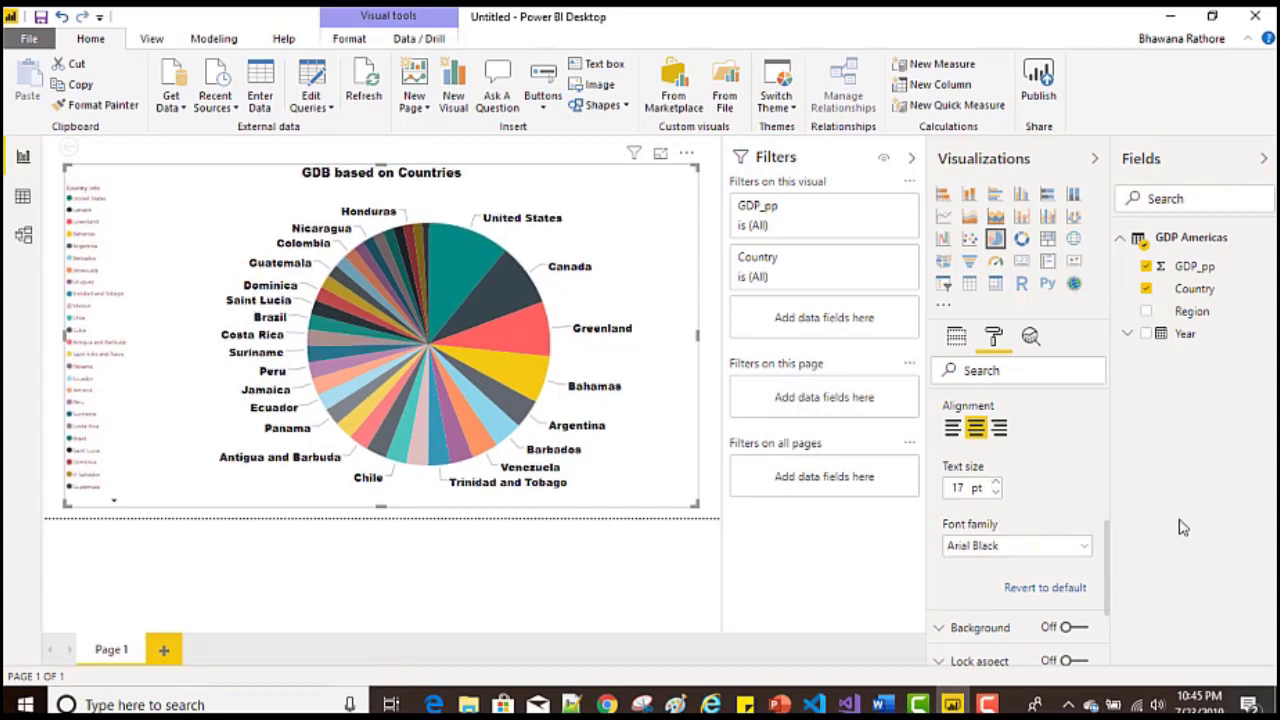
{"action": "scroll", "coordinate": [1037, 479], "scroll_direction": "up", "scroll_amount": 4}
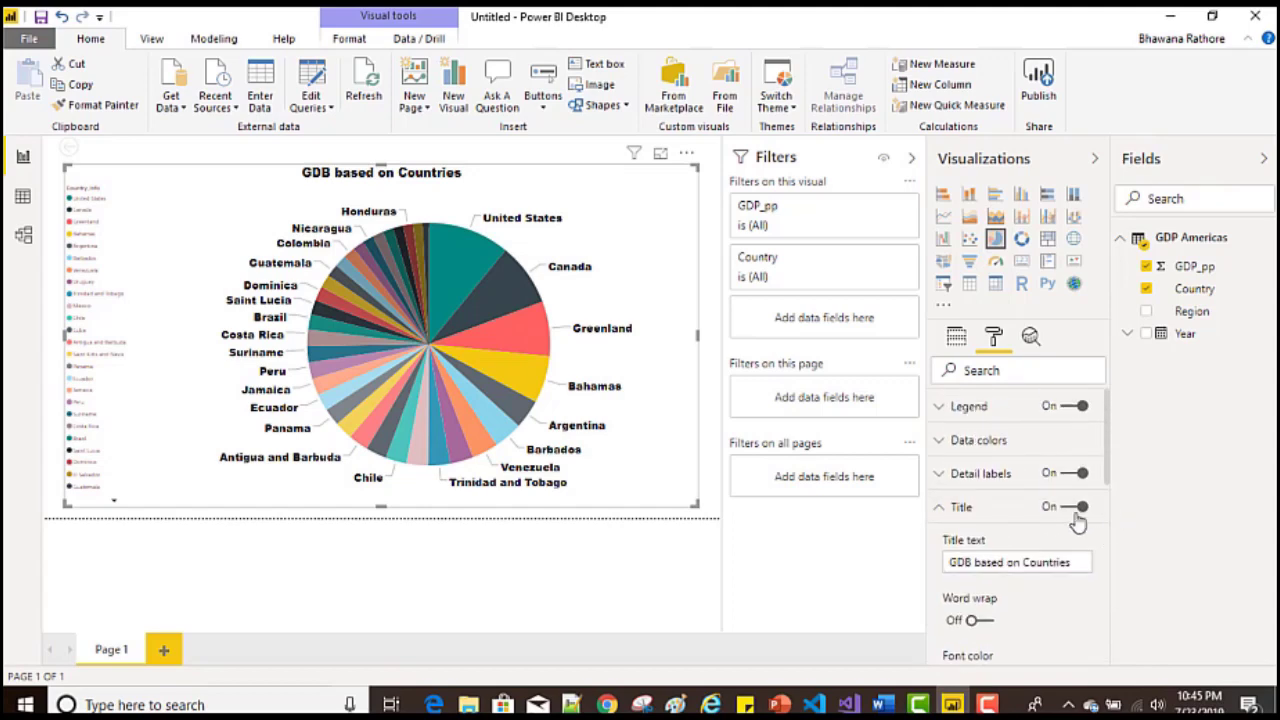
{"action": "left_click", "coordinate": [941, 510]}
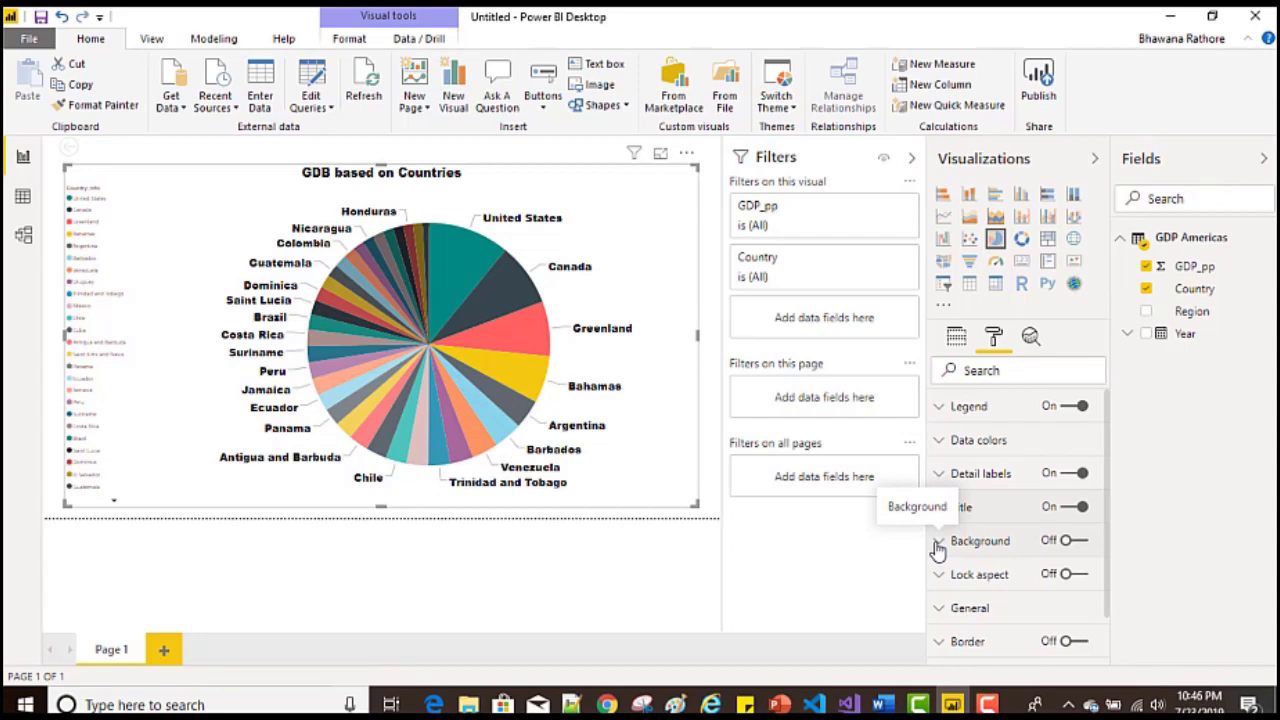
Step: Turn on the chart background with a light yellow color, adjust its transparency and collapse the background settings
{"action": "left_click", "coordinate": [1080, 542]}
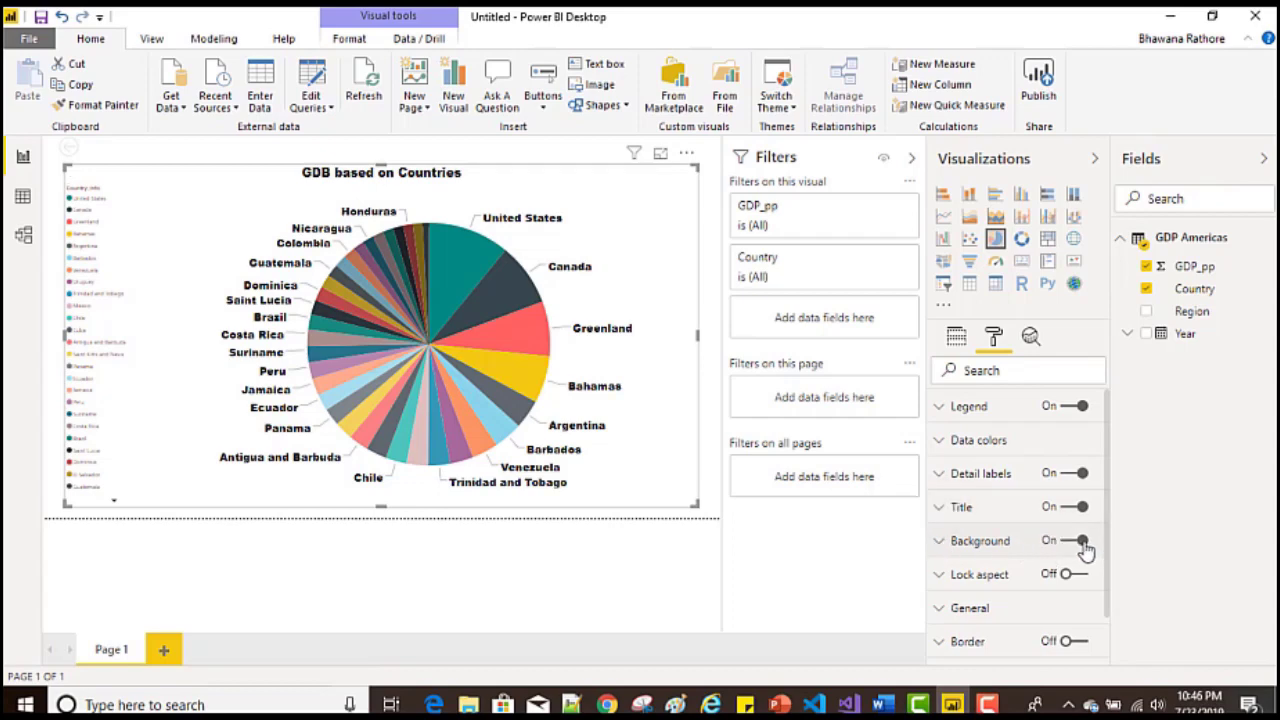
{"action": "left_click", "coordinate": [936, 542]}
{"action": "scroll", "coordinate": [1064, 614], "scroll_direction": "down", "scroll_amount": 3}
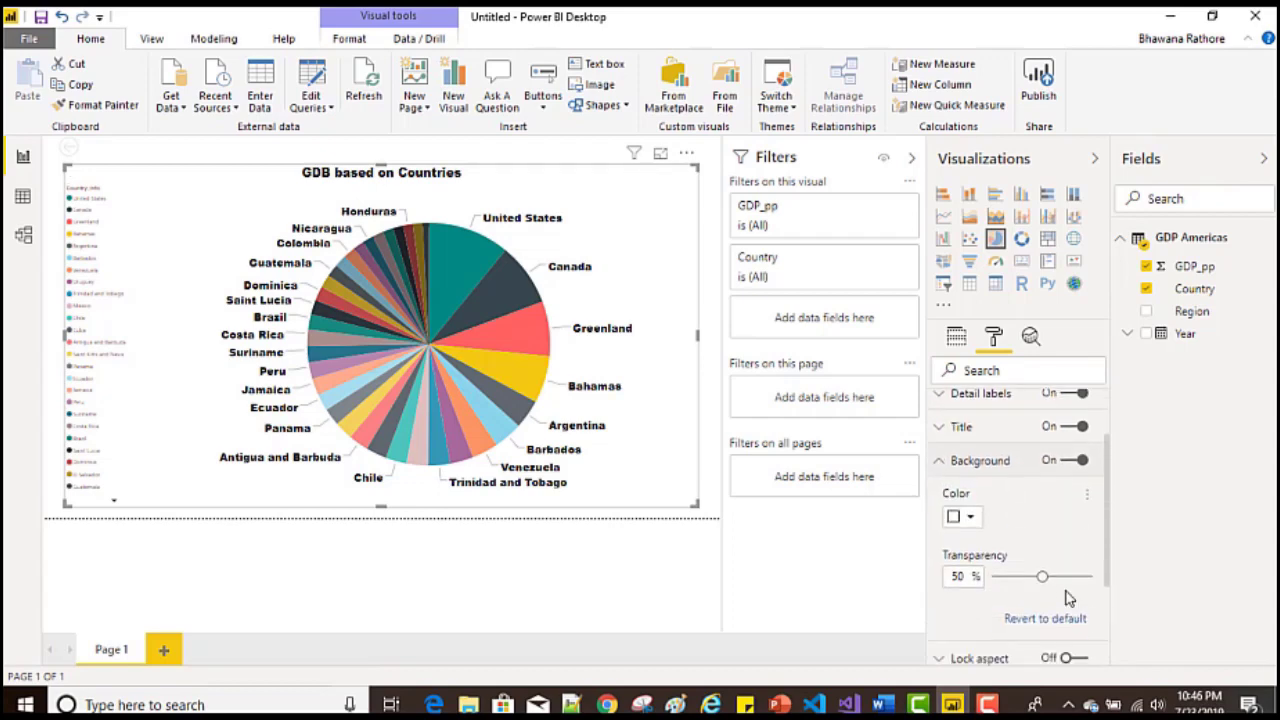
{"action": "left_click", "coordinate": [971, 505]}
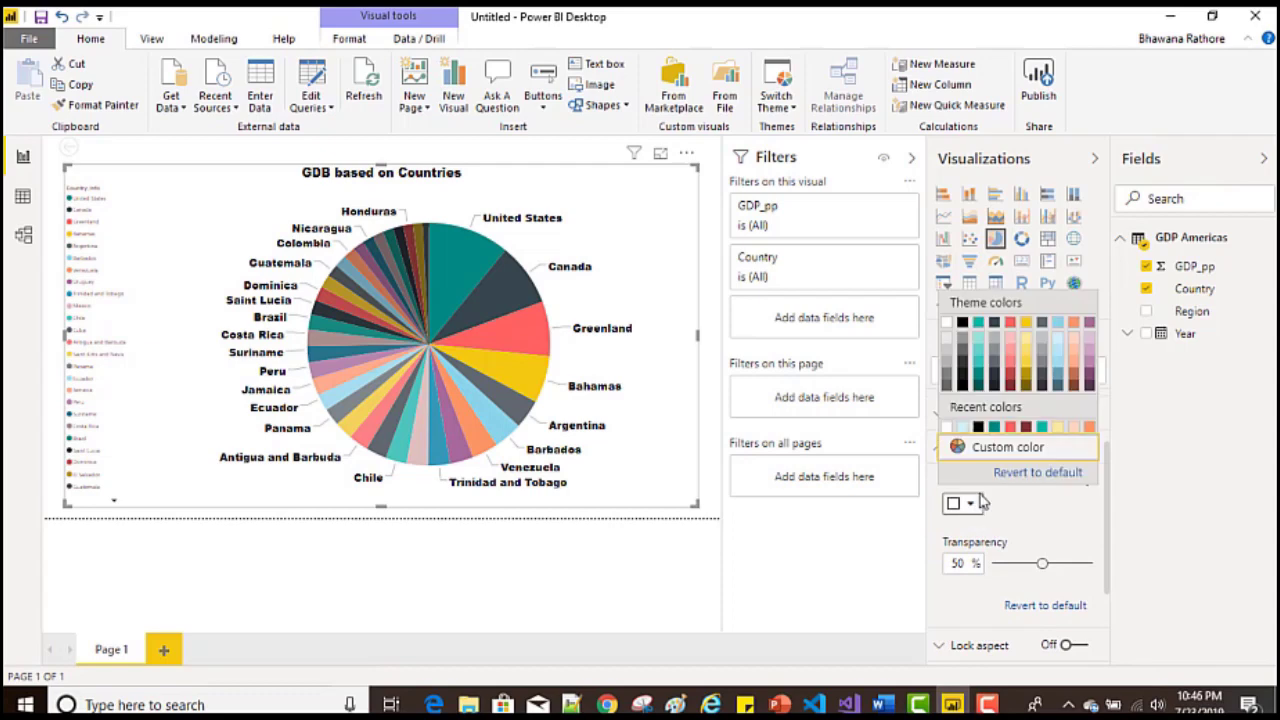
{"action": "left_click", "coordinate": [1059, 429]}
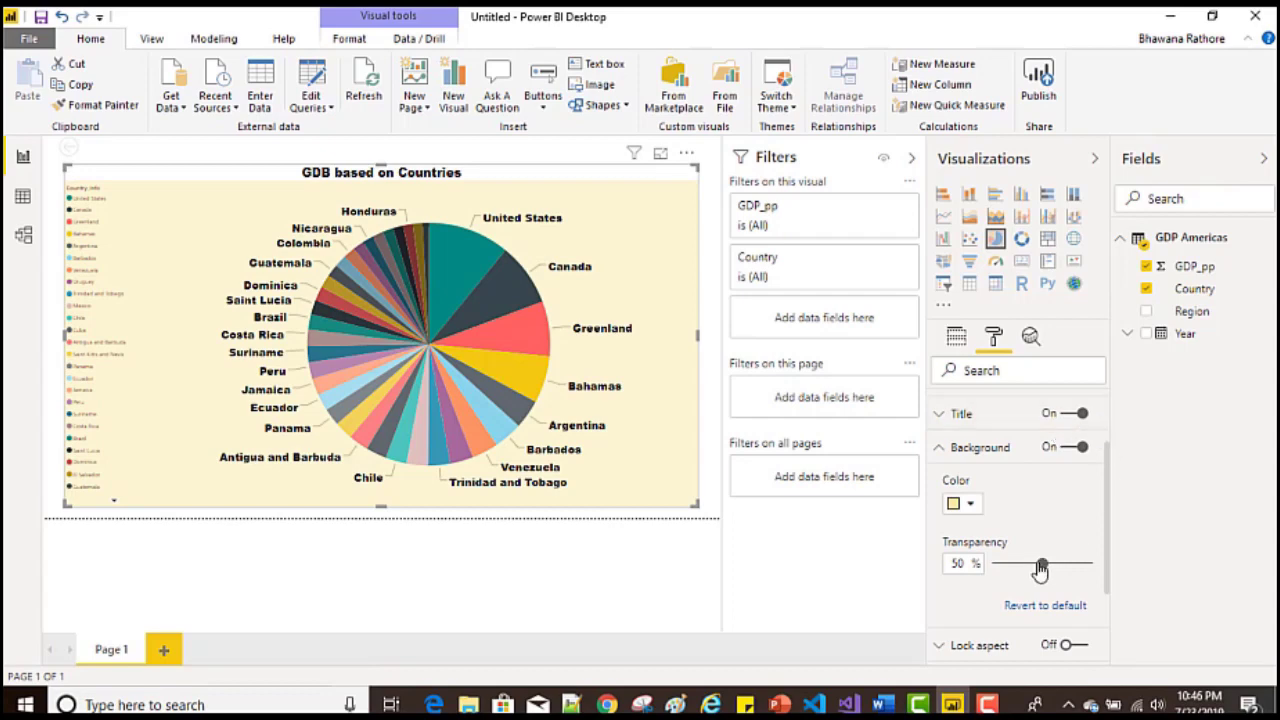
{"action": "mouse_move", "coordinate": [1045, 568]}
{"action": "left_mouse_down"}
{"action": "mouse_move", "coordinate": [1082, 567]}
{"action": "mouse_move", "coordinate": [1055, 575]}
{"action": "left_mouse_up"}
{"action": "left_click", "coordinate": [941, 448]}
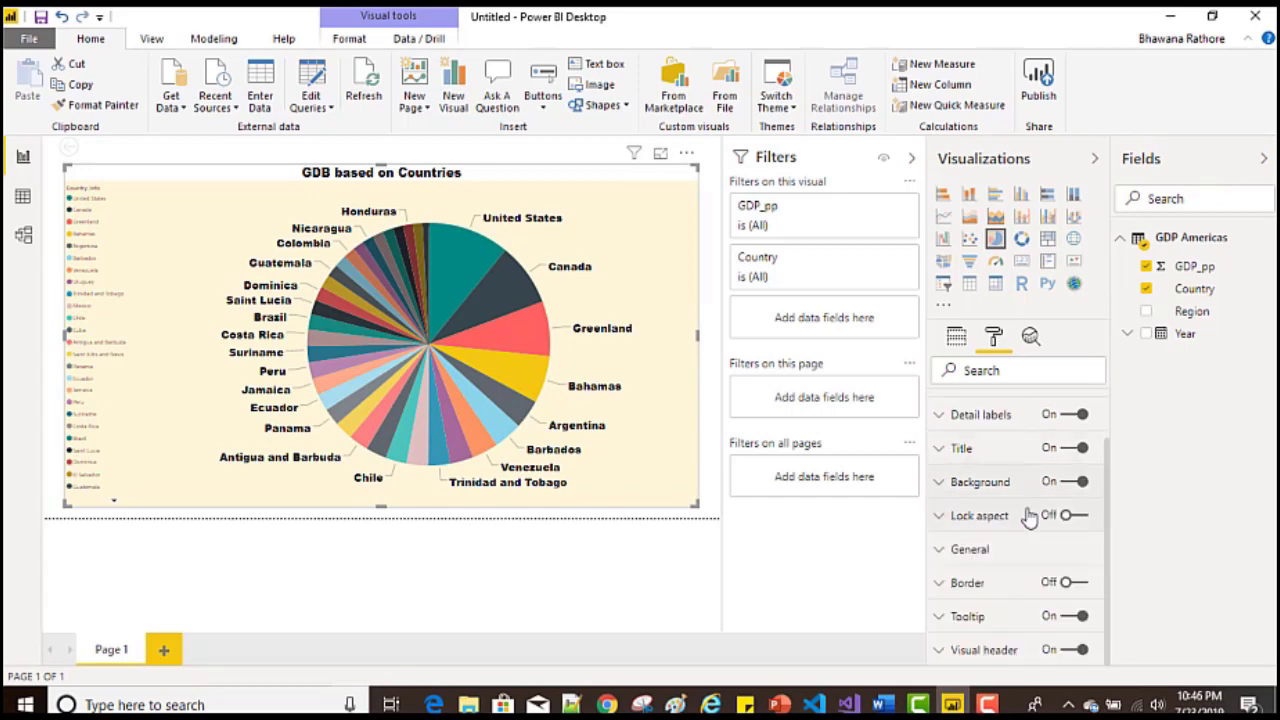
Step: Review the chart's lock aspect option and its general settings for position, width, height and alt text
{"action": "left_click", "coordinate": [941, 518]}
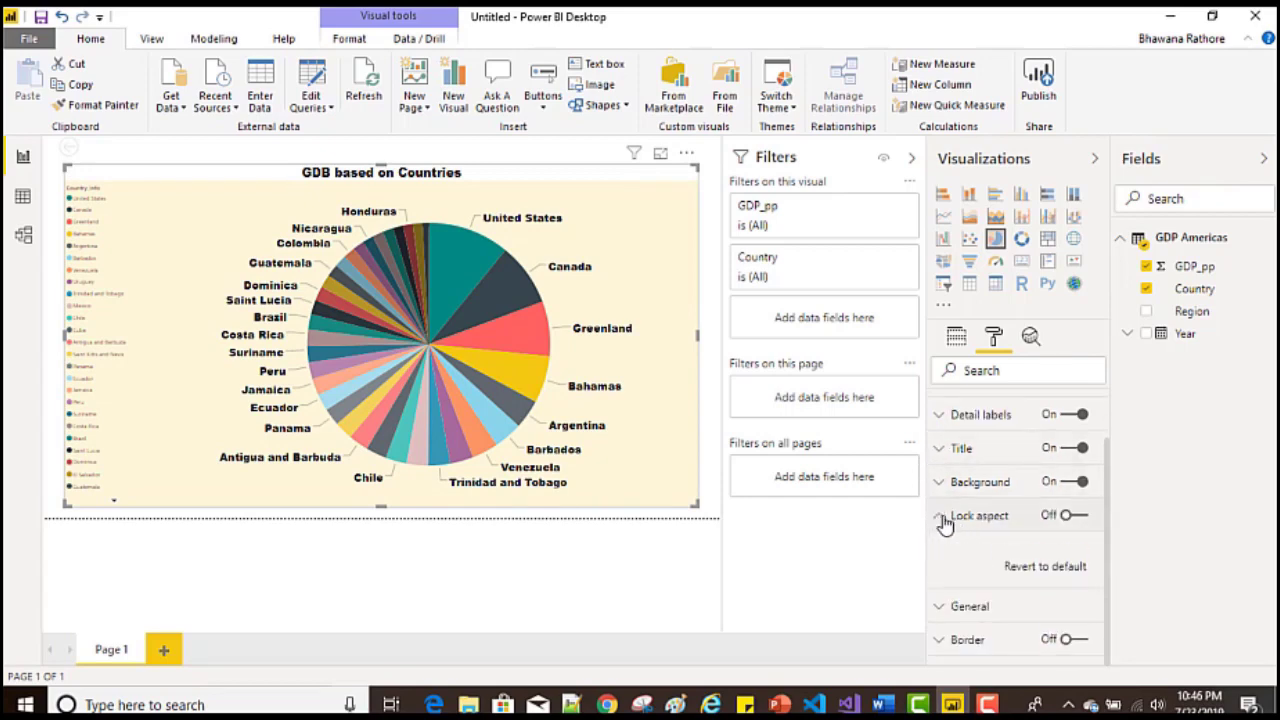
{"action": "left_click", "coordinate": [941, 517]}
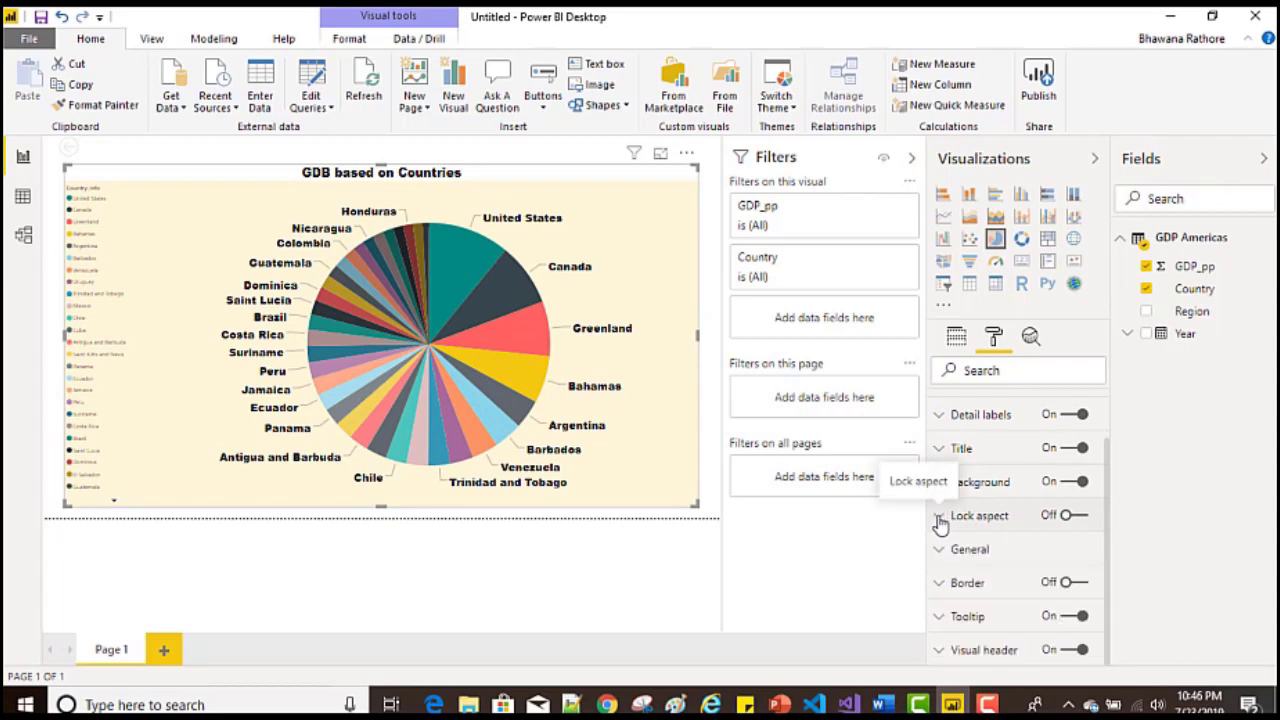
{"action": "left_click", "coordinate": [950, 551]}
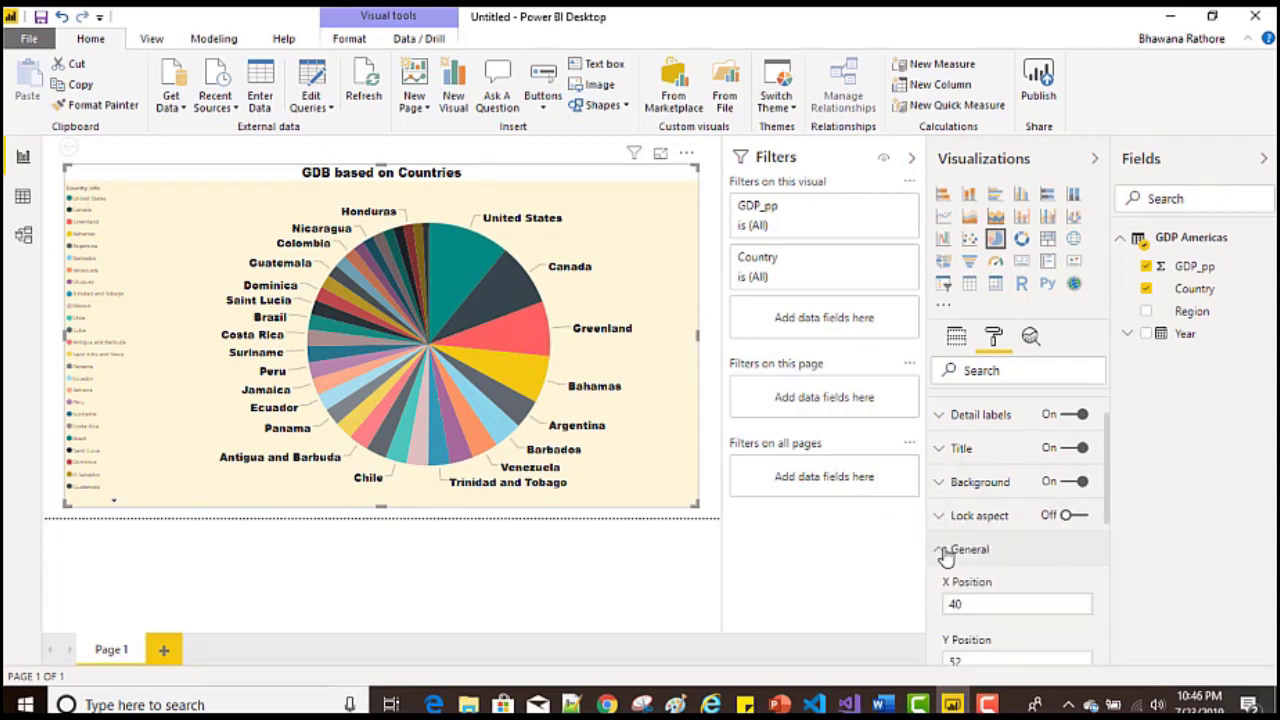
{"action": "scroll", "coordinate": [1091, 586], "scroll_direction": "down", "scroll_amount": 2}
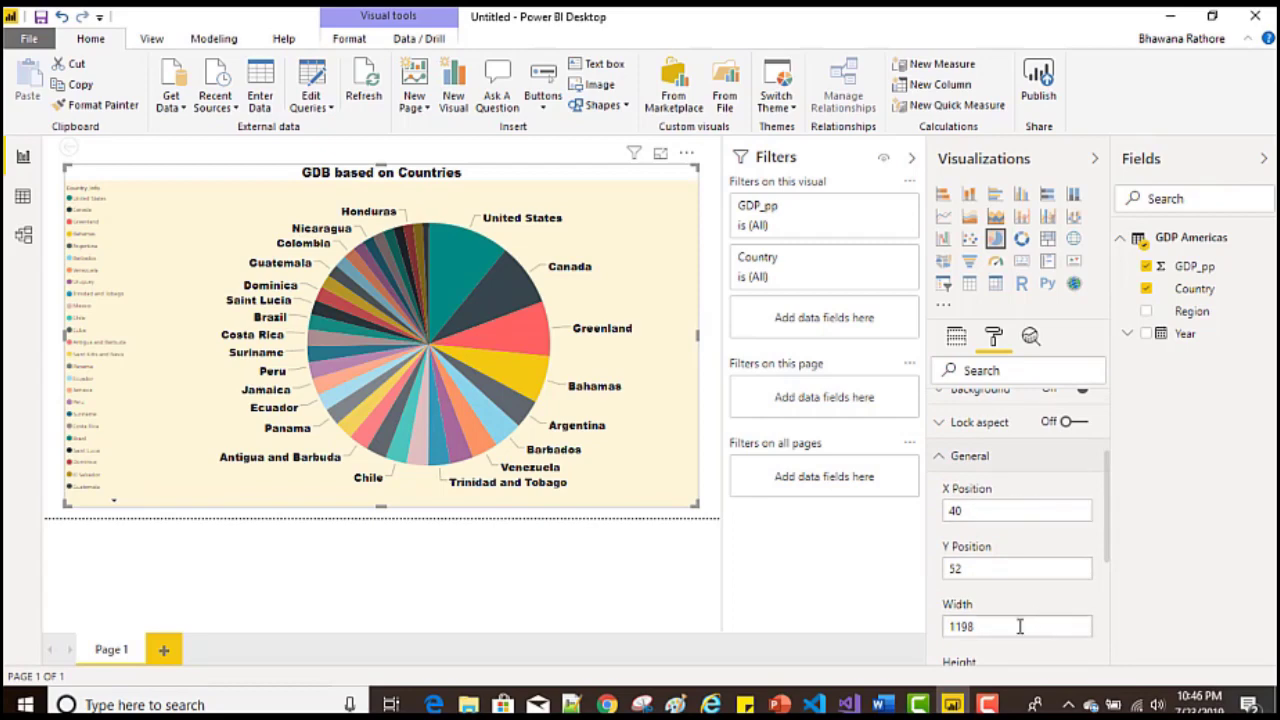
{"action": "scroll", "coordinate": [1016, 627], "scroll_direction": "down", "scroll_amount": 2}
{"action": "scroll", "coordinate": [1010, 600], "scroll_direction": "down", "scroll_amount": 2}
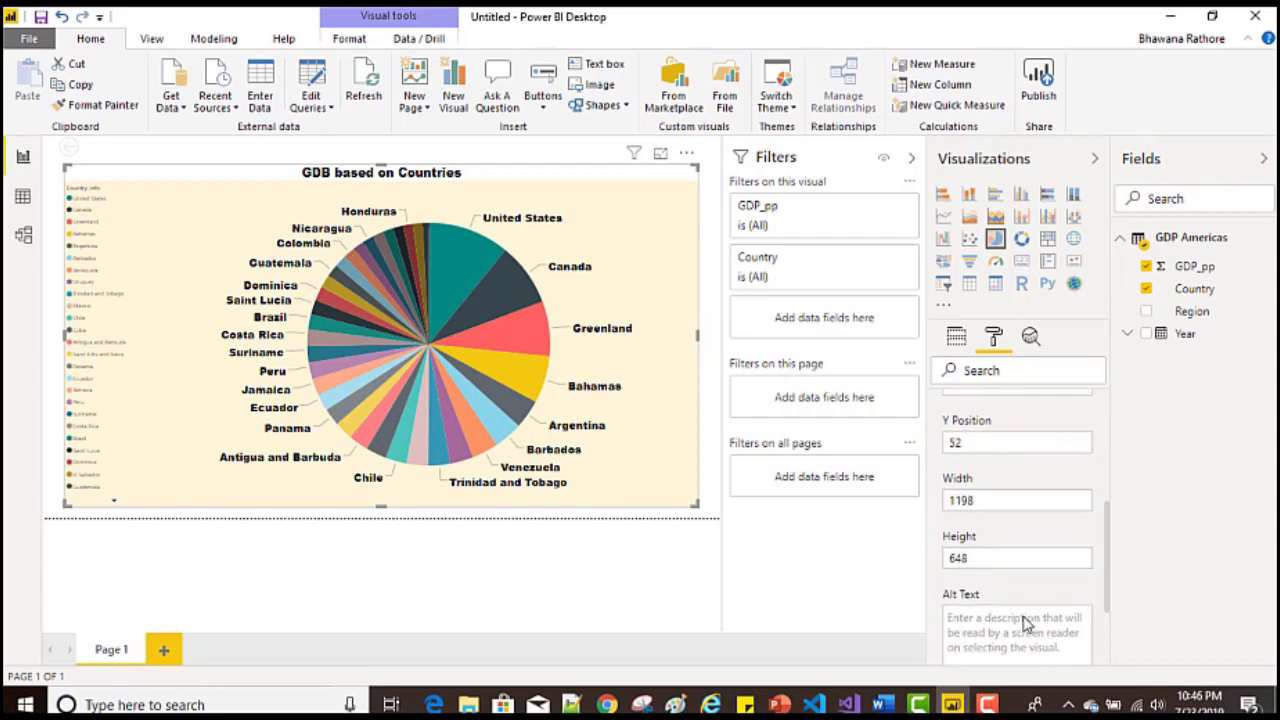
{"action": "scroll", "coordinate": [1000, 591], "scroll_direction": "up", "scroll_amount": 5}
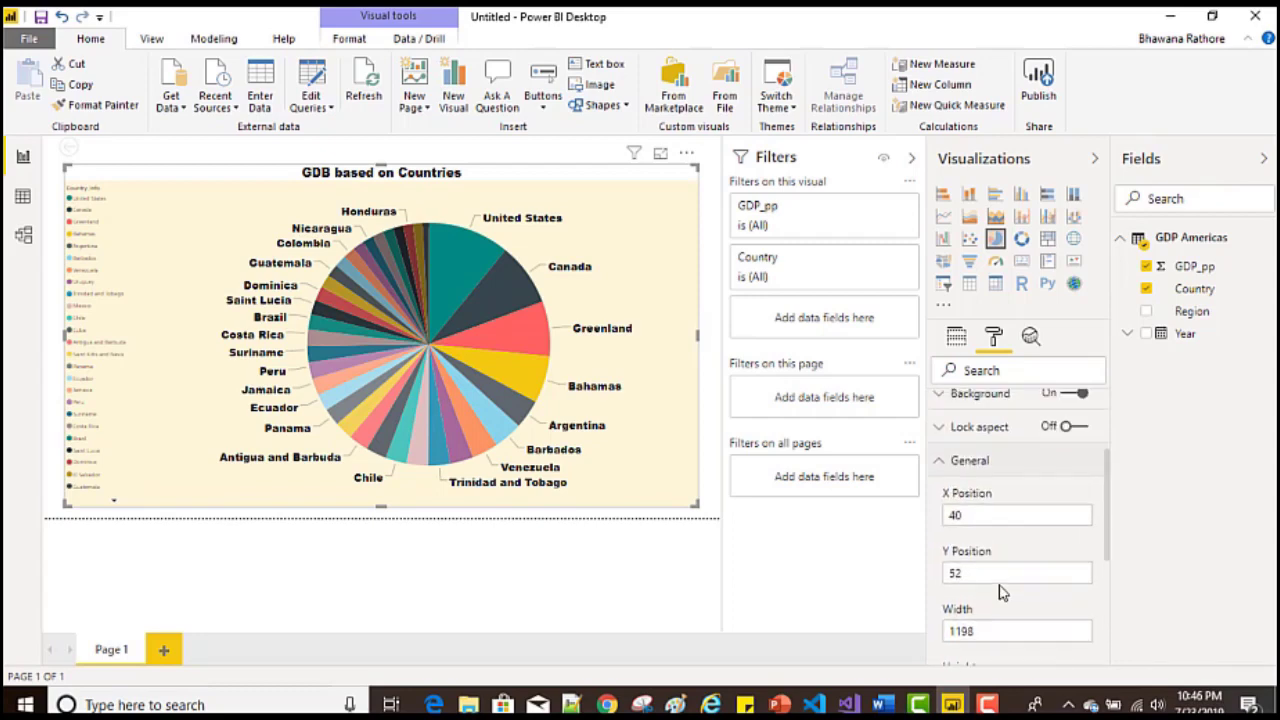
{"action": "scroll", "coordinate": [993, 603], "scroll_direction": "down", "scroll_amount": 2}
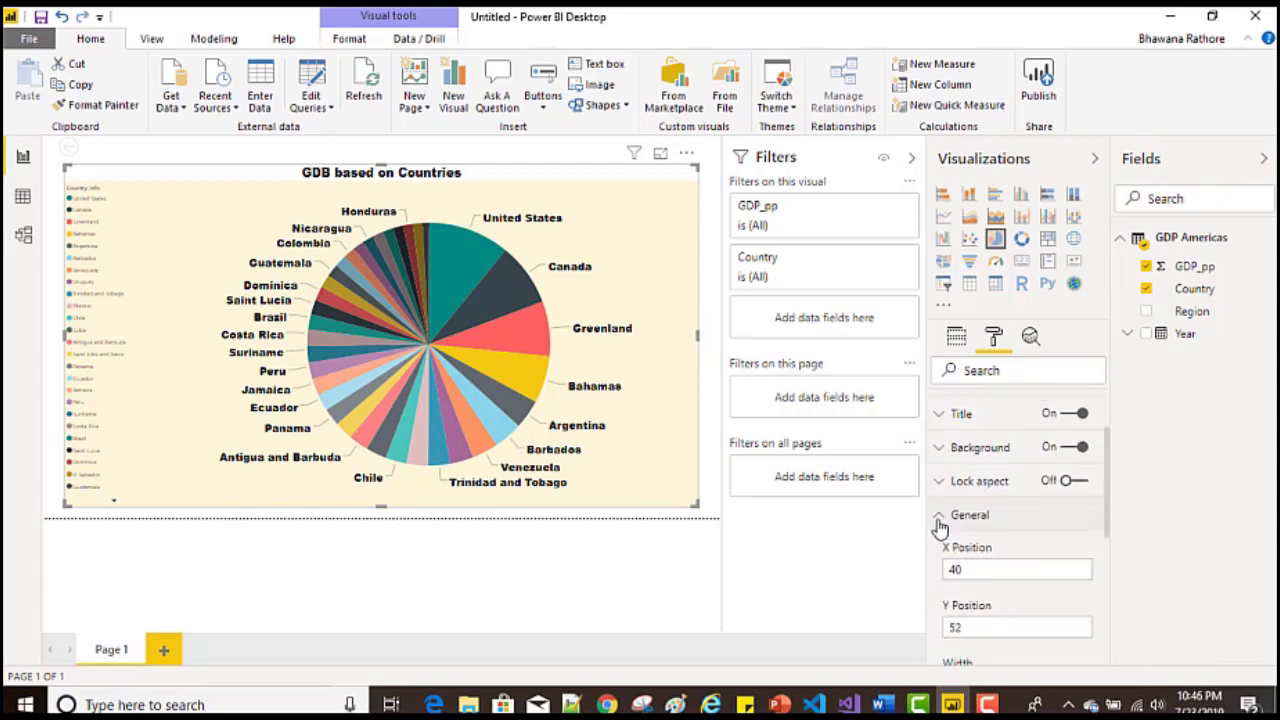
{"action": "left_click", "coordinate": [938, 518]}
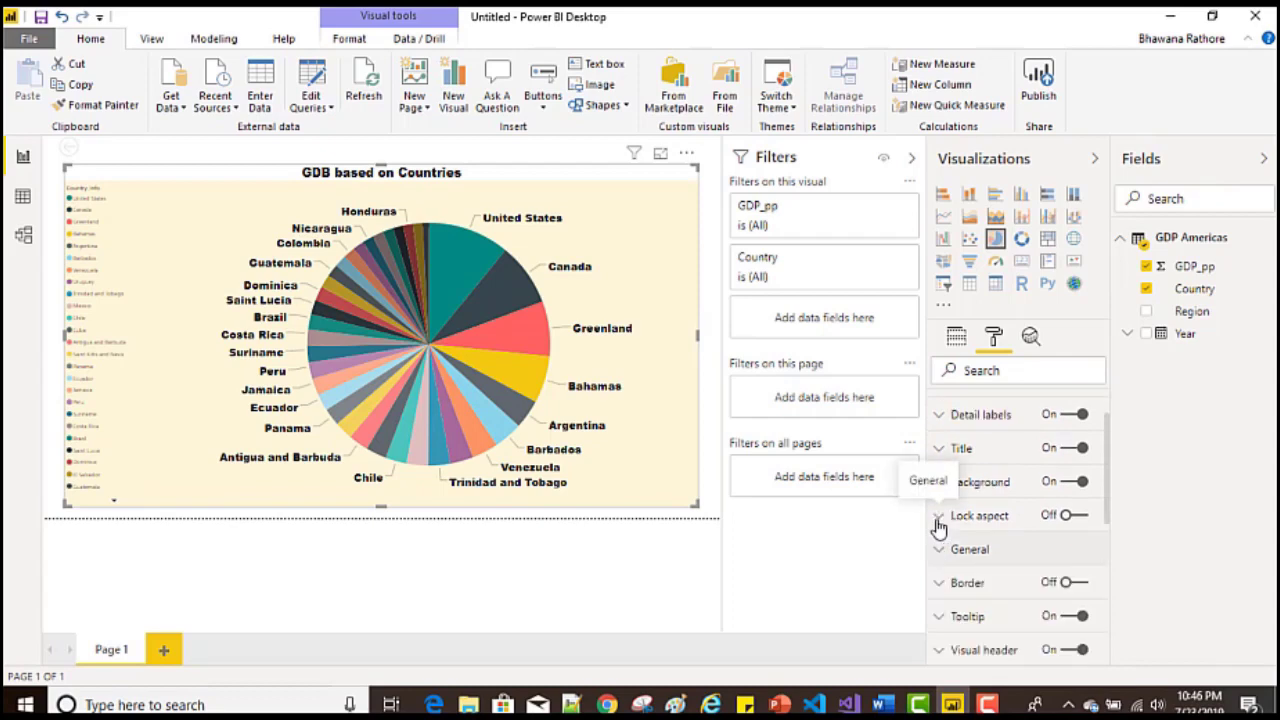
Step: Turn on the chart border with a dark red color and a radius of 8, and collapse the border settings
{"action": "left_click", "coordinate": [1078, 583]}
{"action": "left_click", "coordinate": [940, 583]}
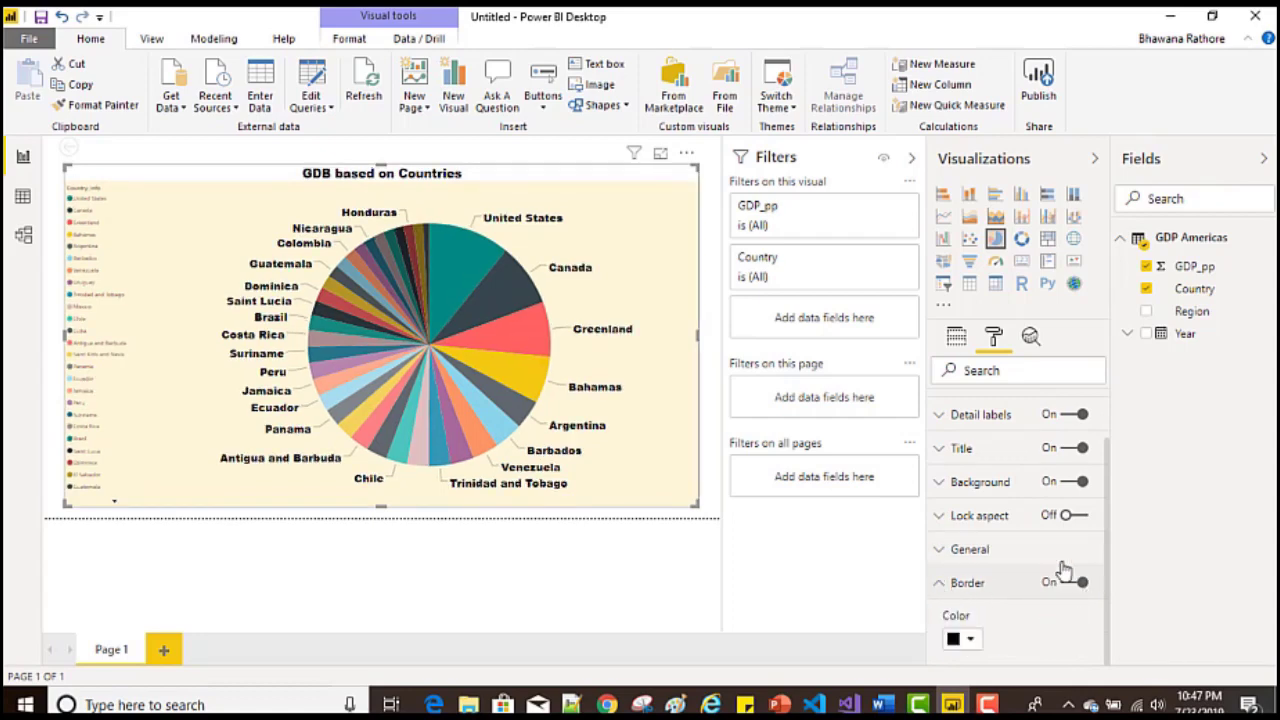
{"action": "scroll", "coordinate": [997, 565], "scroll_direction": "down", "scroll_amount": 2}
{"action": "left_click", "coordinate": [971, 549]}
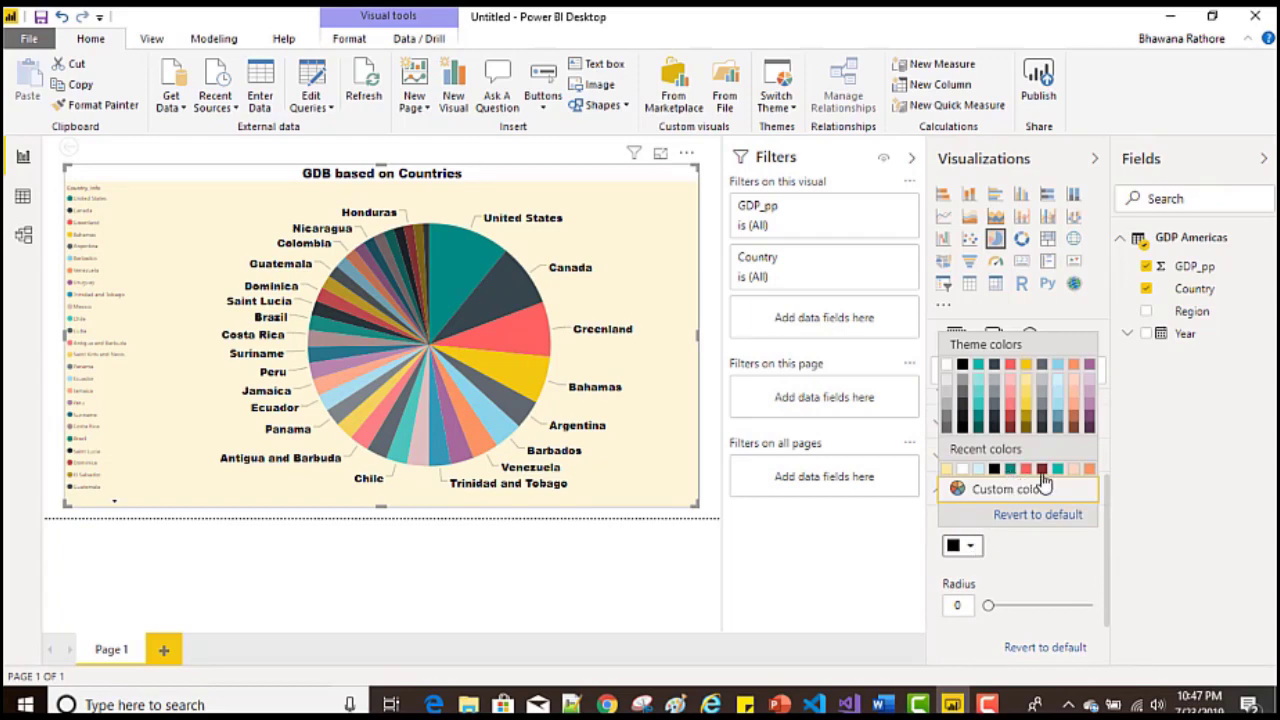
{"action": "left_click", "coordinate": [1042, 470]}
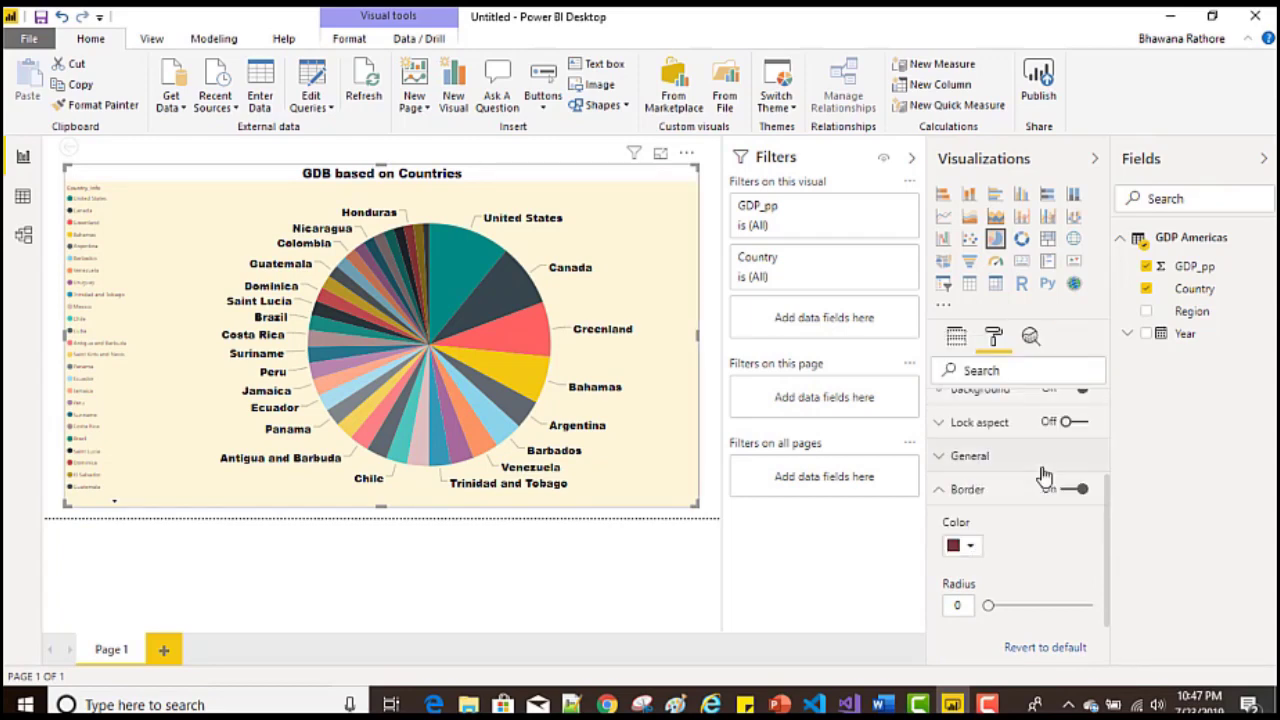
{"action": "left_click", "coordinate": [1016, 606]}
{"action": "mouse_move", "coordinate": [1016, 606]}
{"action": "left_mouse_down"}
{"action": "mouse_move", "coordinate": [1040, 607]}
{"action": "mouse_move", "coordinate": [1005, 612]}
{"action": "left_mouse_up"}
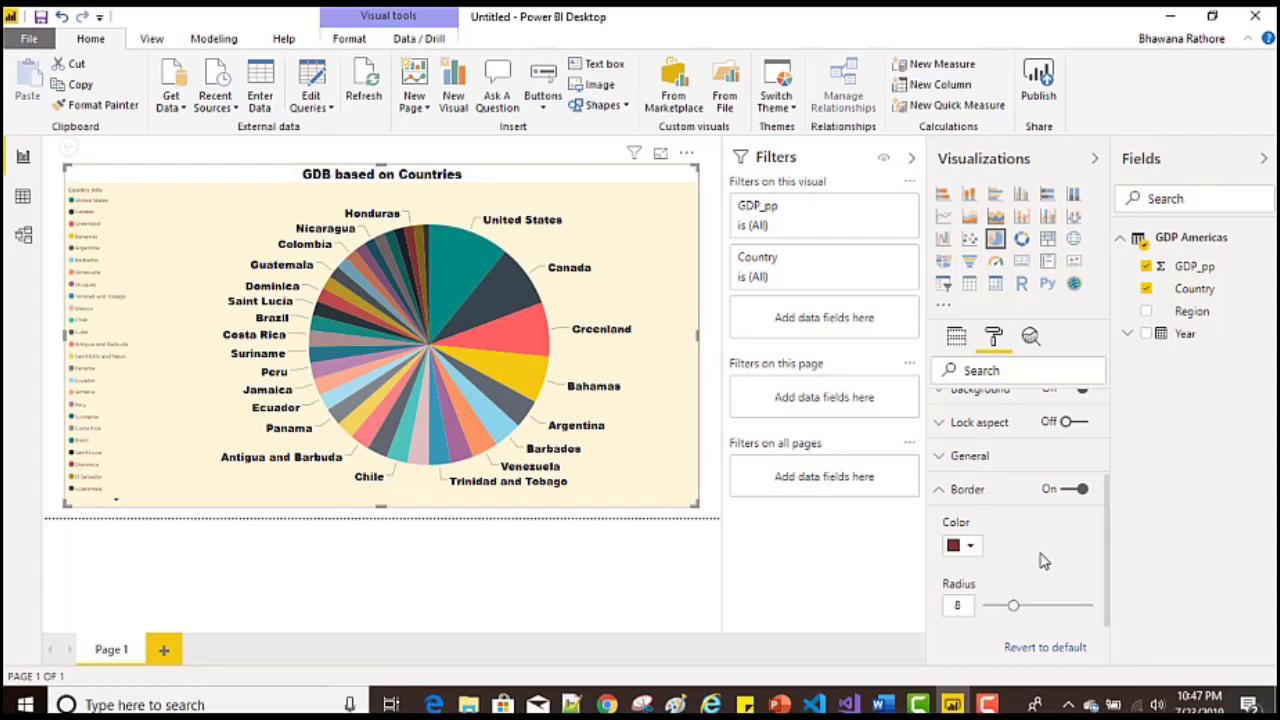
{"action": "left_click", "coordinate": [946, 494]}
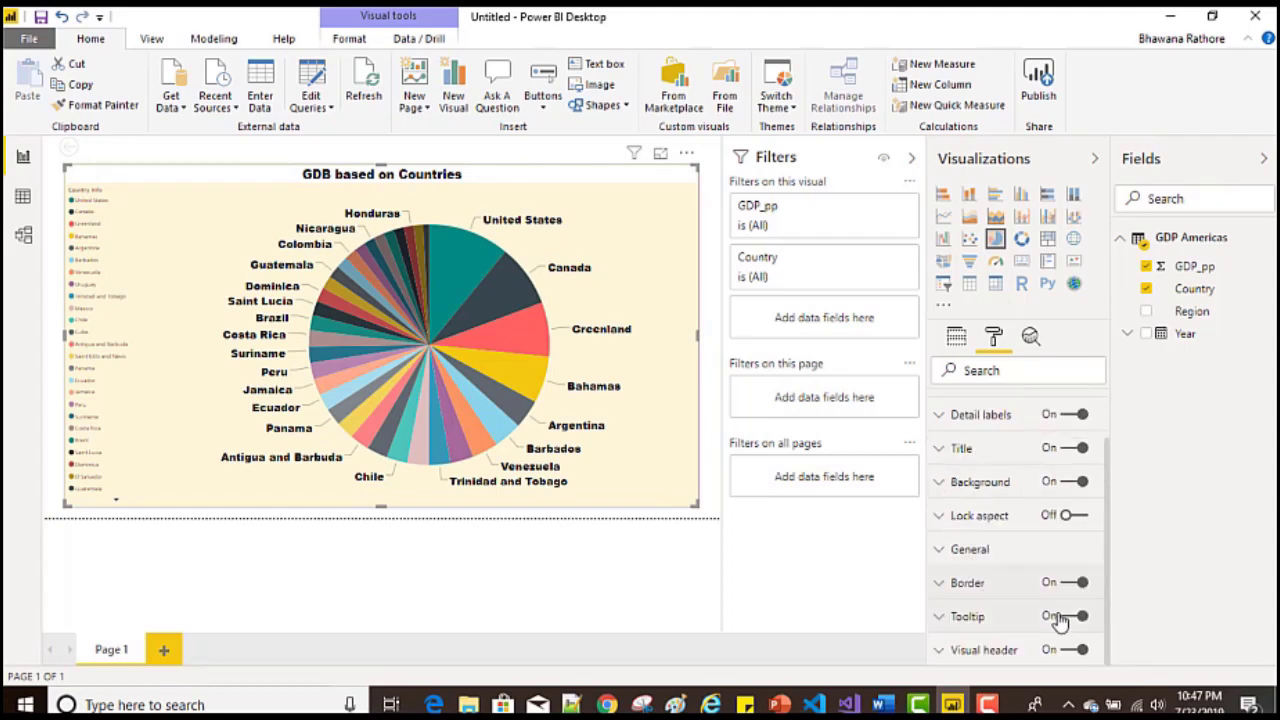
Step: Set the chart's tooltip type to Report page with the page on Auto, and collapse the tooltip settings
{"action": "left_click", "coordinate": [948, 622]}
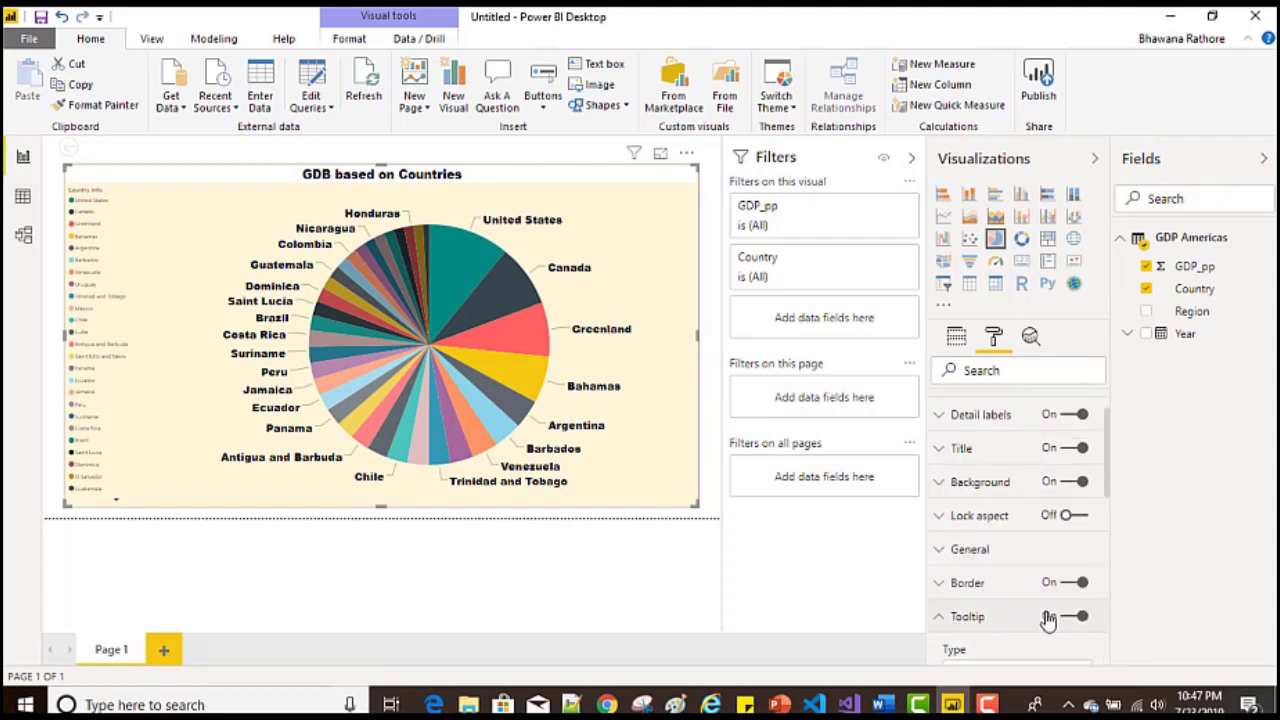
{"action": "scroll", "coordinate": [1048, 614], "scroll_direction": "down", "scroll_amount": 2}
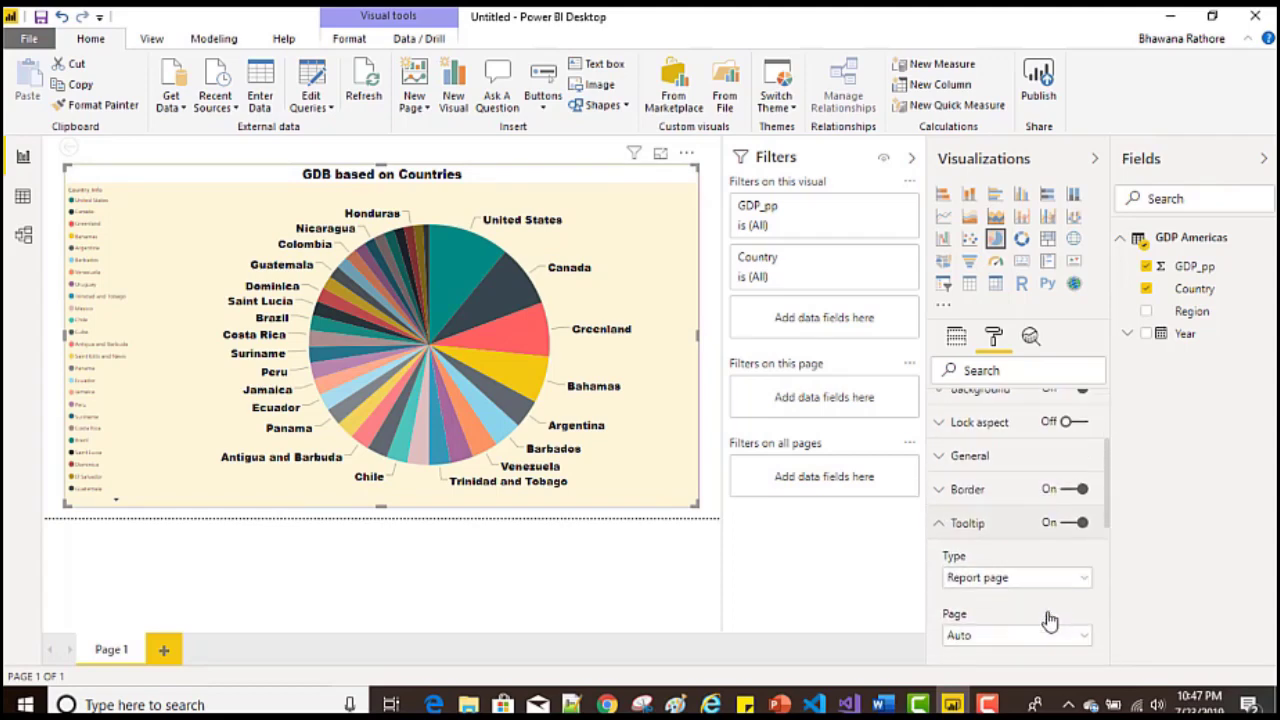
{"action": "left_click", "coordinate": [997, 579]}
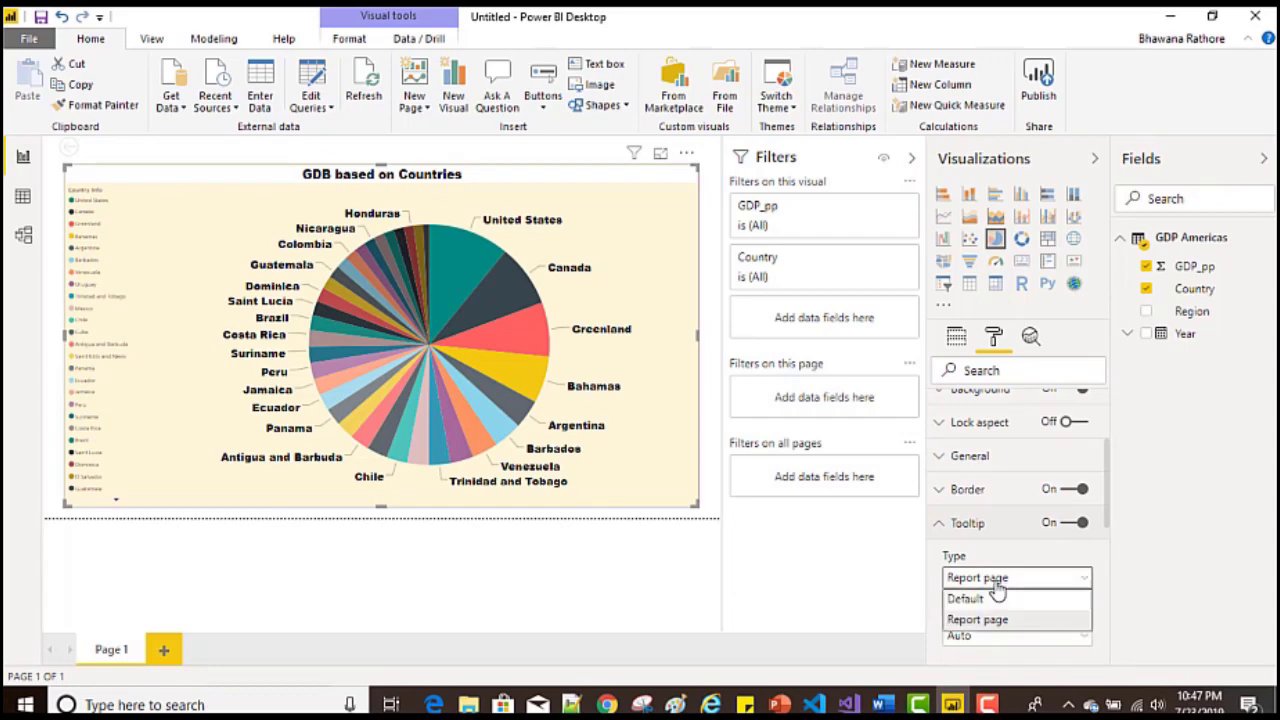
{"action": "left_click", "coordinate": [997, 620]}
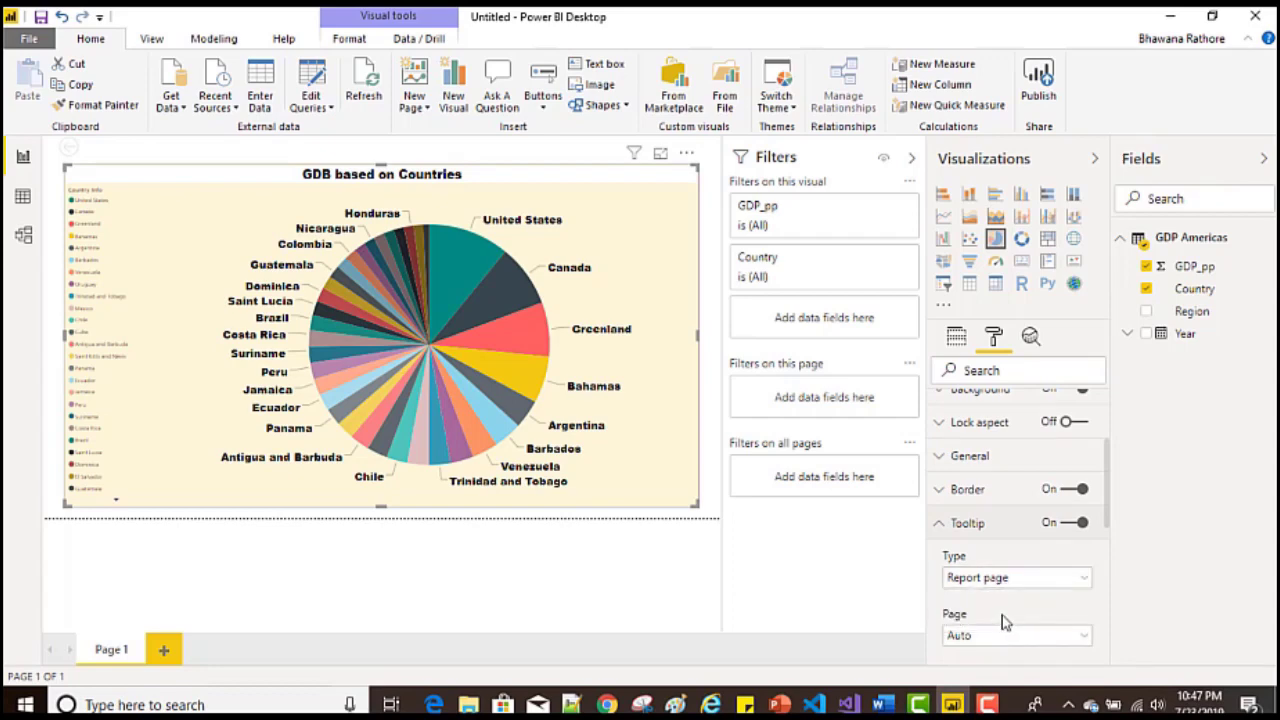
{"action": "scroll", "coordinate": [1005, 620], "scroll_direction": "down", "scroll_amount": 2}
{"action": "left_click", "coordinate": [994, 544]}
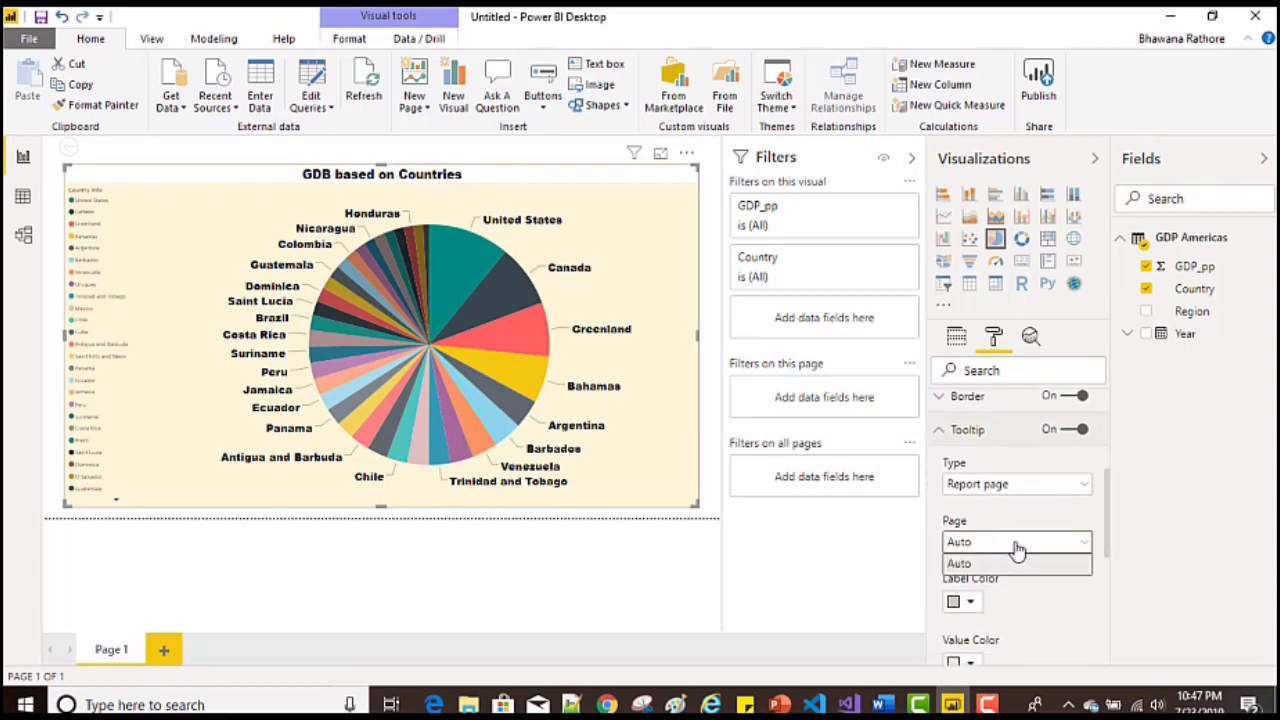
{"action": "left_click", "coordinate": [988, 554]}
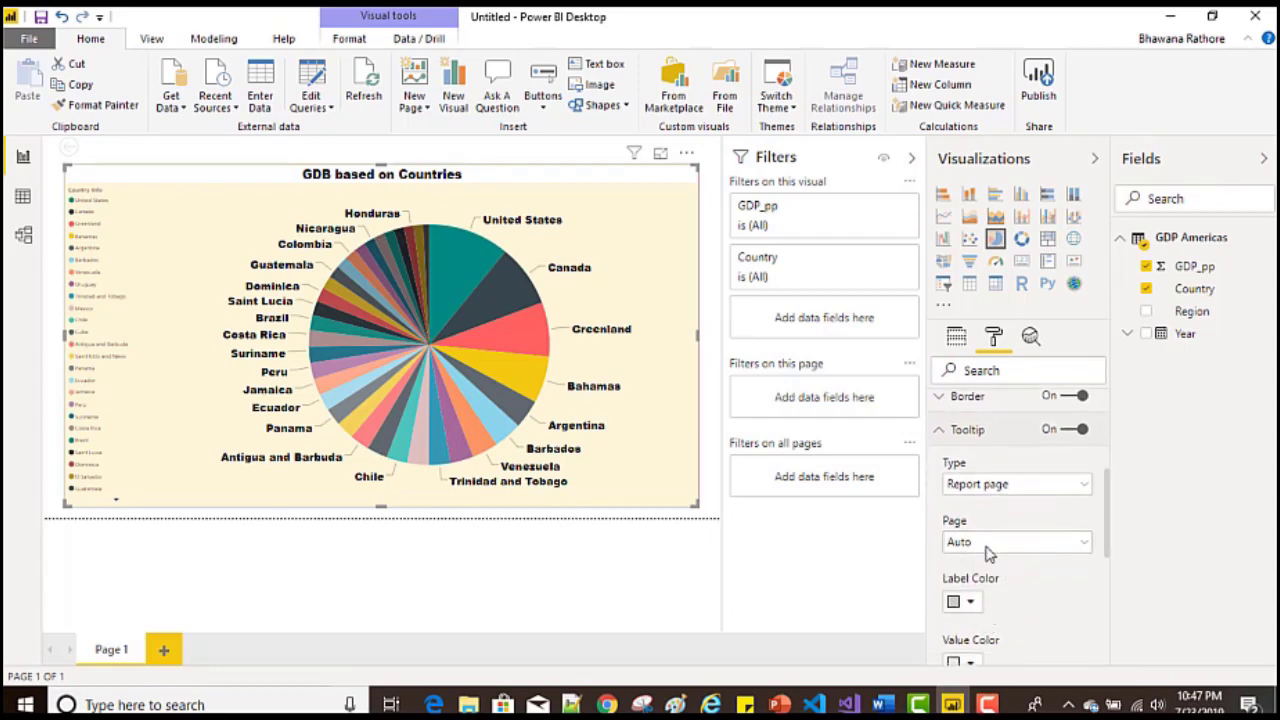
{"action": "left_click", "coordinate": [941, 437]}
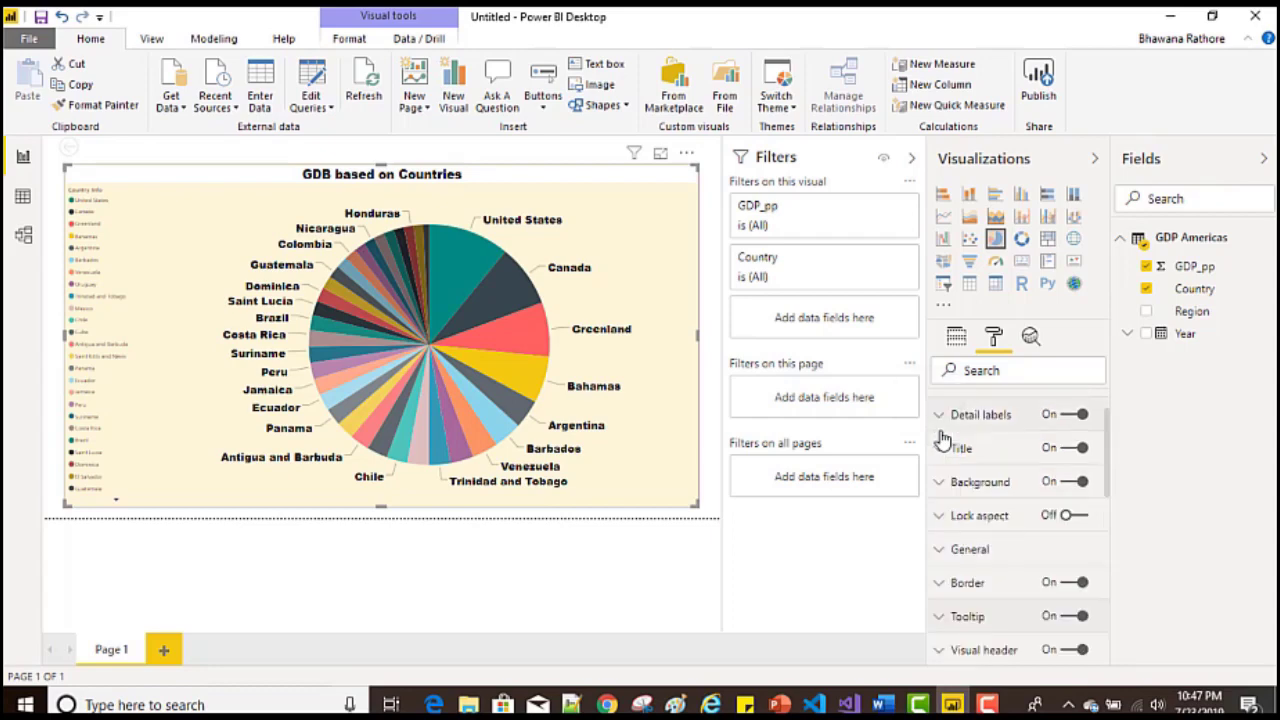
Step: Set the background and border colors of the chart's visual header to light orange
{"action": "left_click", "coordinate": [939, 652]}
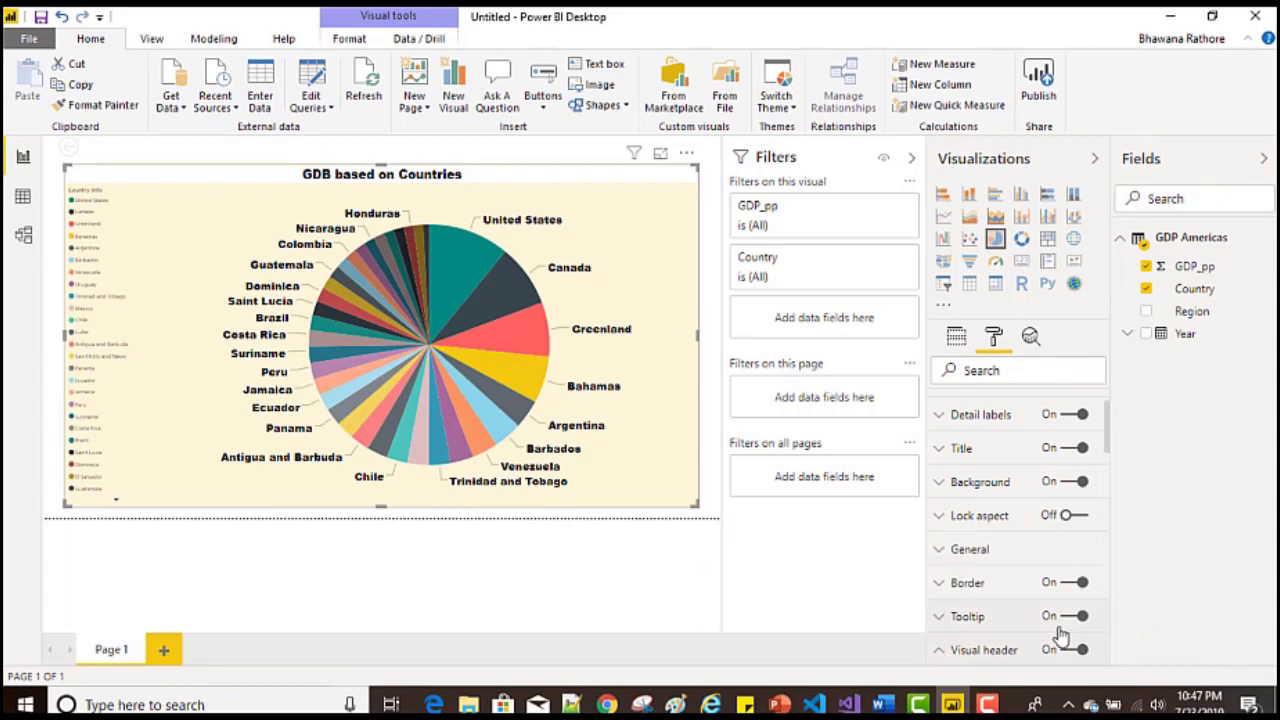
{"action": "scroll", "coordinate": [1040, 640], "scroll_direction": "down", "scroll_amount": 5}
{"action": "scroll", "coordinate": [1052, 550], "scroll_direction": "up", "scroll_amount": 3}
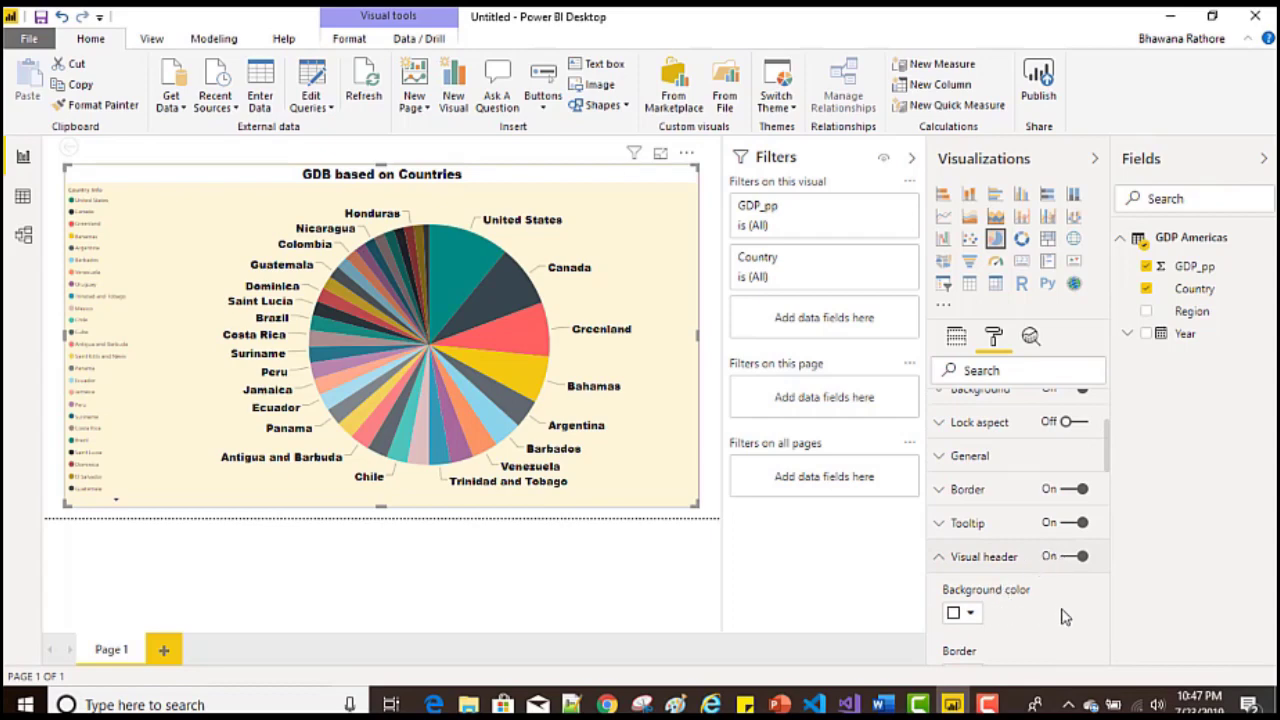
{"action": "scroll", "coordinate": [1066, 614], "scroll_direction": "down", "scroll_amount": 1}
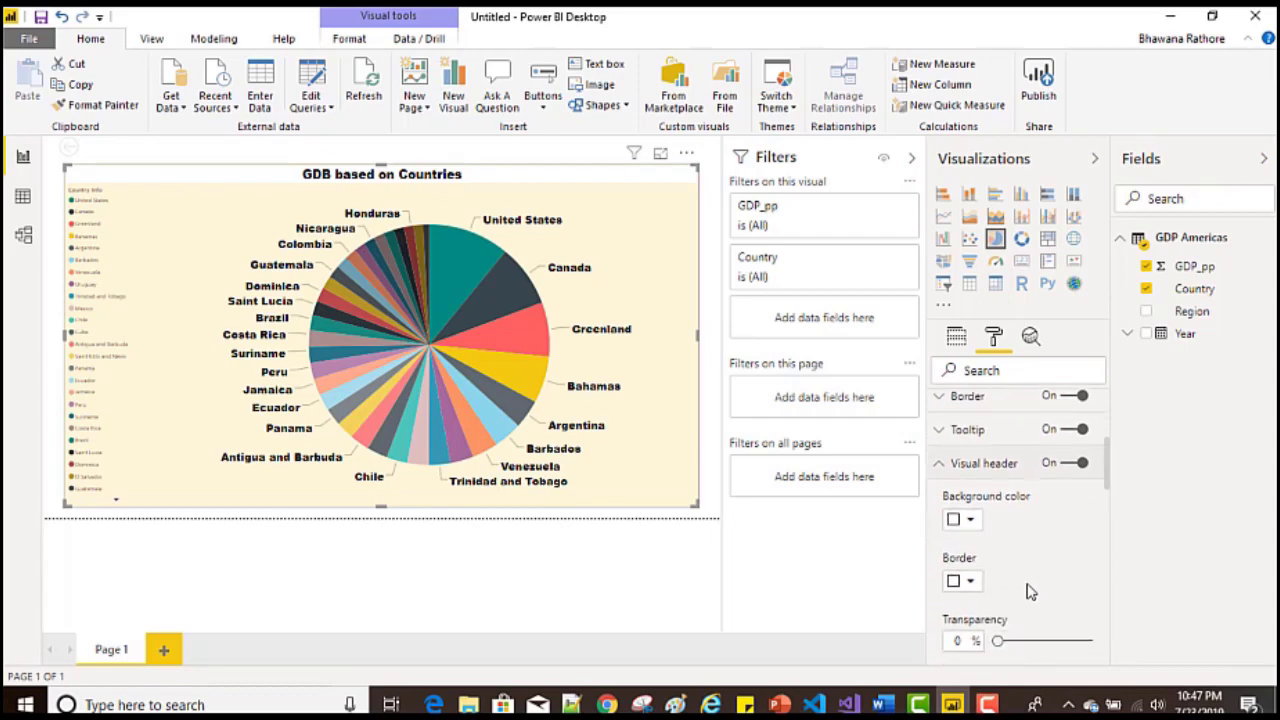
{"action": "left_click", "coordinate": [966, 520]}
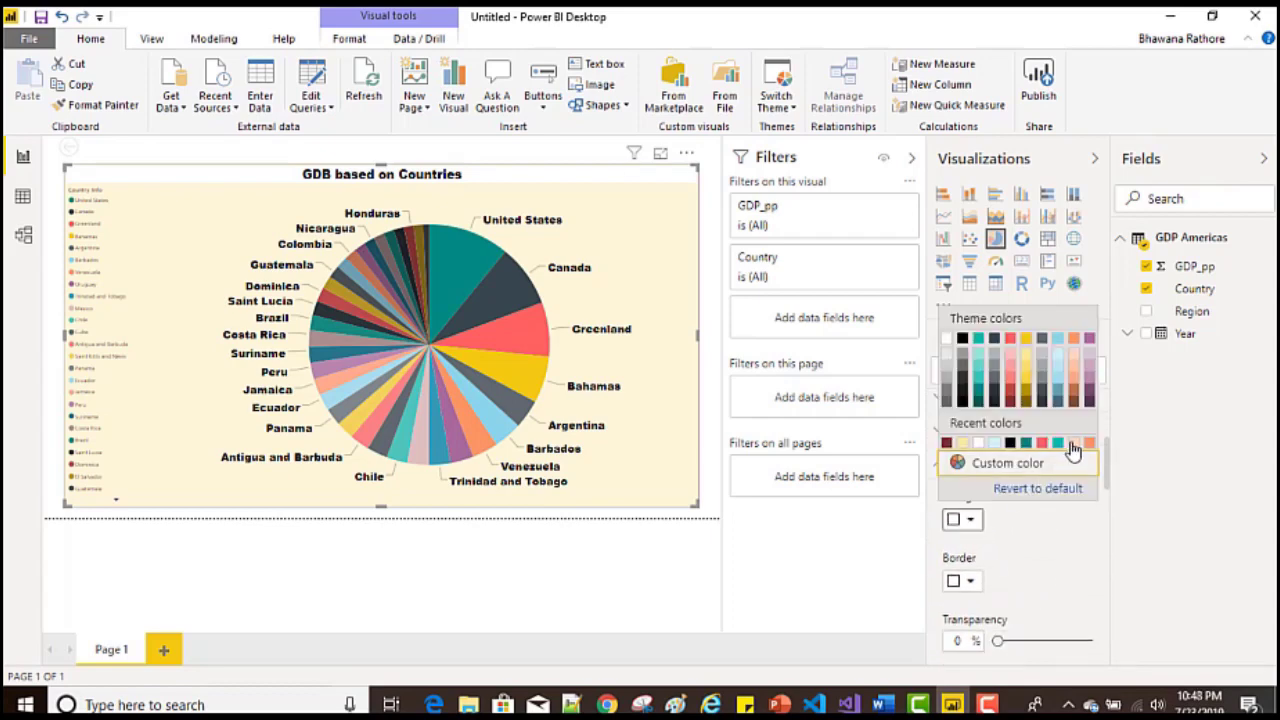
{"action": "left_click", "coordinate": [1073, 443]}
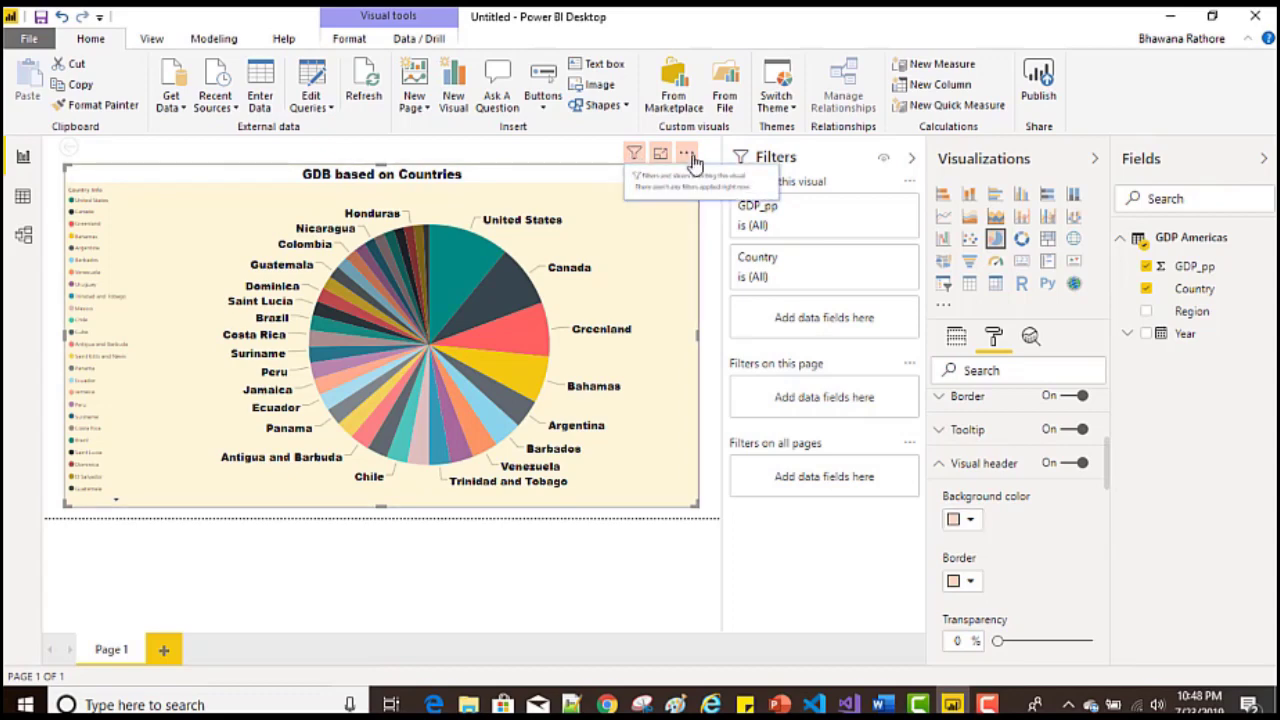
Step: Change the visual header's background color to white and collapse the visual header settings
{"action": "left_click", "coordinate": [970, 520]}
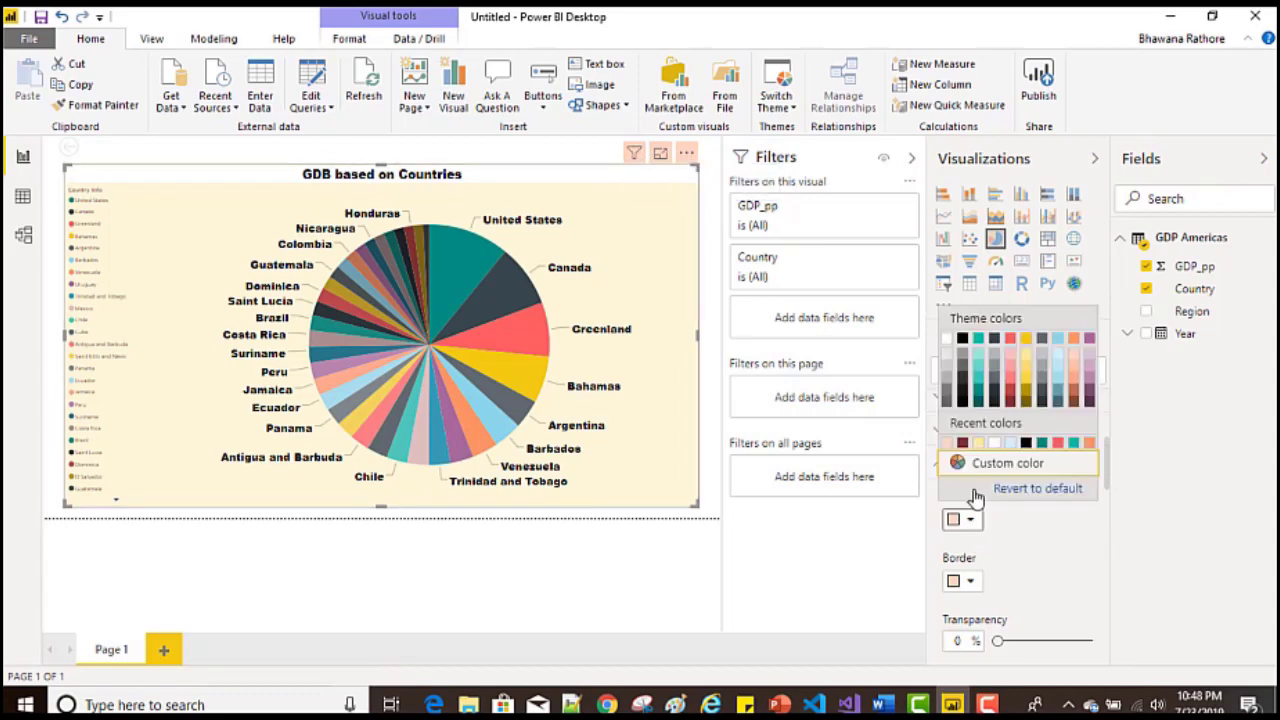
{"action": "left_click", "coordinate": [945, 340]}
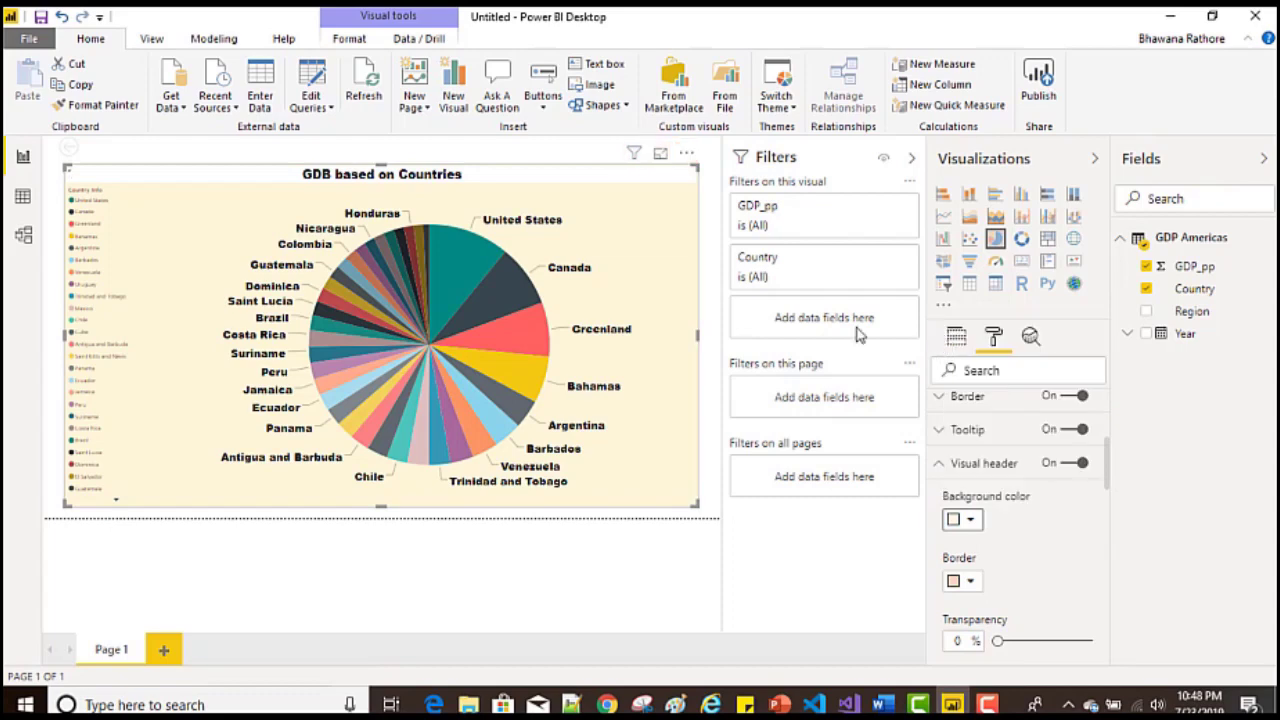
{"action": "left_click", "coordinate": [948, 466]}
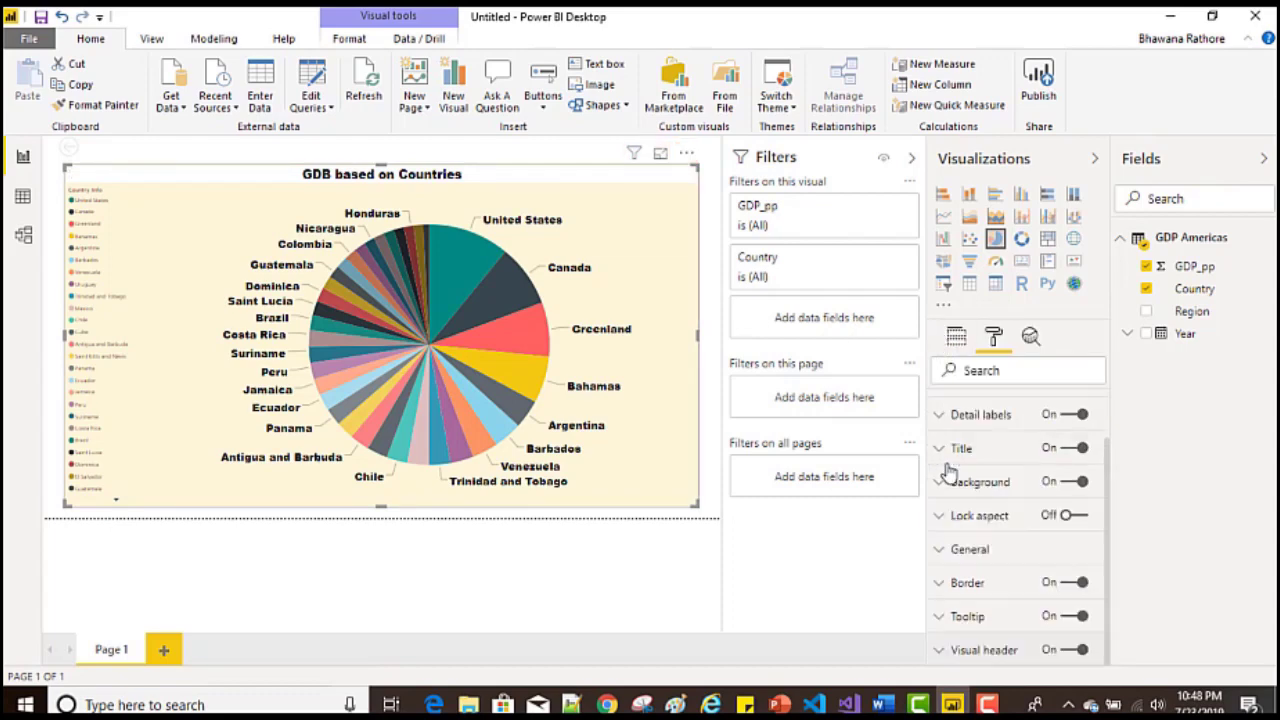
Step: Check the analytics options of the pie chart and the conditions offered by its GDP_pp filter
{"action": "scroll", "coordinate": [1046, 507], "scroll_direction": "up", "scroll_amount": 2}
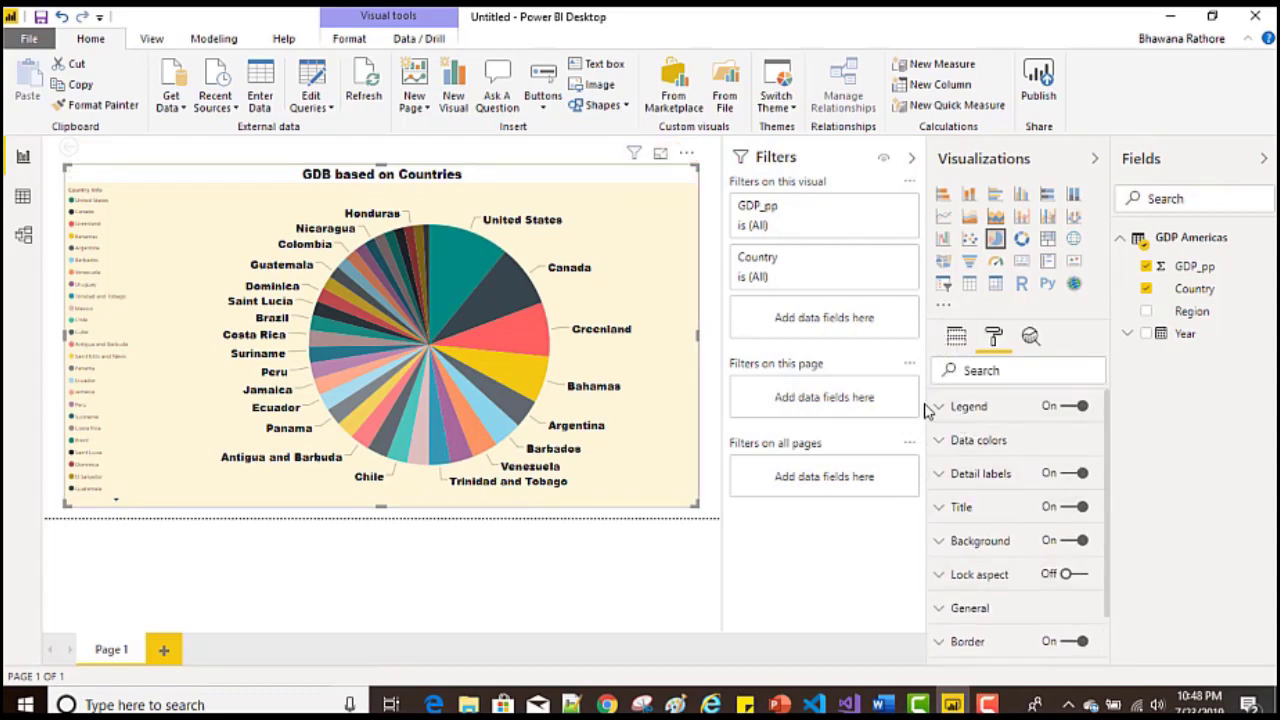
{"action": "left_click", "coordinate": [1030, 341]}
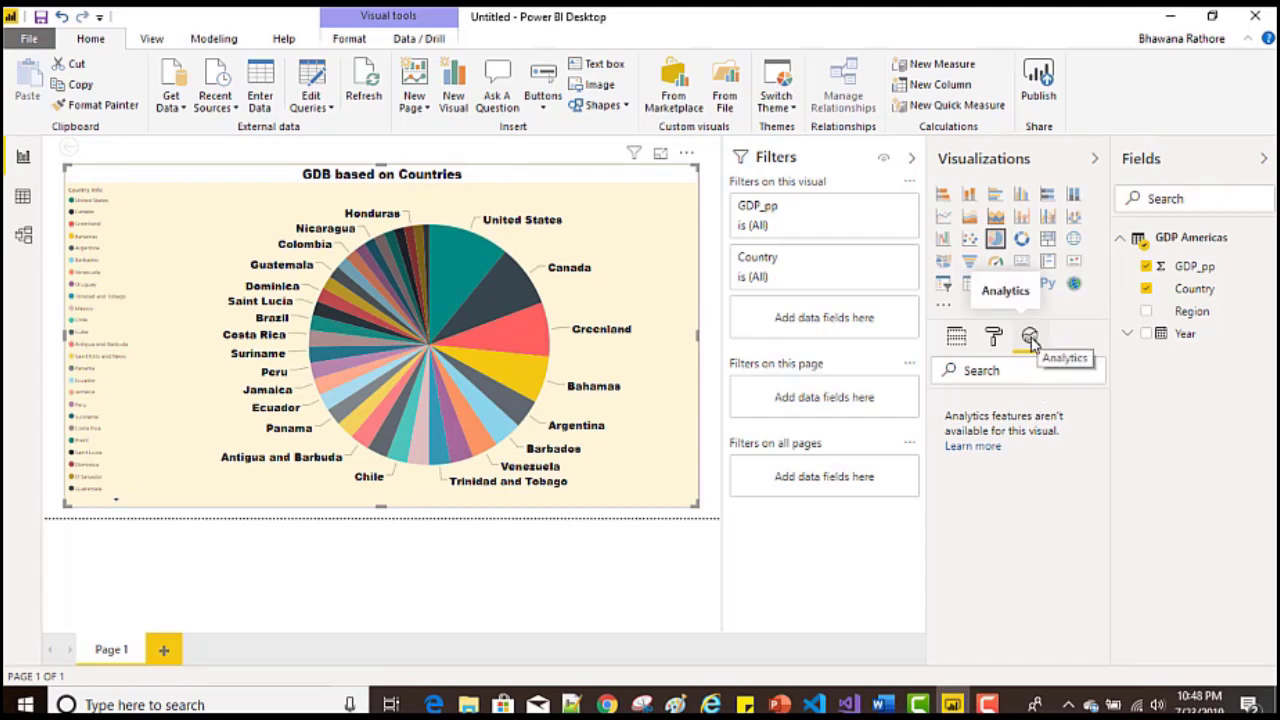
{"action": "left_click", "coordinate": [958, 340]}
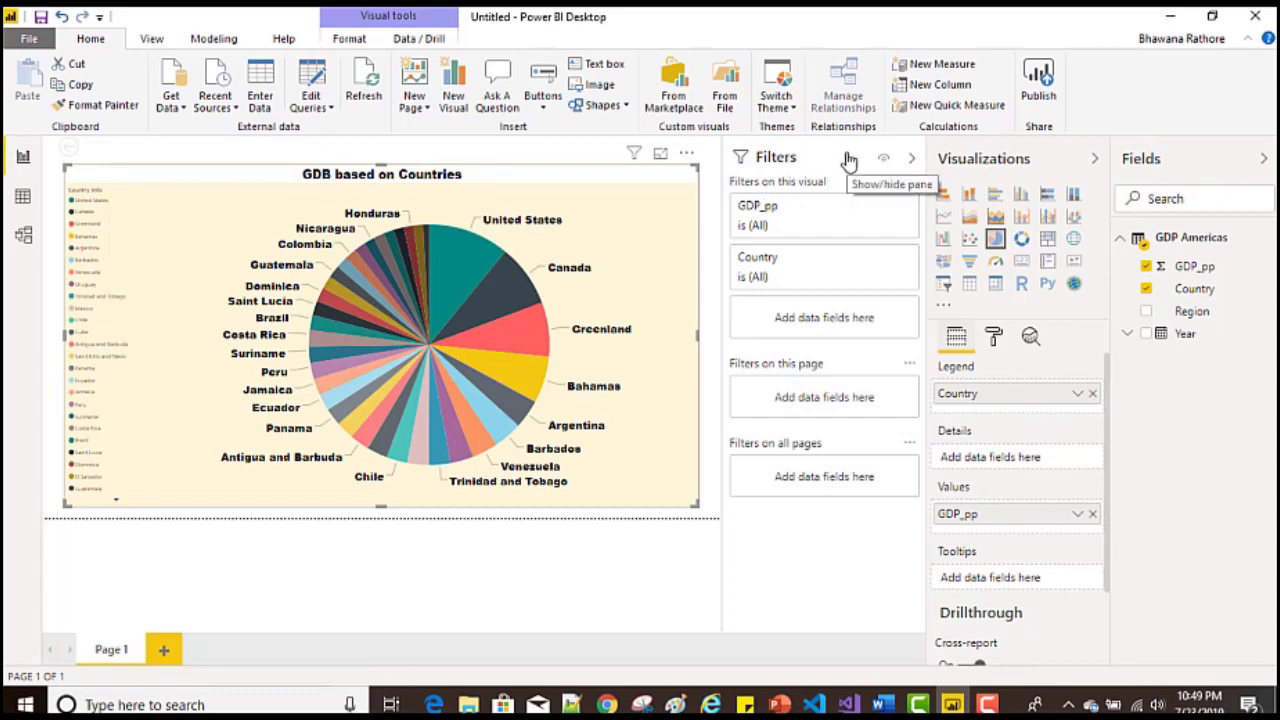
{"action": "left_click", "coordinate": [860, 228]}
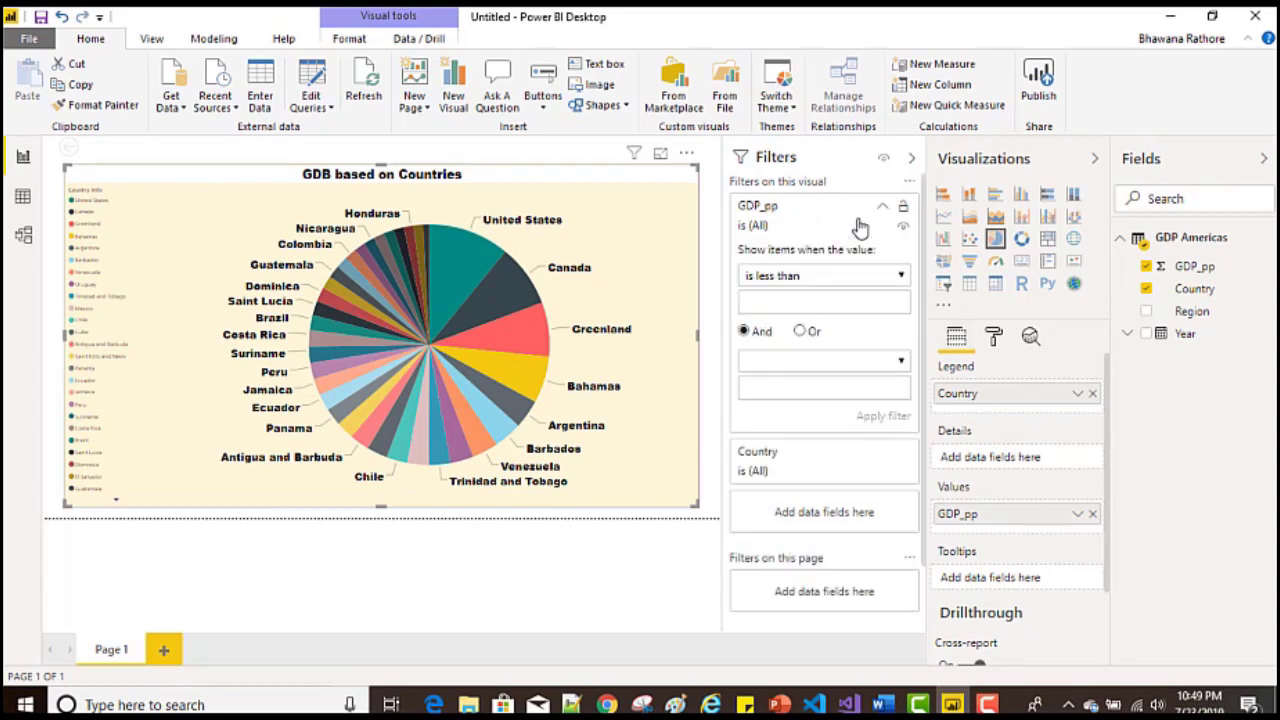
{"action": "left_click", "coordinate": [860, 228]}
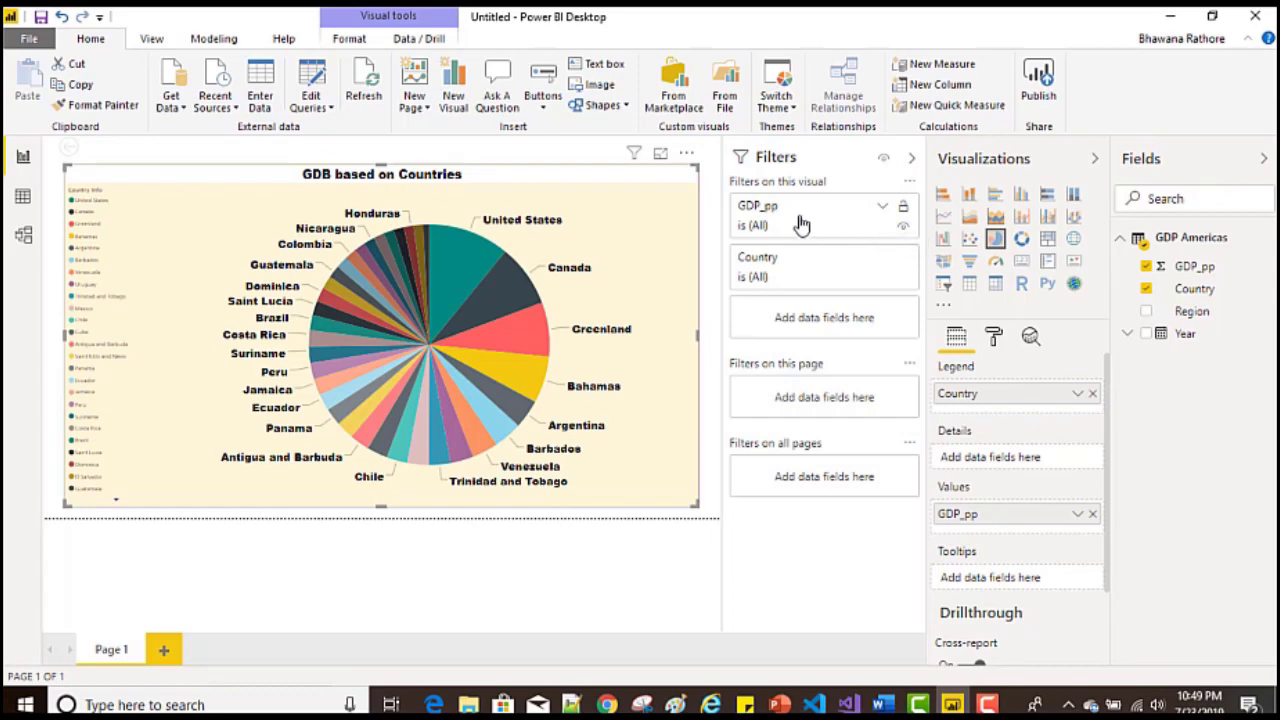
Step: Filter the chart's Country field to Antigua and Barbuda, Argentina, Bahamas, Barbados, Belize and Bolivia
{"action": "left_click", "coordinate": [882, 262]}
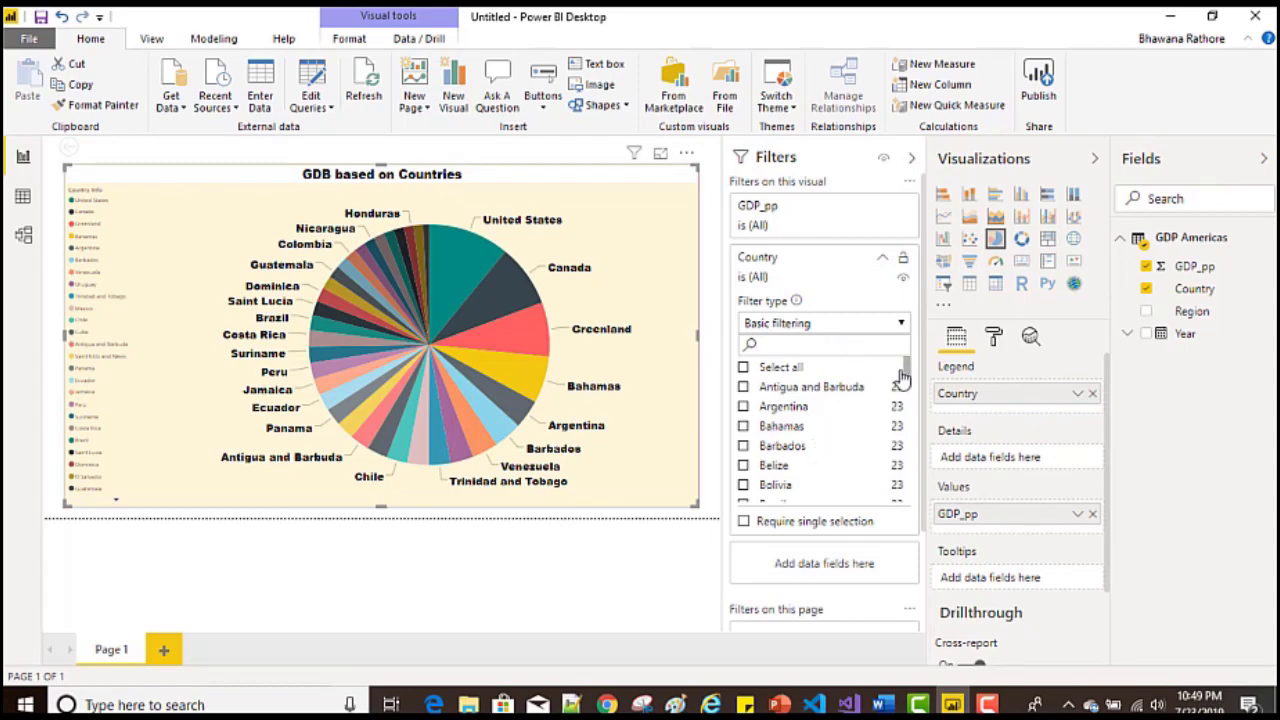
{"action": "left_click", "coordinate": [743, 387]}
{"action": "left_click", "coordinate": [743, 406]}
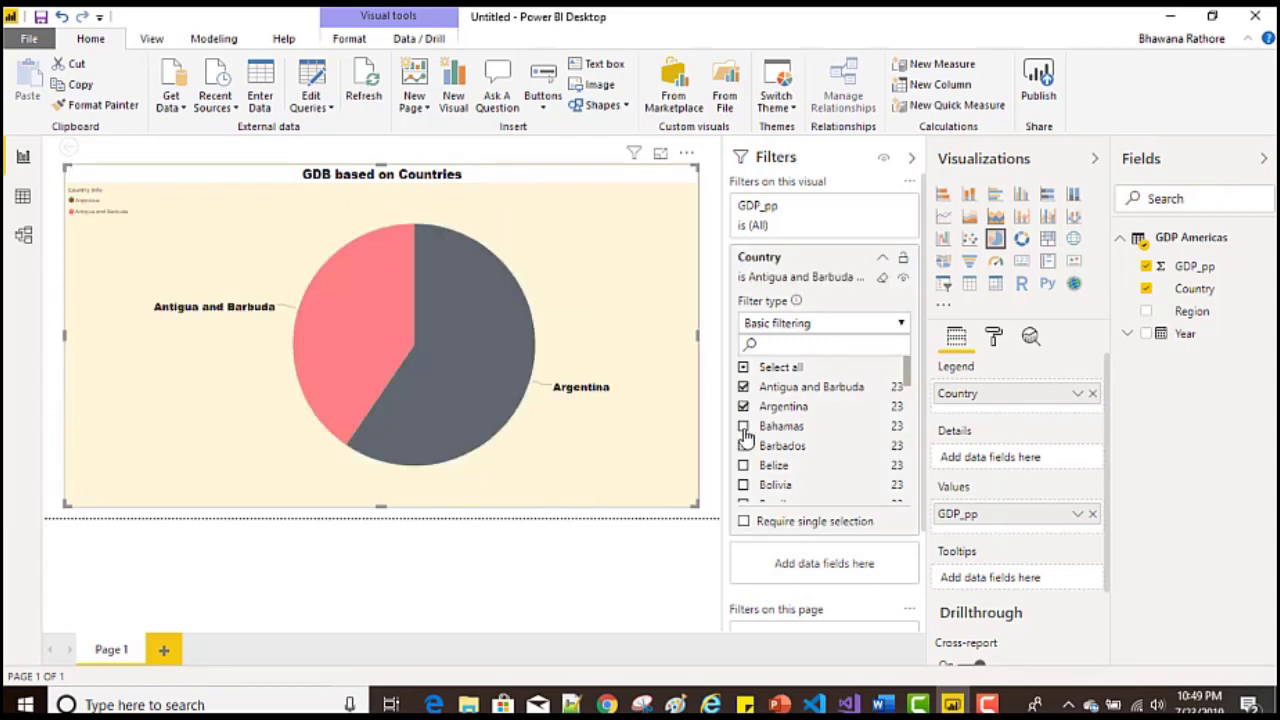
{"action": "left_click", "coordinate": [743, 426]}
{"action": "left_click", "coordinate": [743, 446]}
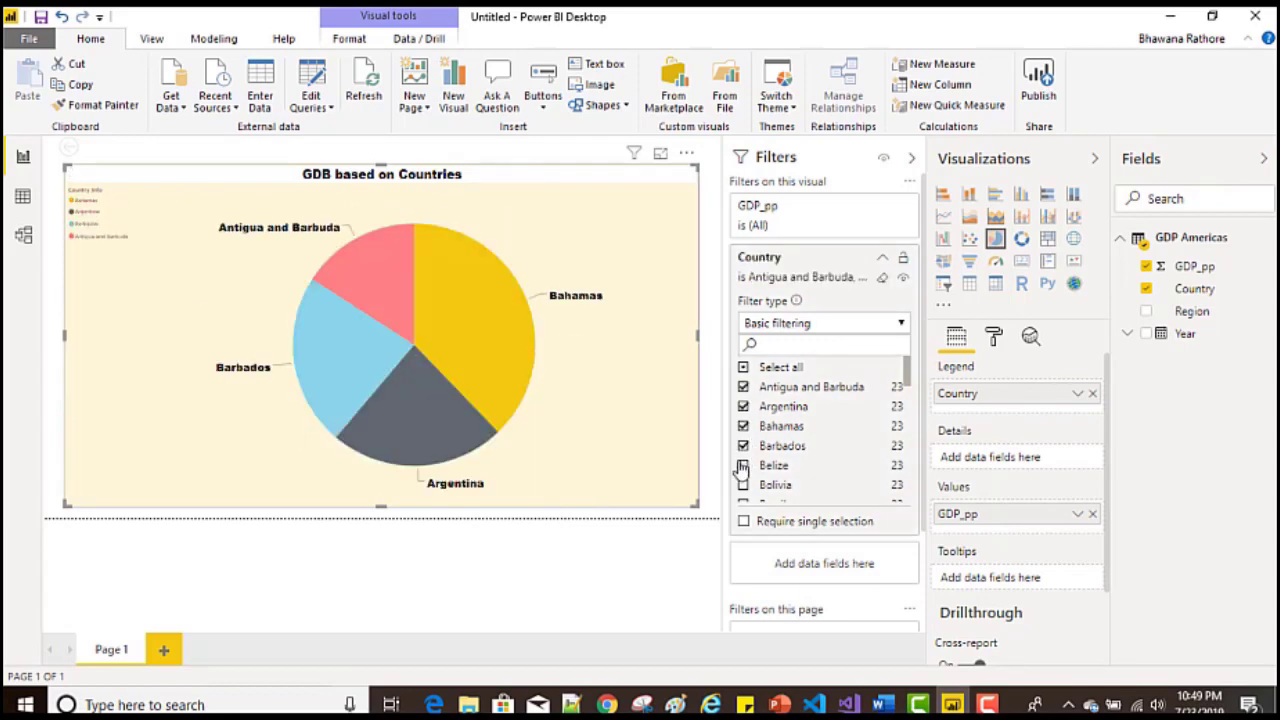
{"action": "left_click", "coordinate": [743, 465]}
{"action": "left_click", "coordinate": [743, 485]}
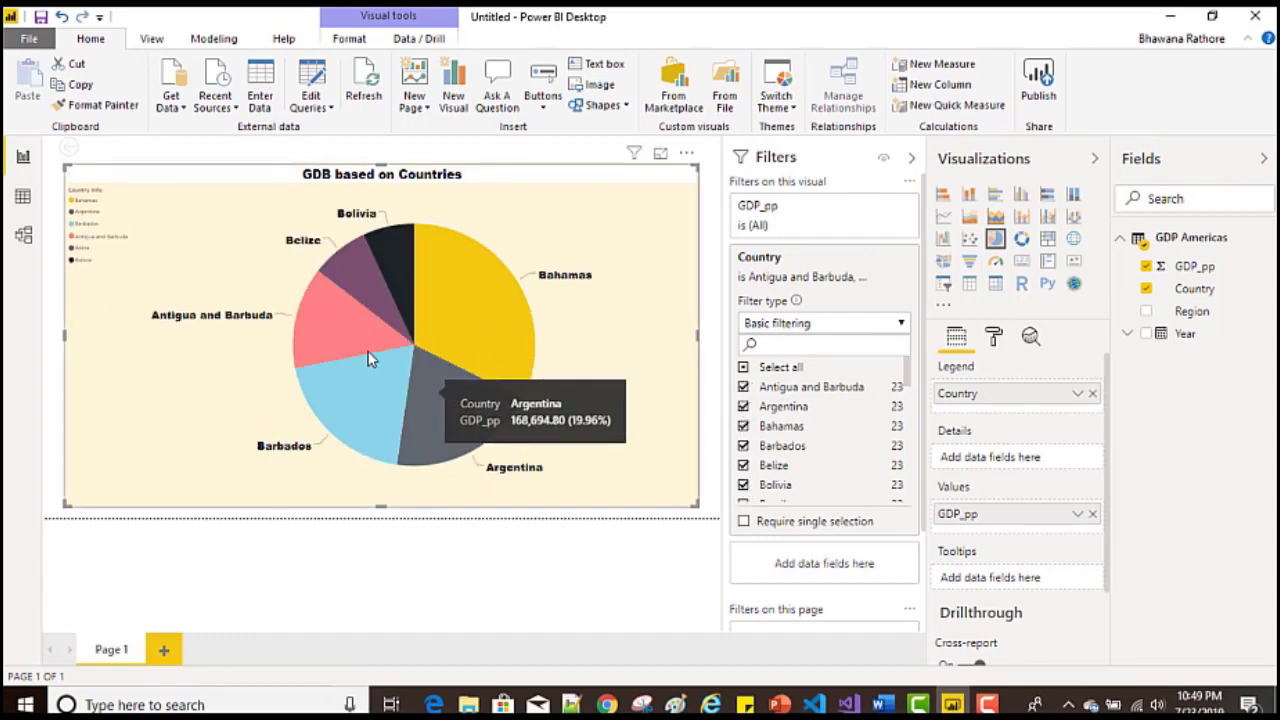
Step: Clear all selected countries, from Antigua and Barbuda to Bolivia, from the chart's Country filter
{"action": "left_click", "coordinate": [743, 388]}
{"action": "left_click", "coordinate": [743, 406]}
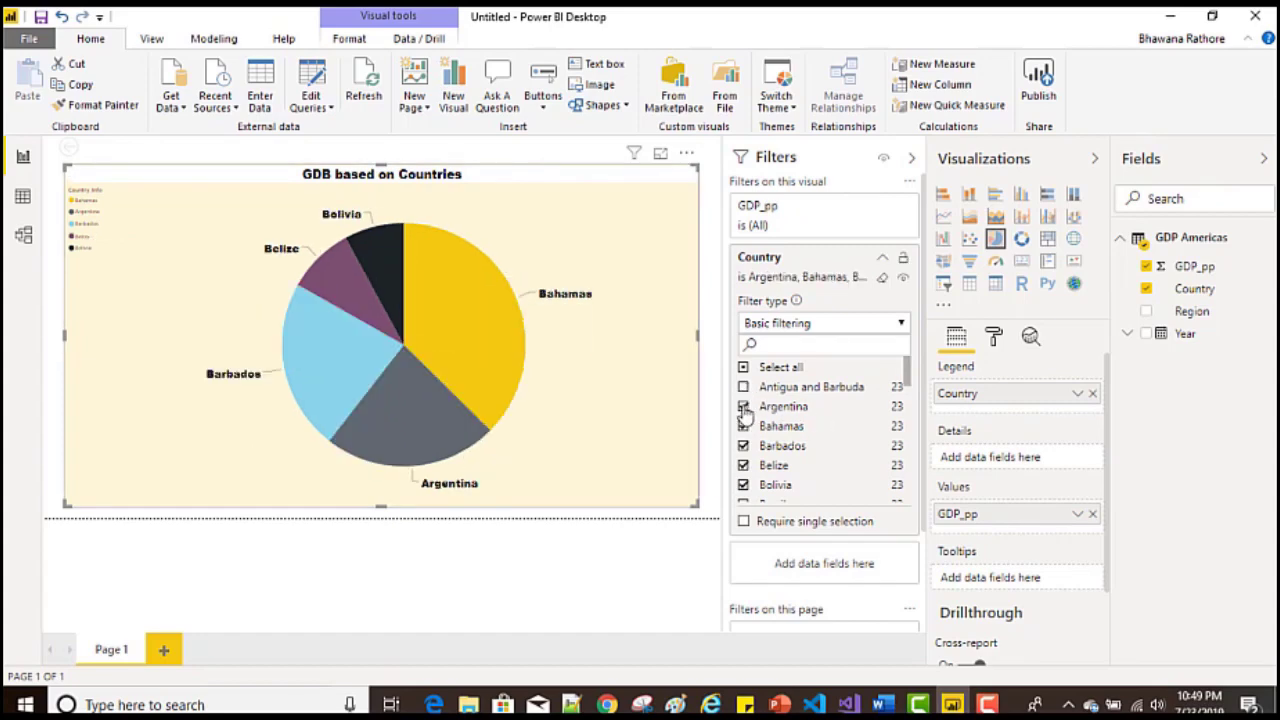
{"action": "left_click", "coordinate": [743, 426]}
{"action": "left_click", "coordinate": [743, 446]}
{"action": "left_click", "coordinate": [743, 465]}
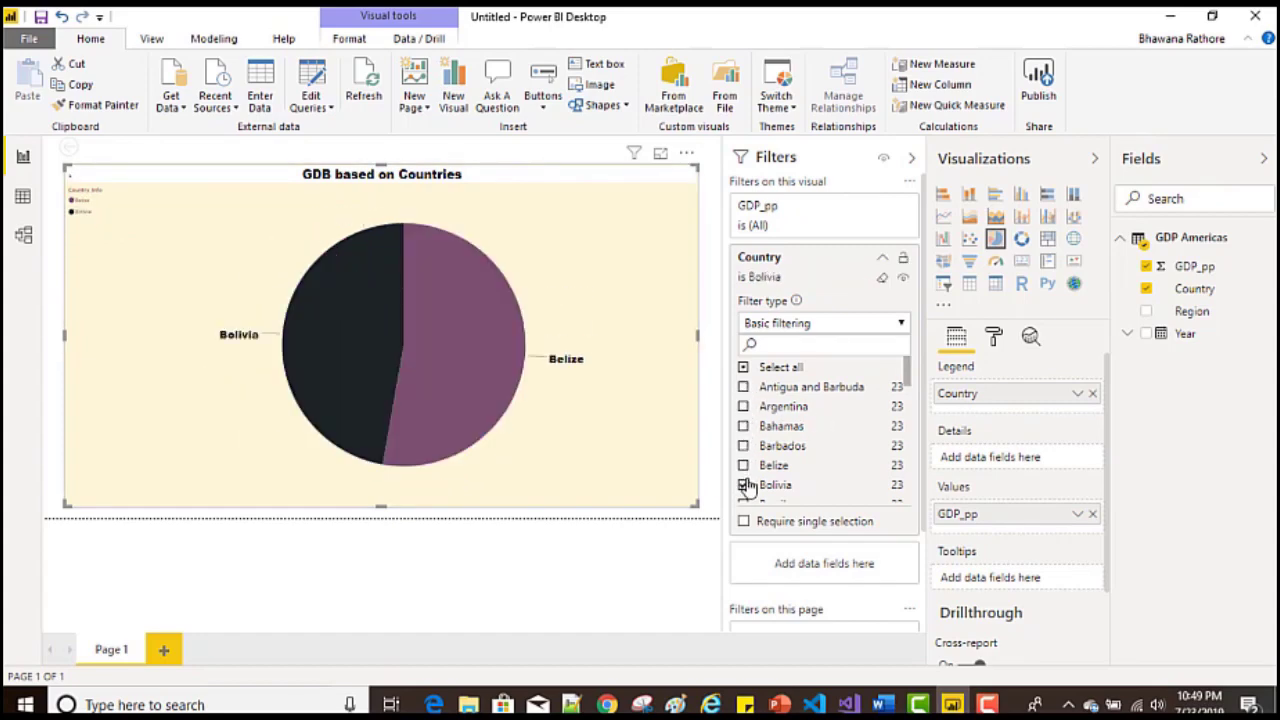
{"action": "left_click", "coordinate": [743, 484]}
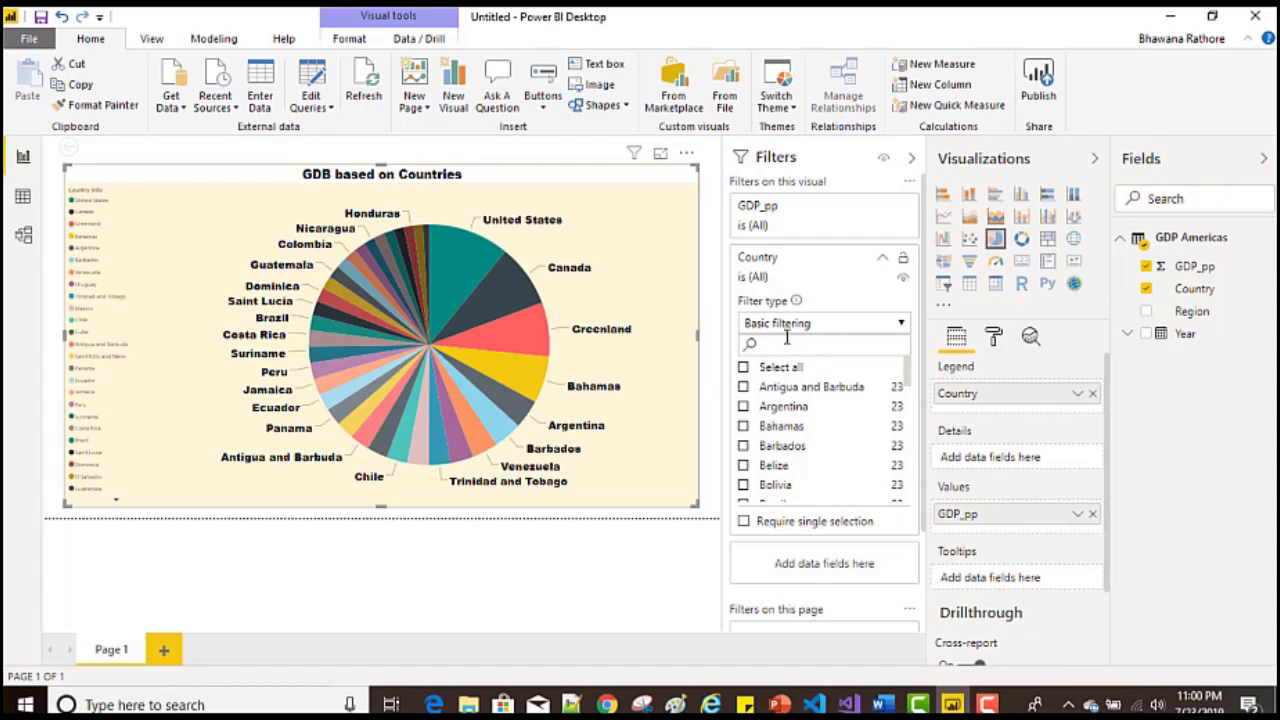
Step: Change the filter type of the chart's Country filter to Advanced filtering
{"action": "left_click", "coordinate": [819, 324]}
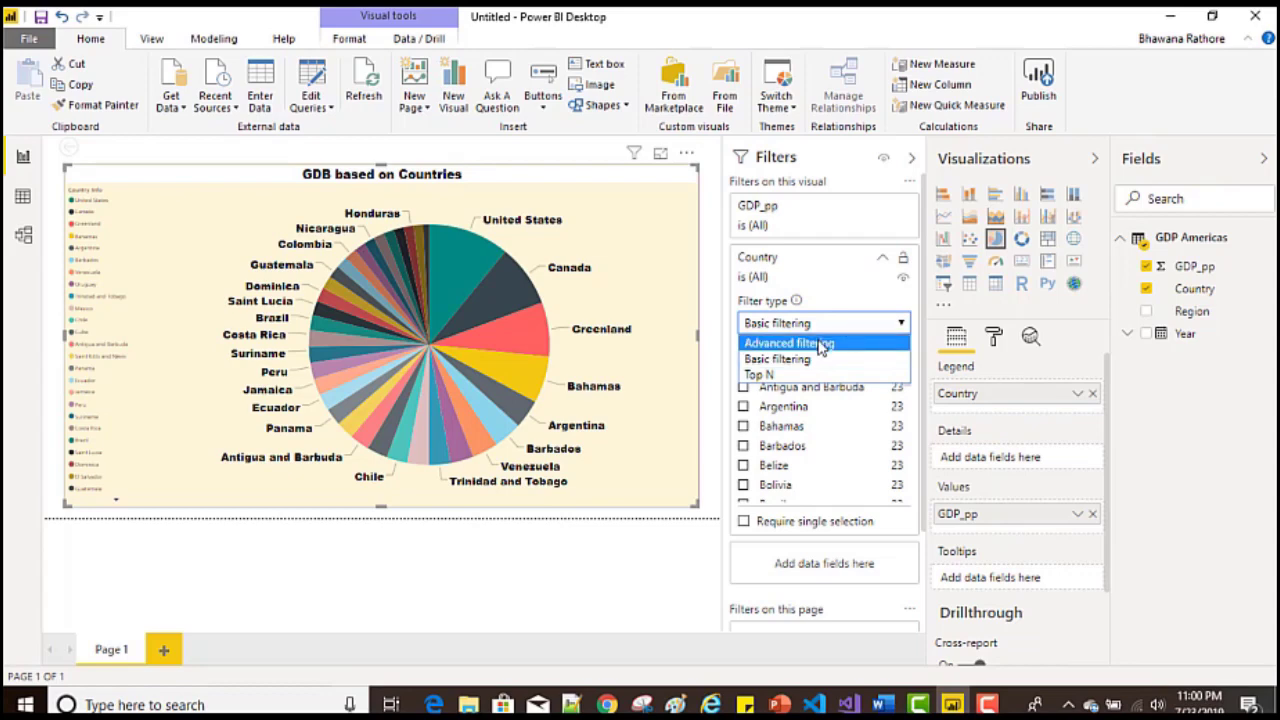
{"action": "left_click", "coordinate": [819, 343]}
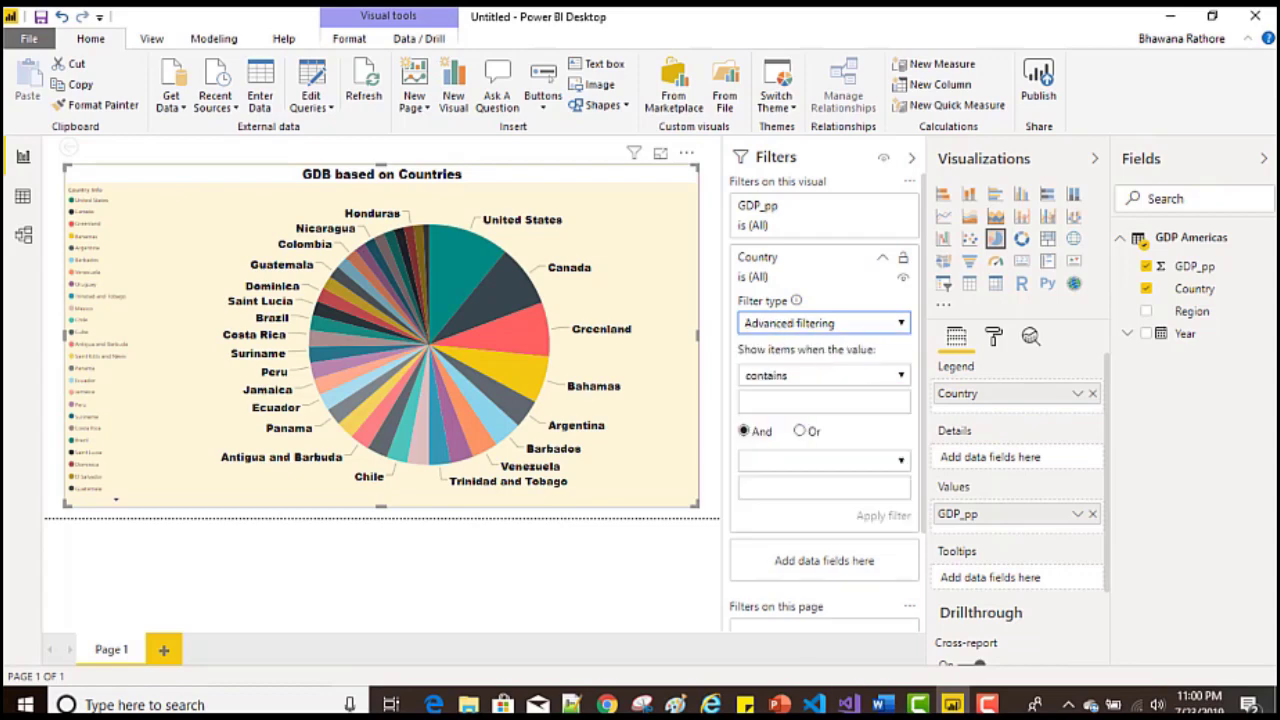
{"action": "left_click", "coordinate": [986, 704]}
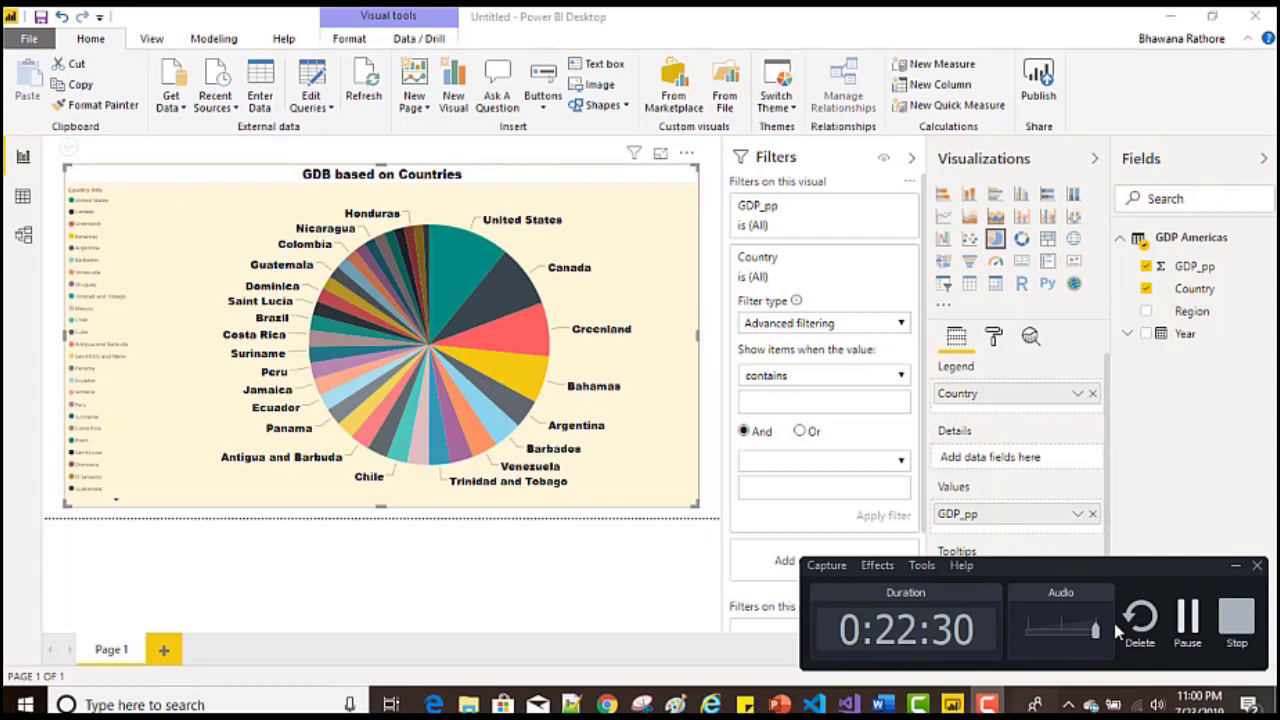
{"action": "left_click", "coordinate": [1187, 617]}
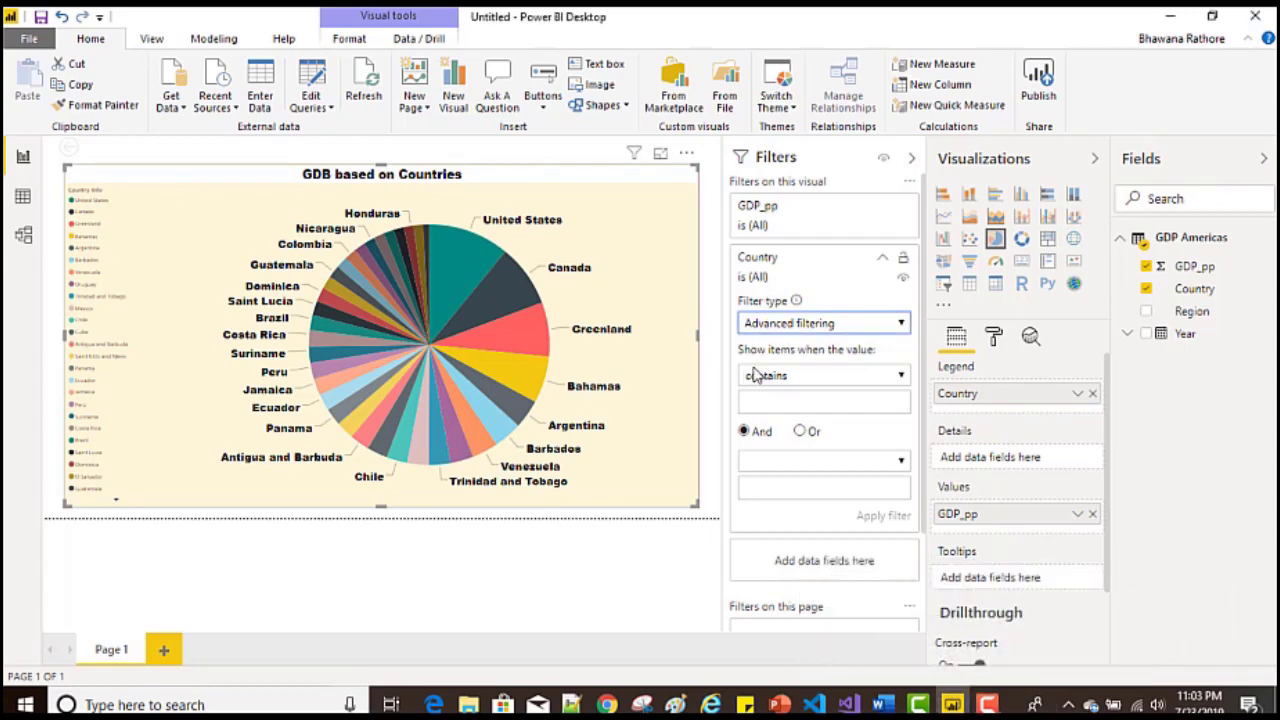
Step: Filter the chart's Country field to values that contain "E" or contain "A" and apply the filter
{"action": "left_click", "coordinate": [803, 380]}
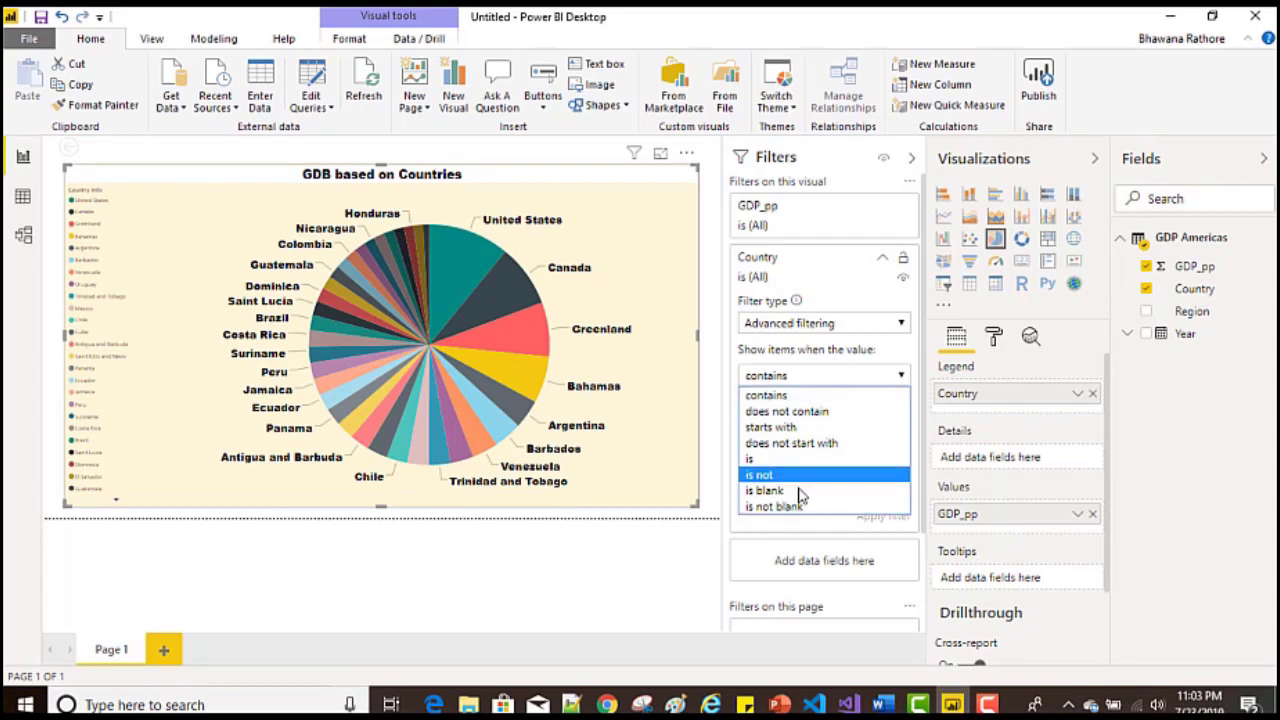
{"action": "left_click", "coordinate": [768, 398]}
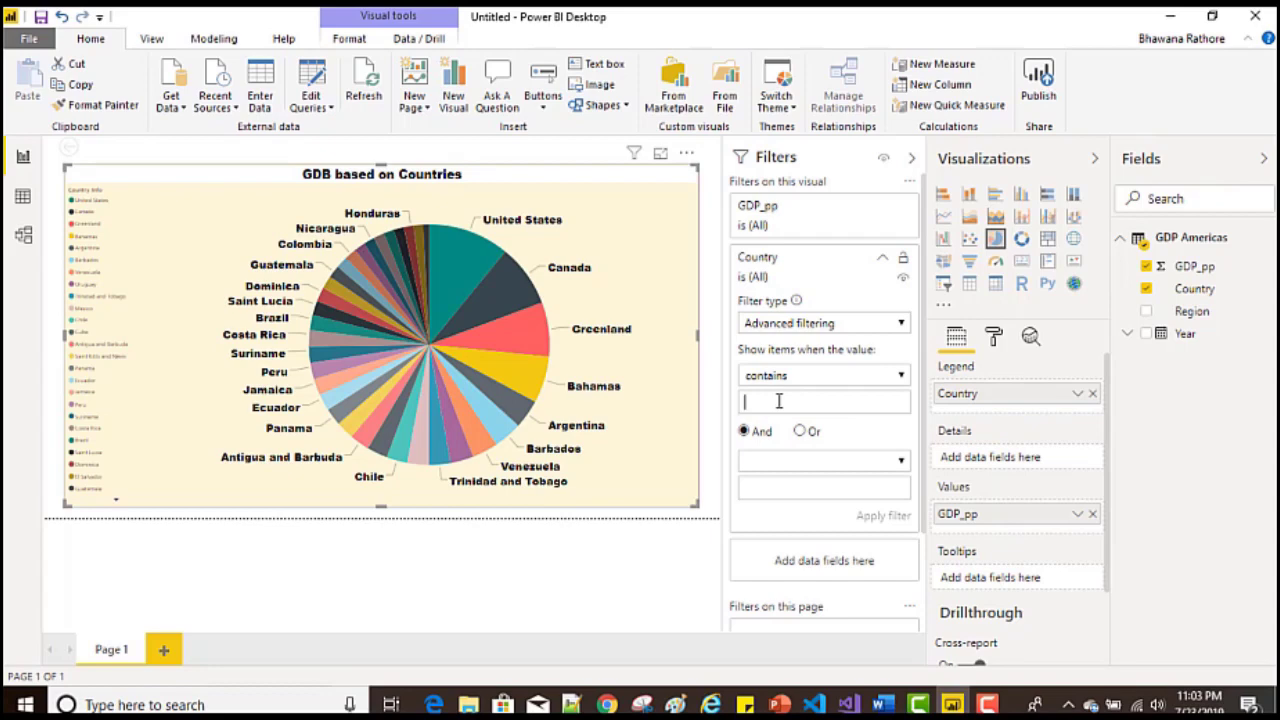
{"action": "type", "text": "E"}
{"action": "left_click", "coordinate": [800, 431]}
{"action": "left_click", "coordinate": [810, 462]}
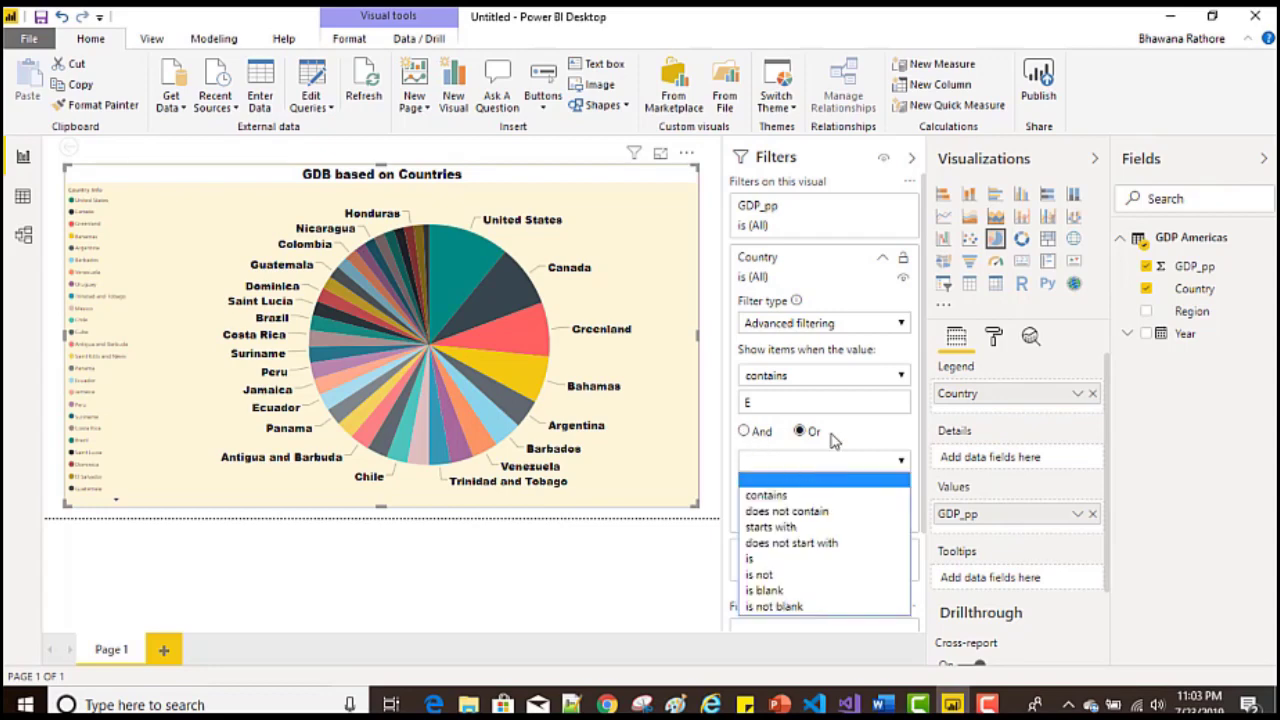
{"action": "left_click", "coordinate": [779, 497]}
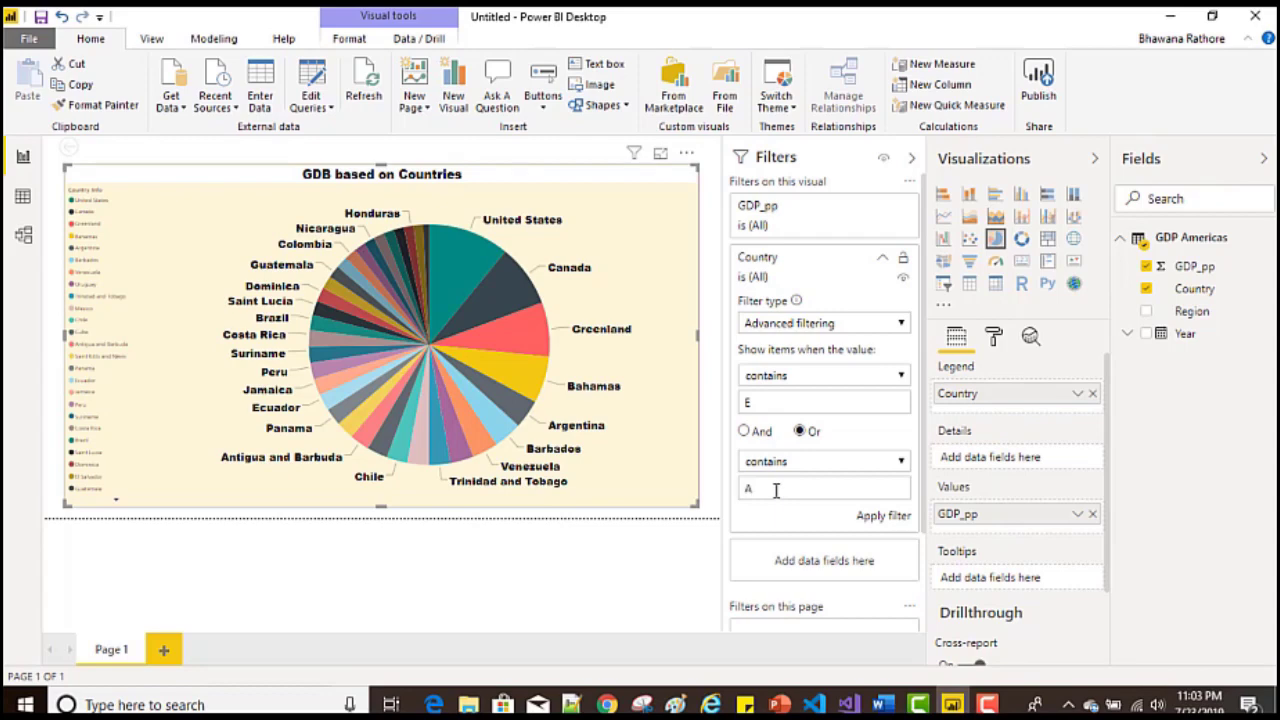
{"action": "left_click", "coordinate": [887, 517]}
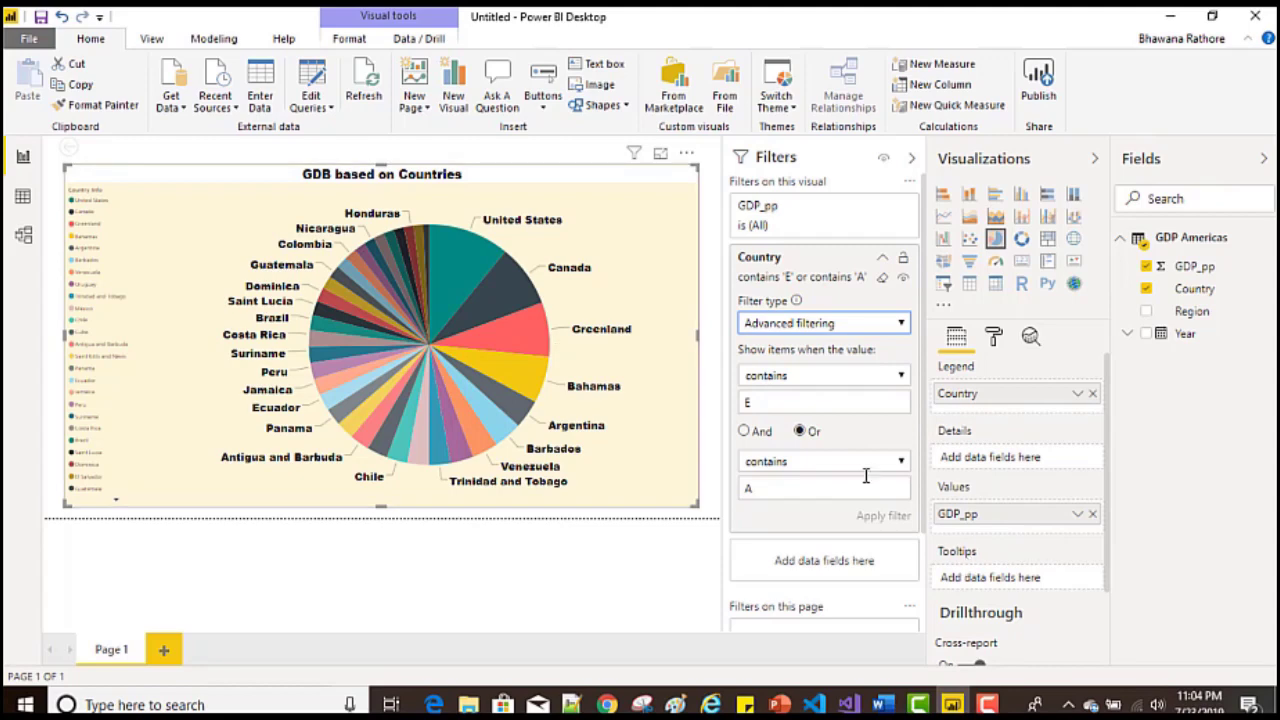
Step: Replace the second Country filter condition's value with "F" and apply the filter
{"action": "left_click_drag", "start_coordinate": [779, 487], "coordinate": [731, 492]}
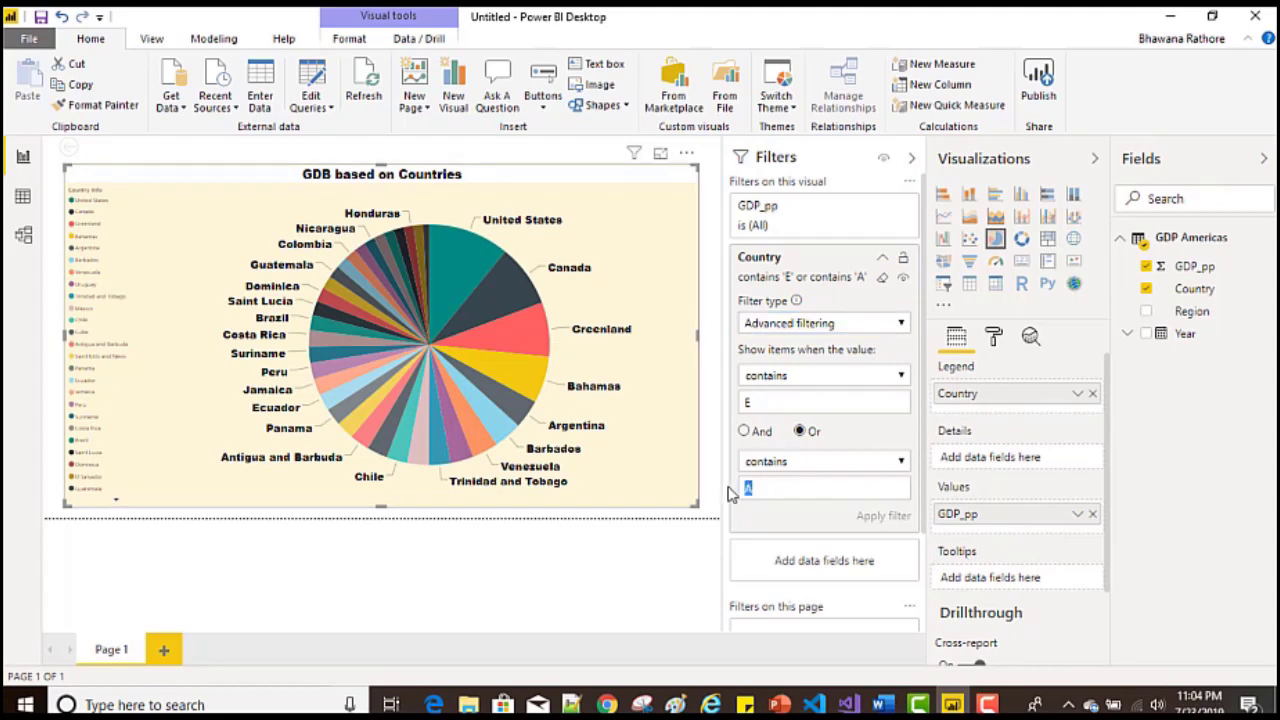
{"action": "type", "text": "F"}
{"action": "left_click", "coordinate": [885, 516]}
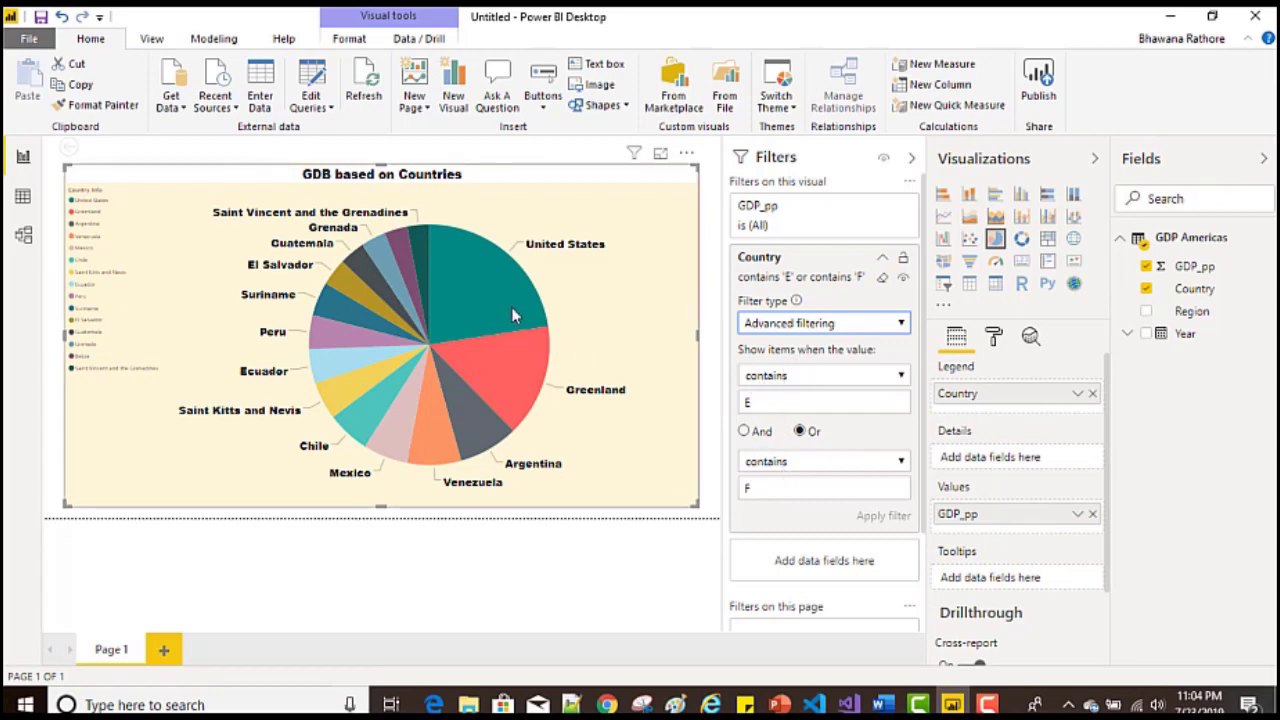
{"action": "mouse_move", "coordinate": [502, 306]}
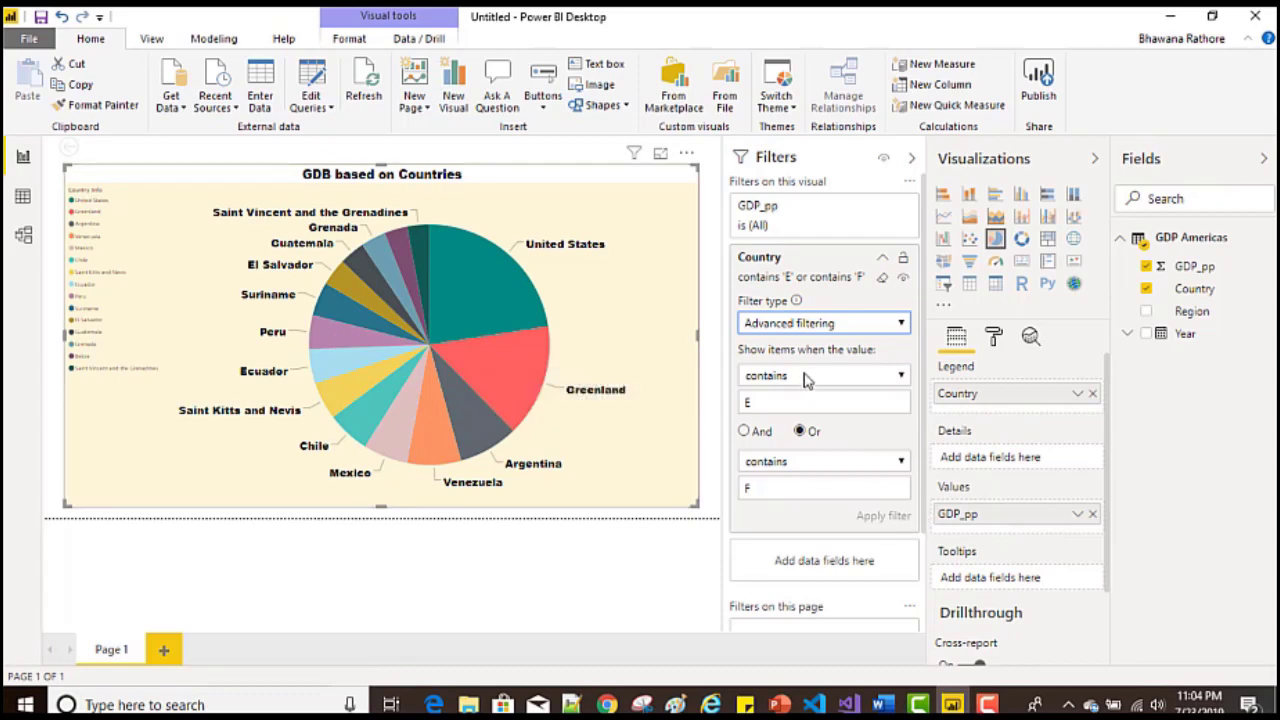
Step: Change the chart's Country filter to Top N, showing the top 20 items by the Country field, and apply it
{"action": "left_click", "coordinate": [801, 323]}
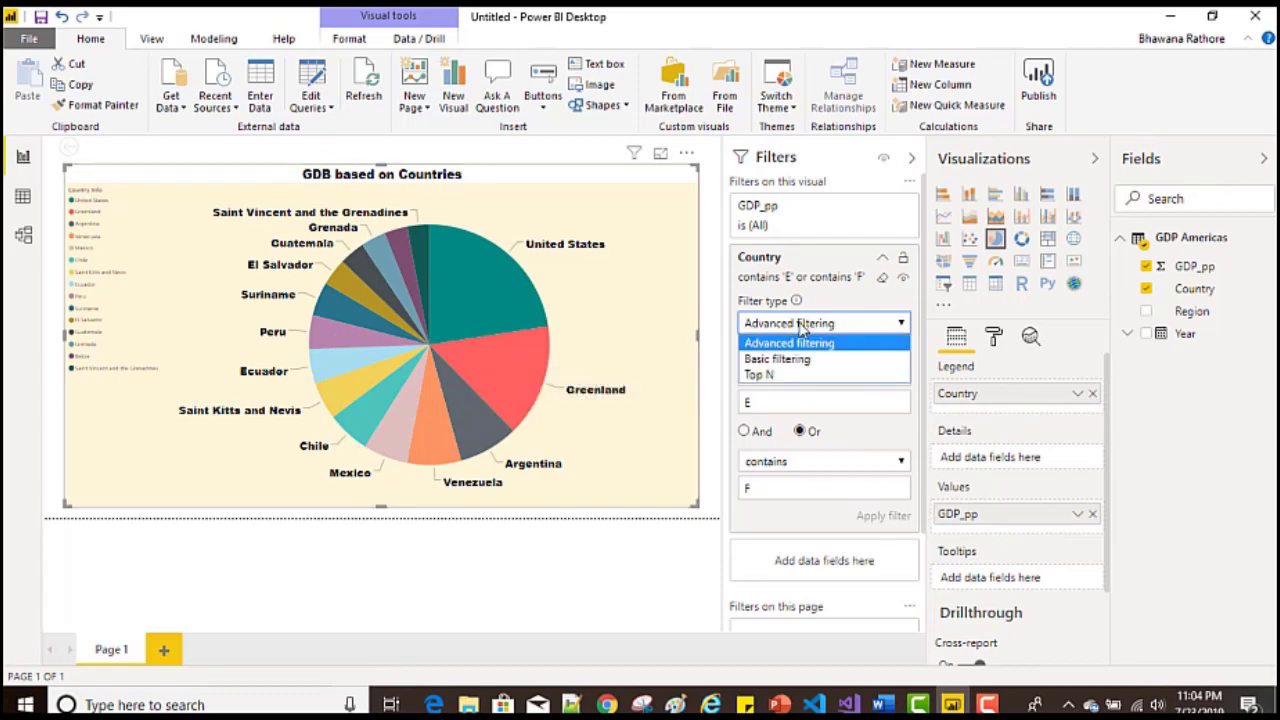
{"action": "left_click", "coordinate": [765, 376]}
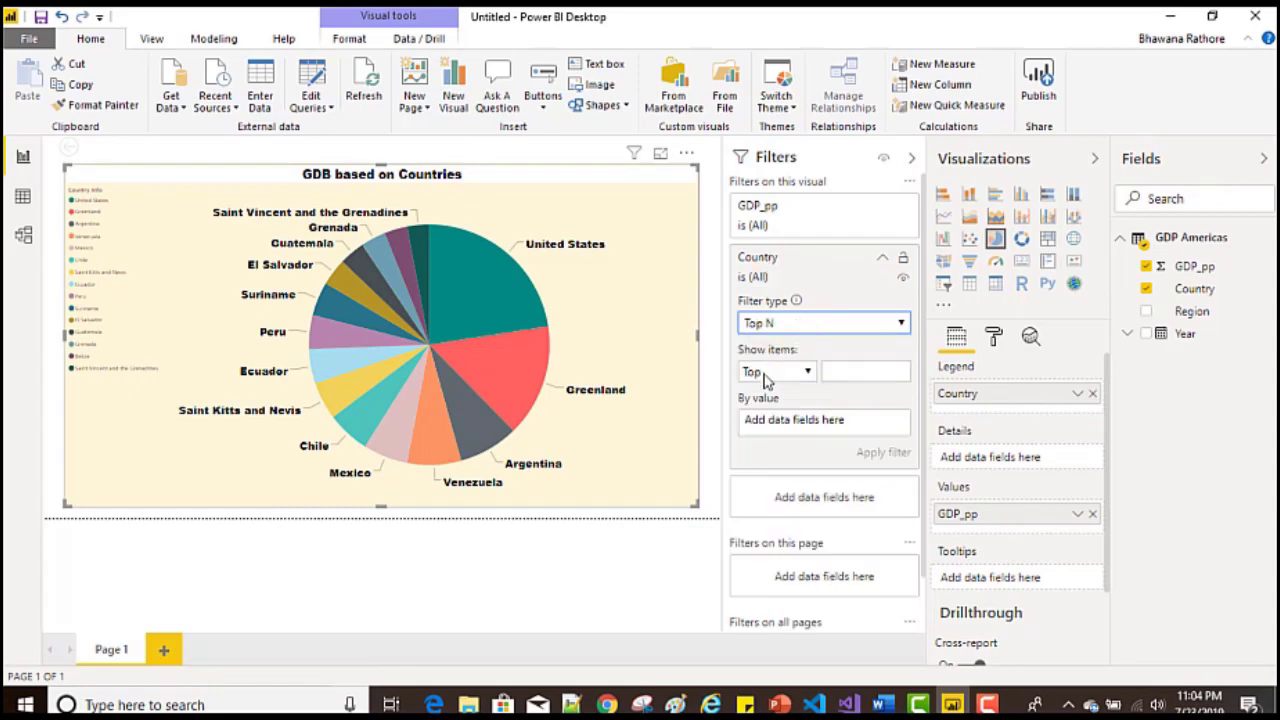
{"action": "left_click", "coordinate": [855, 372]}
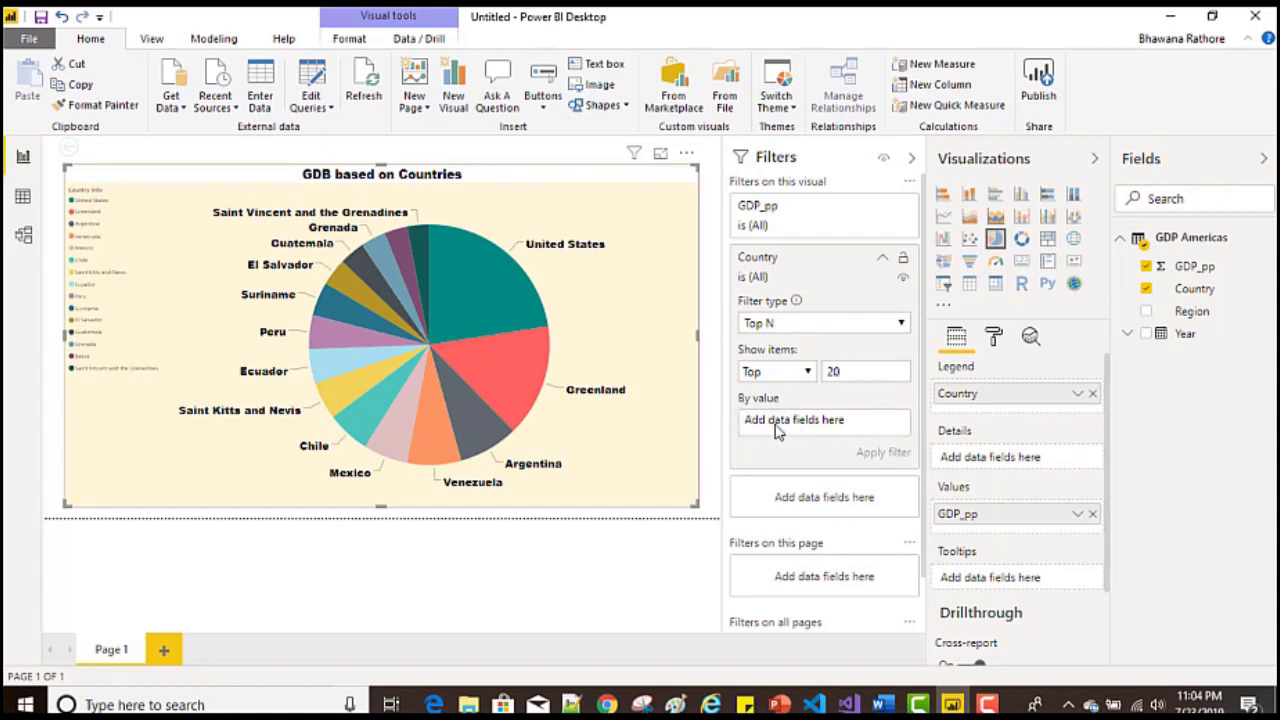
{"action": "double_click", "coordinate": [834, 372]}
{"action": "left_click", "coordinate": [800, 428]}
{"action": "left_click_drag", "start_coordinate": [1193, 289], "coordinate": [812, 424]}
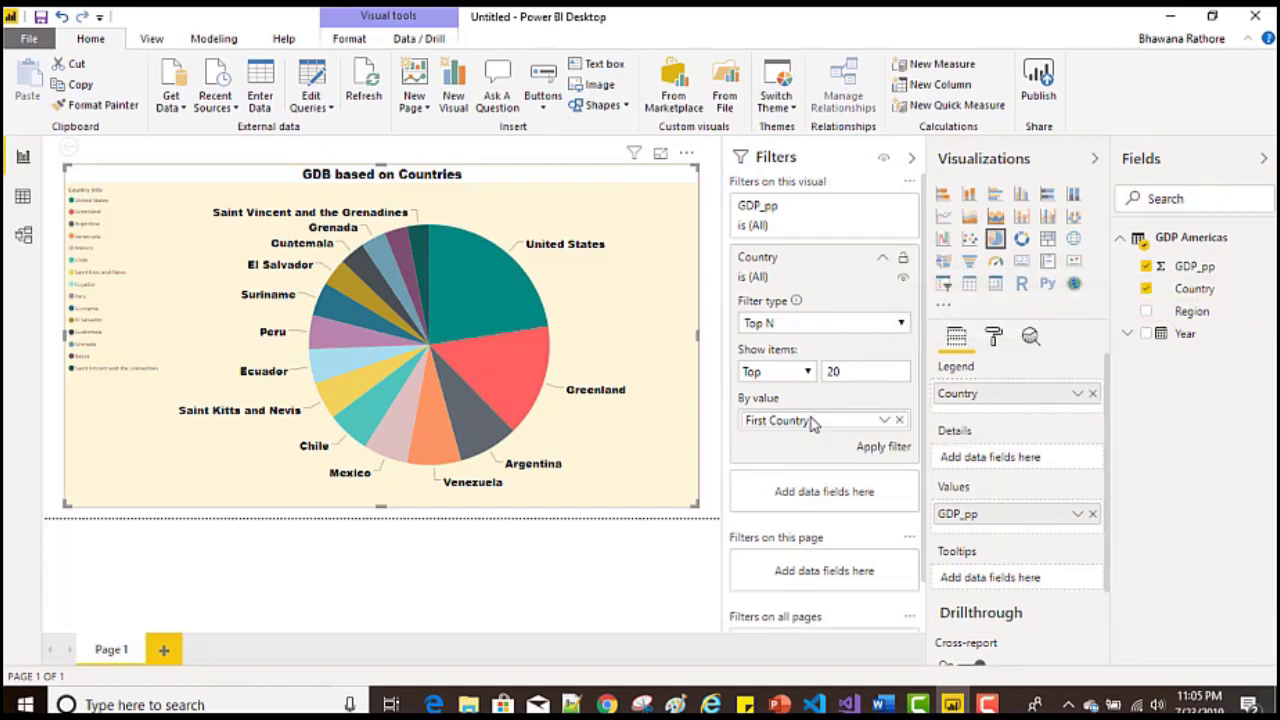
{"action": "left_click", "coordinate": [877, 452]}
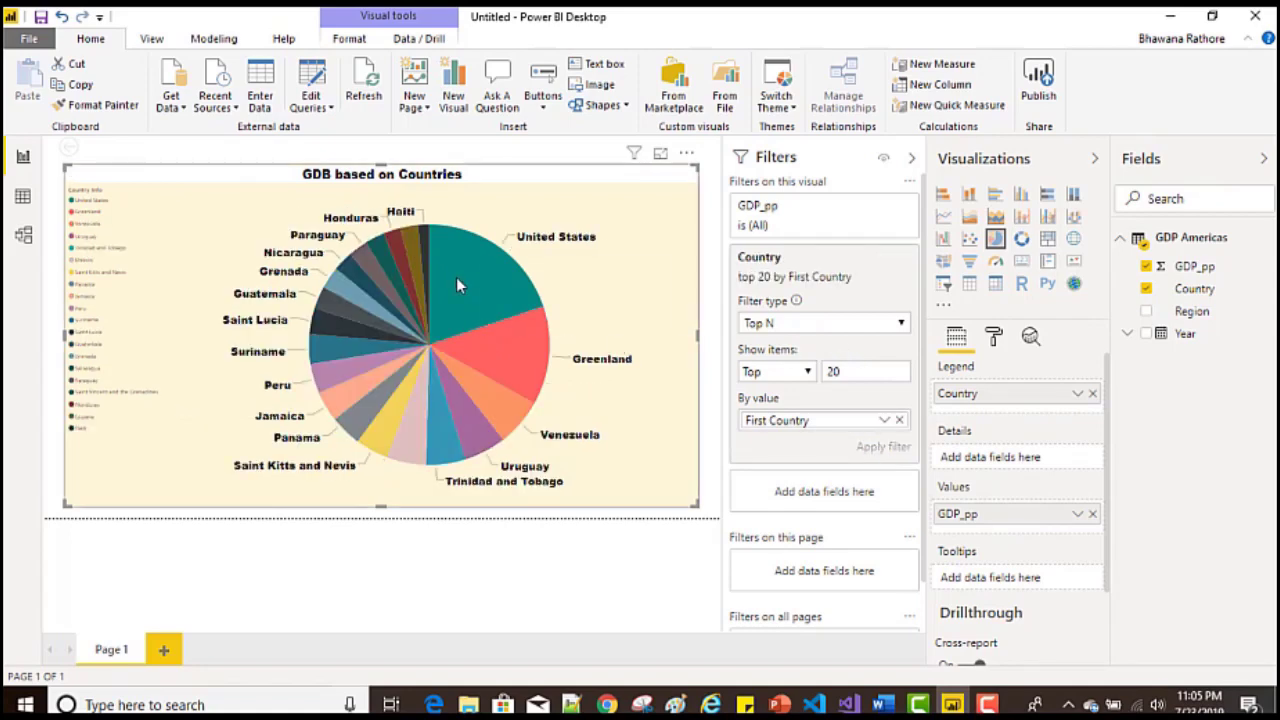
{"action": "mouse_move", "coordinate": [456, 280]}
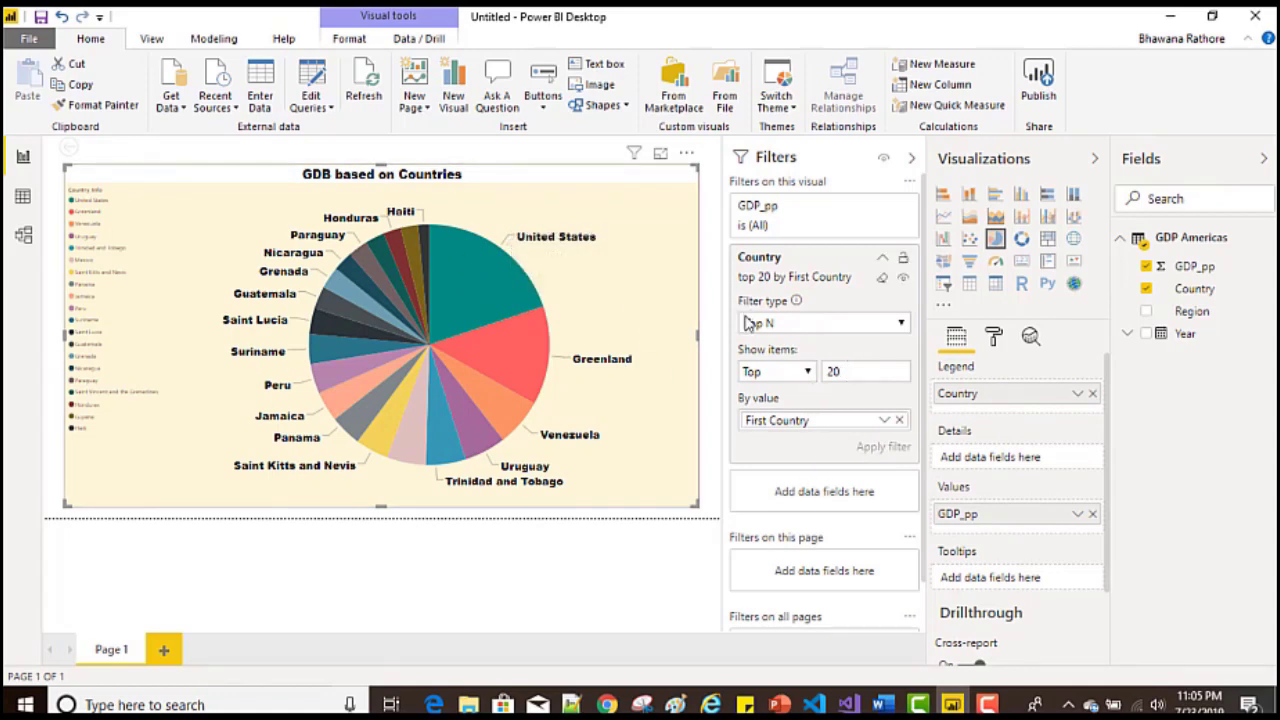
{"action": "left_click", "coordinate": [886, 262]}
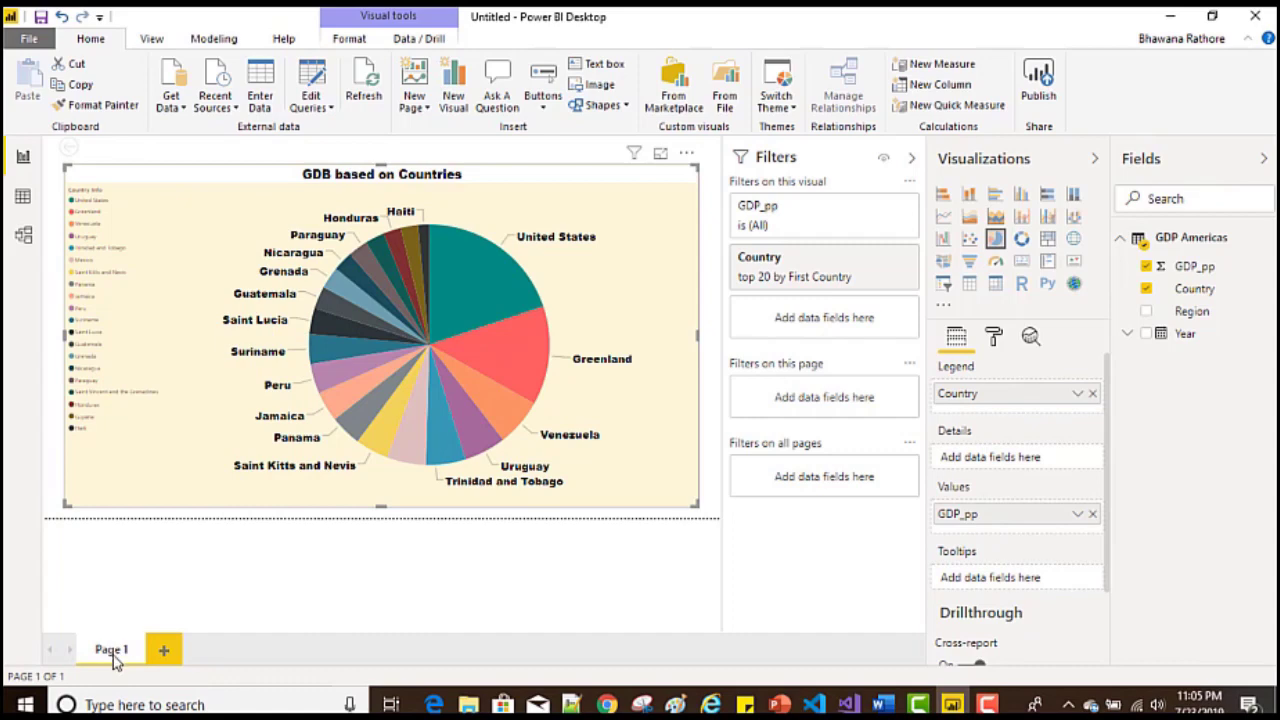
Step: Add a blank second report page and delete it again
{"action": "left_click", "coordinate": [165, 651]}
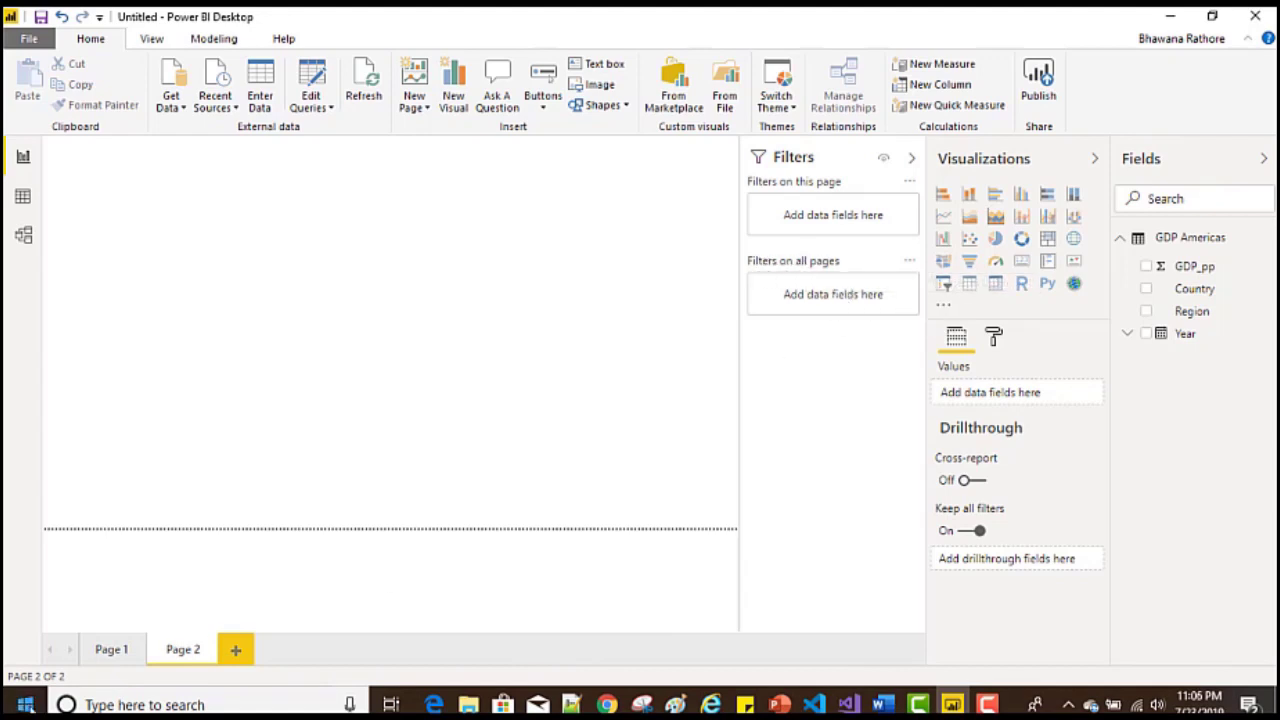
{"action": "left_click", "coordinate": [121, 651]}
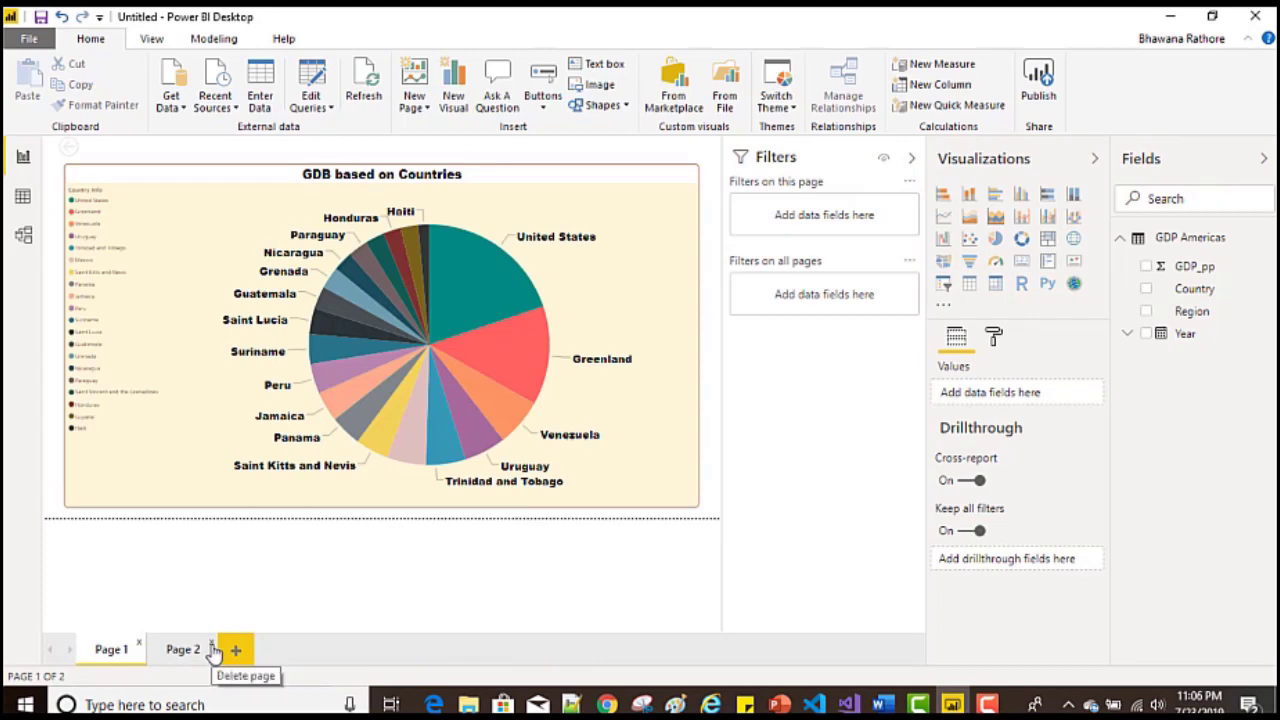
{"action": "left_click", "coordinate": [211, 645]}
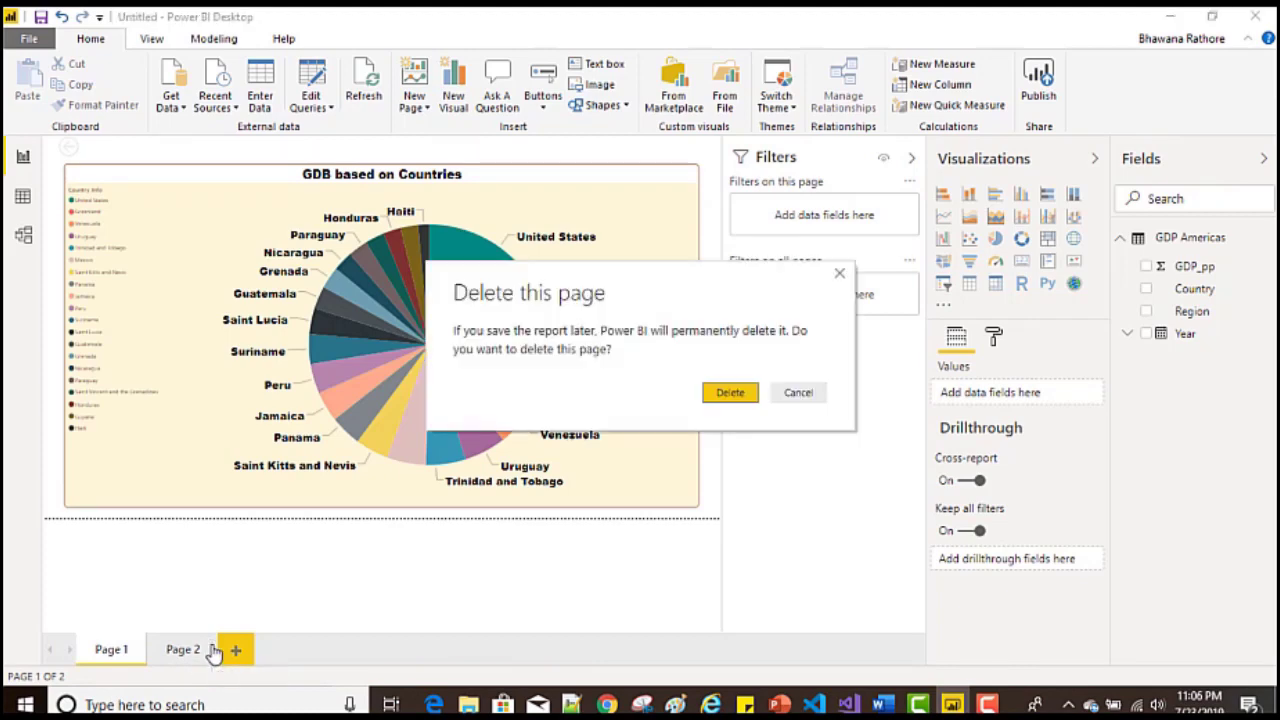
{"action": "left_click", "coordinate": [724, 393]}
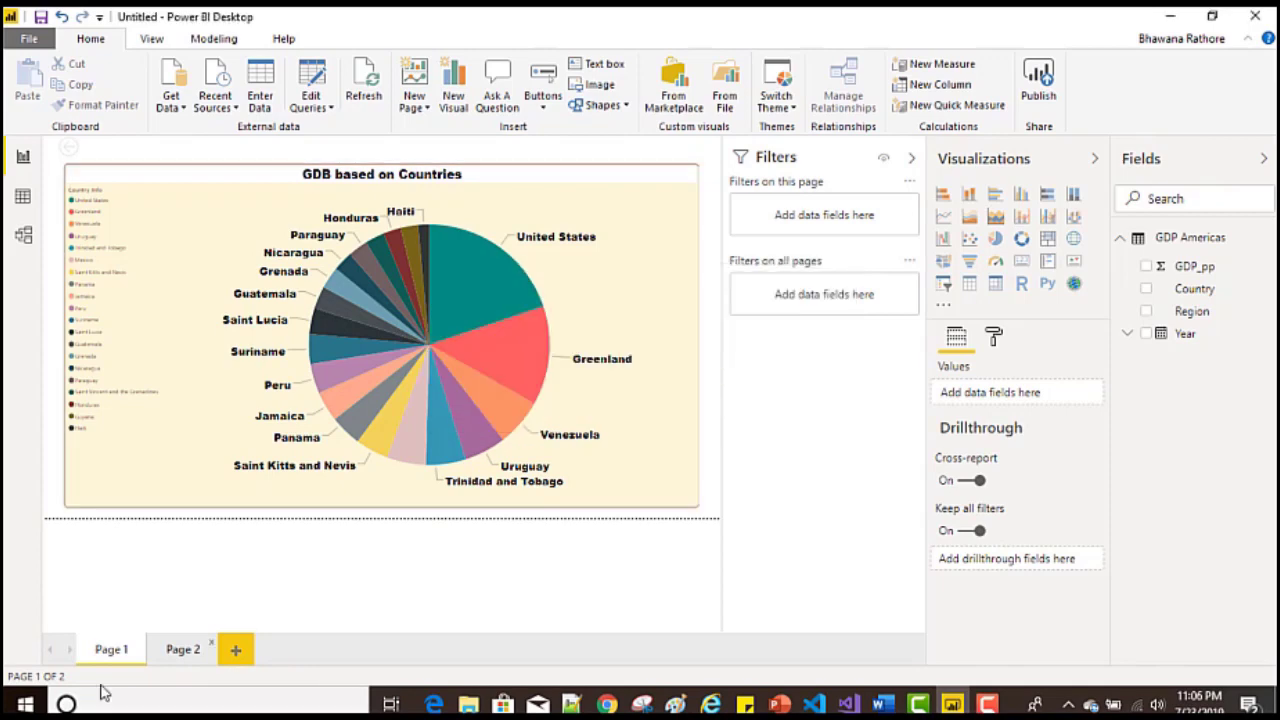
Step: Rename the report page Page 1 as "Country Page"
{"action": "right_click", "coordinate": [115, 652]}
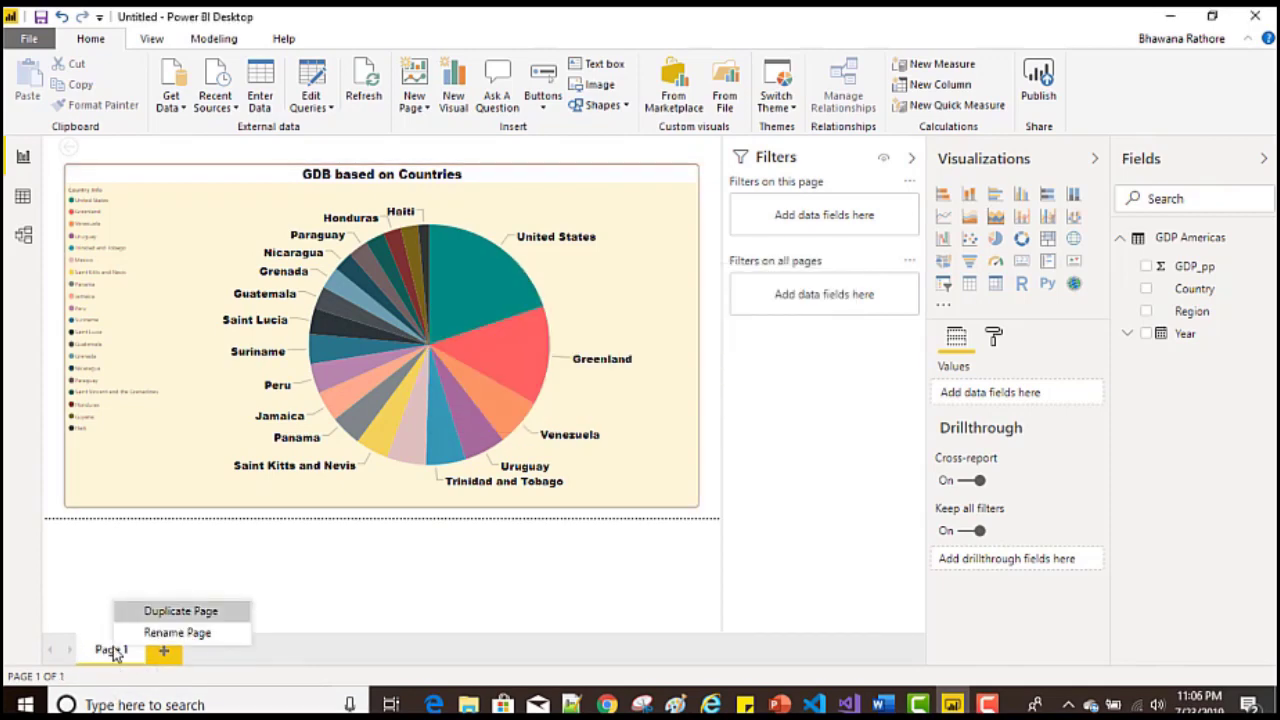
{"action": "left_click", "coordinate": [172, 633]}
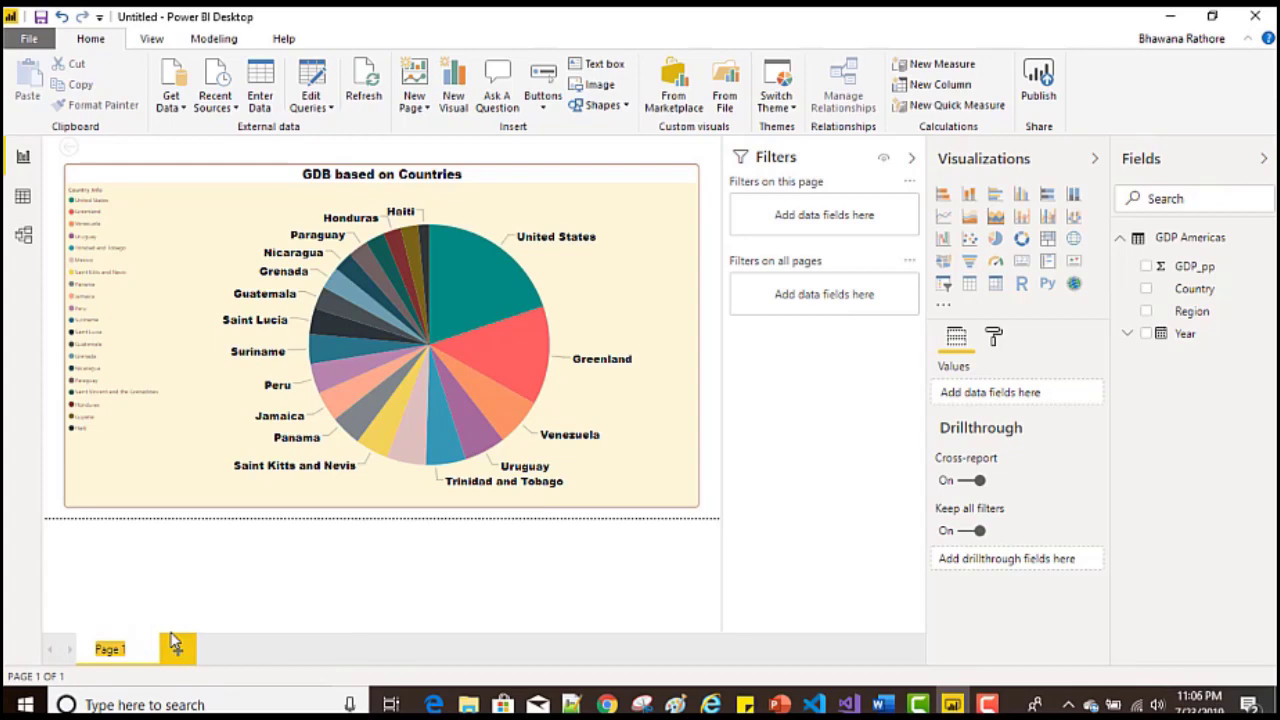
{"action": "type", "text": "Co"}
{"action": "type", "text": "untry Page"}
{"action": "left_click", "coordinate": [251, 636]}
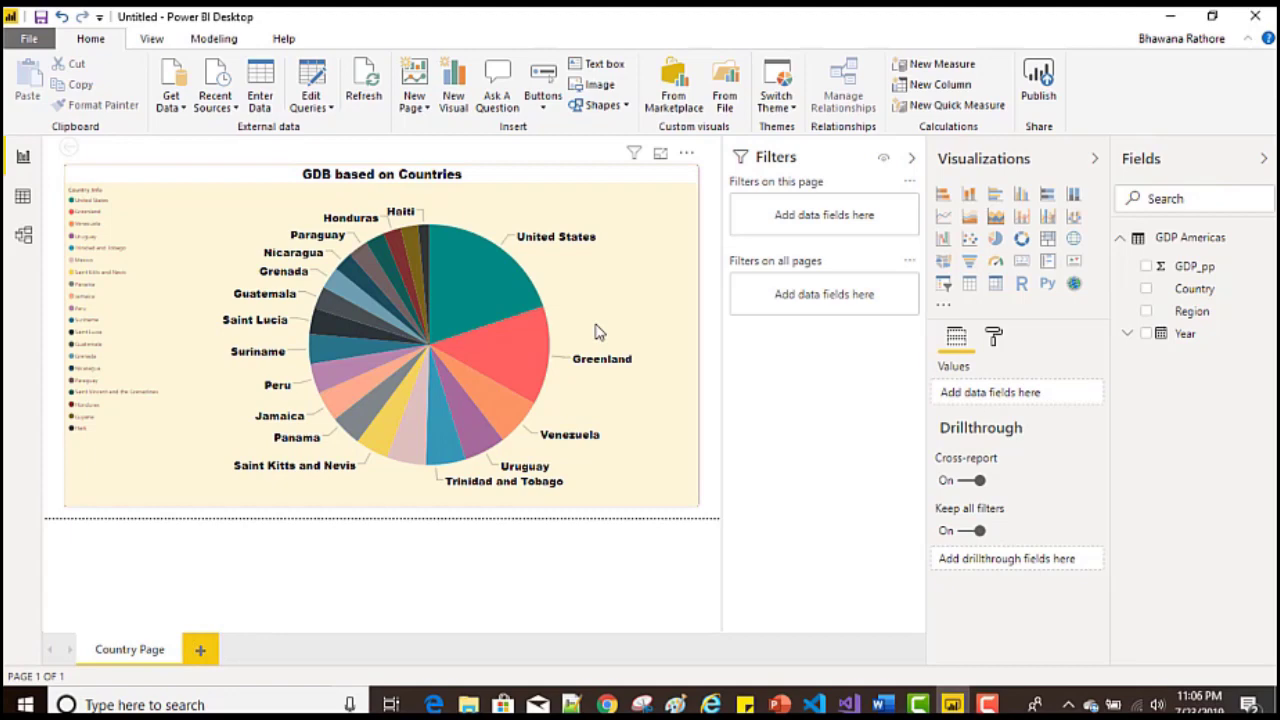
Step: Collapse the filters area and shorten the page name to "Country" in the page formatting information
{"action": "left_click", "coordinate": [911, 158]}
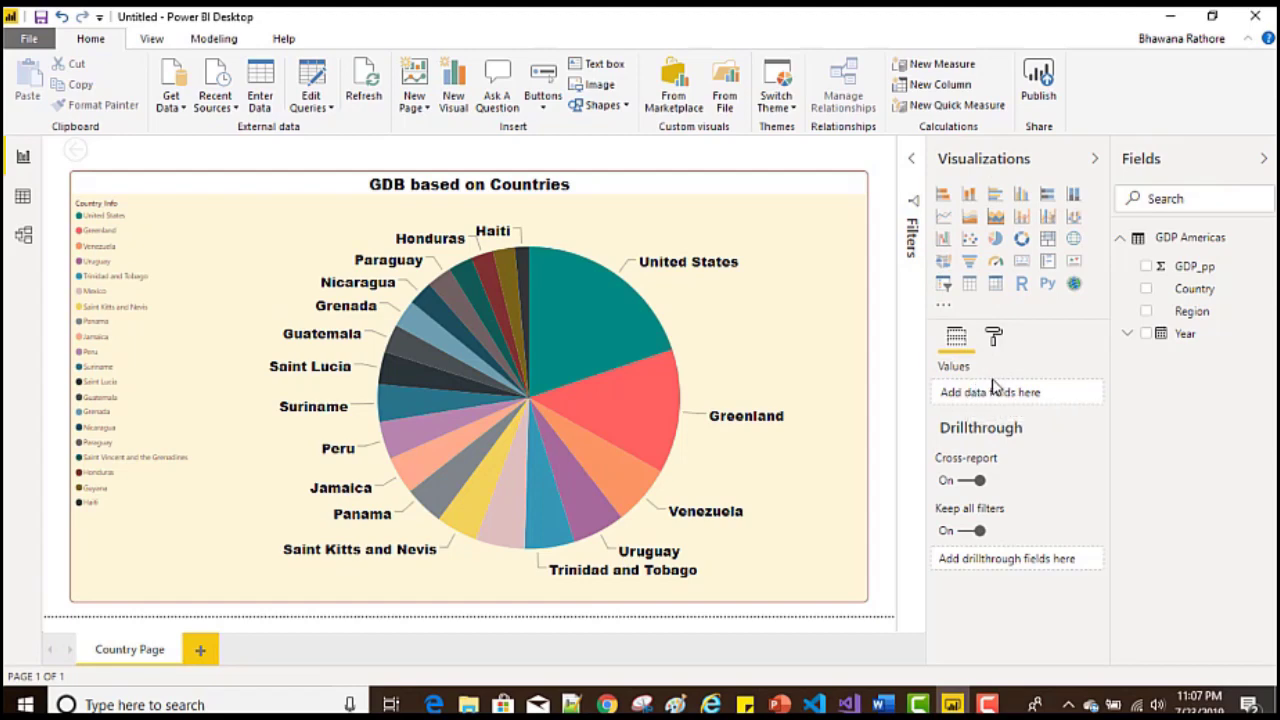
{"action": "left_click", "coordinate": [995, 336]}
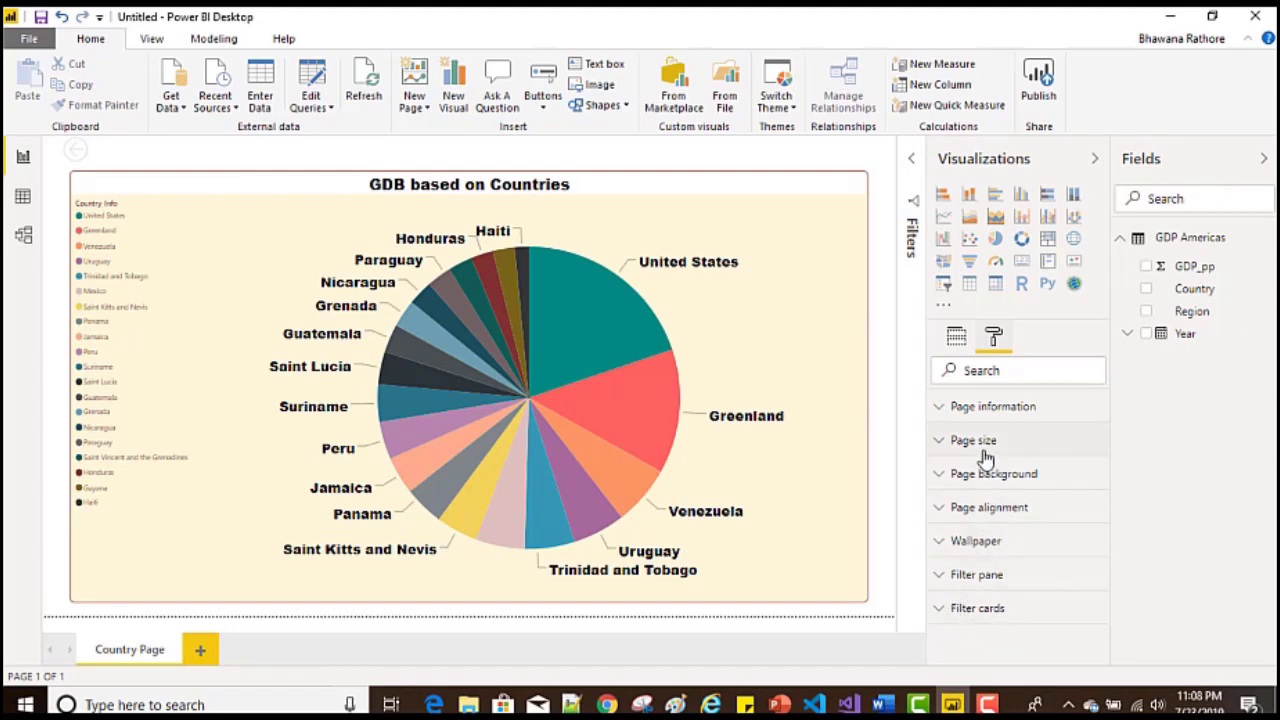
{"action": "left_click", "coordinate": [941, 410]}
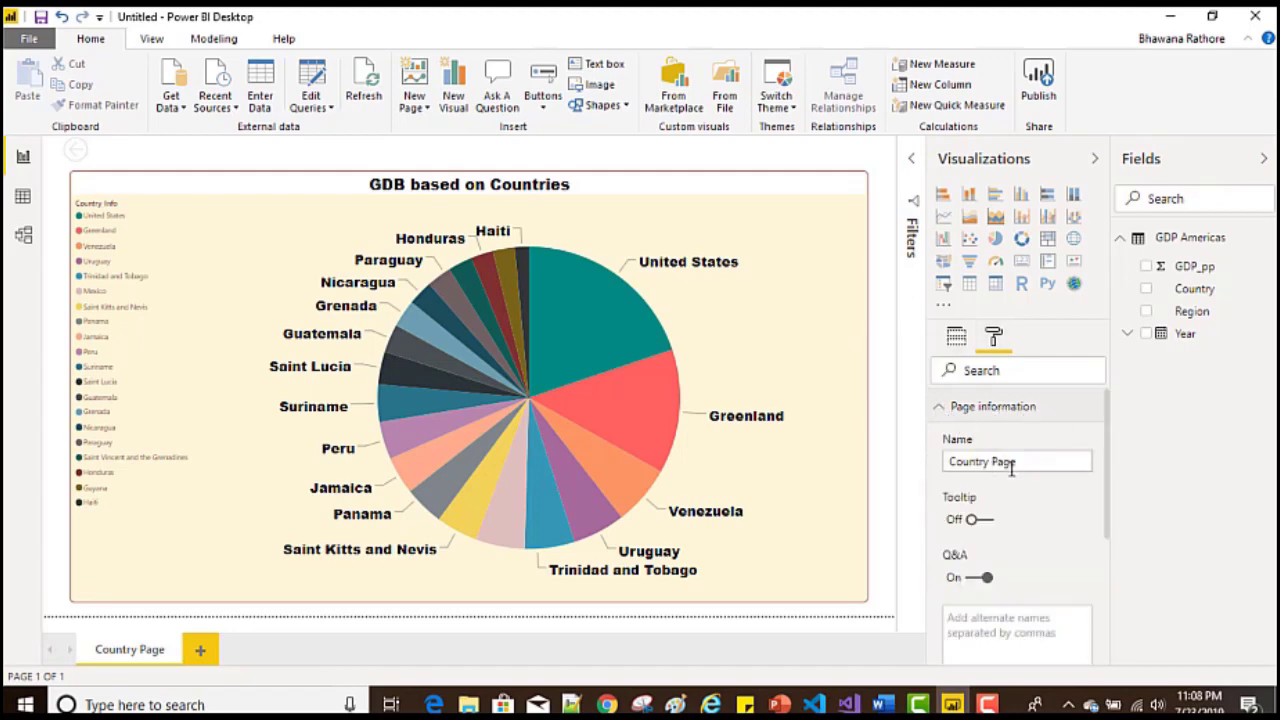
{"action": "left_click", "coordinate": [1036, 461]}
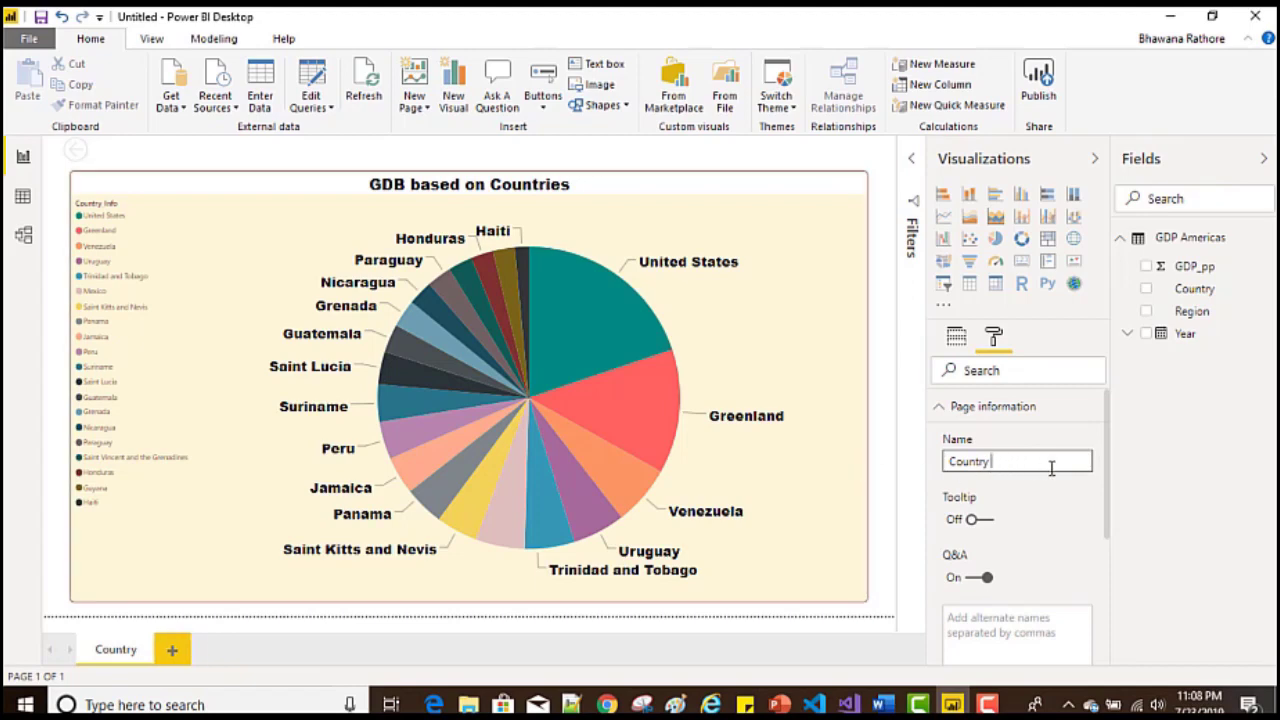
Step: Turn on Tooltip for the Country page and enter "All countries" as its Q&A alternate name
{"action": "left_click", "coordinate": [984, 520]}
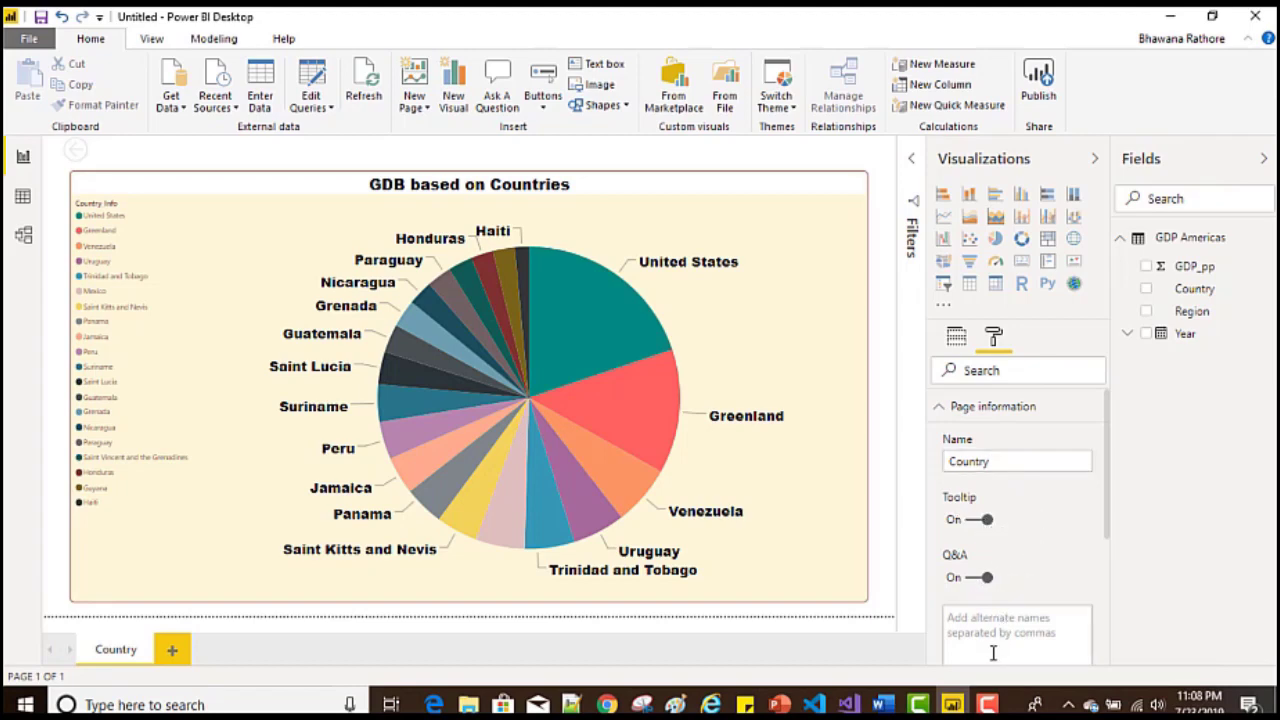
{"action": "left_click", "coordinate": [1024, 634]}
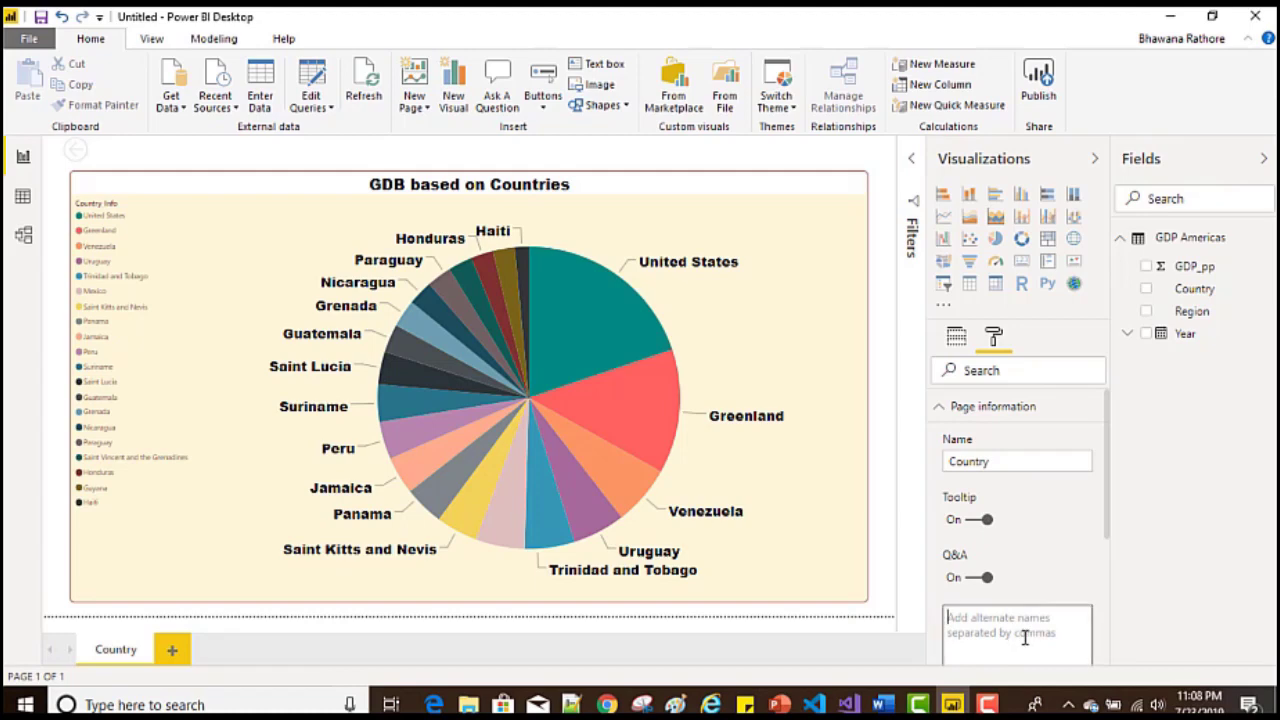
{"action": "type", "text": "All countries"}
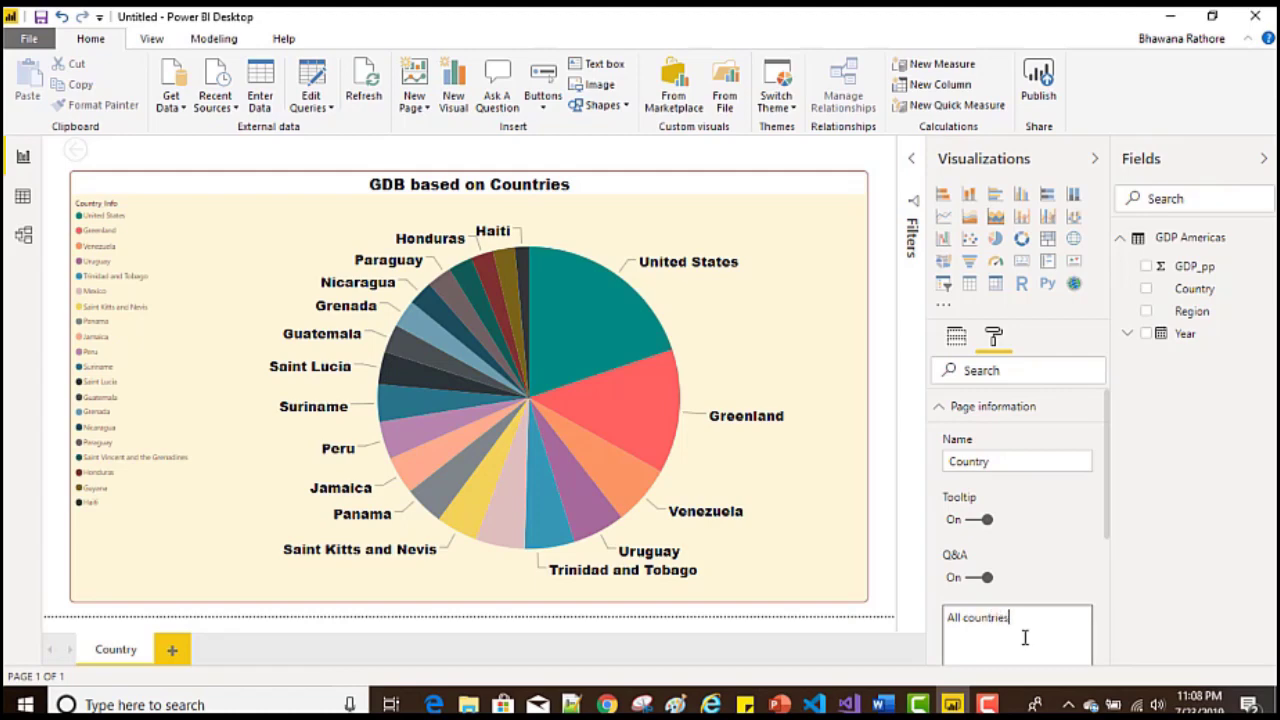
{"action": "scroll", "coordinate": [1094, 557], "scroll_direction": "down", "scroll_amount": 3}
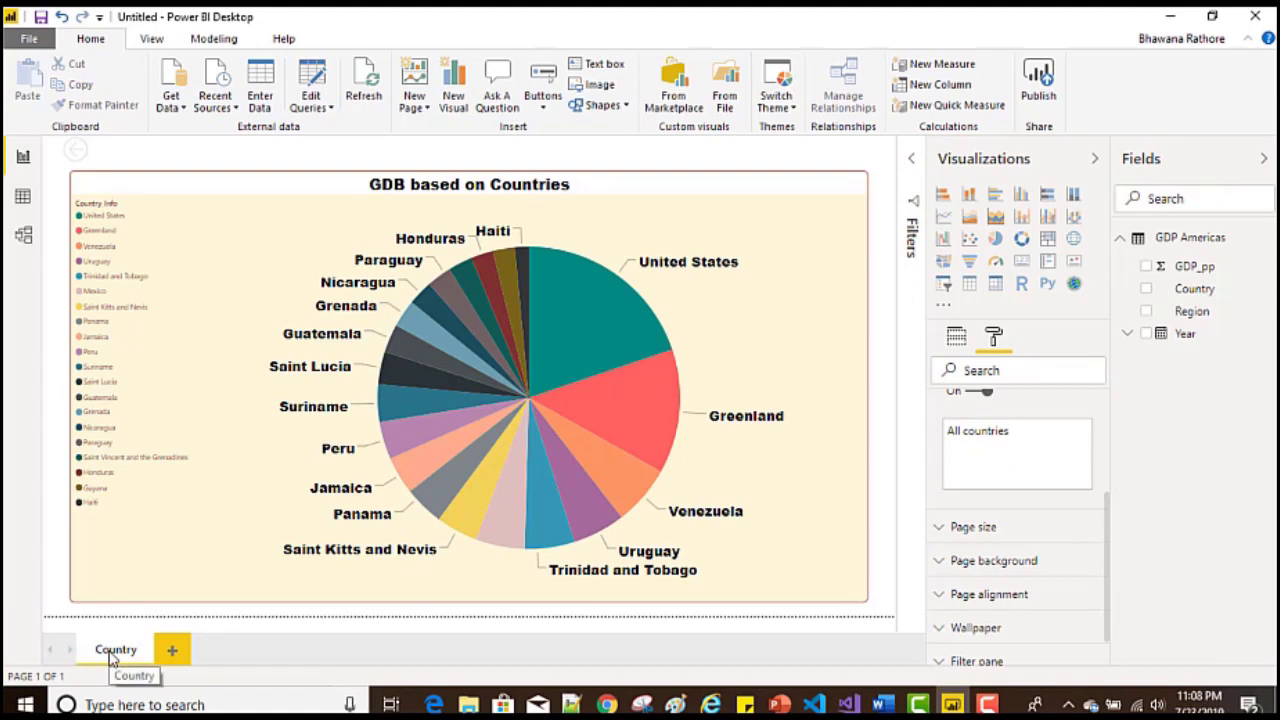
{"action": "scroll", "coordinate": [997, 537], "scroll_direction": "up", "scroll_amount": 2}
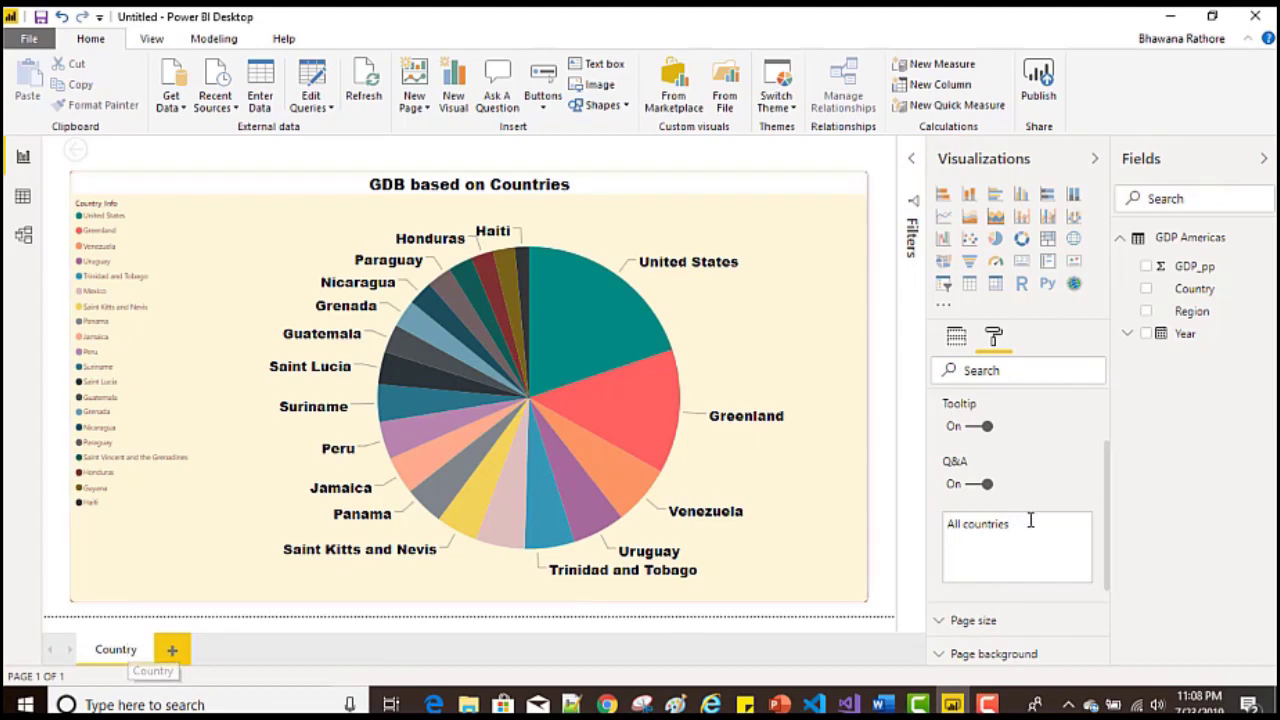
{"action": "scroll", "coordinate": [1098, 574], "scroll_direction": "up", "scroll_amount": 2}
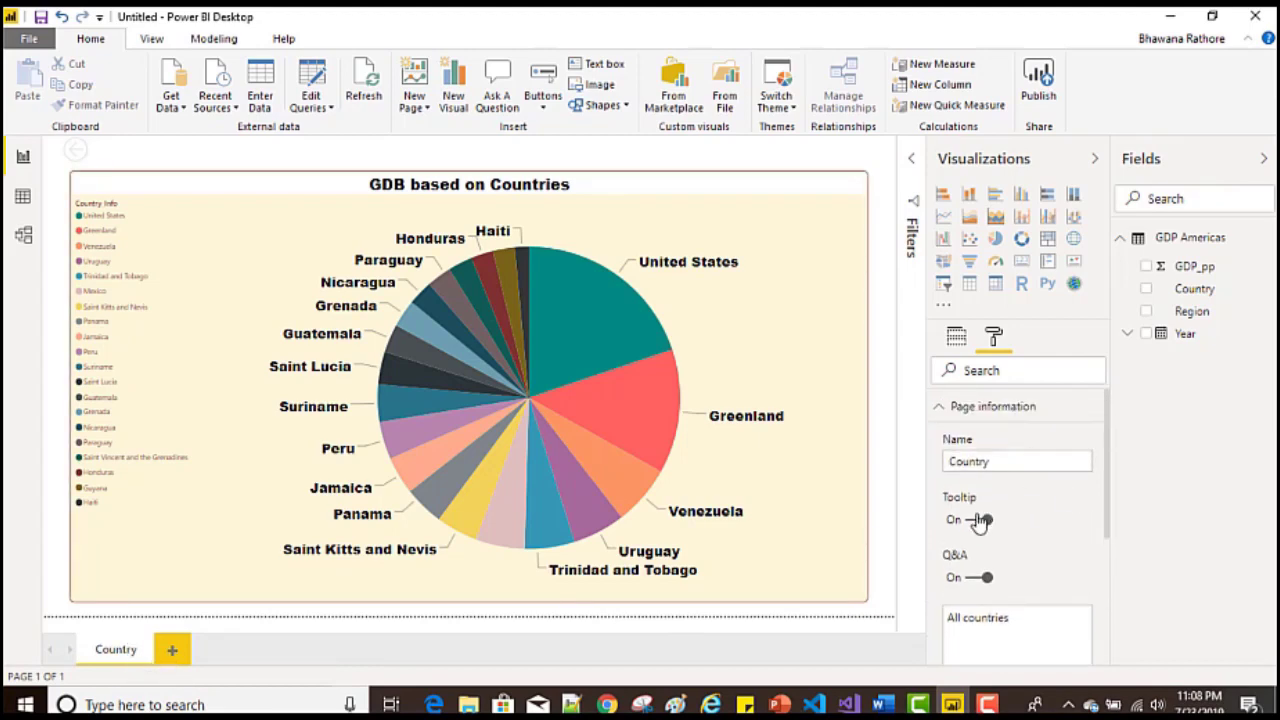
Step: Try the Letter, Tooltip and Custom page size types on the Country page, and return the type to 16:9
{"action": "scroll", "coordinate": [1068, 600], "scroll_direction": "down", "scroll_amount": 3}
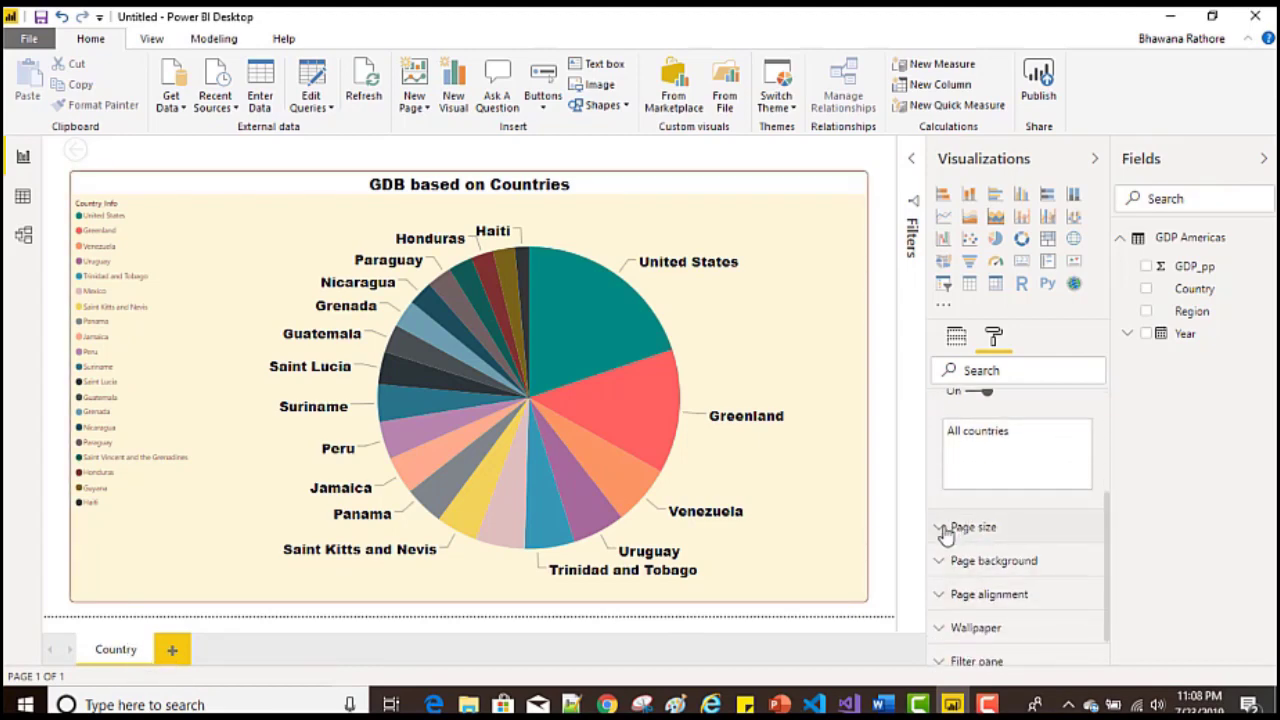
{"action": "scroll", "coordinate": [1012, 503], "scroll_direction": "up", "scroll_amount": 3}
{"action": "scroll", "coordinate": [1005, 495], "scroll_direction": "up", "scroll_amount": 1}
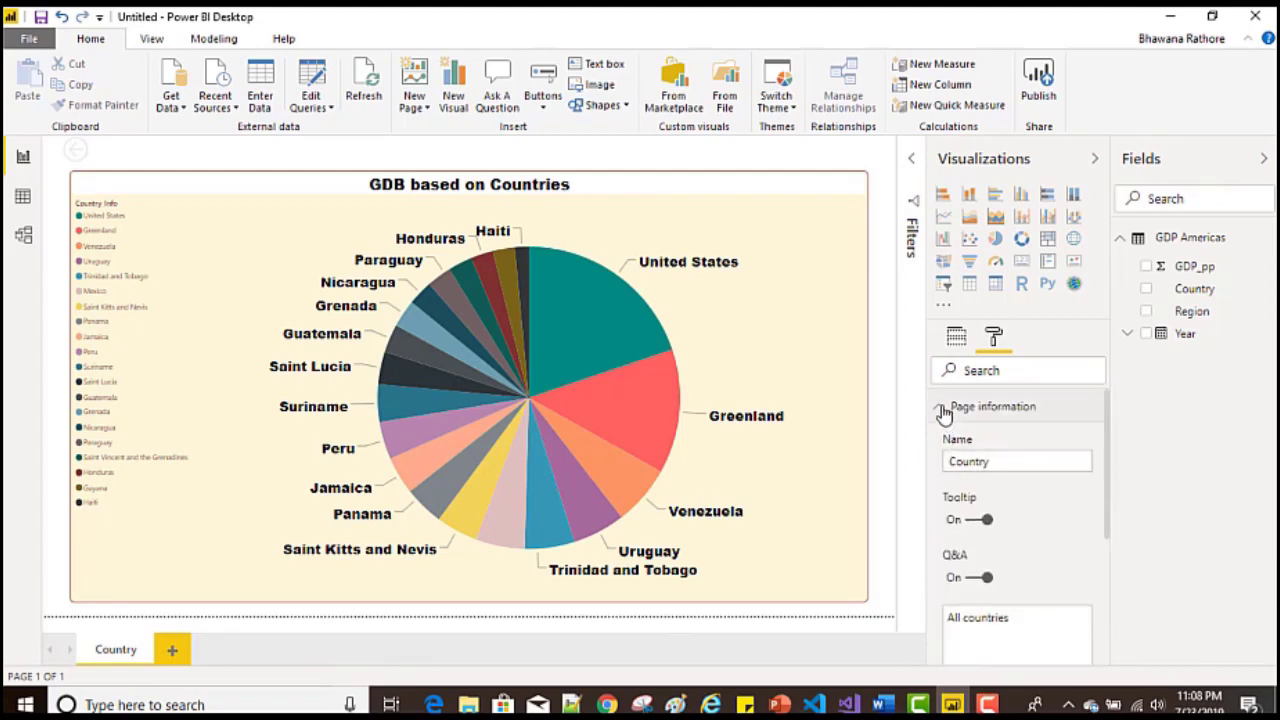
{"action": "left_click", "coordinate": [938, 406]}
{"action": "left_click", "coordinate": [938, 441]}
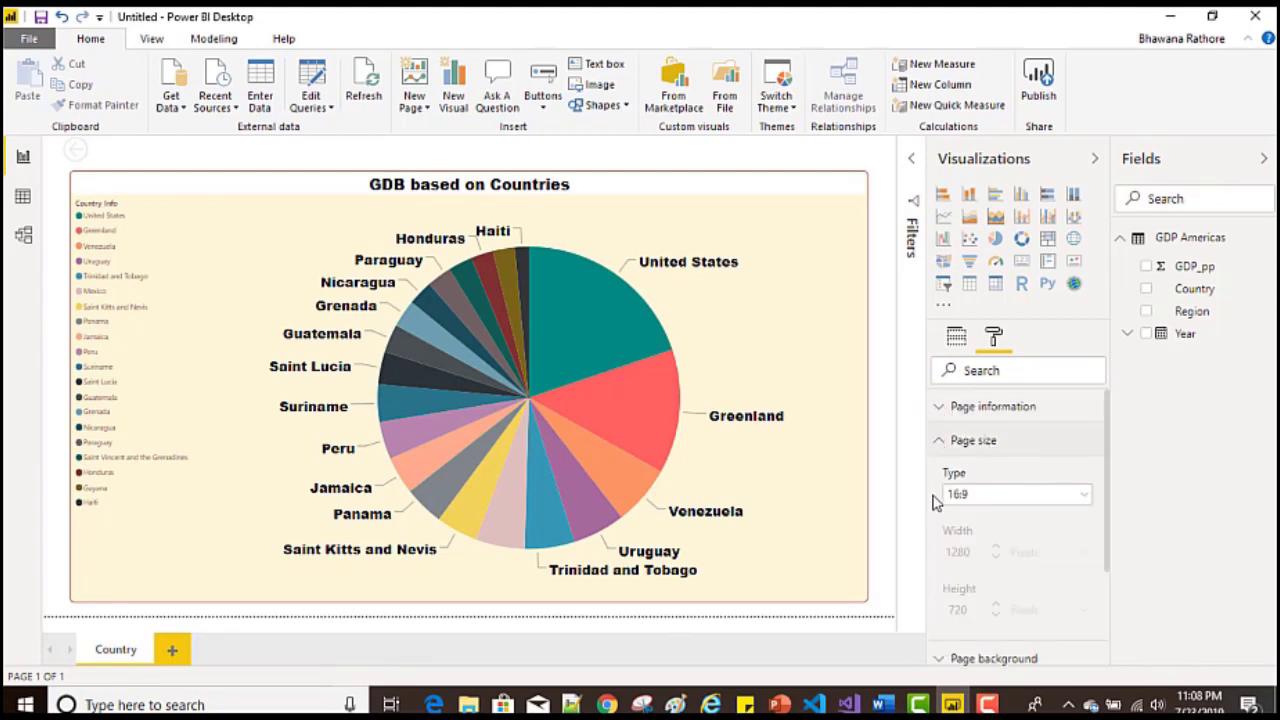
{"action": "left_click", "coordinate": [1080, 500]}
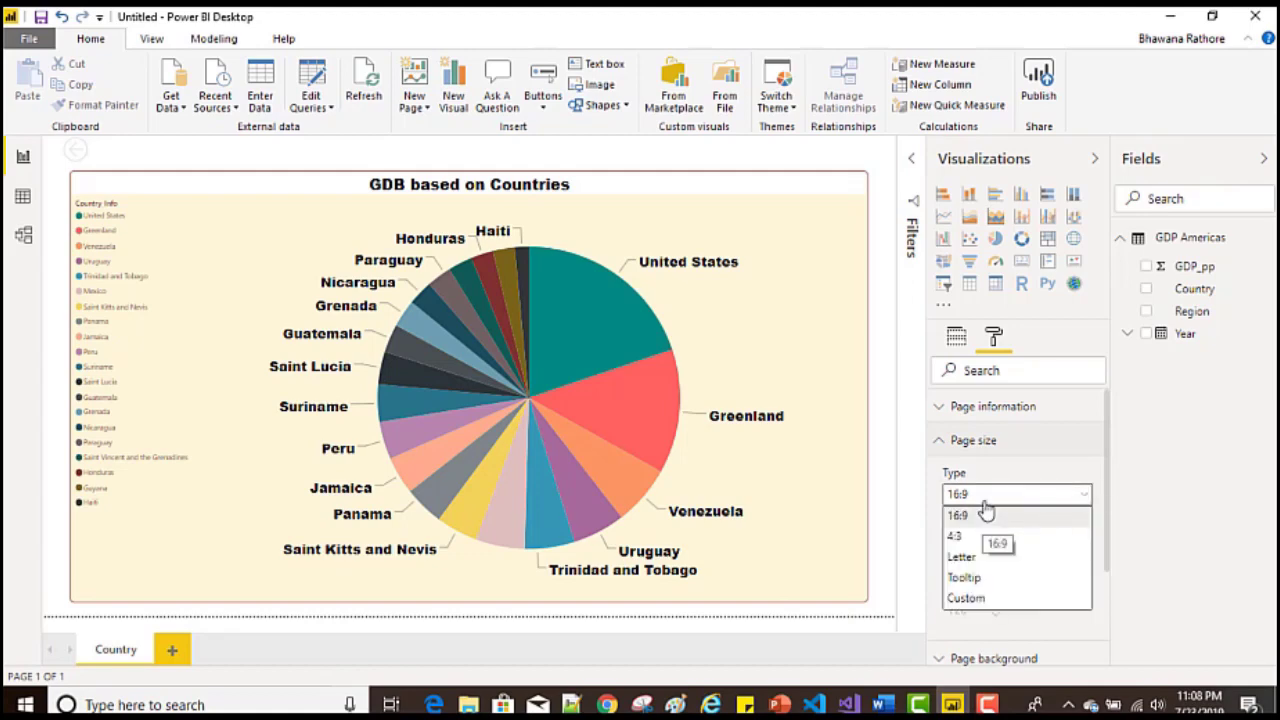
{"action": "left_click", "coordinate": [978, 558]}
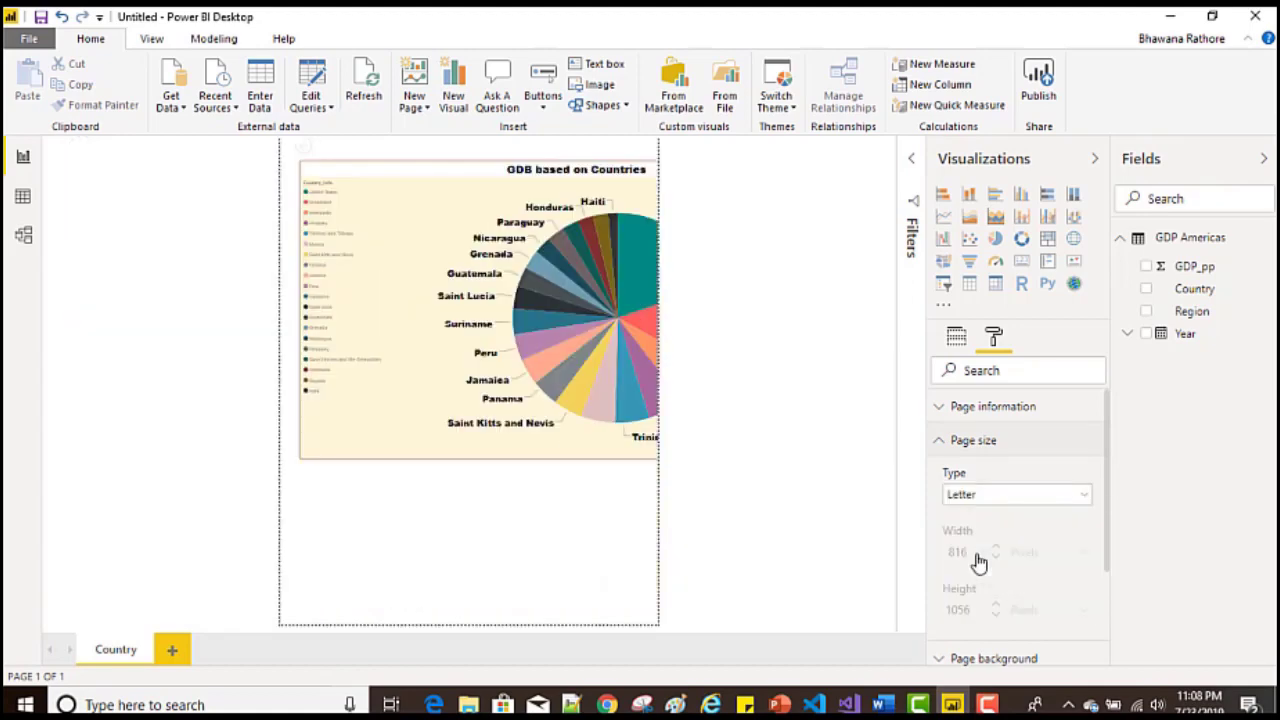
{"action": "left_click", "coordinate": [1034, 498]}
{"action": "left_click", "coordinate": [971, 575]}
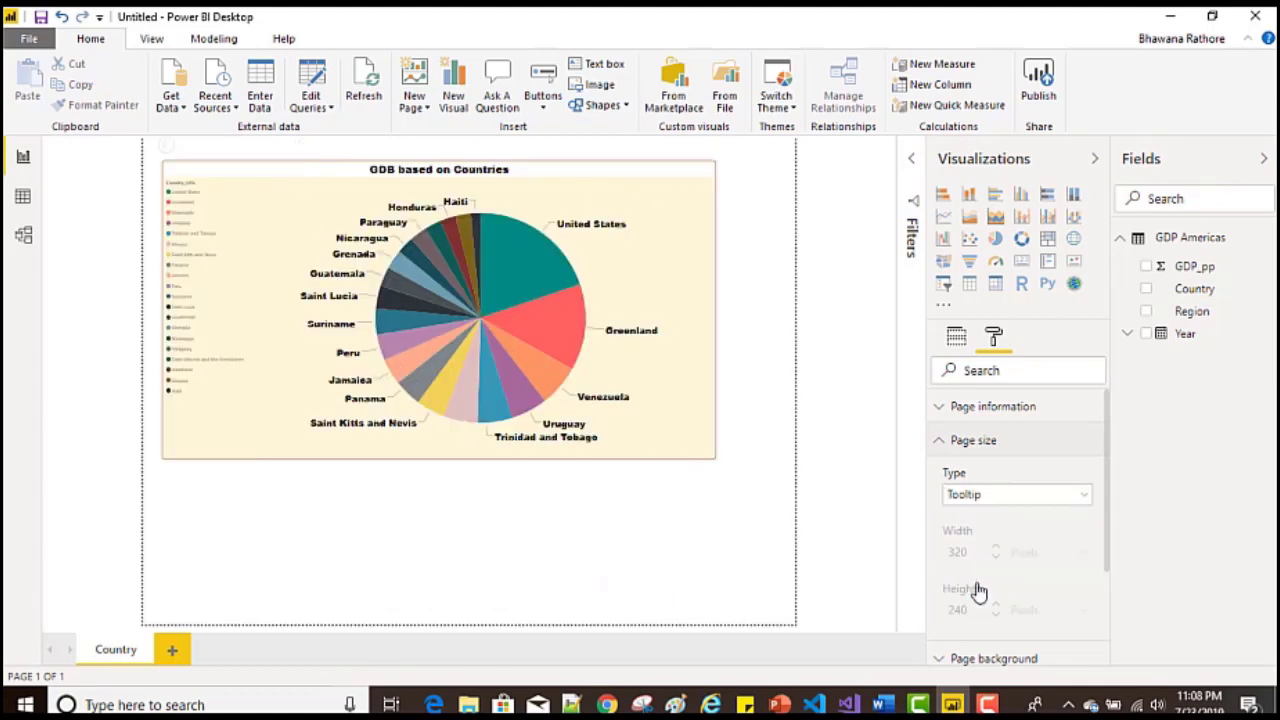
{"action": "left_click", "coordinate": [1034, 498]}
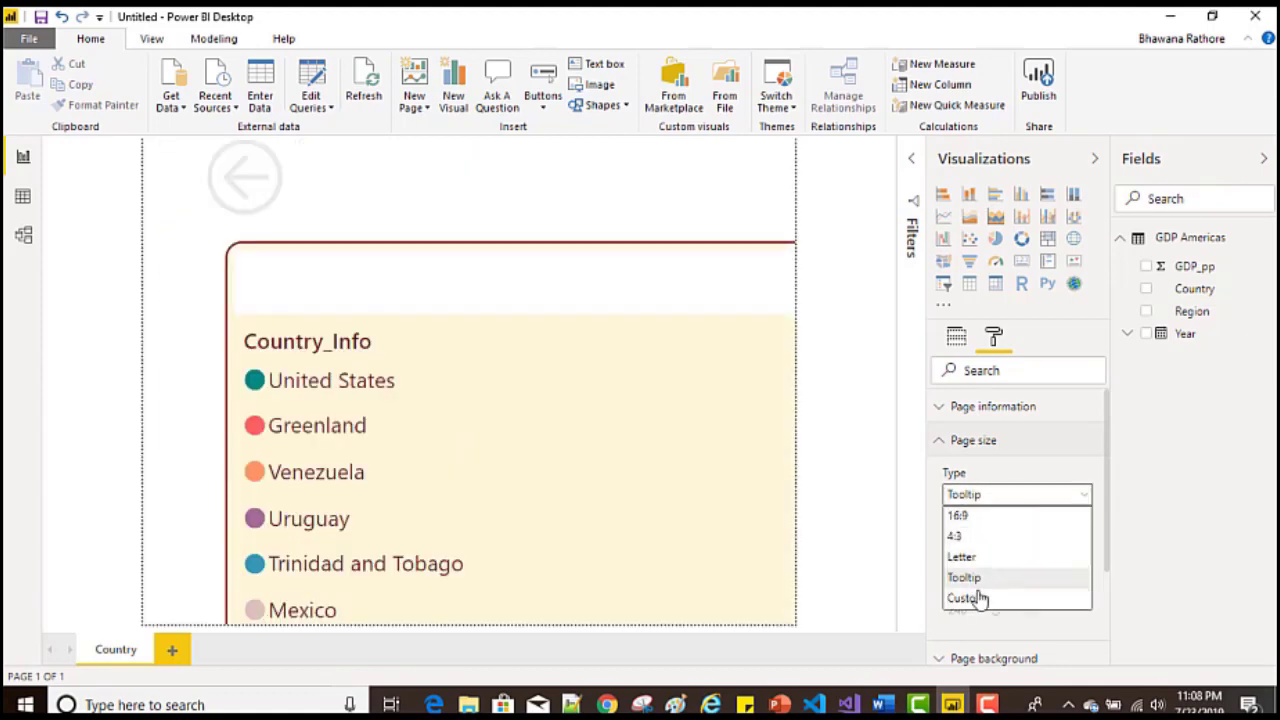
{"action": "left_click", "coordinate": [966, 598]}
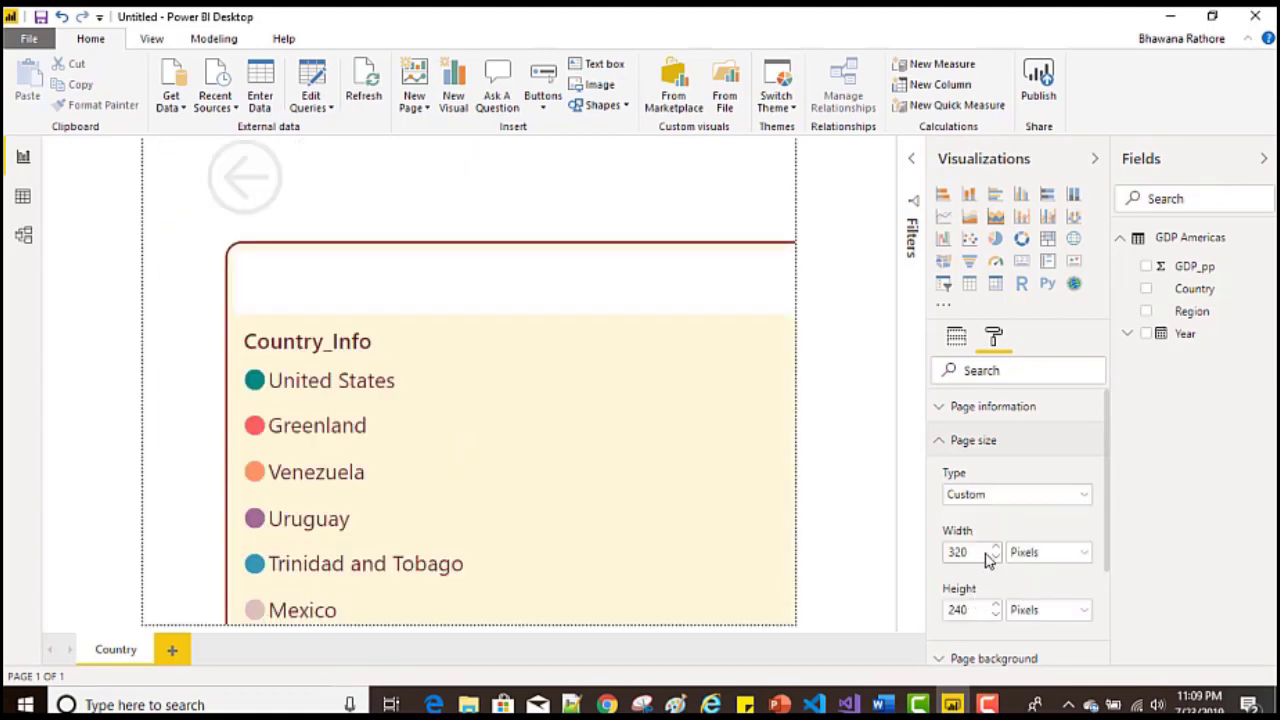
{"action": "left_click", "coordinate": [1084, 497]}
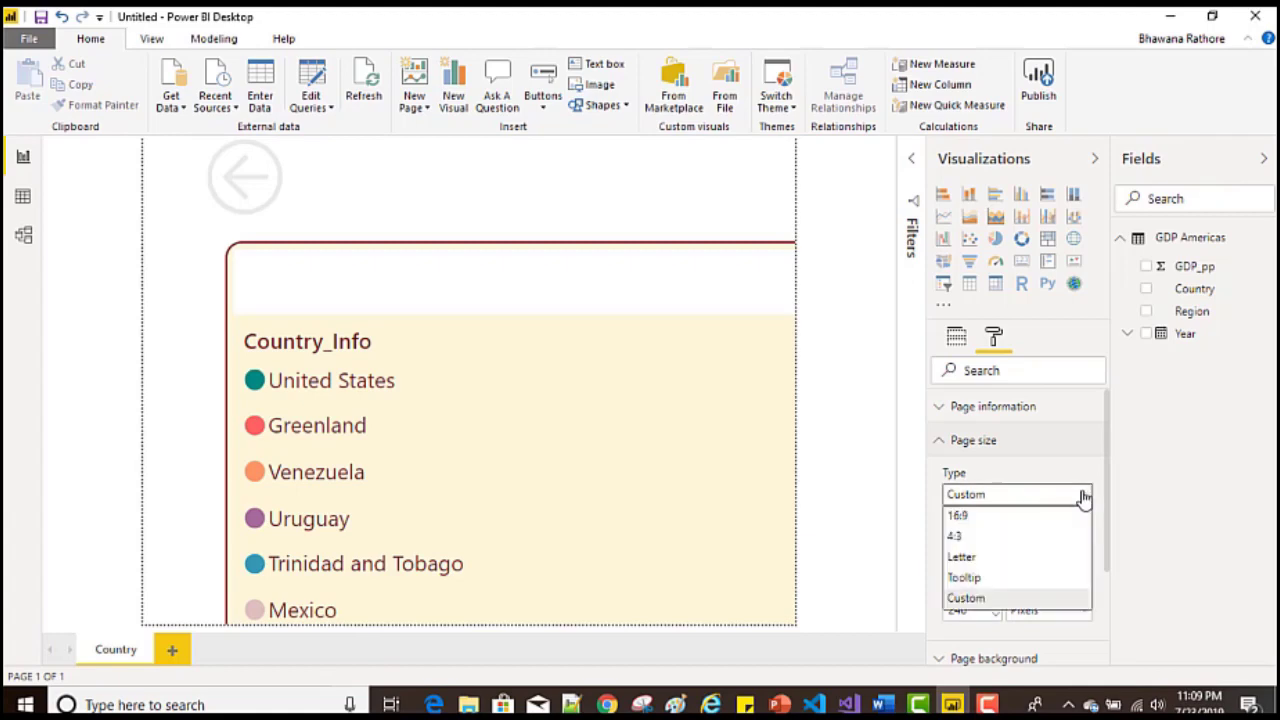
{"action": "left_click", "coordinate": [970, 516]}
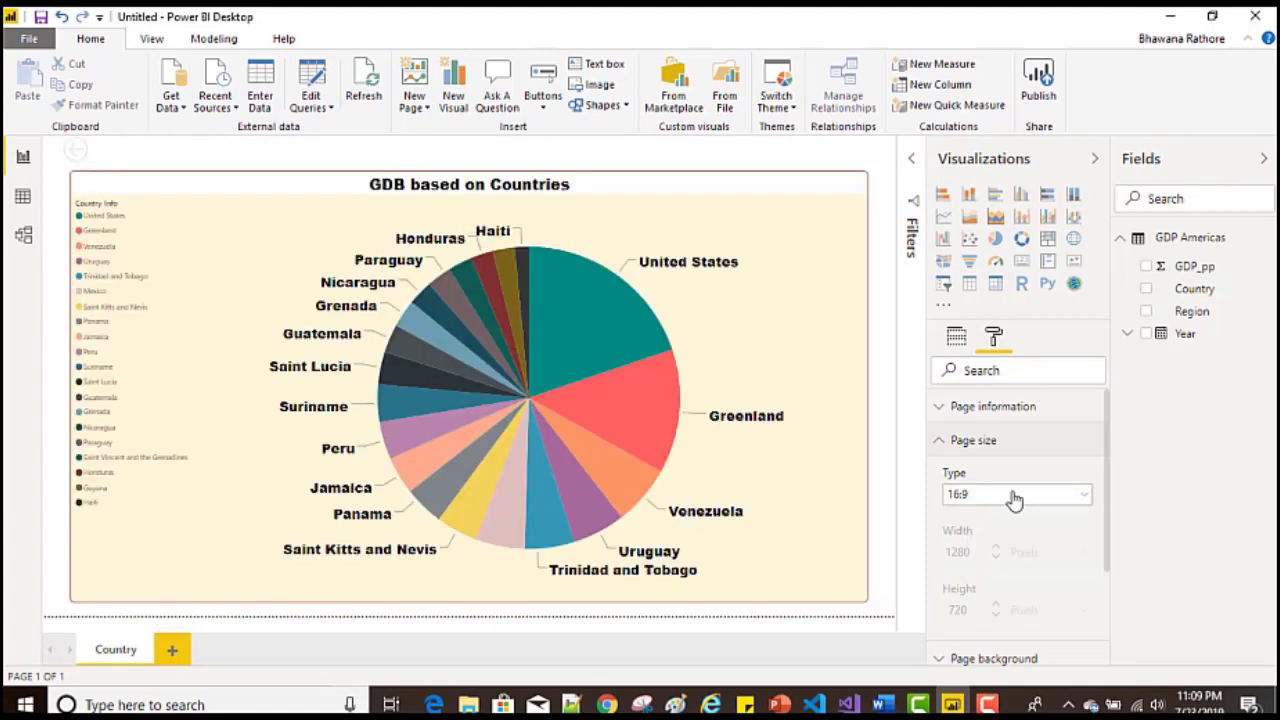
{"action": "left_click", "coordinate": [939, 443]}
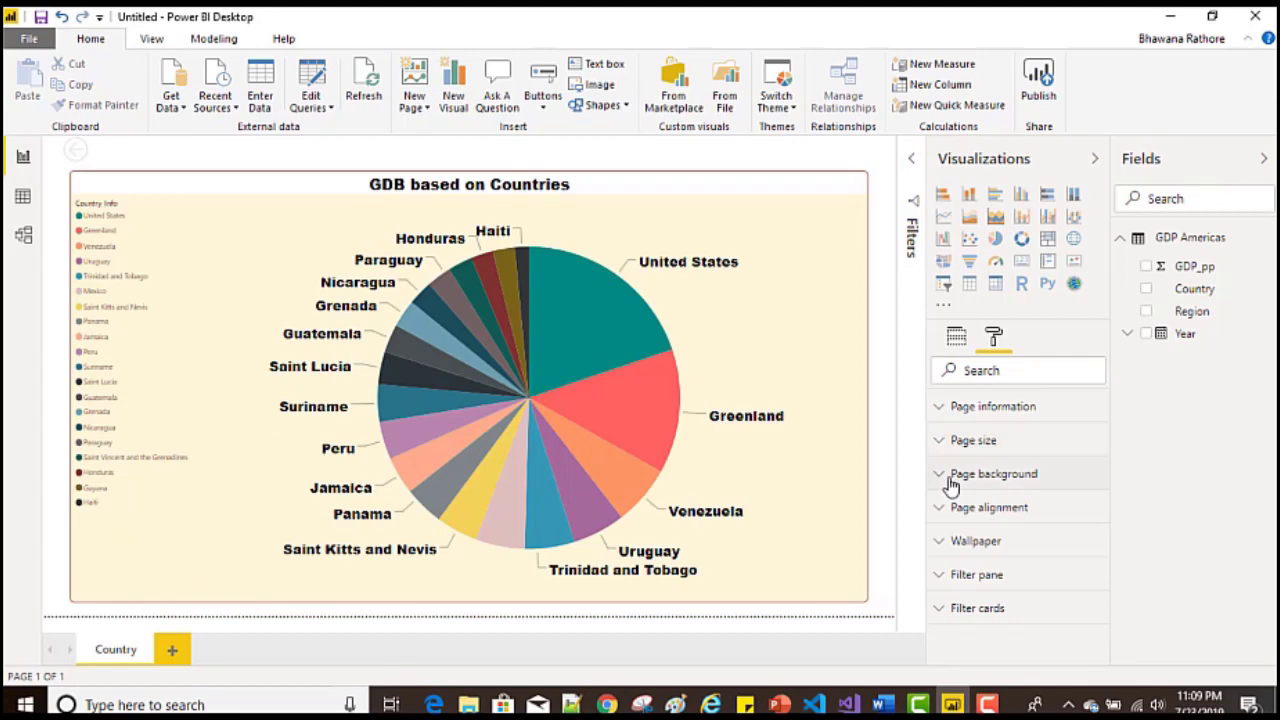
Step: Give the page background a light yellow color from the recent colors and lower its transparency so the color shows faintly
{"action": "left_click", "coordinate": [947, 476]}
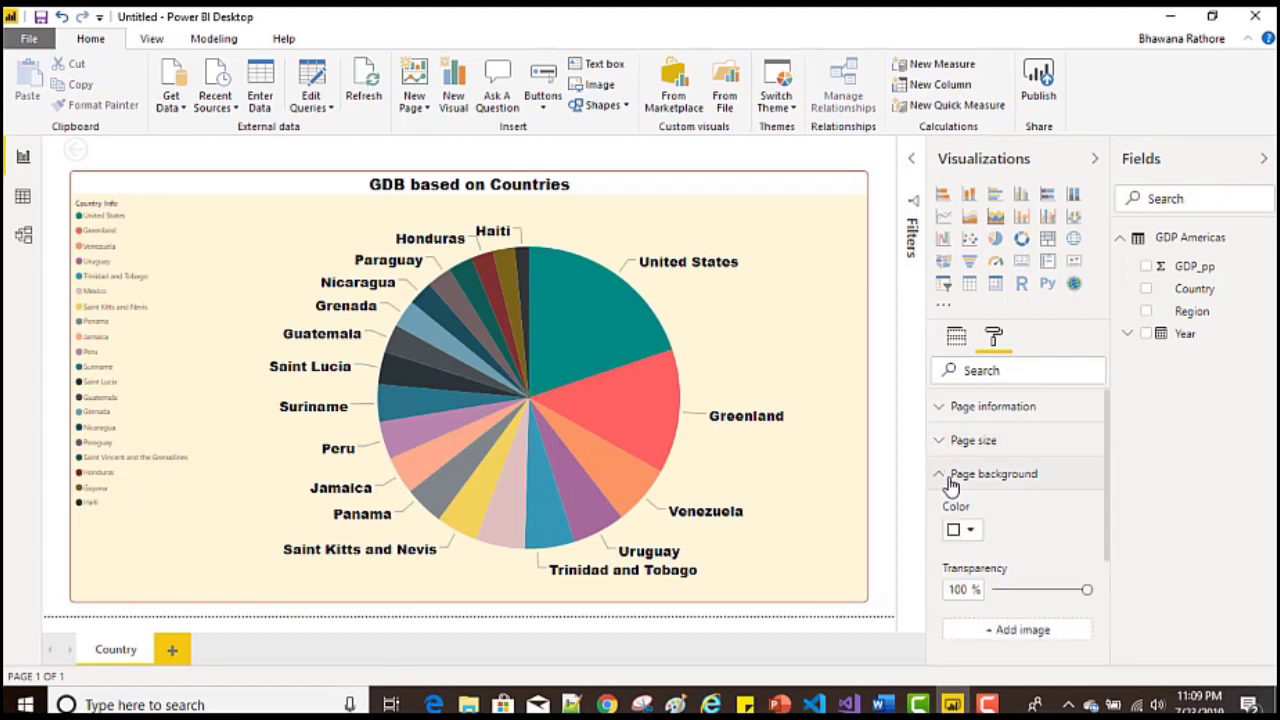
{"action": "left_click", "coordinate": [970, 532]}
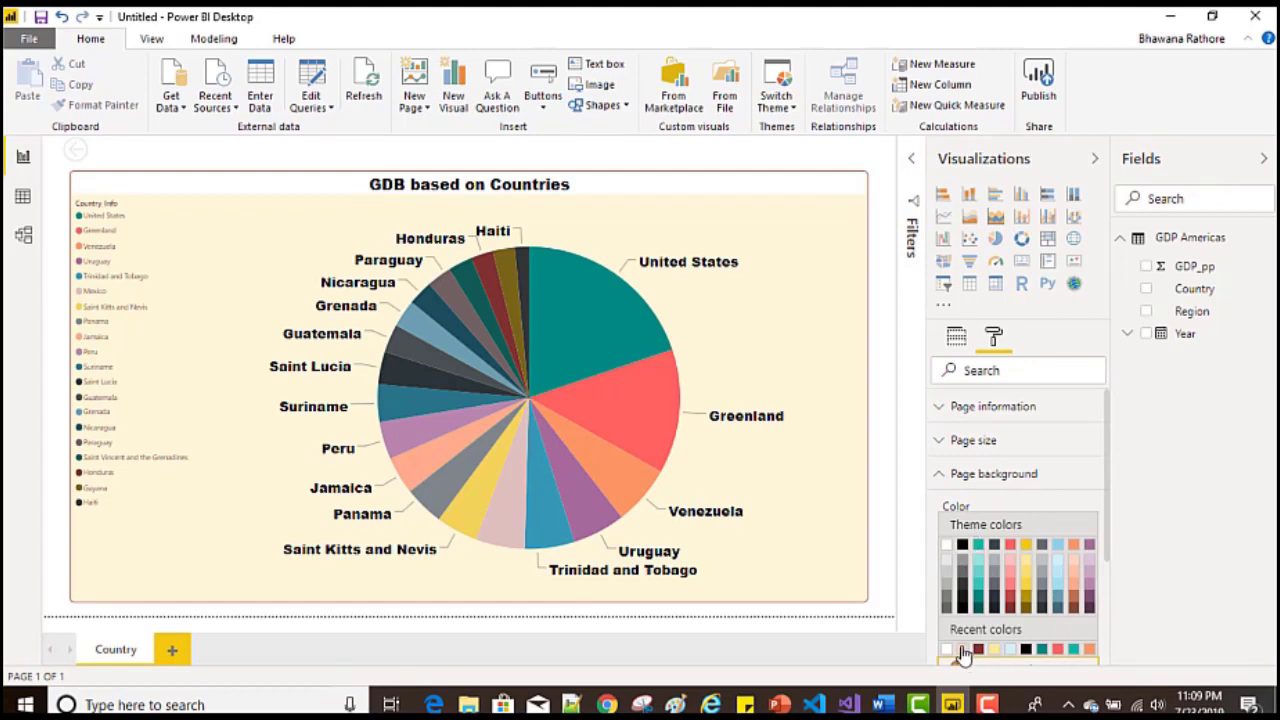
{"action": "left_click", "coordinate": [994, 650]}
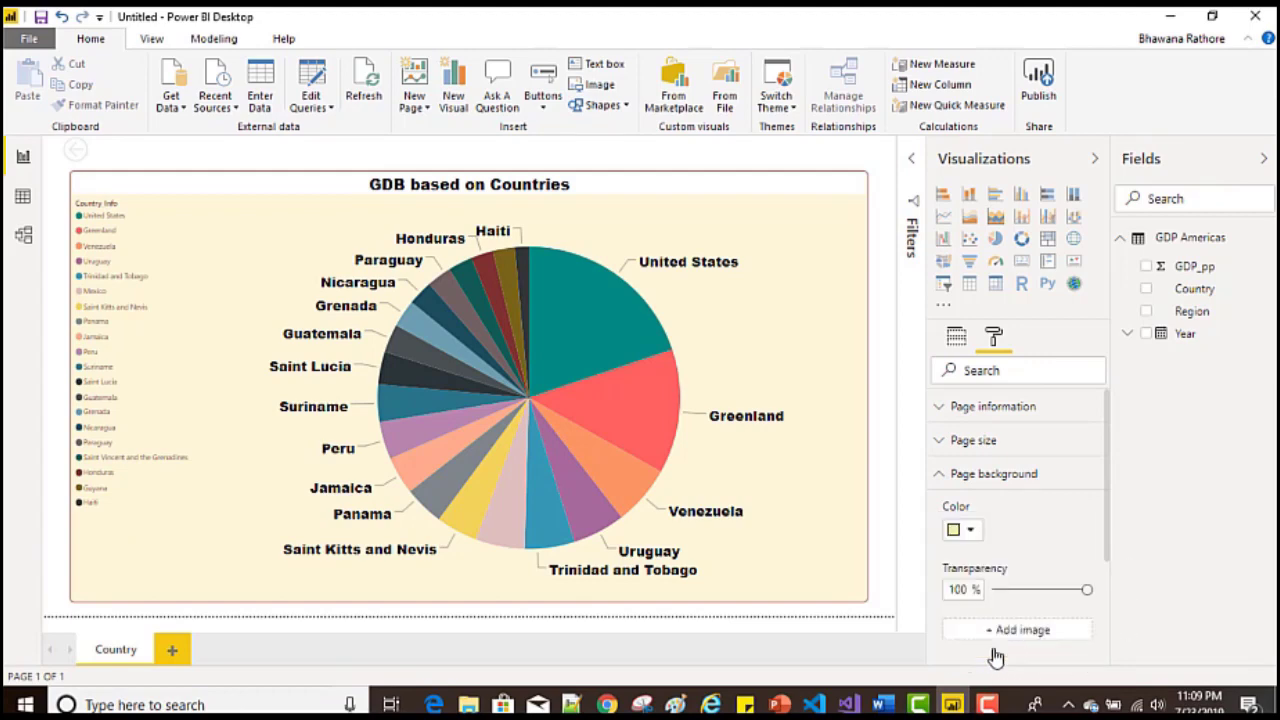
{"action": "left_click", "coordinate": [1040, 592]}
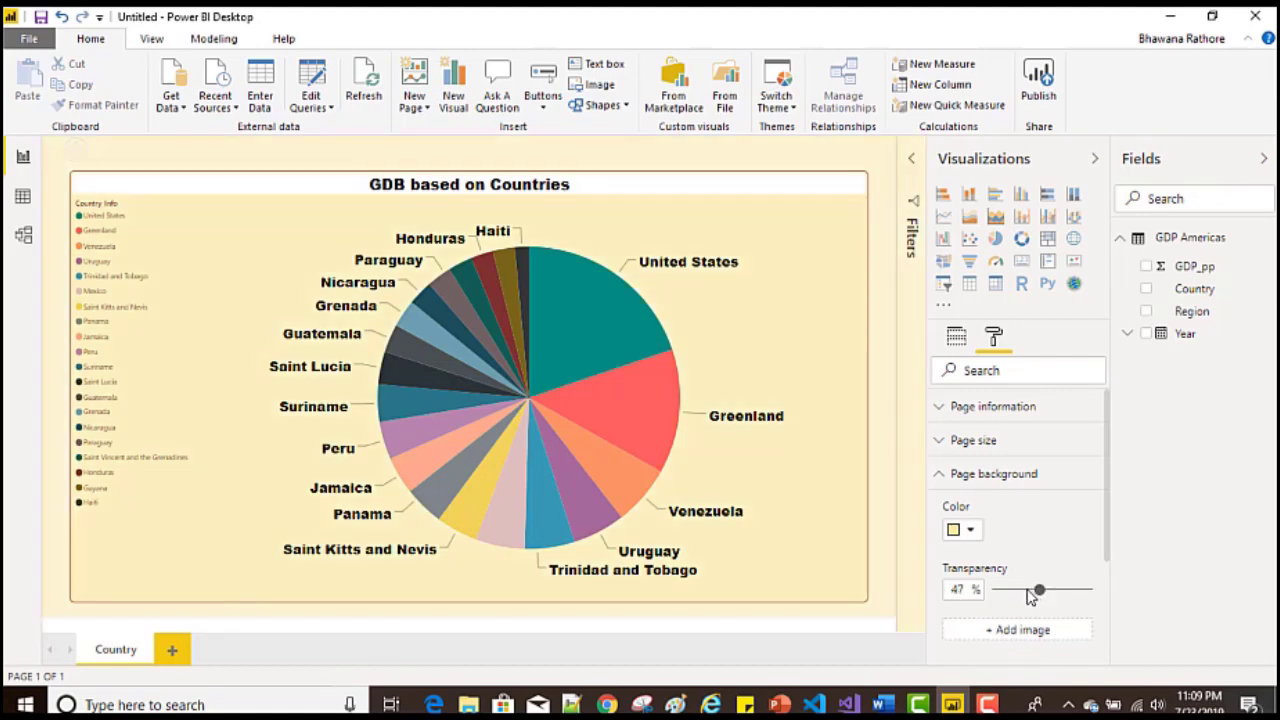
{"action": "left_click_drag", "start_coordinate": [1027, 590], "coordinate": [1012, 590]}
{"action": "left_click", "coordinate": [1084, 592]}
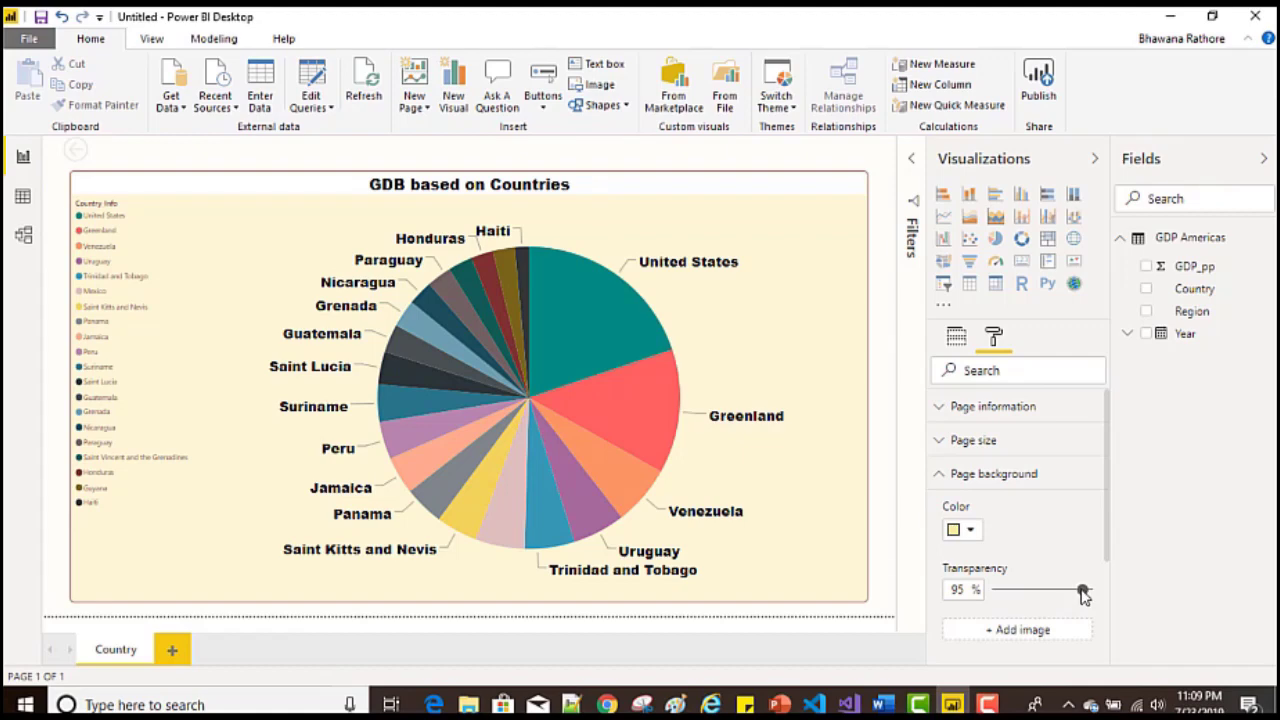
{"action": "left_click_drag", "start_coordinate": [1072, 596], "coordinate": [1056, 596]}
{"action": "left_click", "coordinate": [938, 474]}
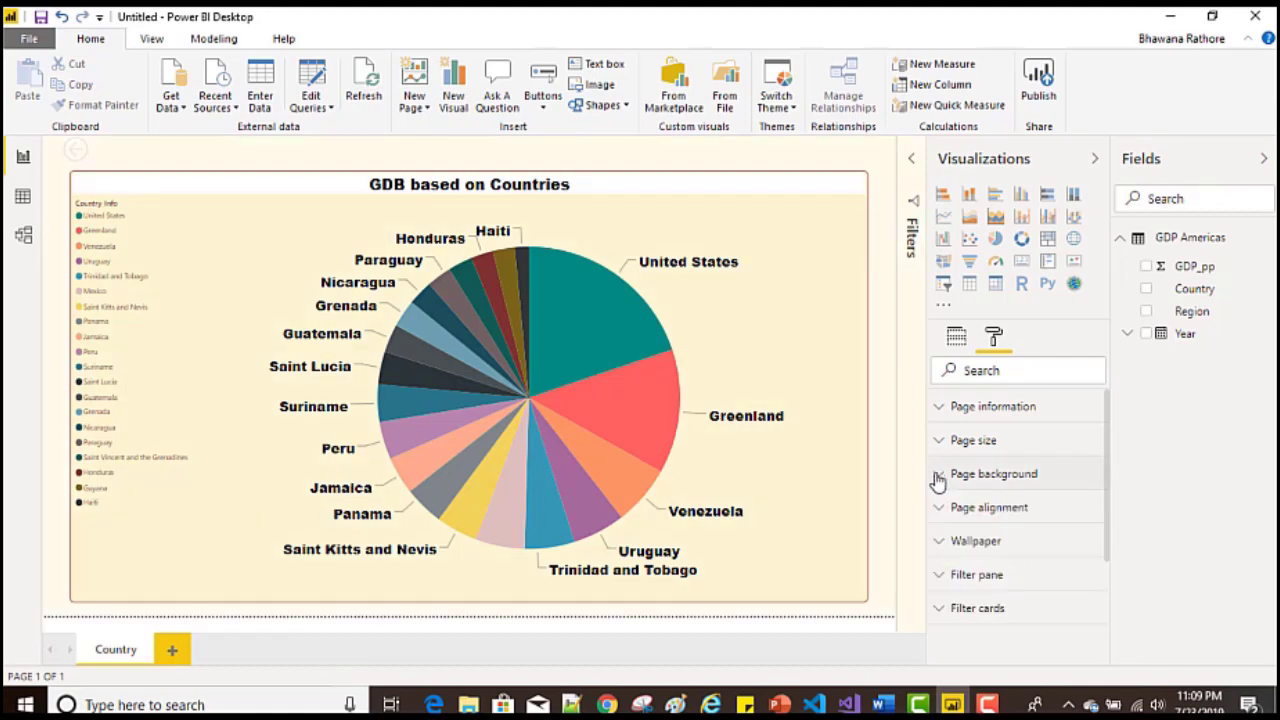
Step: Set the page's vertical alignment to Middle and collapse the page alignment settings
{"action": "left_click", "coordinate": [938, 508]}
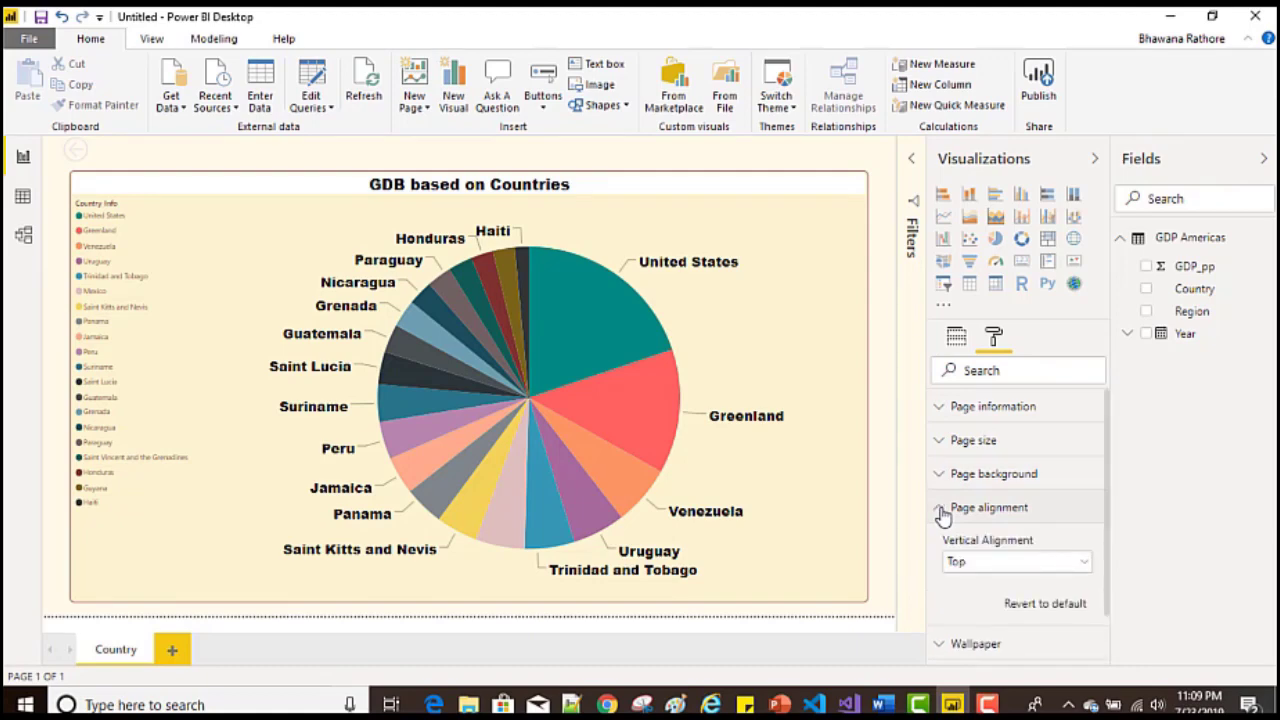
{"action": "left_click", "coordinate": [988, 572]}
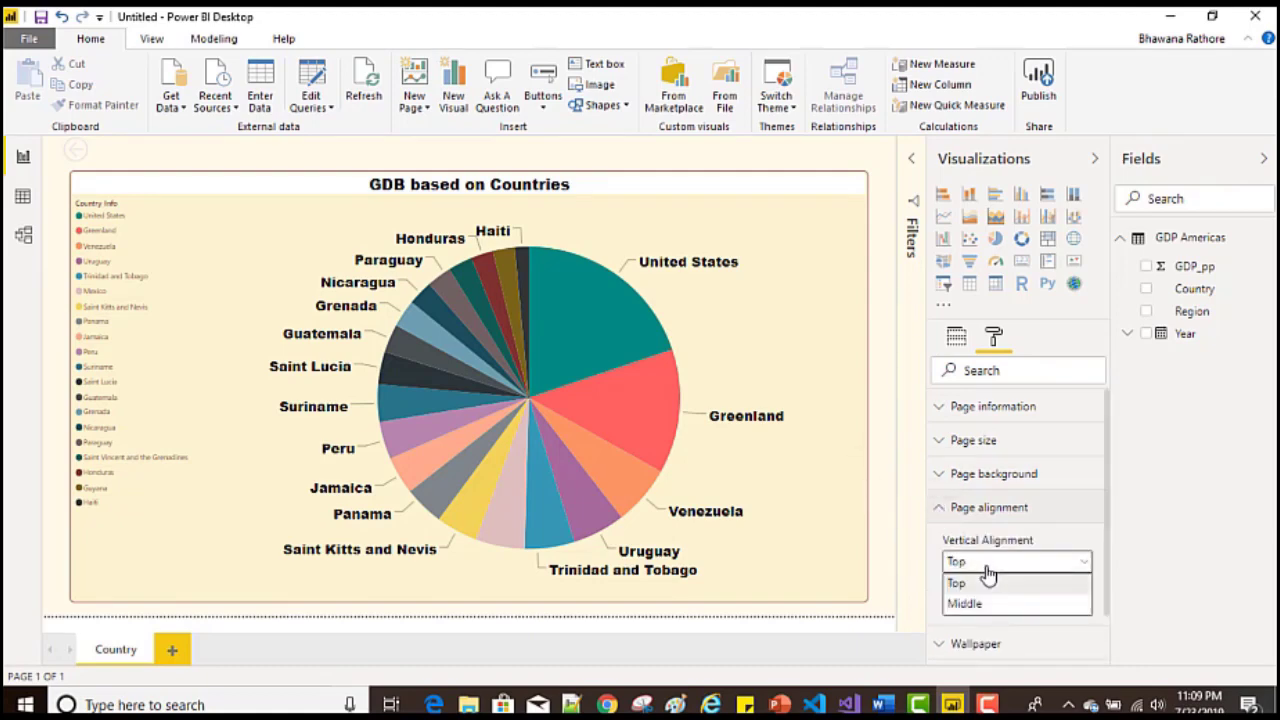
{"action": "left_click", "coordinate": [982, 605]}
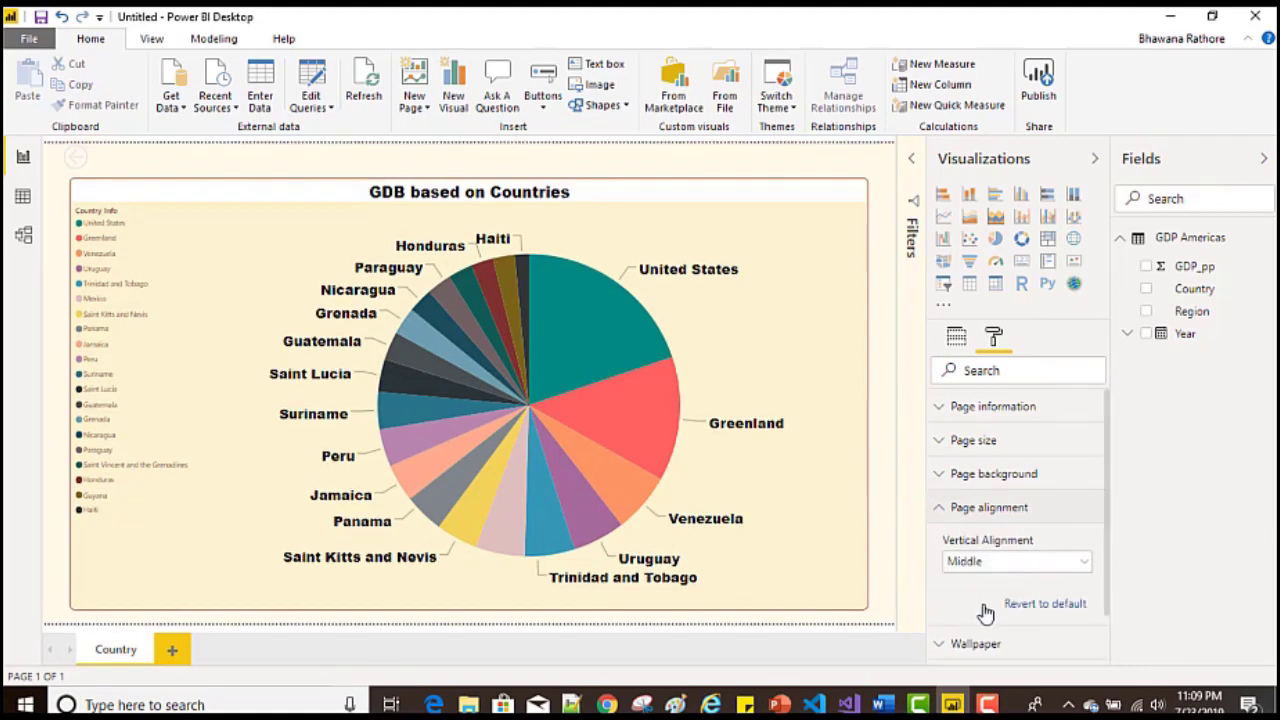
{"action": "left_click", "coordinate": [946, 515]}
Step: Examine the wallpaper's color, transparency and image options
{"action": "left_click", "coordinate": [943, 541]}
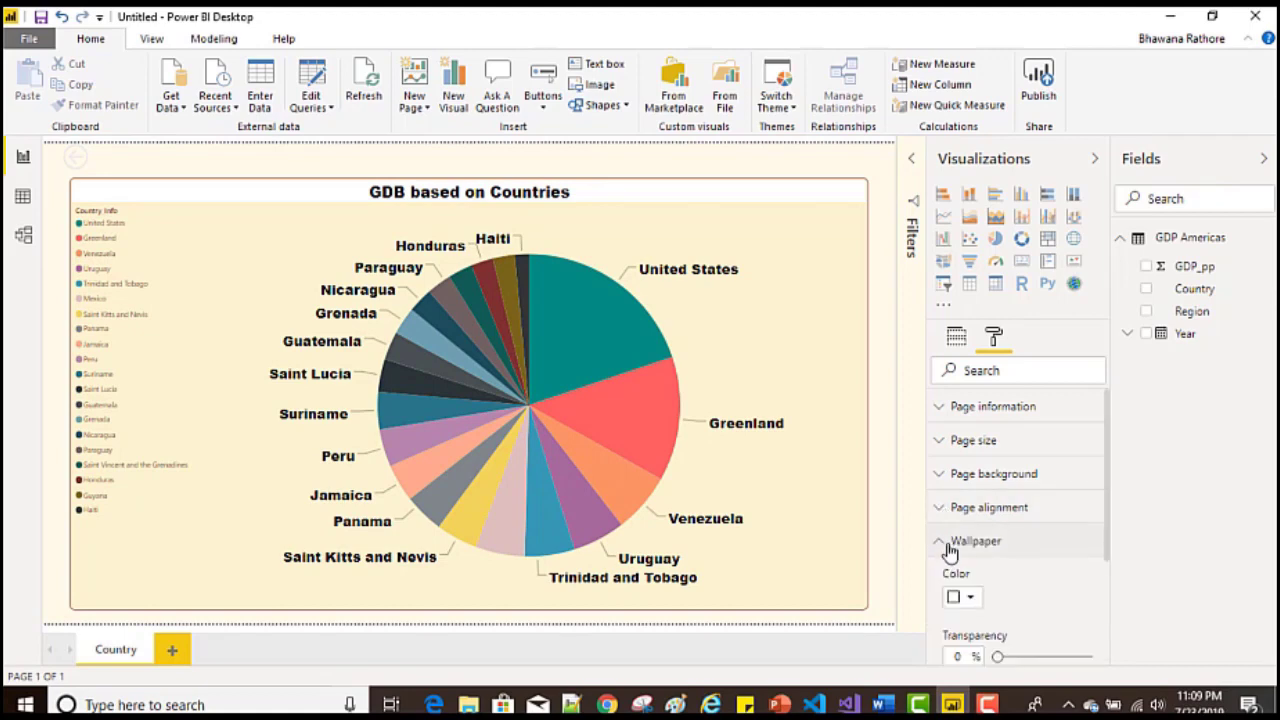
{"action": "scroll", "coordinate": [1040, 610], "scroll_direction": "down", "scroll_amount": 2}
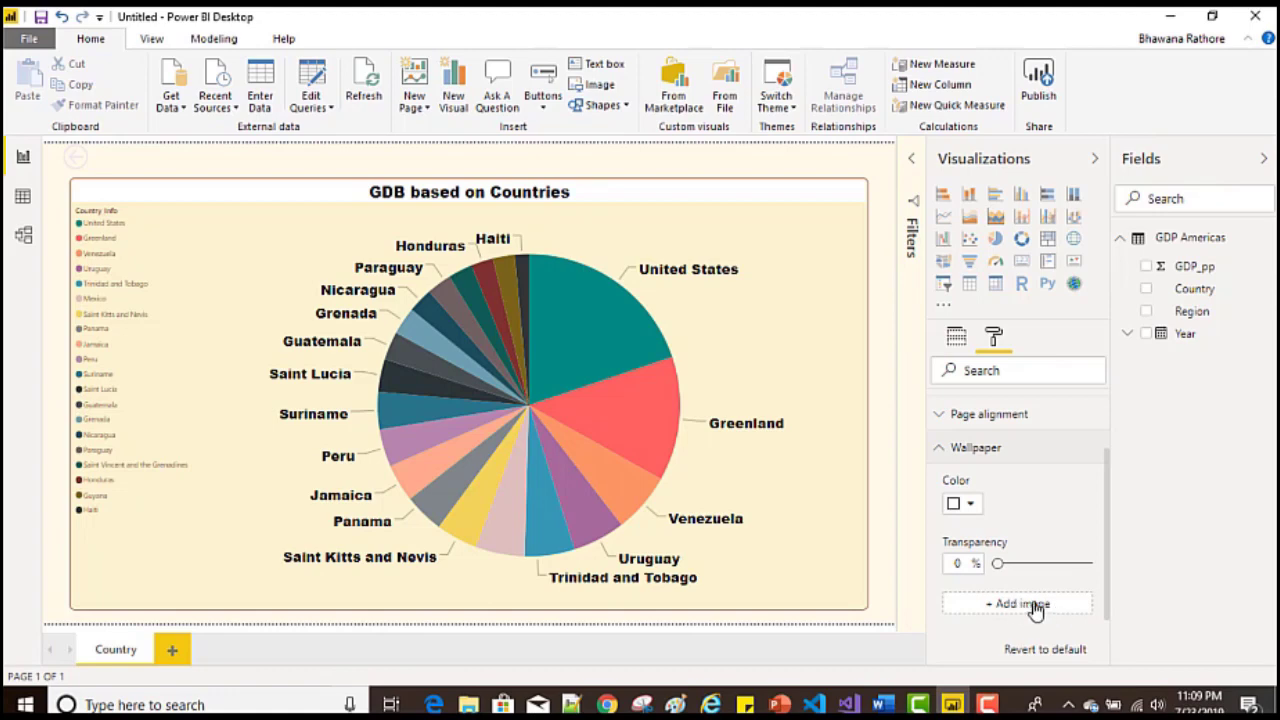
{"action": "left_click", "coordinate": [943, 450]}
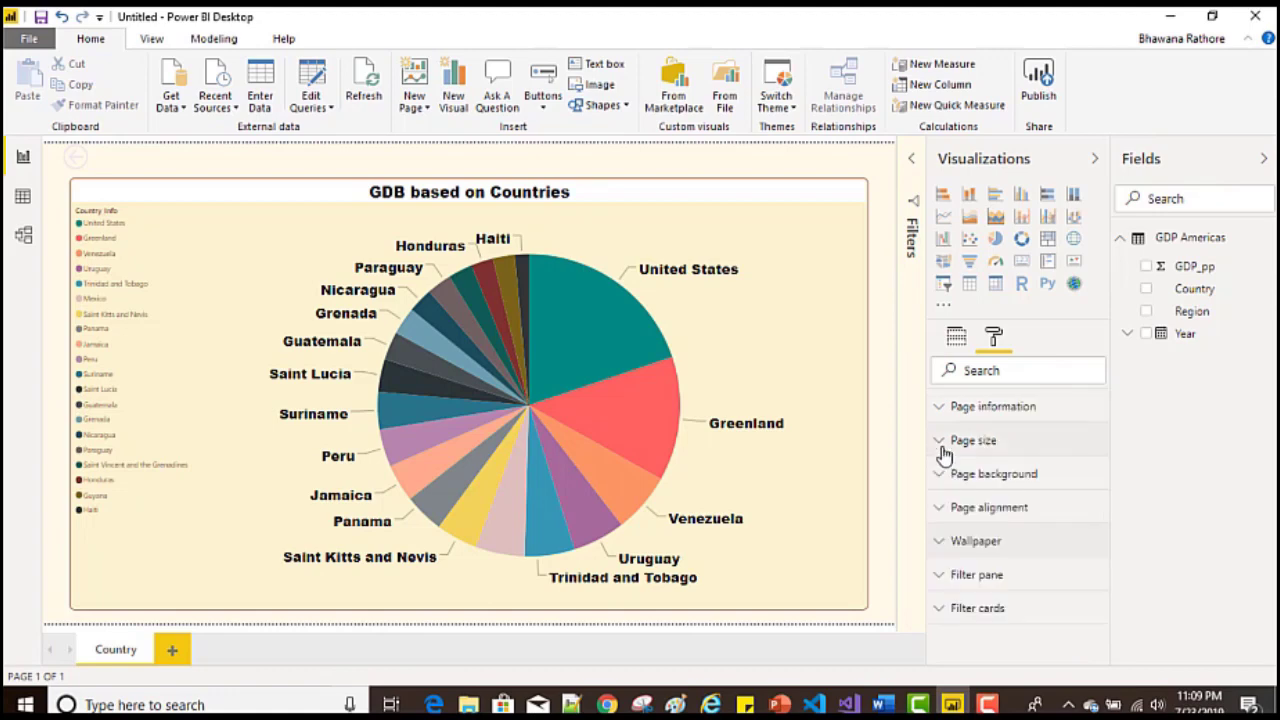
Step: Set the filter pane's title text size to 15 pt and collapse its settings
{"action": "left_click", "coordinate": [940, 577]}
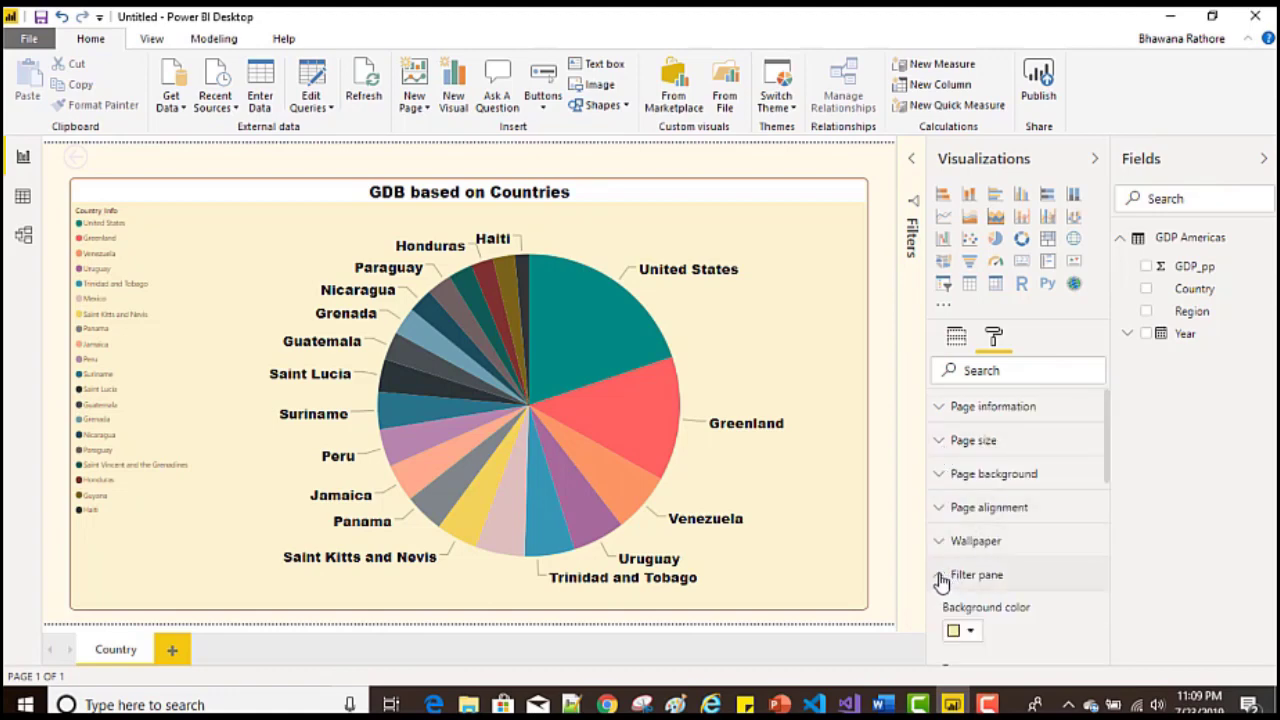
{"action": "scroll", "coordinate": [995, 595], "scroll_direction": "down", "scroll_amount": 3}
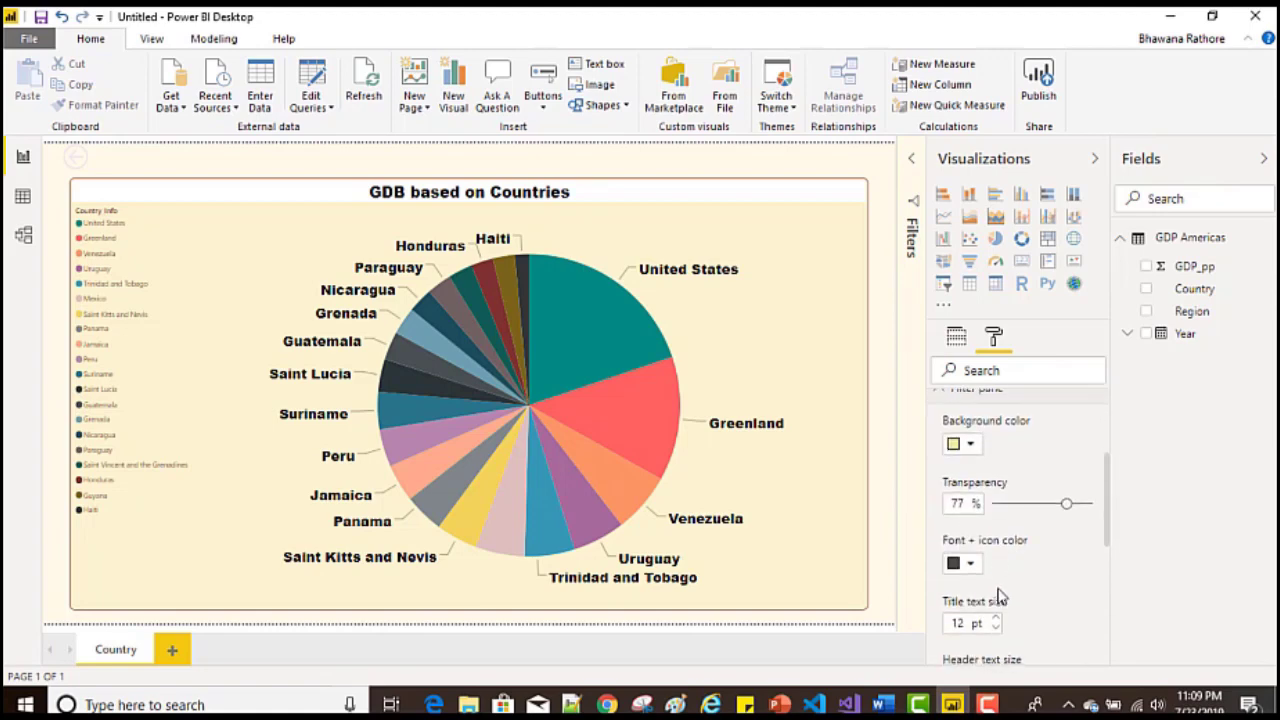
{"action": "scroll", "coordinate": [1023, 608], "scroll_direction": "up", "scroll_amount": 2}
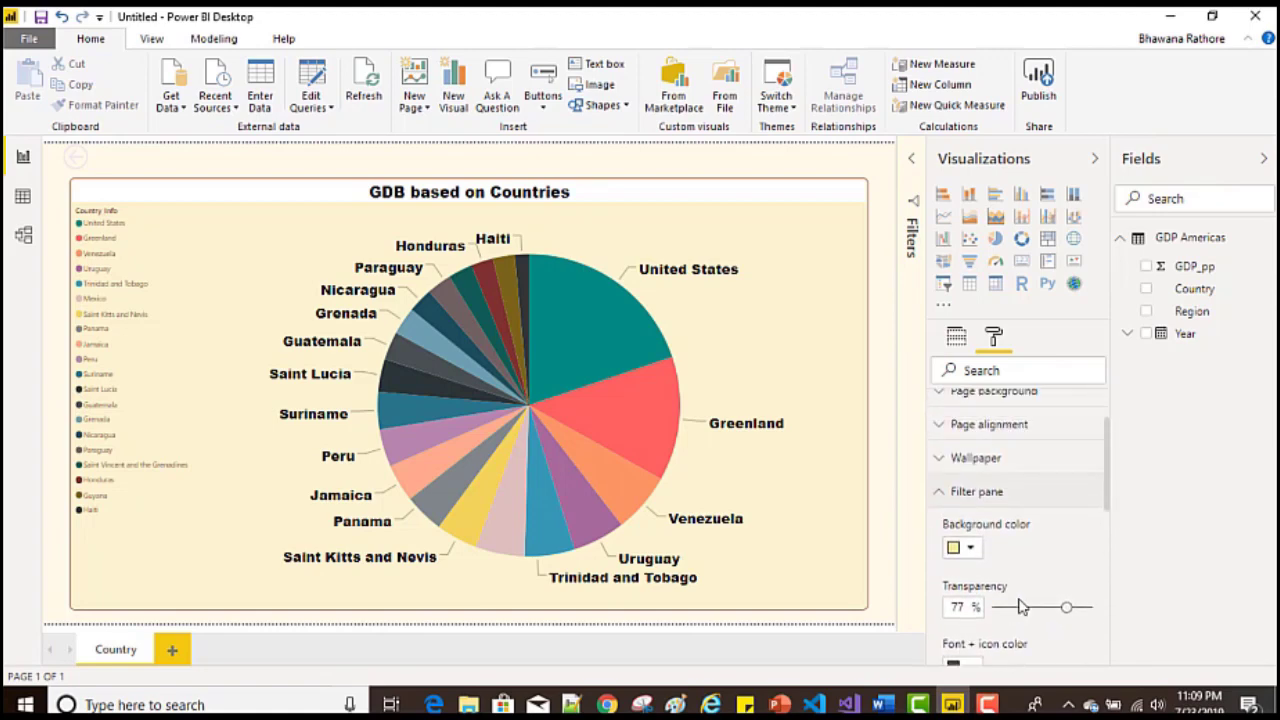
{"action": "scroll", "coordinate": [1023, 608], "scroll_direction": "down", "scroll_amount": 1}
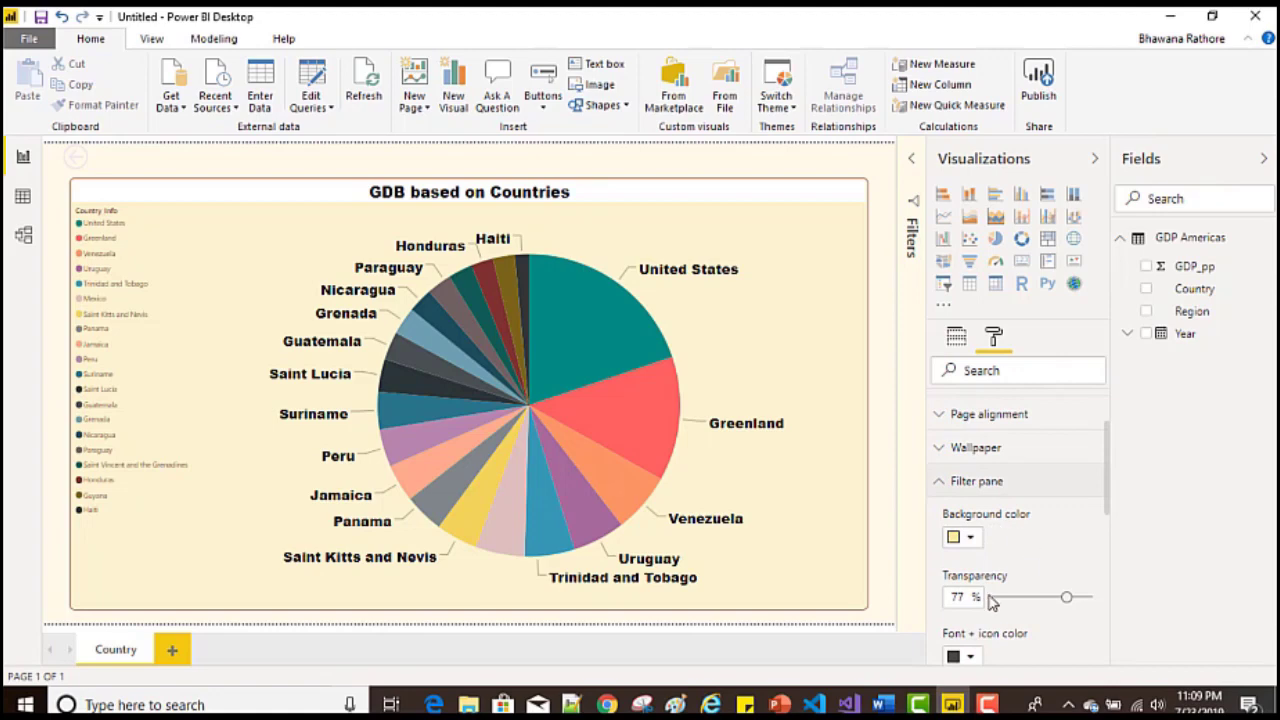
{"action": "scroll", "coordinate": [1068, 615], "scroll_direction": "down", "scroll_amount": 2}
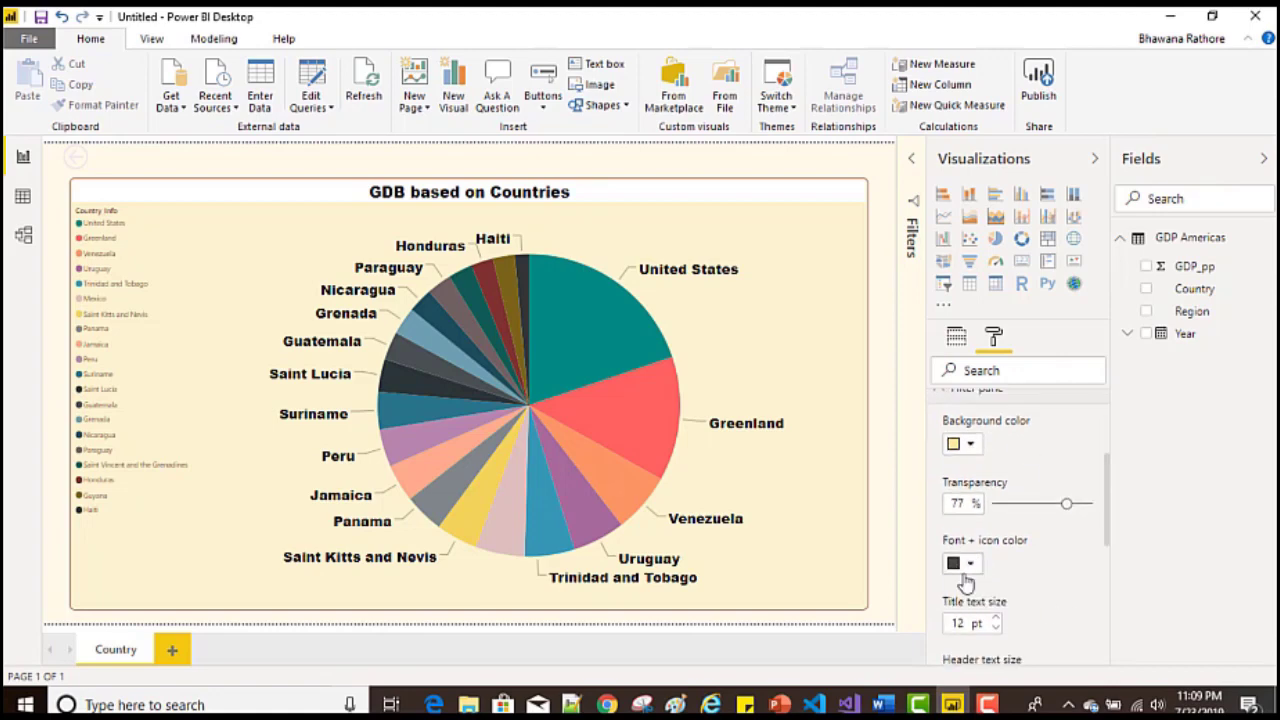
{"action": "scroll", "coordinate": [1040, 620], "scroll_direction": "down", "scroll_amount": 1}
{"action": "scroll", "coordinate": [1040, 625], "scroll_direction": "down", "scroll_amount": 1}
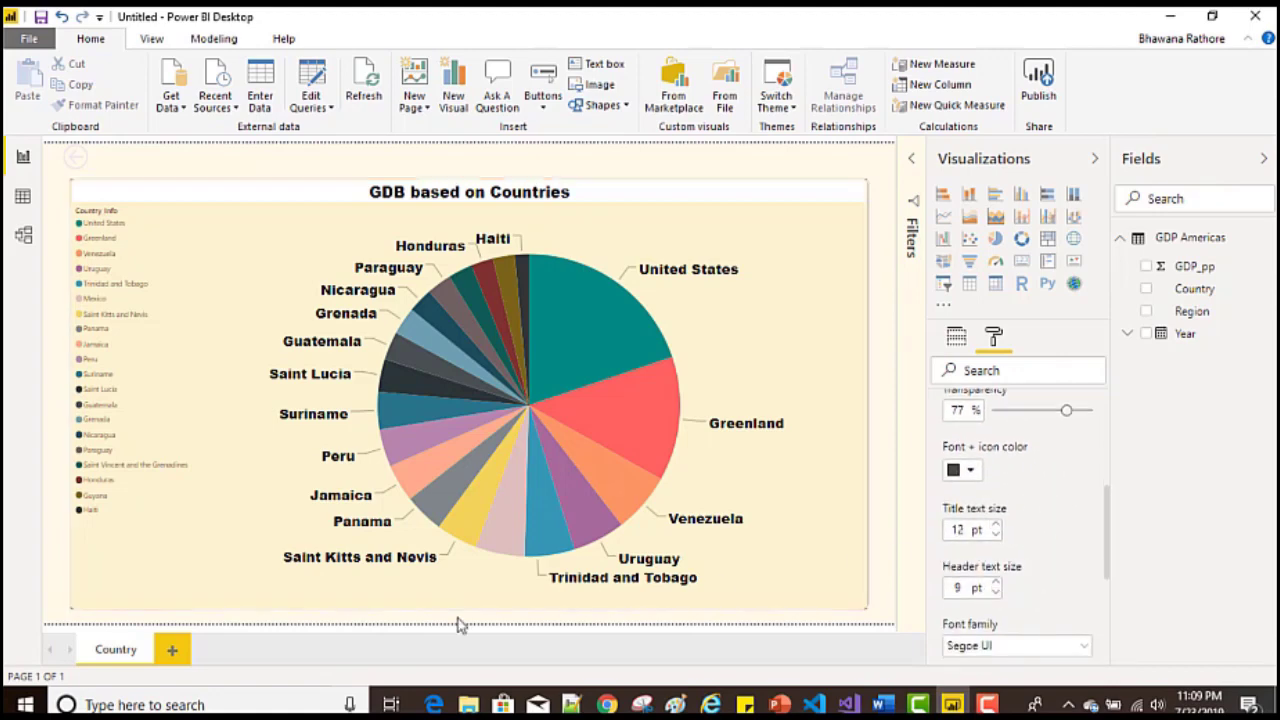
{"action": "left_click", "coordinate": [995, 526]}
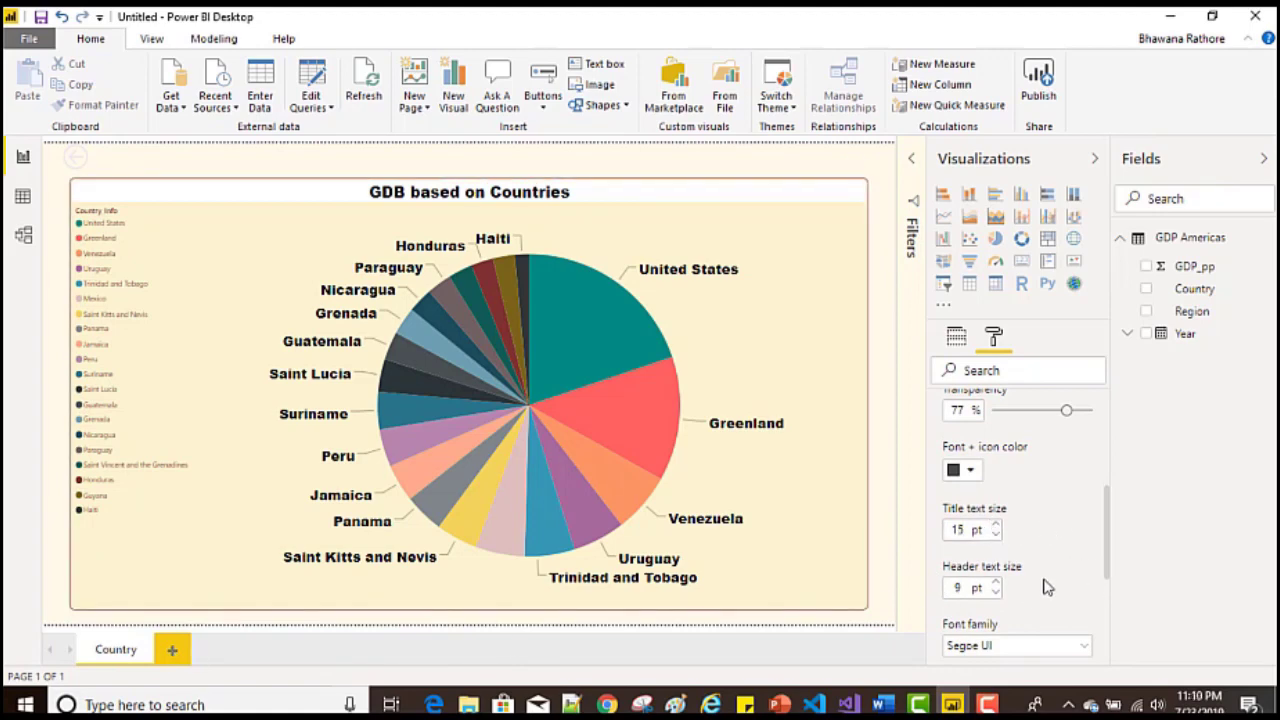
{"action": "scroll", "coordinate": [1047, 587], "scroll_direction": "up", "scroll_amount": 2}
{"action": "scroll", "coordinate": [962, 555], "scroll_direction": "up", "scroll_amount": 3}
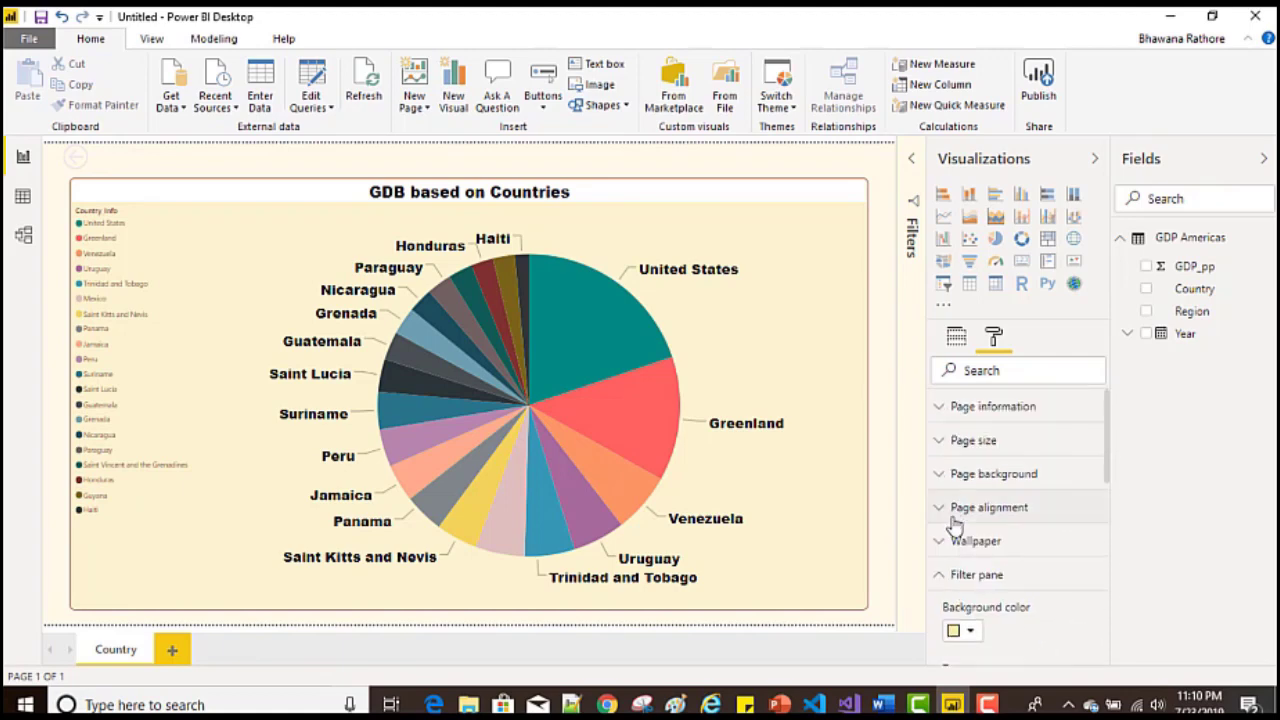
{"action": "left_click", "coordinate": [948, 574]}
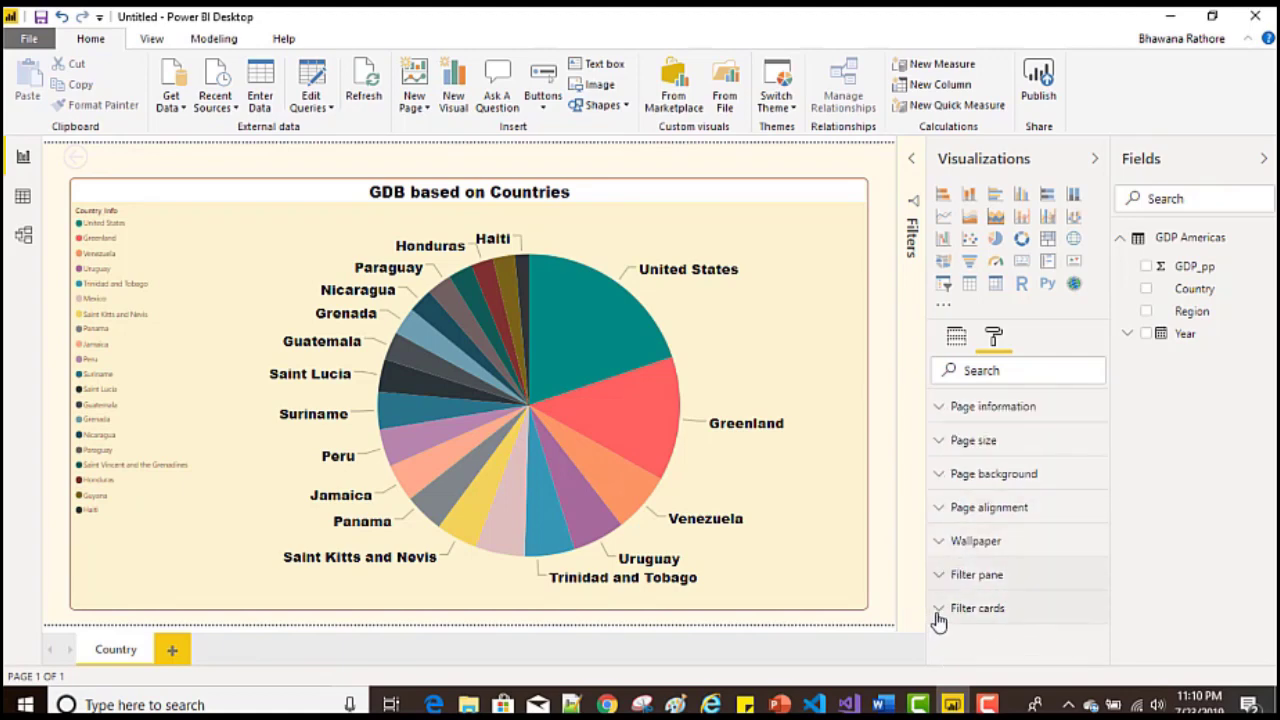
Step: Examine the filter card settings for the Available type, from background, transparency and border to font and input box color
{"action": "left_click", "coordinate": [937, 615]}
{"action": "scroll", "coordinate": [1066, 600], "scroll_direction": "down", "scroll_amount": 3}
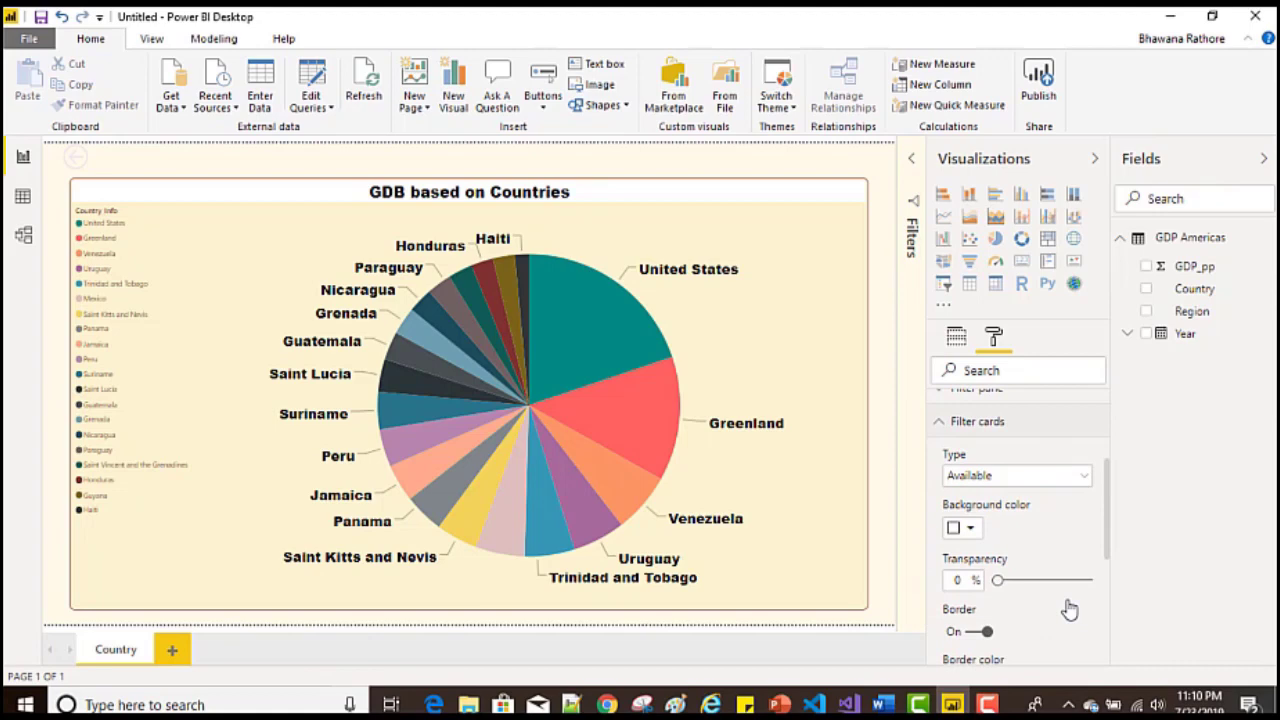
{"action": "left_click", "coordinate": [1016, 476]}
{"action": "left_click", "coordinate": [1016, 496]}
{"action": "scroll", "coordinate": [1052, 628], "scroll_direction": "down", "scroll_amount": 1}
{"action": "scroll", "coordinate": [1052, 628], "scroll_direction": "down", "scroll_amount": 2}
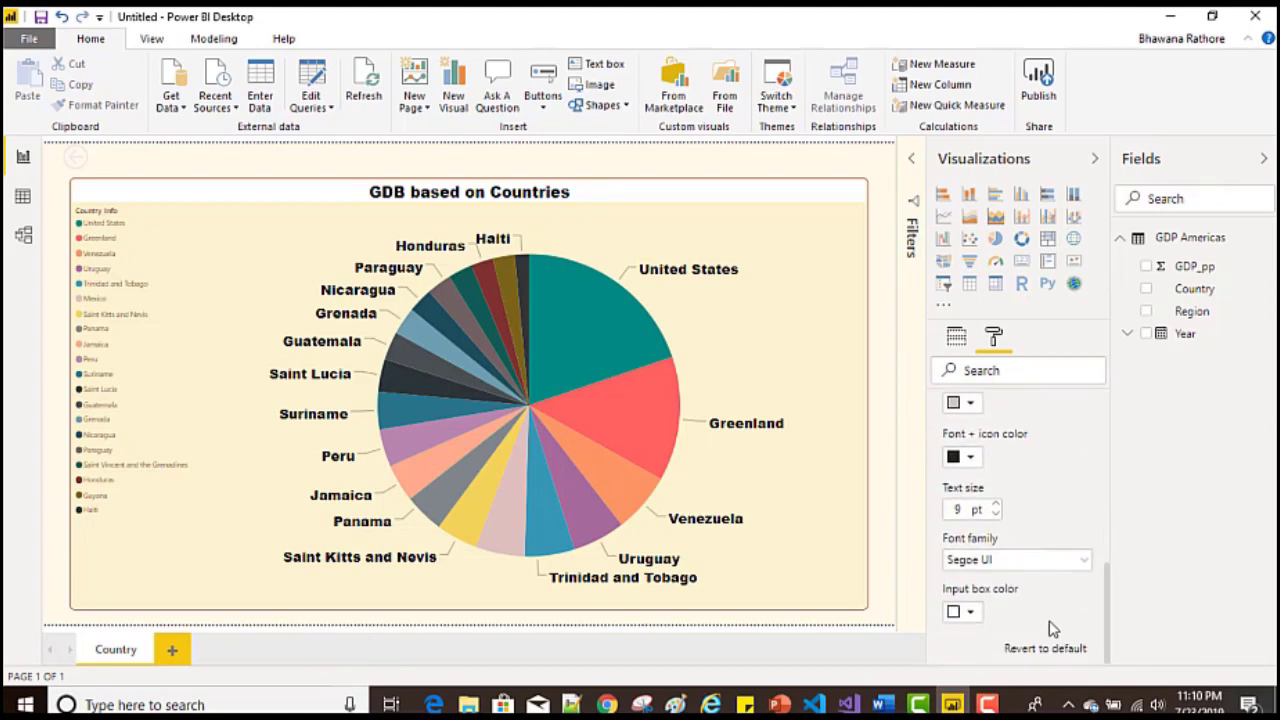
{"action": "scroll", "coordinate": [1052, 628], "scroll_direction": "up", "scroll_amount": 3}
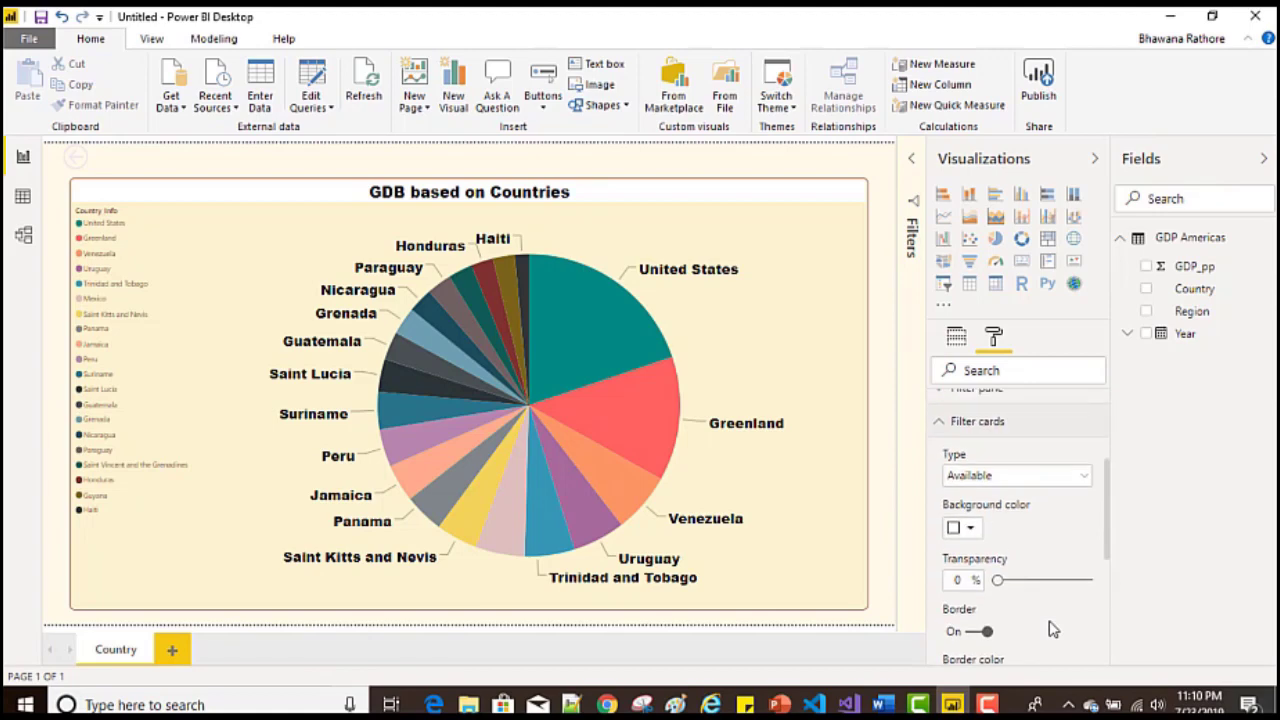
Step: Examine the filter card settings for the Applied type, return to the Available type and collapse the settings
{"action": "left_click", "coordinate": [996, 477]}
{"action": "left_click", "coordinate": [986, 518]}
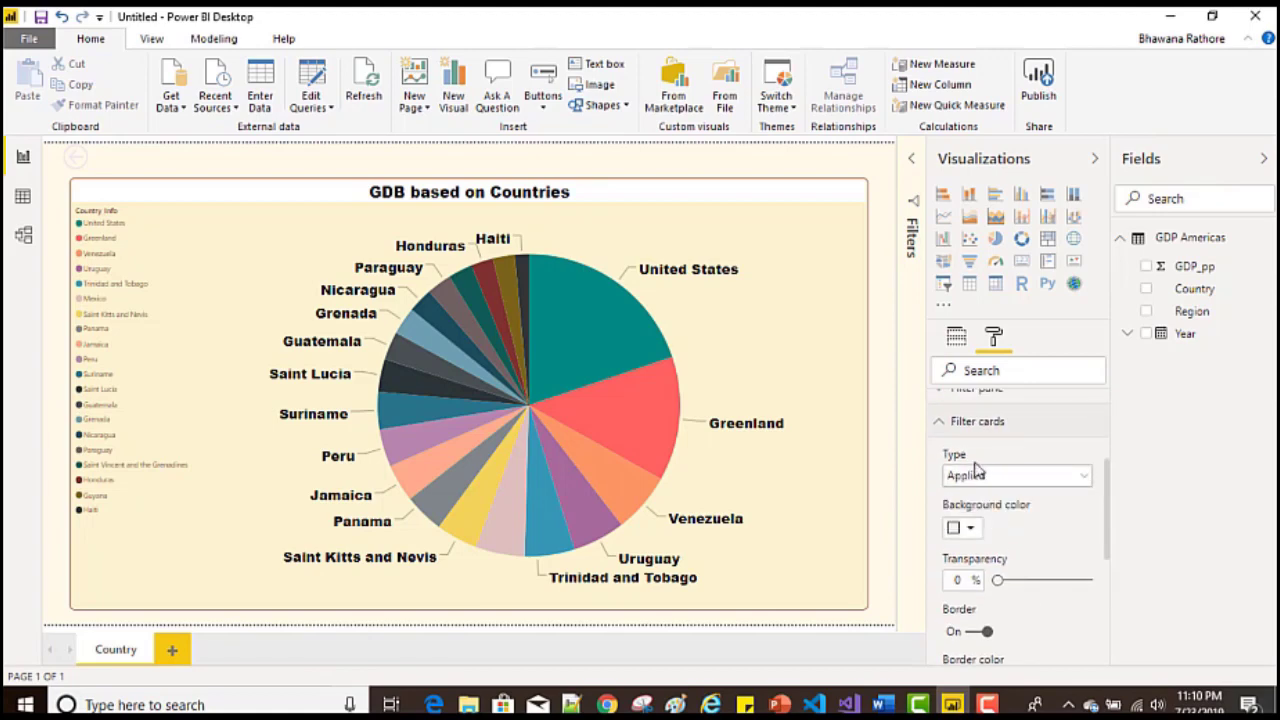
{"action": "left_click", "coordinate": [996, 478]}
{"action": "left_click", "coordinate": [1000, 495]}
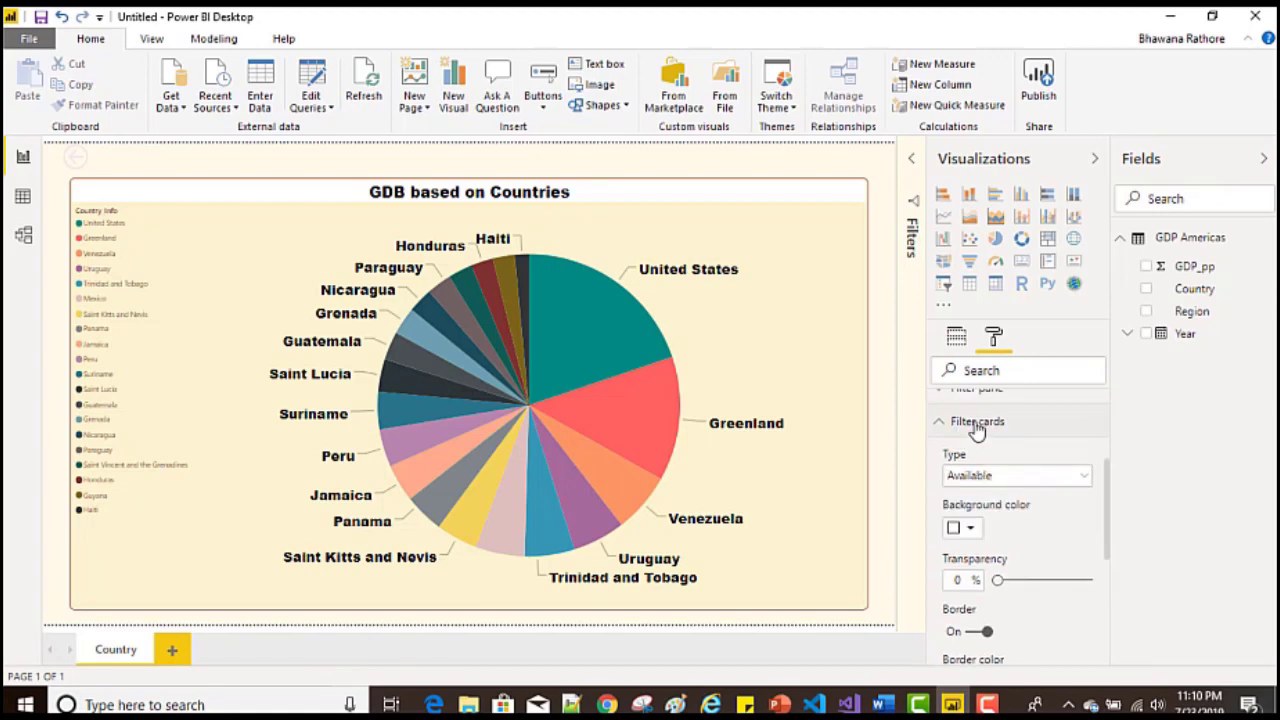
{"action": "scroll", "coordinate": [988, 540], "scroll_direction": "down", "scroll_amount": 2}
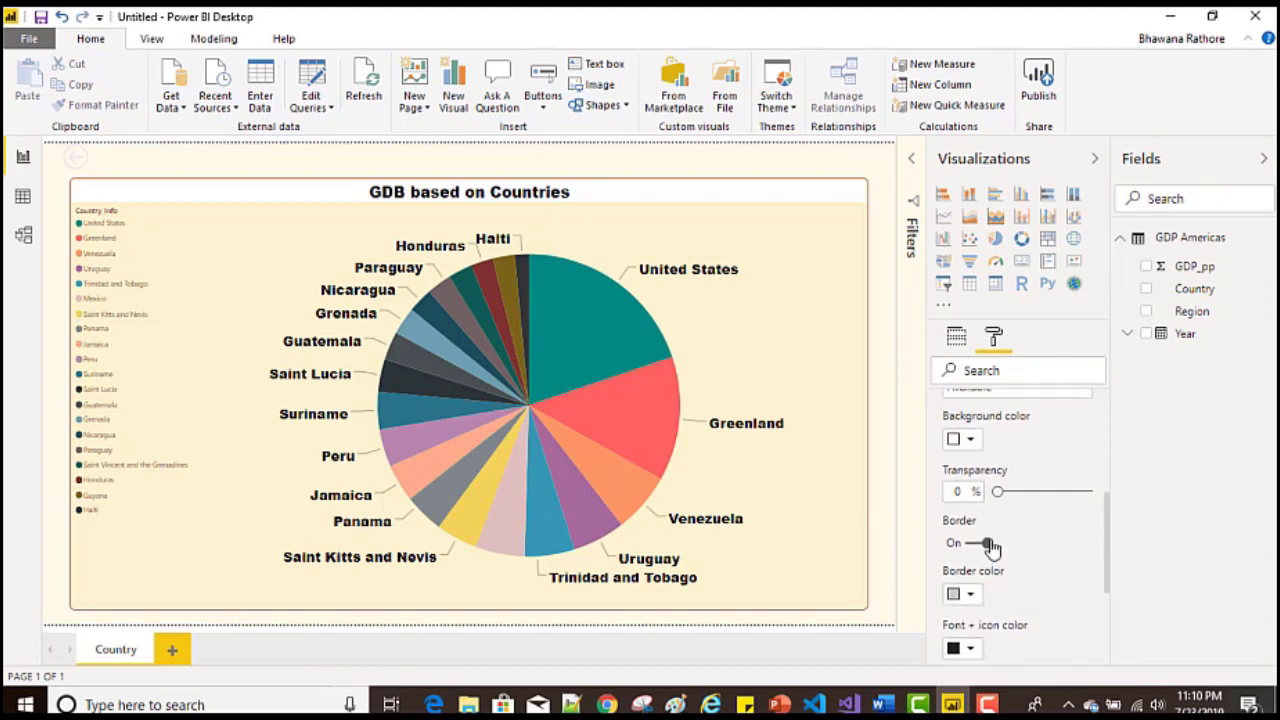
{"action": "scroll", "coordinate": [988, 545], "scroll_direction": "up", "scroll_amount": 6}
{"action": "scroll", "coordinate": [1000, 580], "scroll_direction": "down", "scroll_amount": 2}
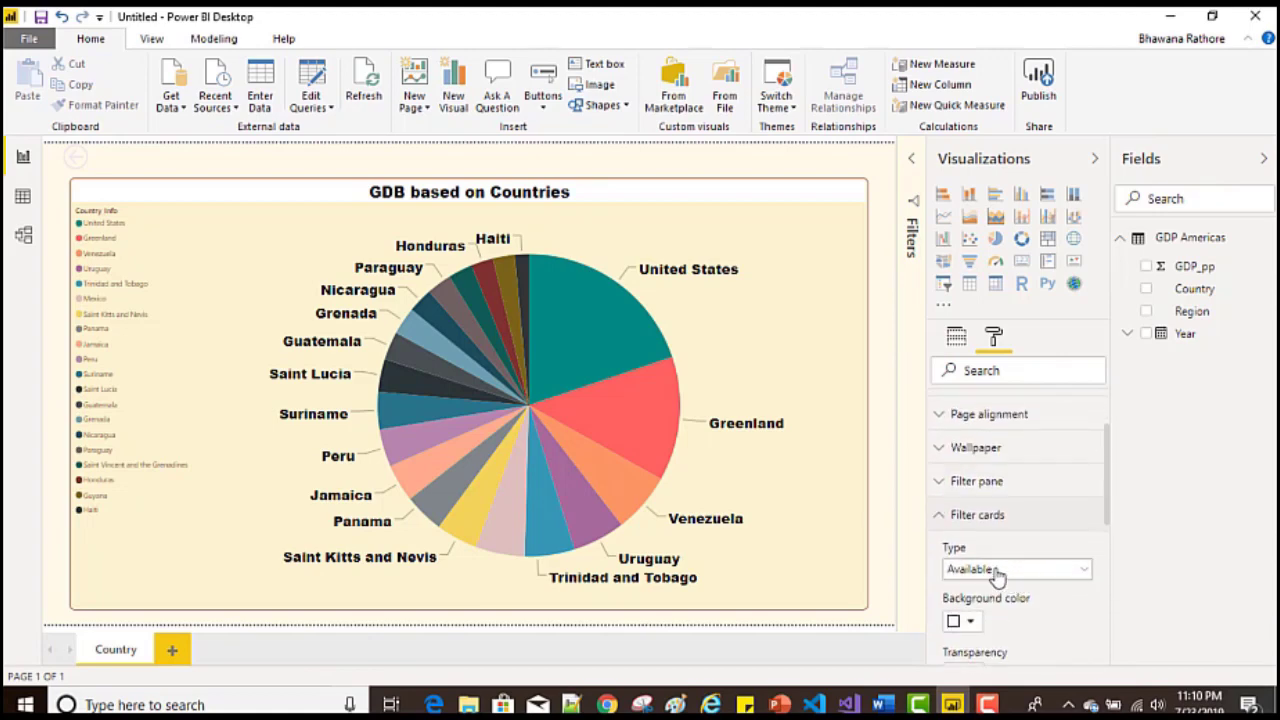
{"action": "left_click", "coordinate": [940, 516]}
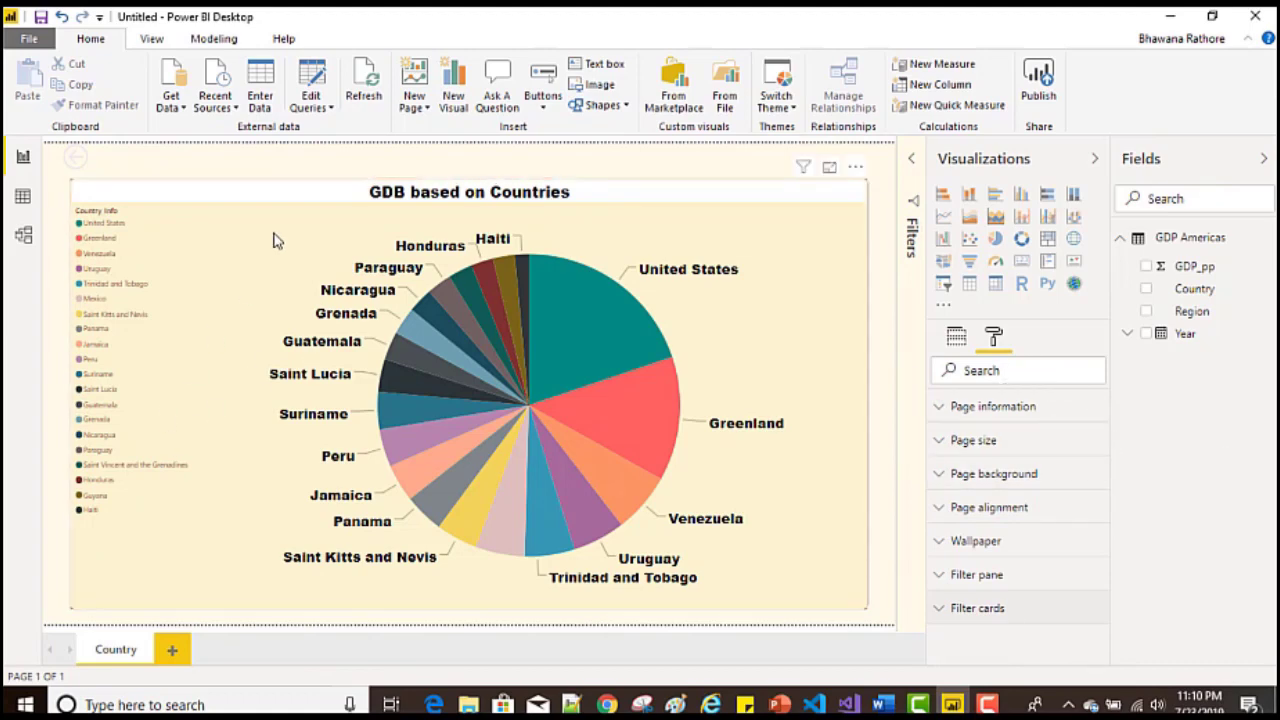
Step: View the pie chart in focus mode and return to the report
{"action": "left_click", "coordinate": [265, 203]}
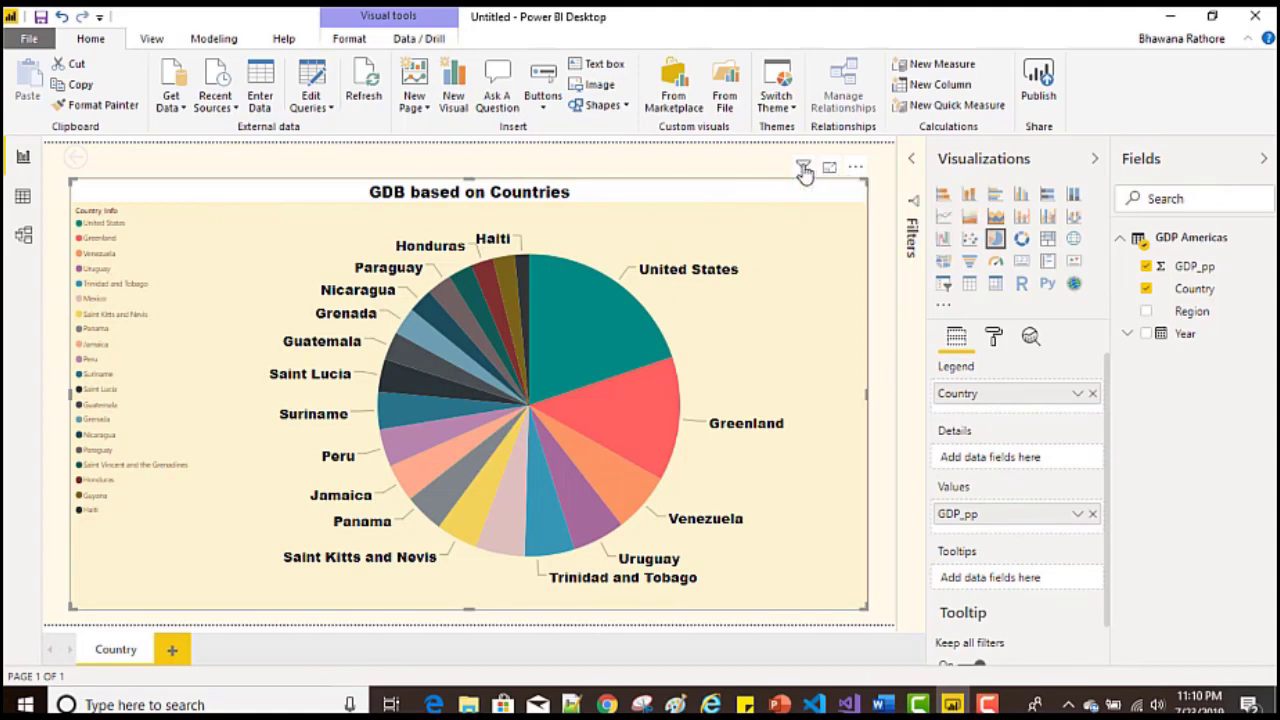
{"action": "mouse_move", "coordinate": [804, 173]}
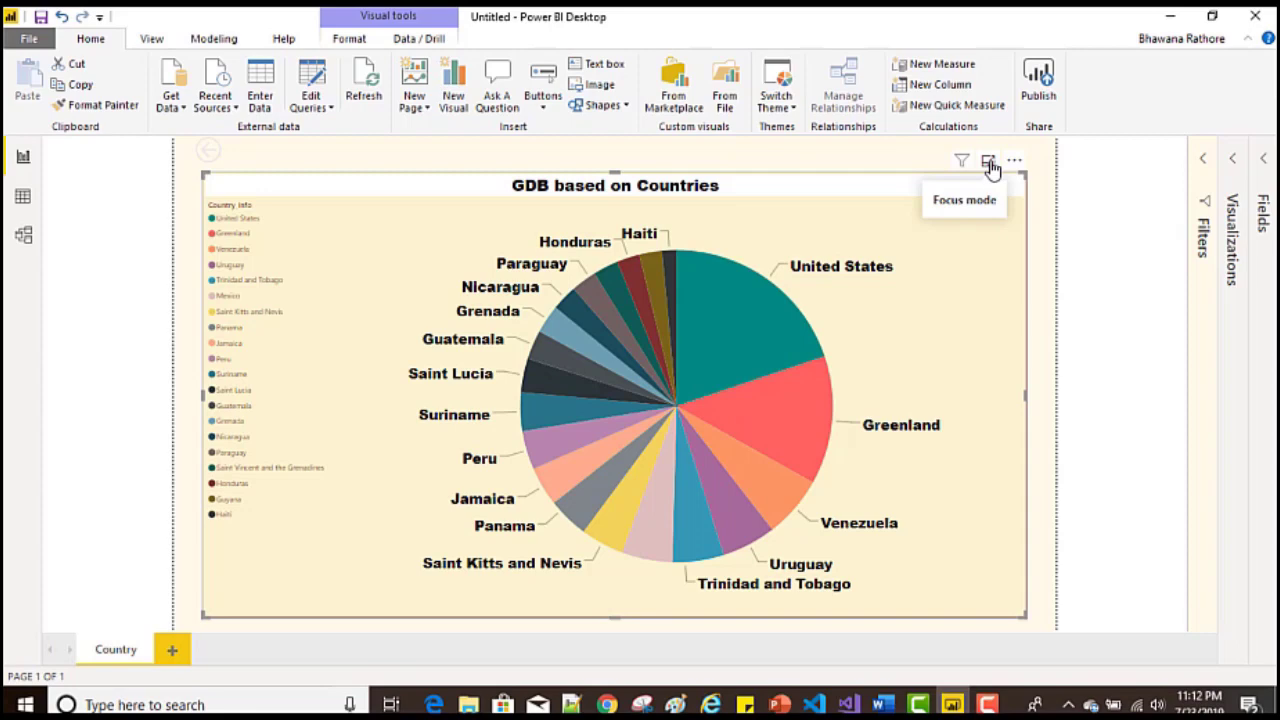
{"action": "left_click", "coordinate": [989, 165]}
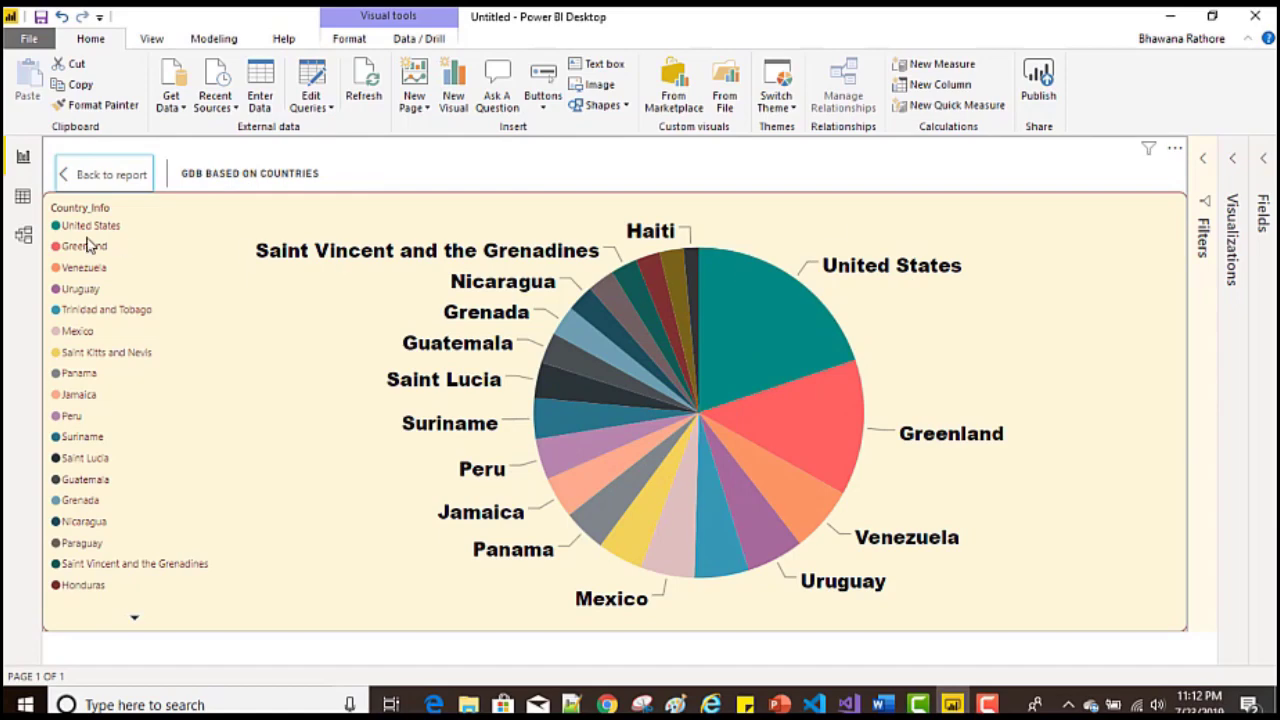
{"action": "left_click", "coordinate": [106, 178]}
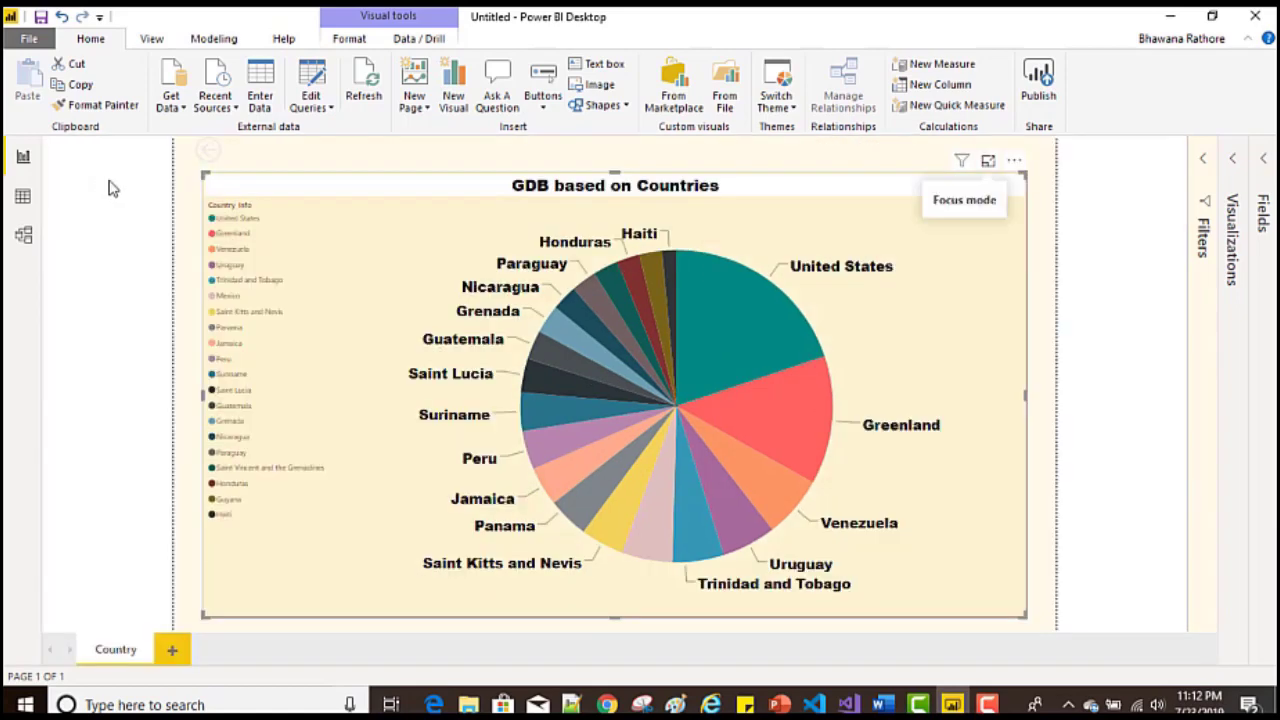
Step: Start exporting the pie chart's data as a CSV file named GDB based on Countries, and cancel the save
{"action": "left_click", "coordinate": [1015, 163]}
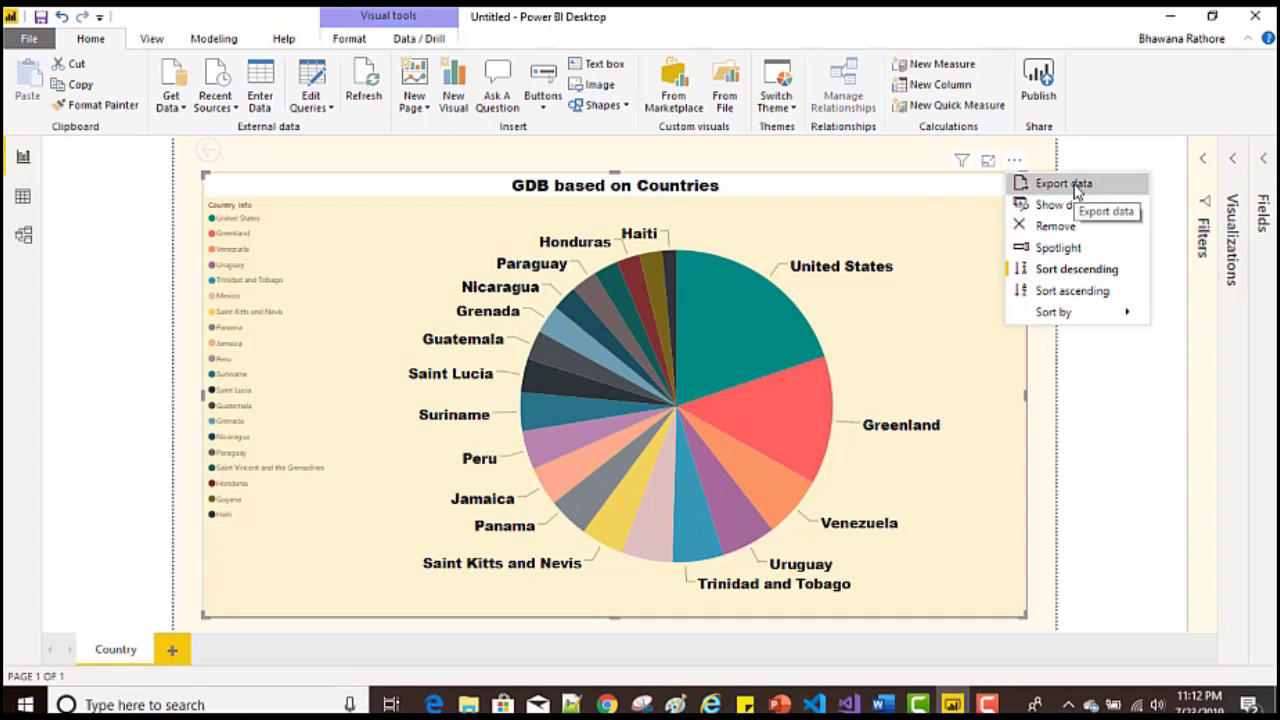
{"action": "left_click", "coordinate": [1062, 185]}
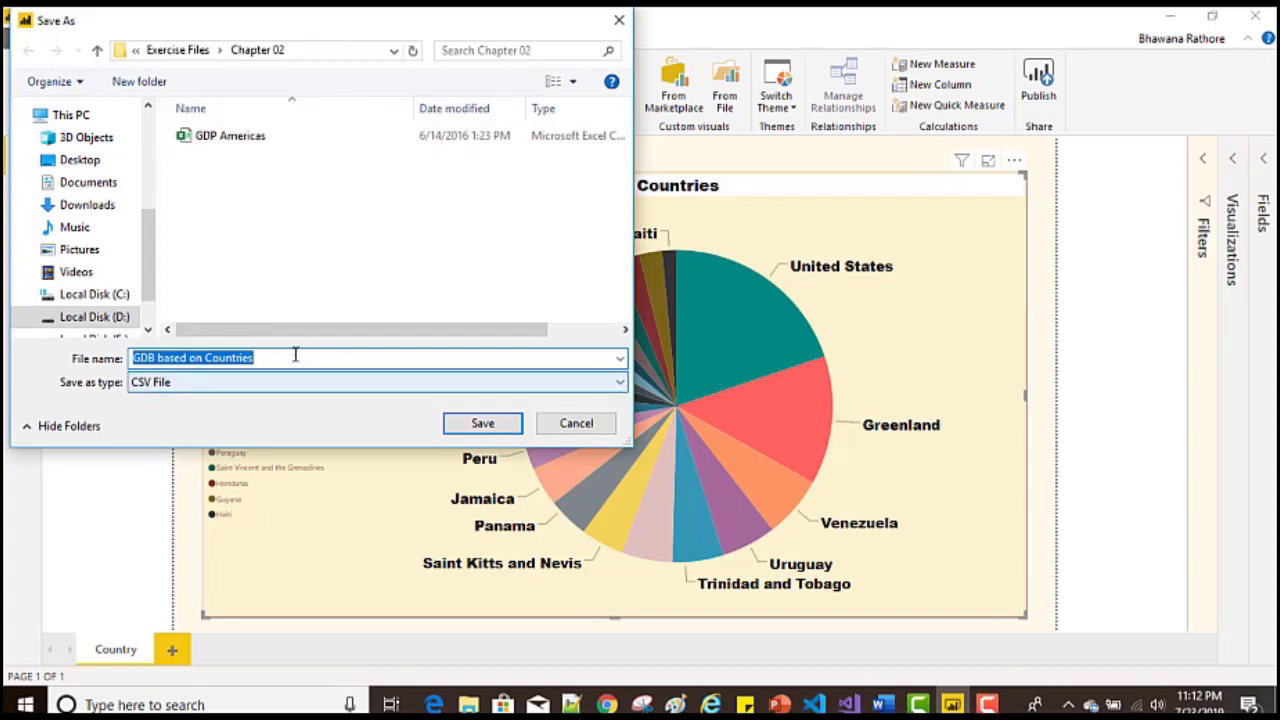
{"action": "left_click", "coordinate": [290, 357]}
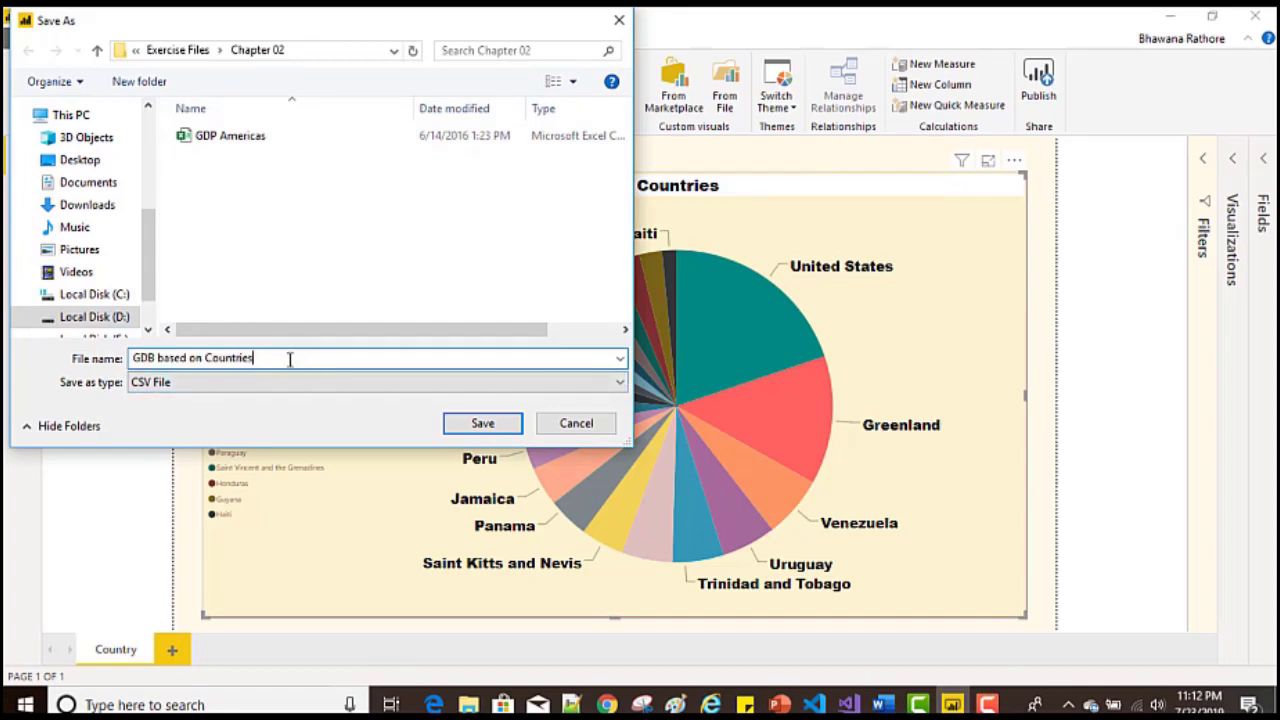
{"action": "left_click", "coordinate": [578, 423]}
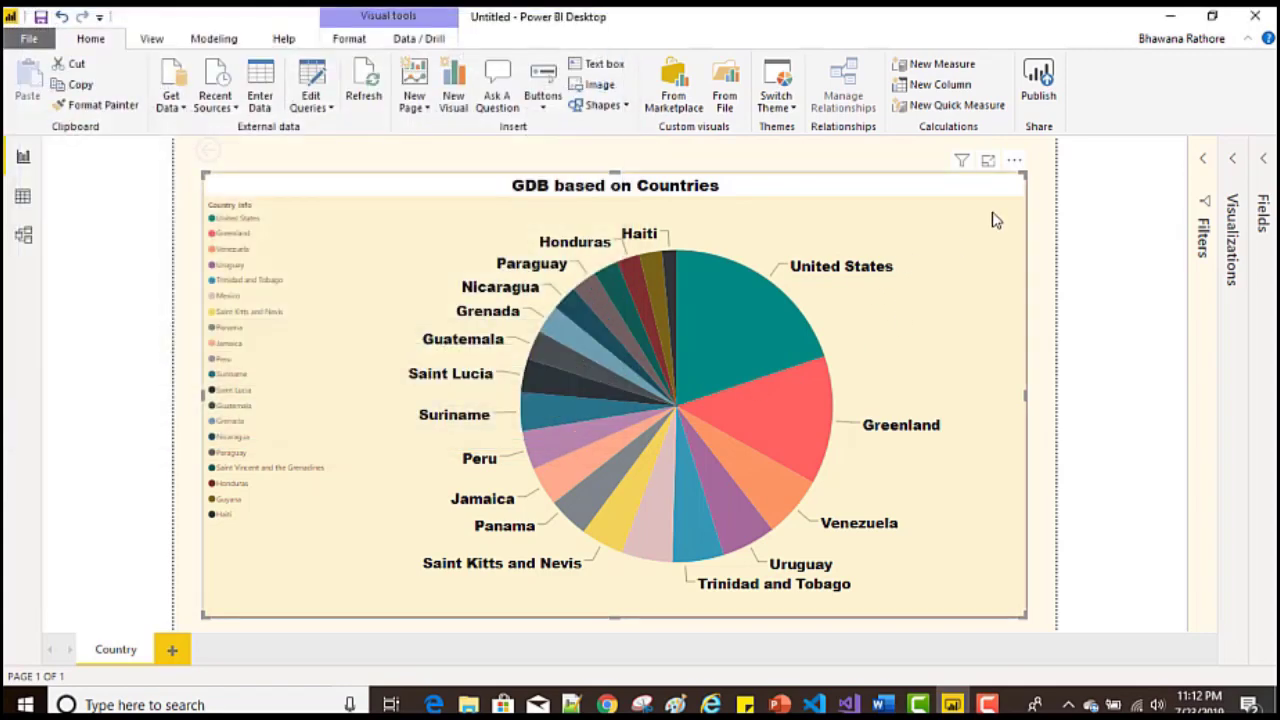
Step: Show the pie chart's underlying data, examine the table of countries and GDP_pp values, and return to the report
{"action": "left_click", "coordinate": [1014, 160]}
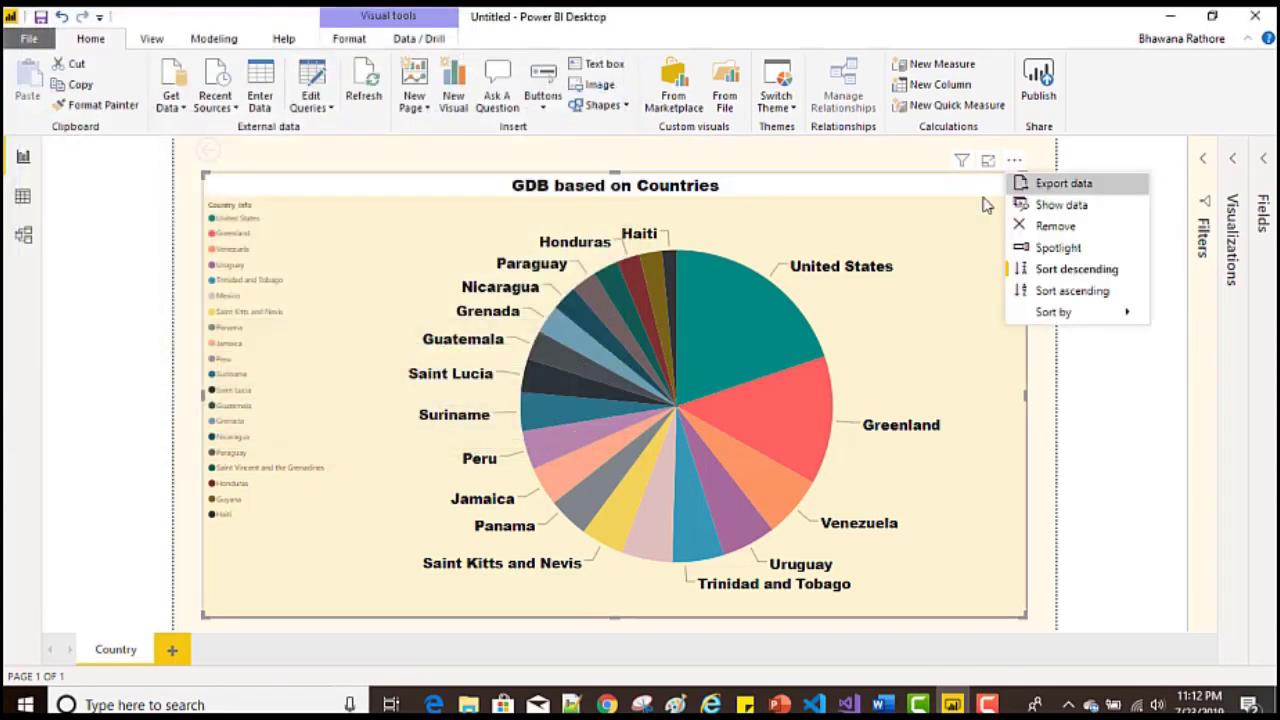
{"action": "left_click", "coordinate": [1077, 210]}
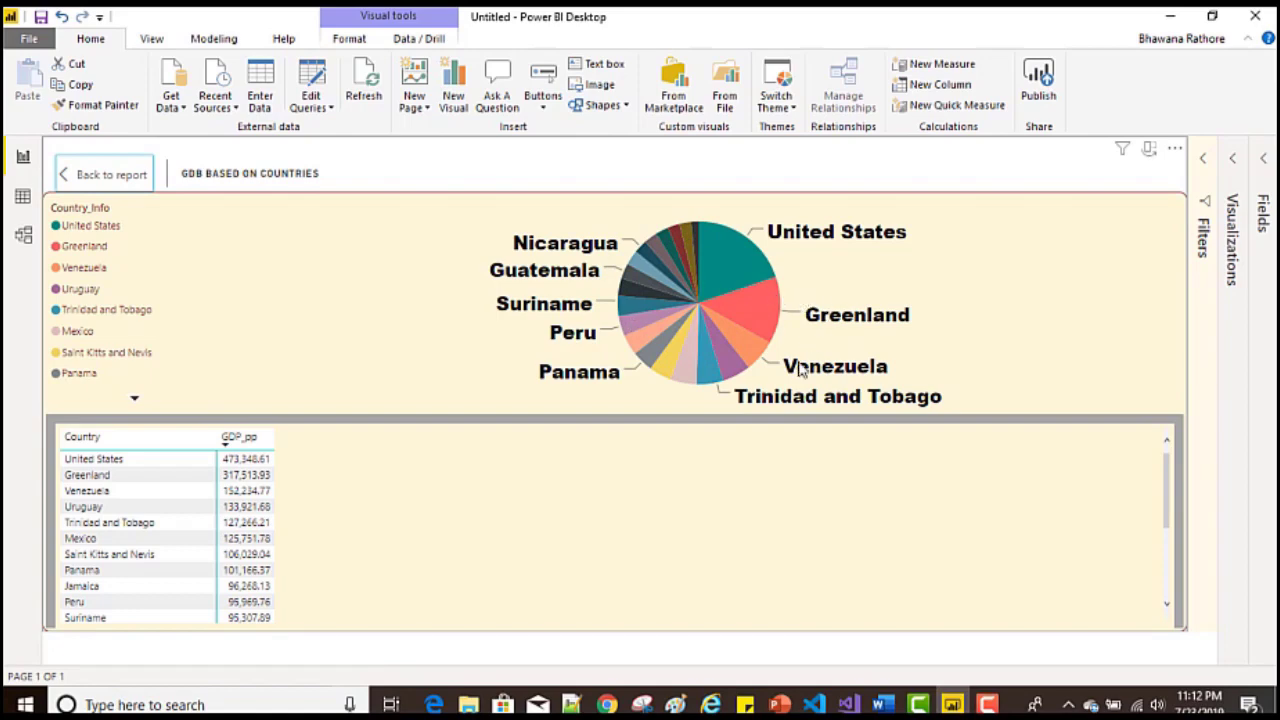
{"action": "mouse_move", "coordinate": [735, 310]}
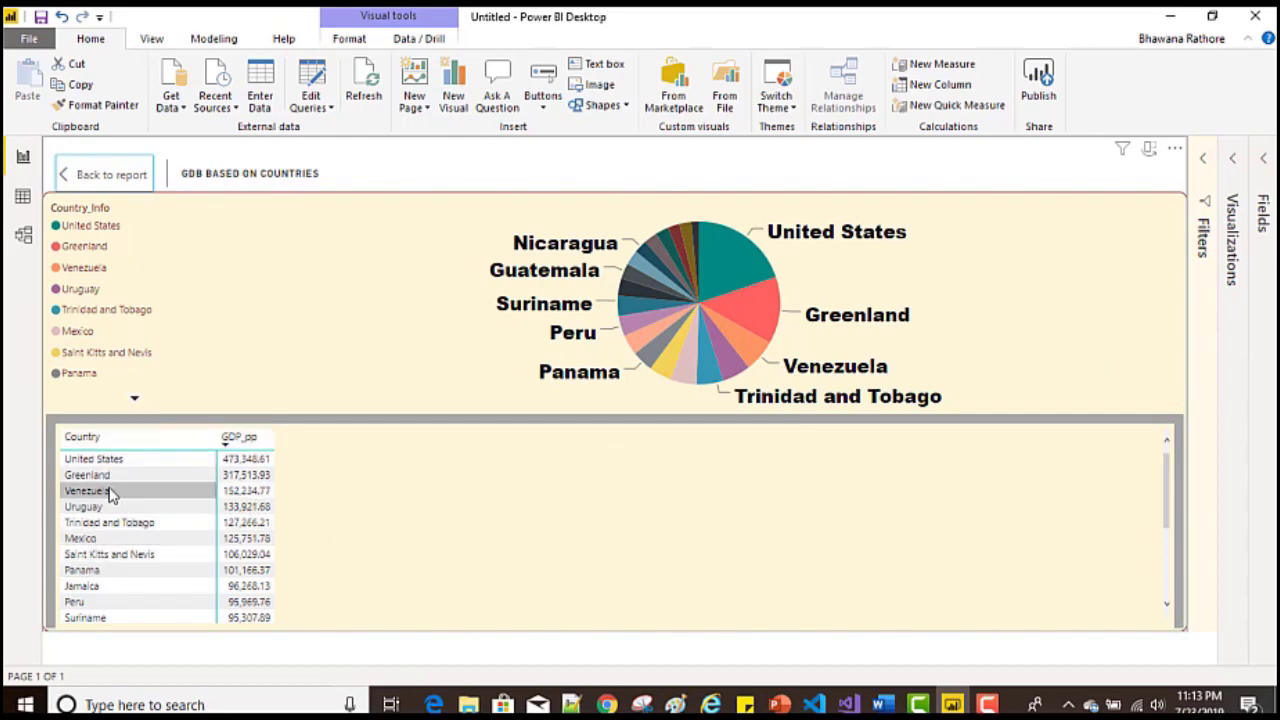
{"action": "scroll", "coordinate": [126, 557], "scroll_direction": "down", "scroll_amount": 3}
{"action": "scroll", "coordinate": [127, 583], "scroll_direction": "up", "scroll_amount": 2}
{"action": "scroll", "coordinate": [127, 588], "scroll_direction": "up", "scroll_amount": 1}
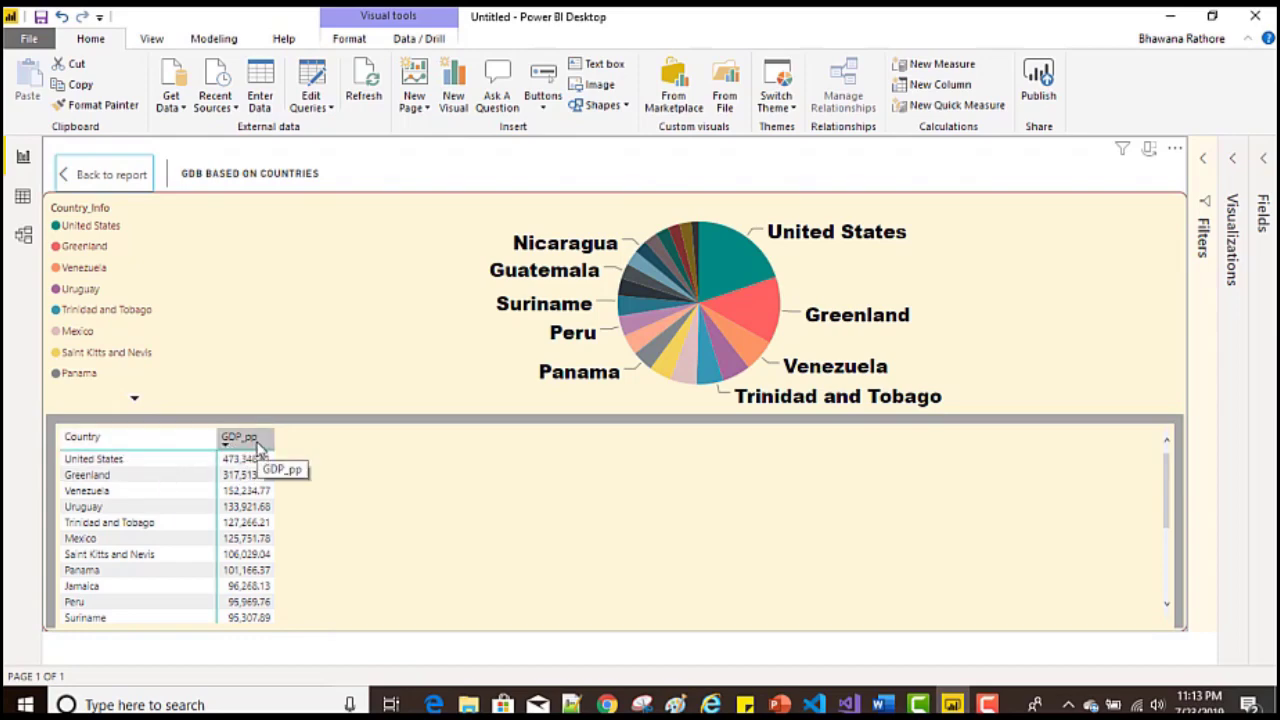
{"action": "left_click", "coordinate": [1176, 150]}
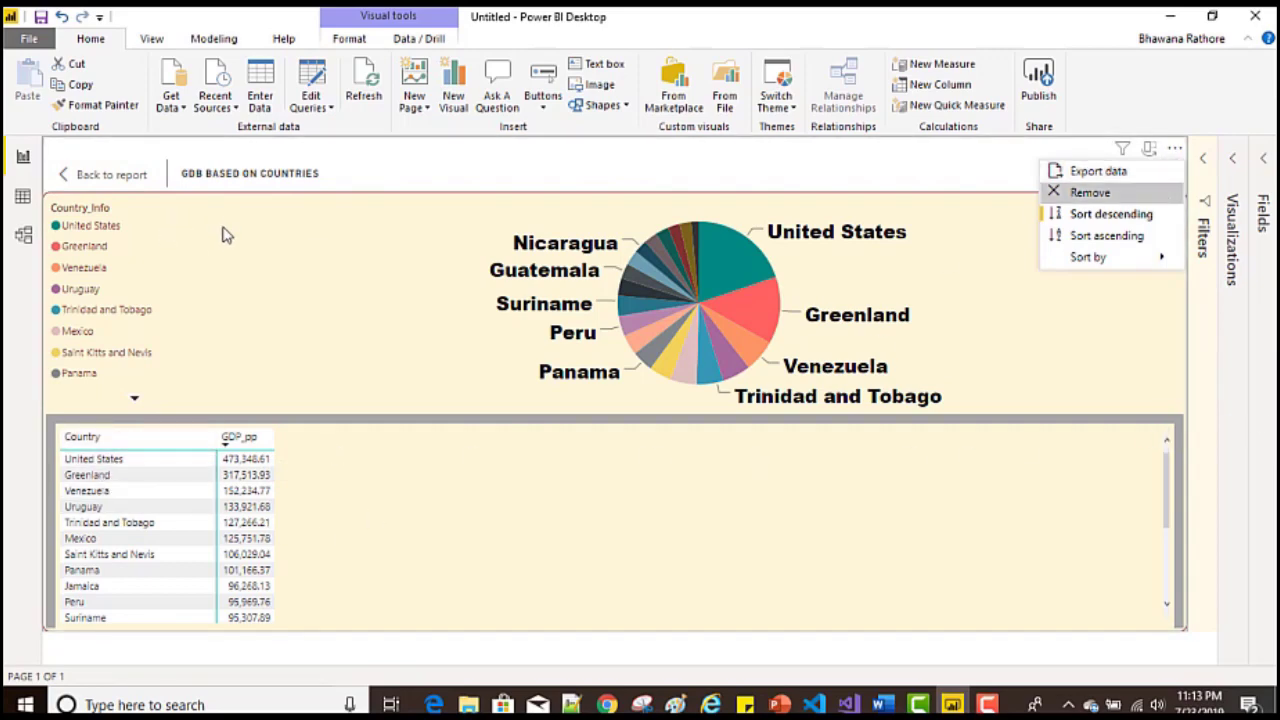
{"action": "left_click", "coordinate": [106, 176]}
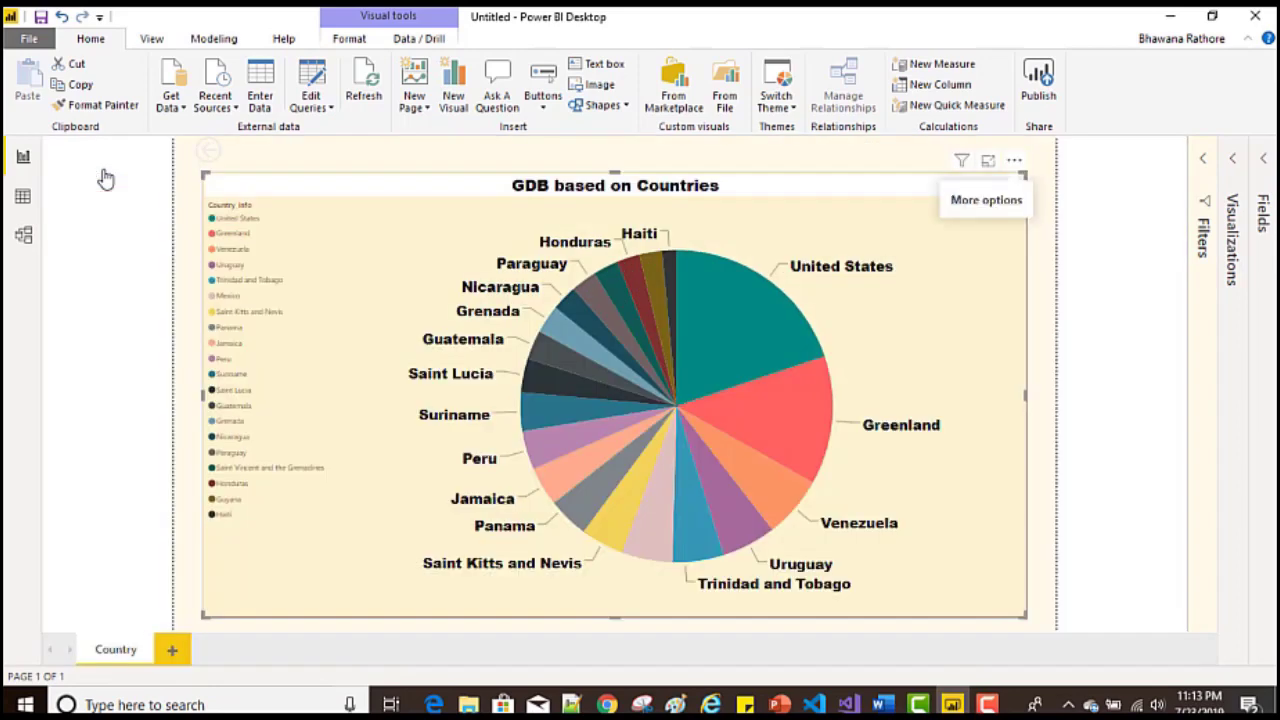
Step: Turn on Spotlight for the pie chart
{"action": "left_click", "coordinate": [1016, 161]}
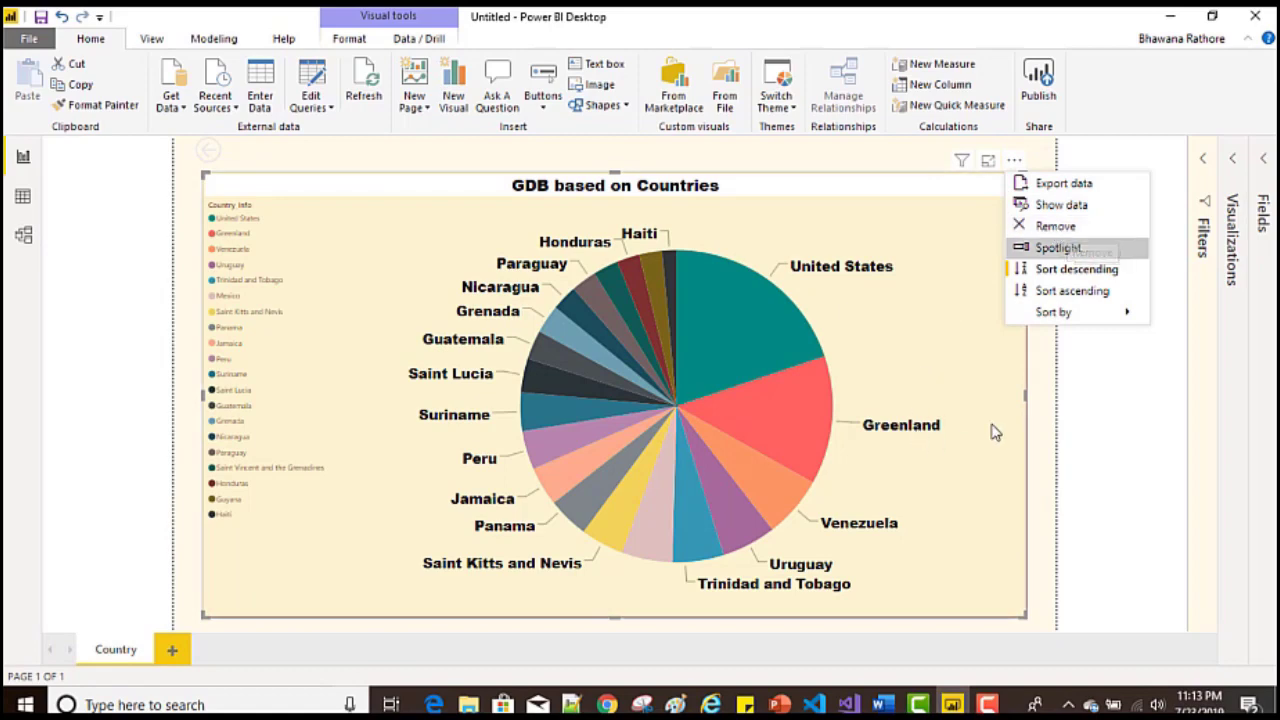
{"action": "left_click", "coordinate": [1060, 248]}
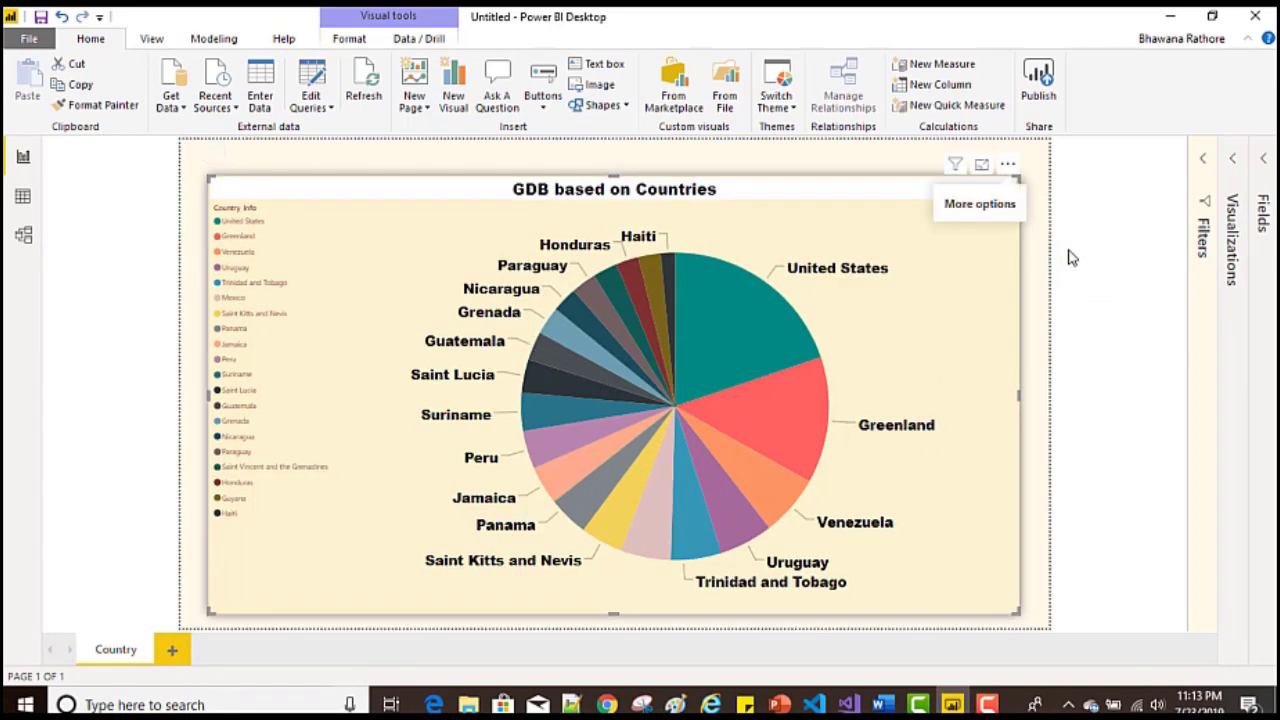
Step: Apply descending order to the pie chart's slices, and switch the sorting to ascending
{"action": "left_click", "coordinate": [1010, 167]}
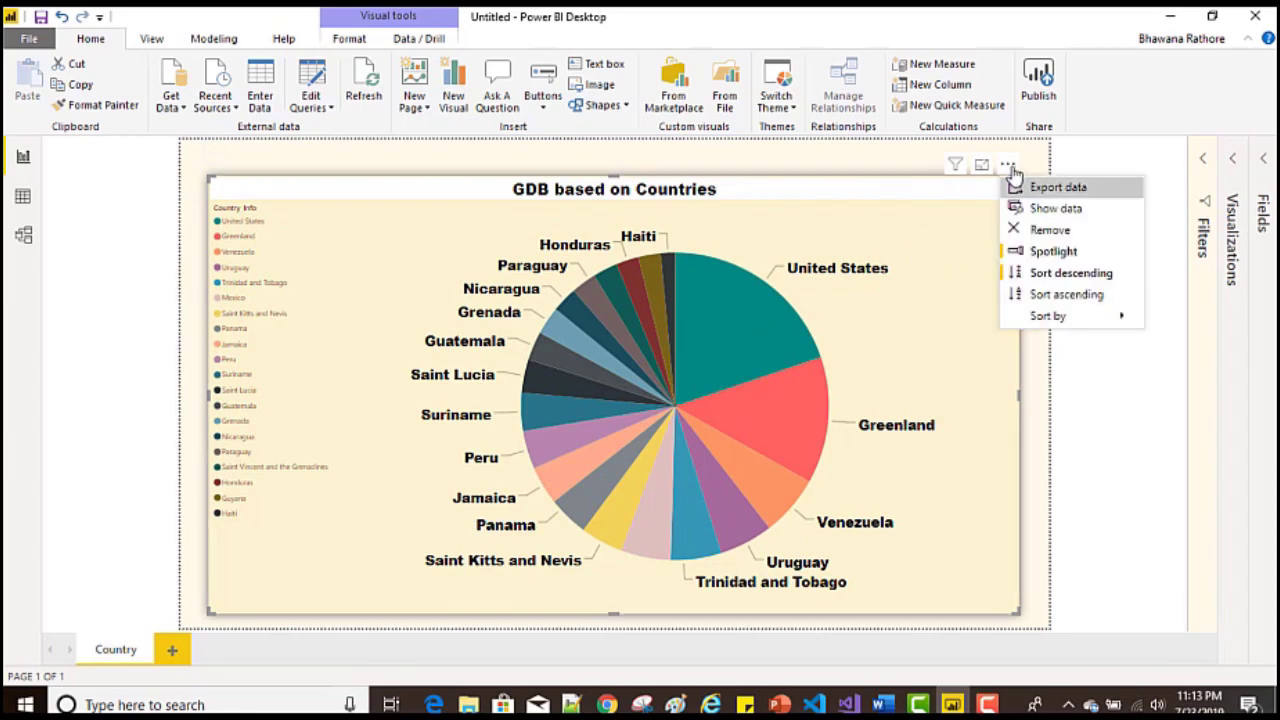
{"action": "left_click", "coordinate": [1088, 277]}
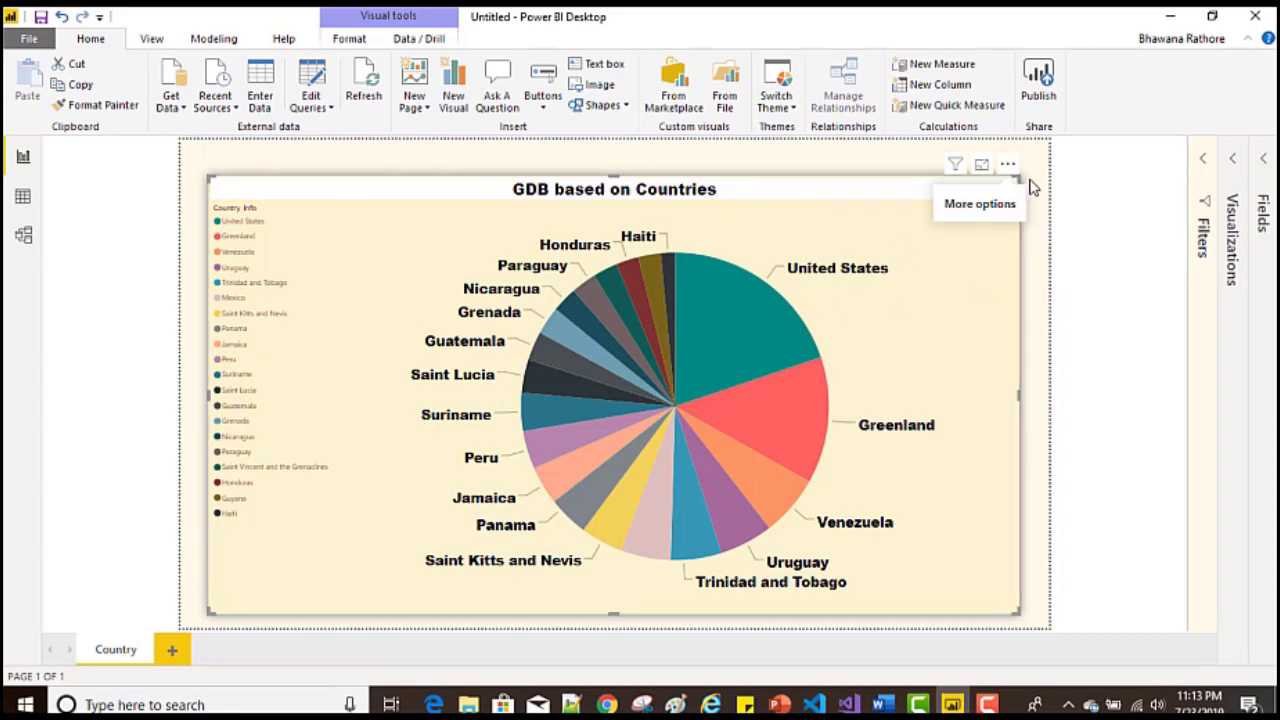
{"action": "left_click", "coordinate": [1008, 164]}
{"action": "left_click", "coordinate": [1078, 300]}
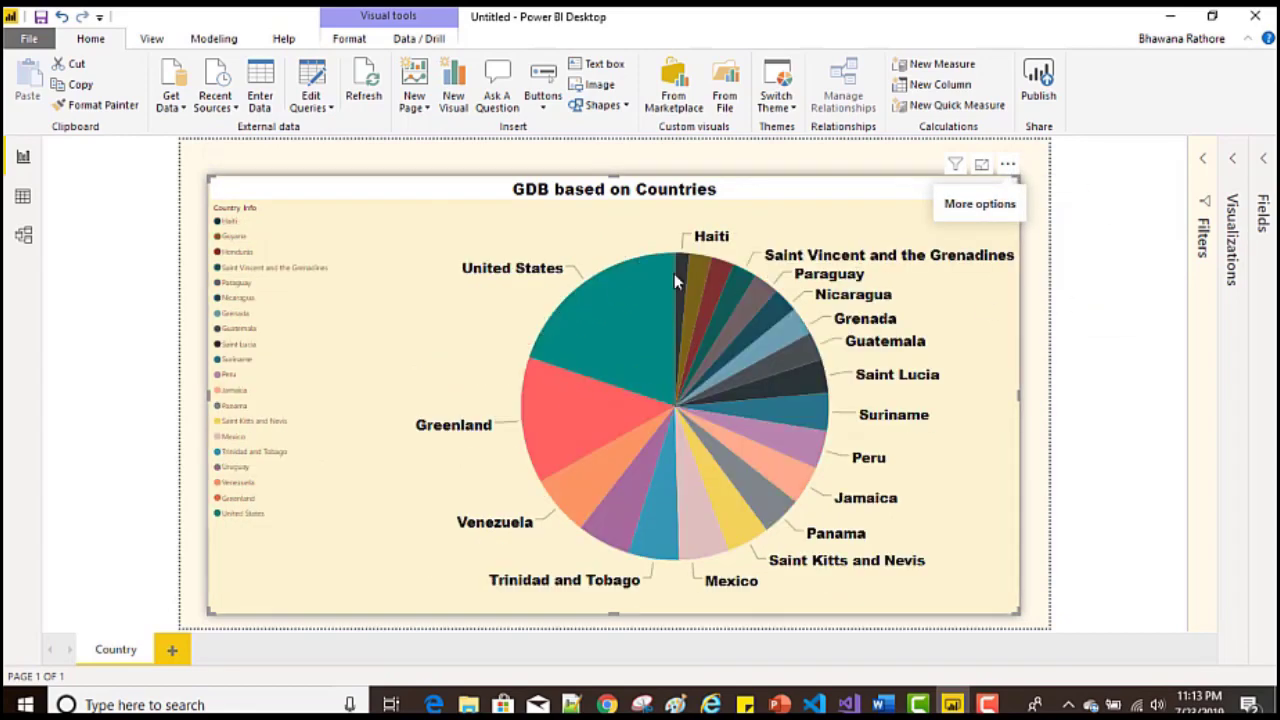
Step: Sort the pie chart by Country and check the United States slice's details
{"action": "left_click", "coordinate": [1008, 164]}
{"action": "mouse_move", "coordinate": [1058, 316]}
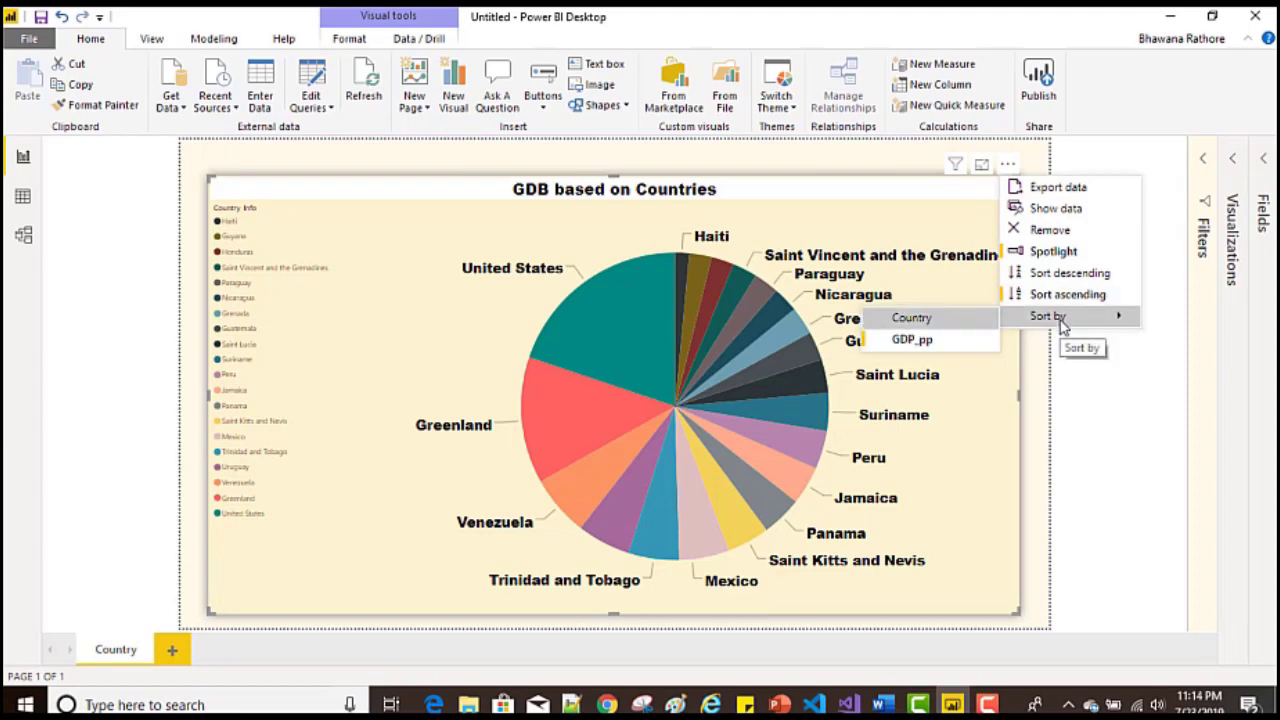
{"action": "left_click", "coordinate": [941, 320]}
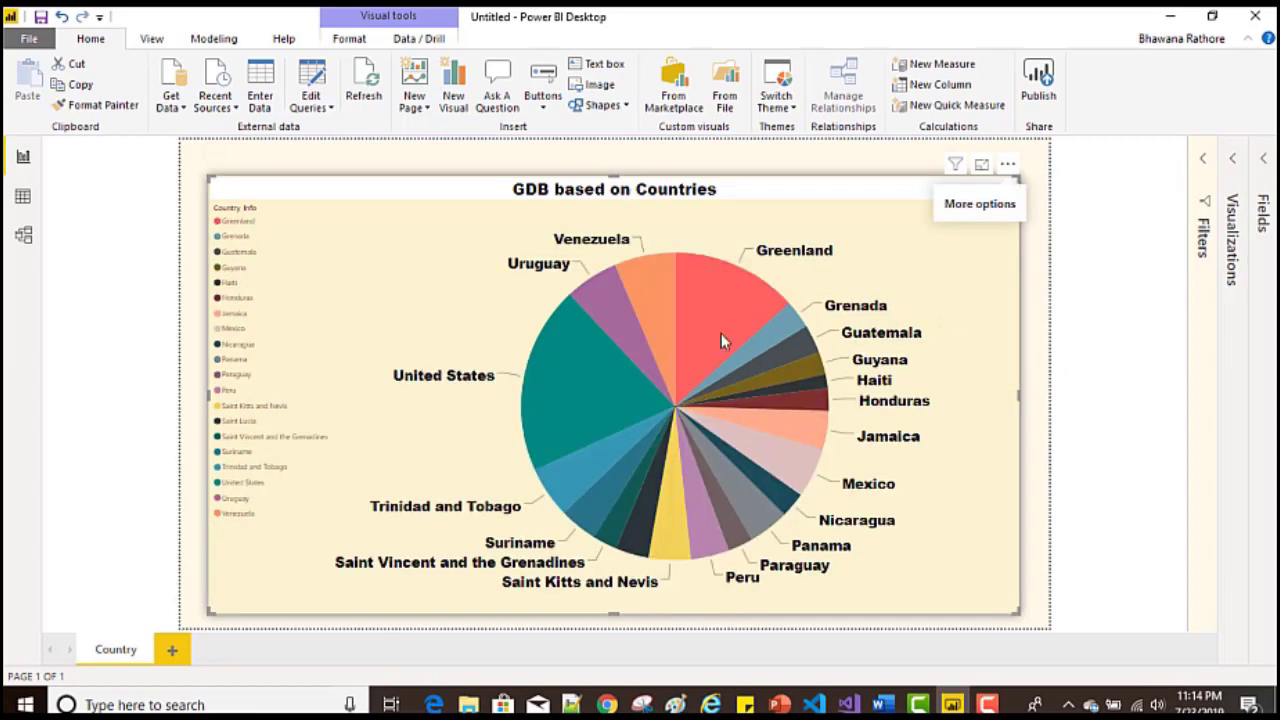
{"action": "mouse_move", "coordinate": [538, 388]}
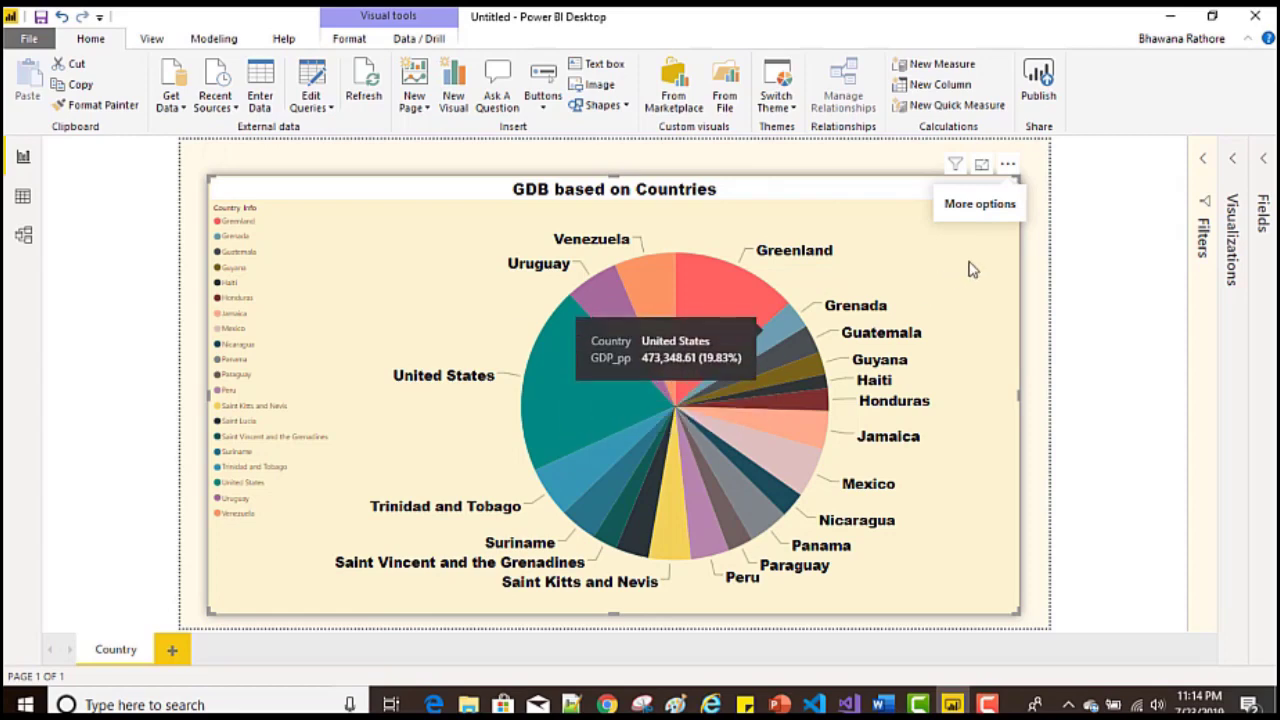
Step: Sort the pie chart by GDP_pp and check the United States slice's details
{"action": "left_click", "coordinate": [1008, 164]}
{"action": "mouse_move", "coordinate": [1046, 315]}
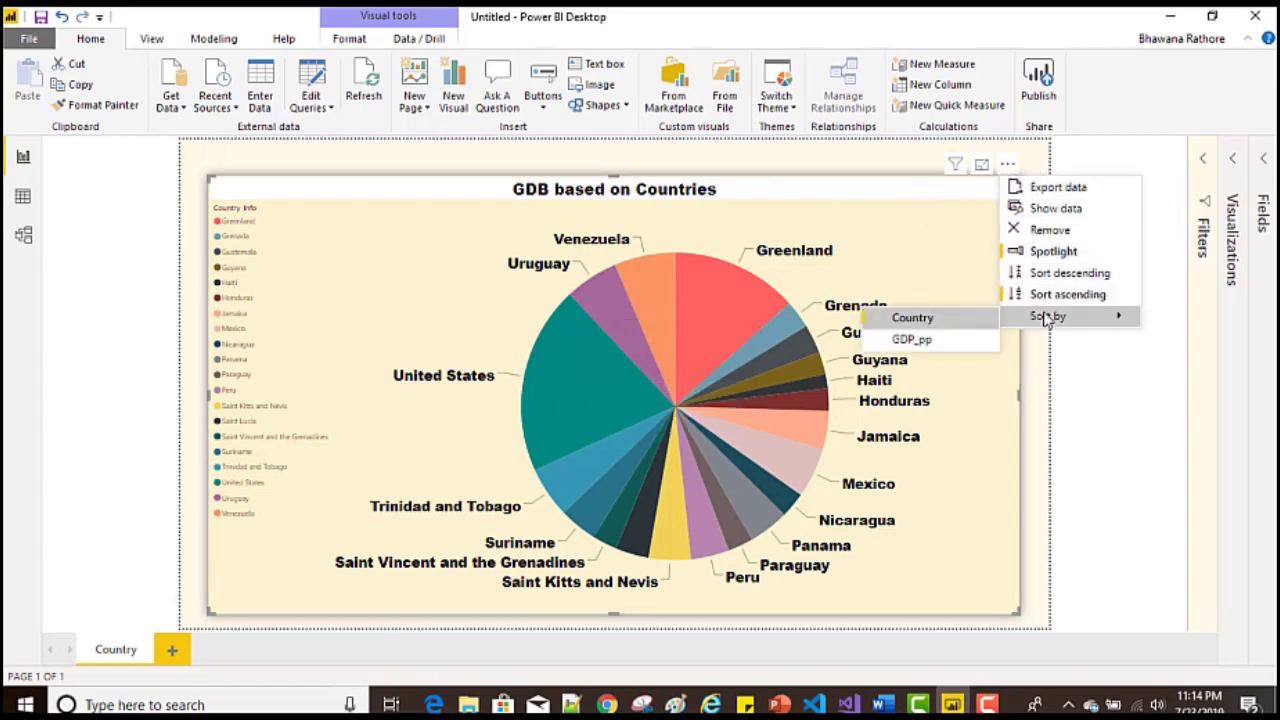
{"action": "left_click", "coordinate": [925, 343]}
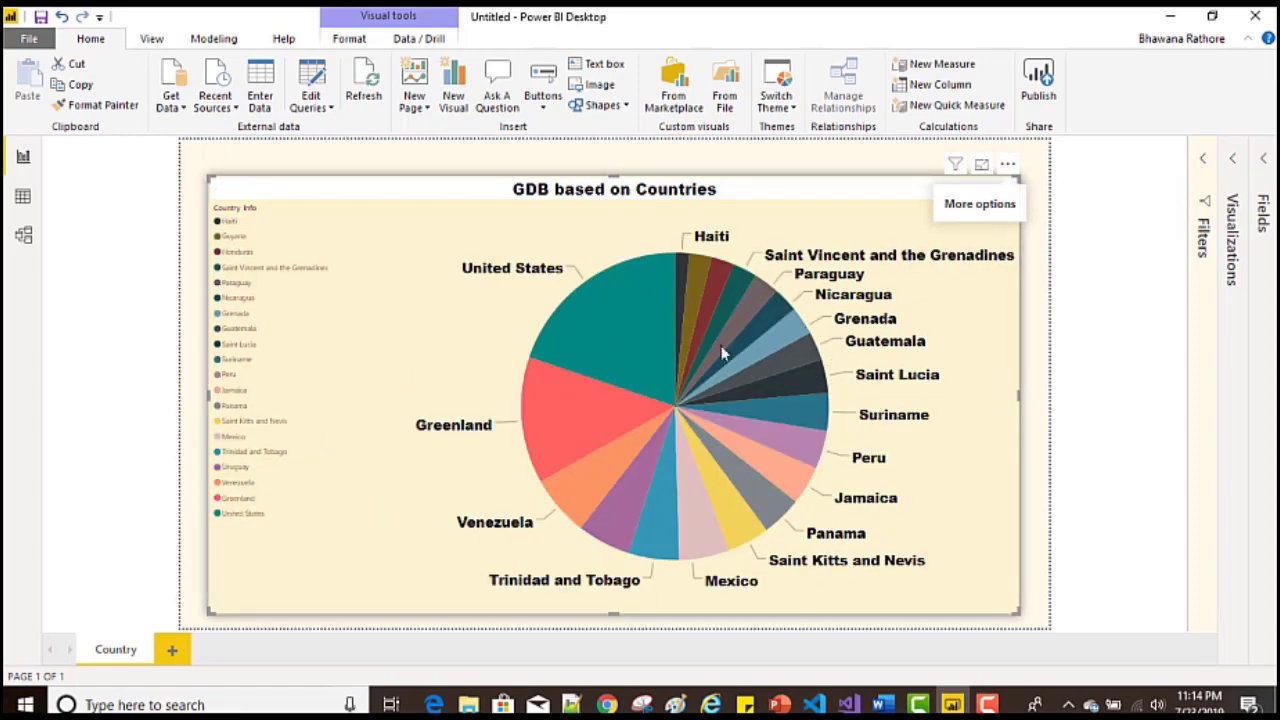
{"action": "mouse_move", "coordinate": [629, 311]}
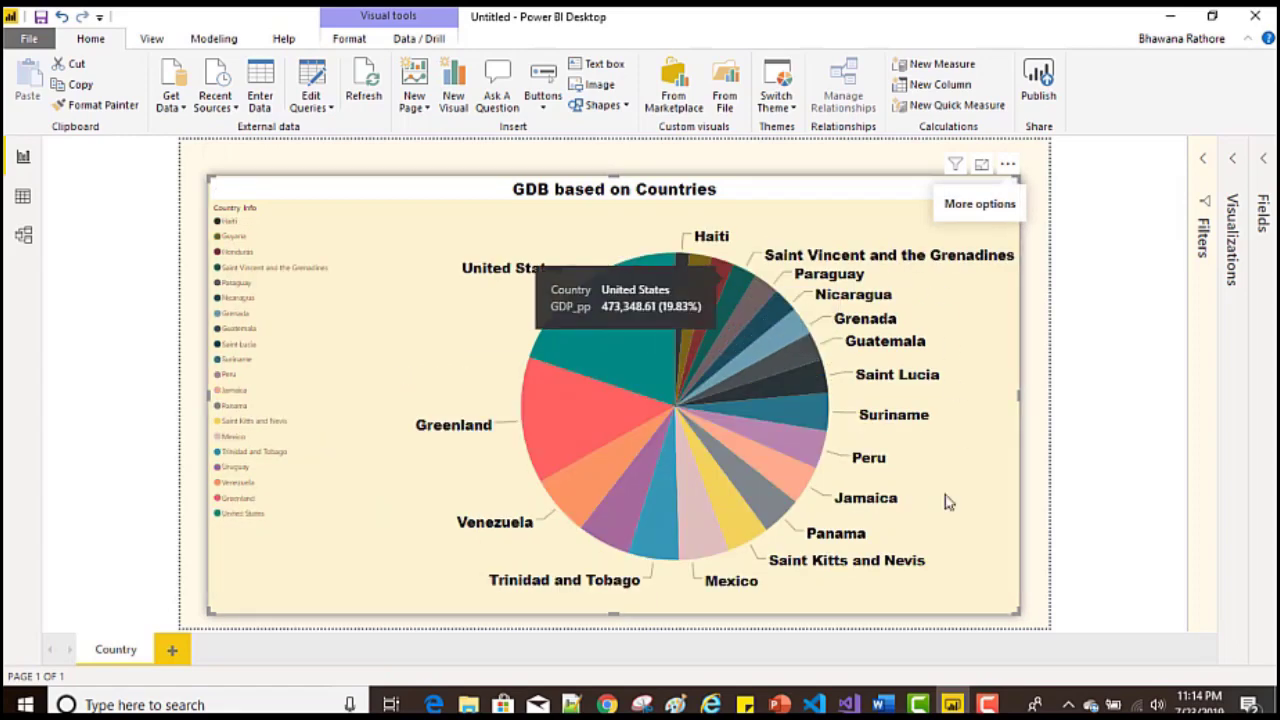